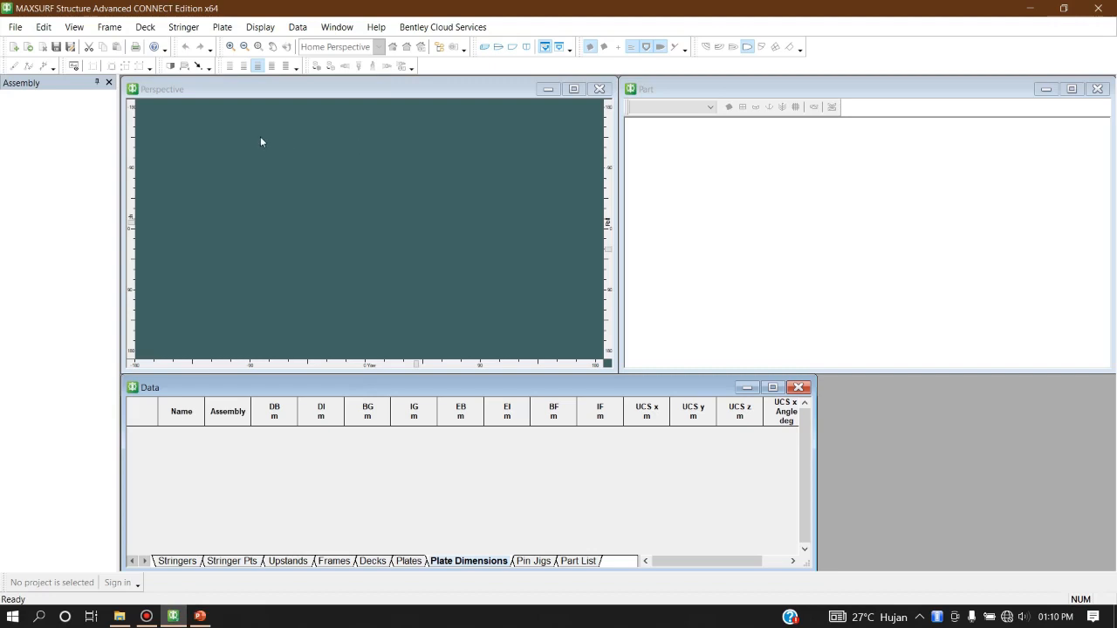
# - Open the design file model maxsurf.msd from the E:\DATA\SHIP STATE folder
pyautogui.click(14, 26)
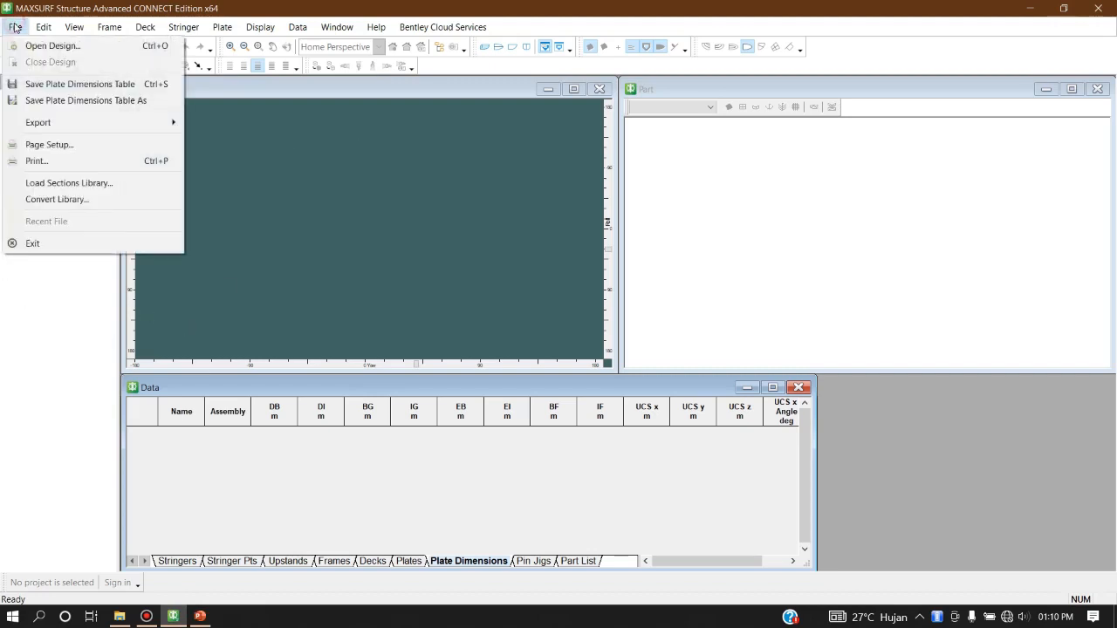
pyautogui.click(25, 46)
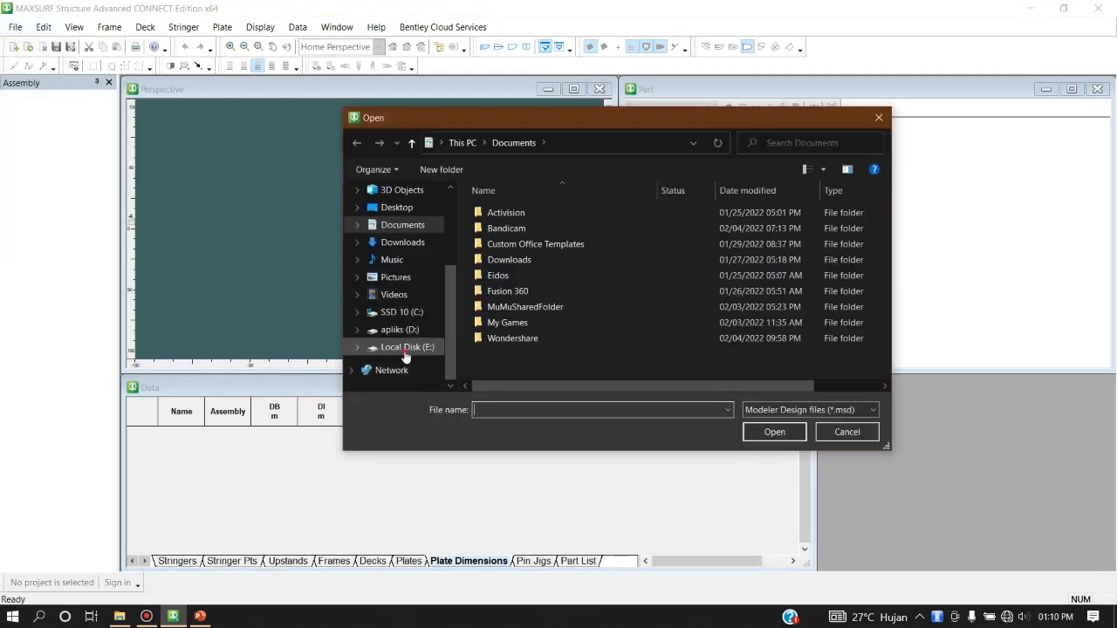
pyautogui.click(407, 346)
pyautogui.click(493, 291)
pyautogui.doubleClick(493, 291)
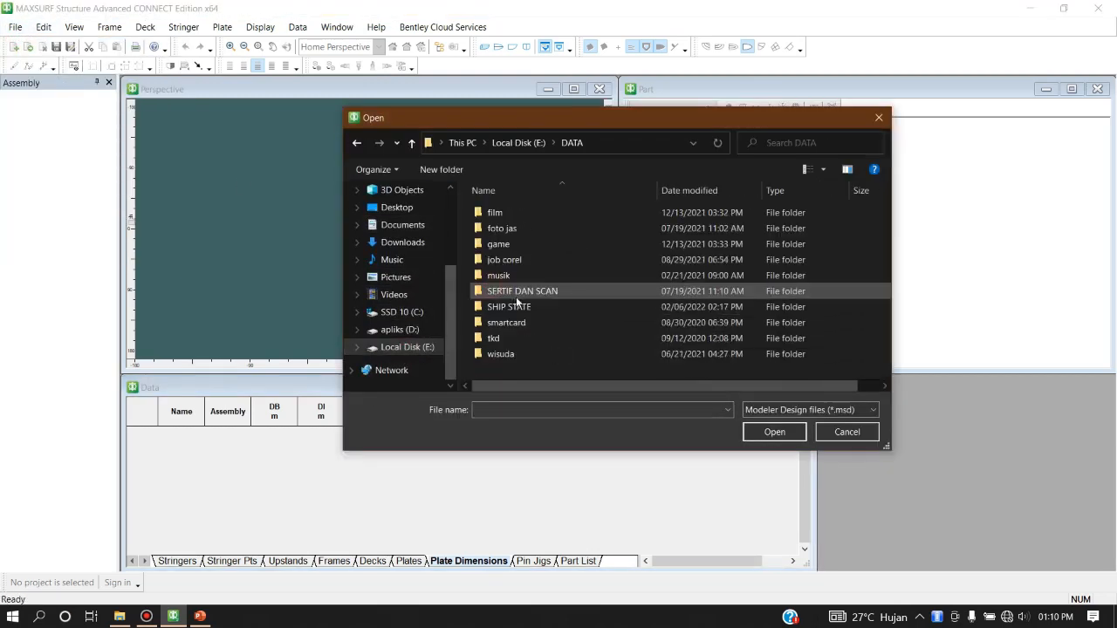
pyautogui.click(518, 308)
pyautogui.doubleClick(517, 307)
pyautogui.doubleClick(498, 275)
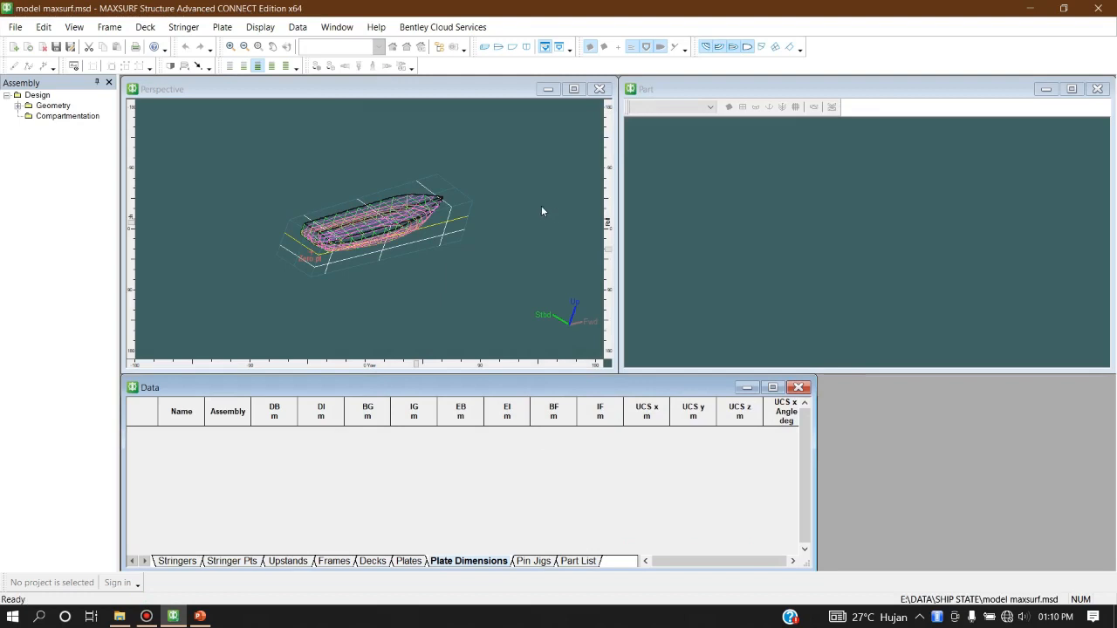
# - Review the longitudinal and vertical datum values in the Frame of Reference settings and leave them without changes
pyautogui.click(297, 27)
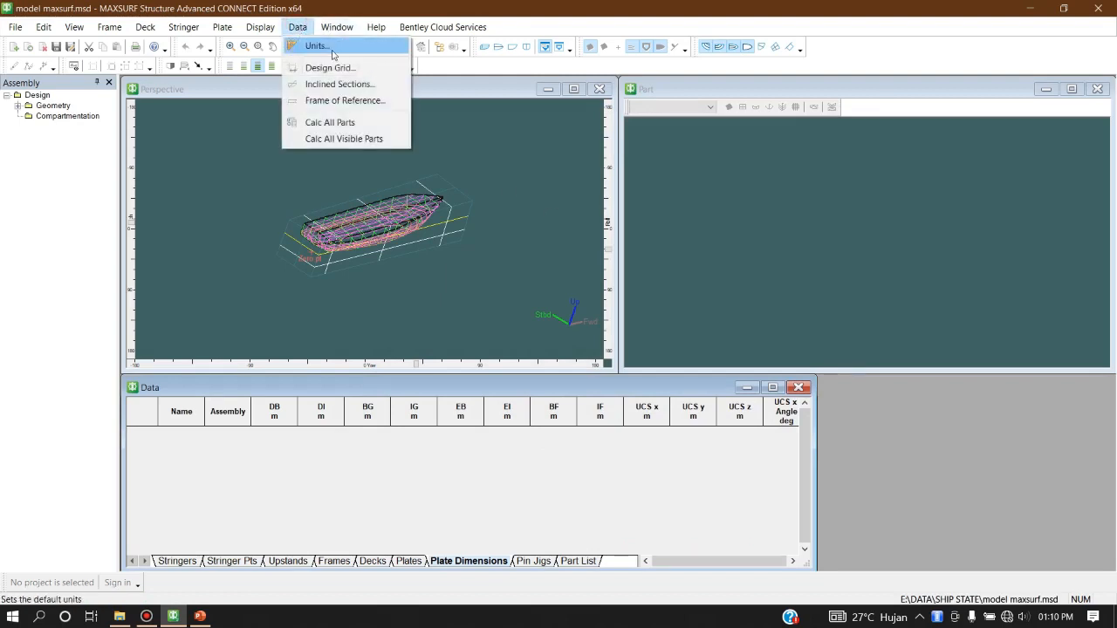
pyautogui.click(394, 99)
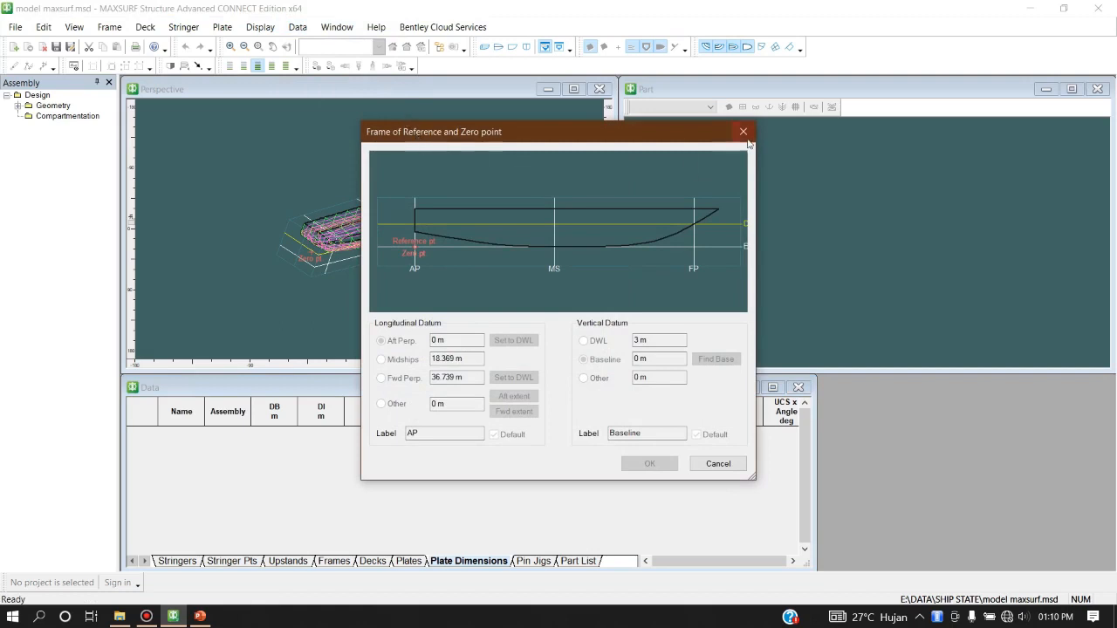
pyautogui.click(649, 342)
pyautogui.click(656, 359)
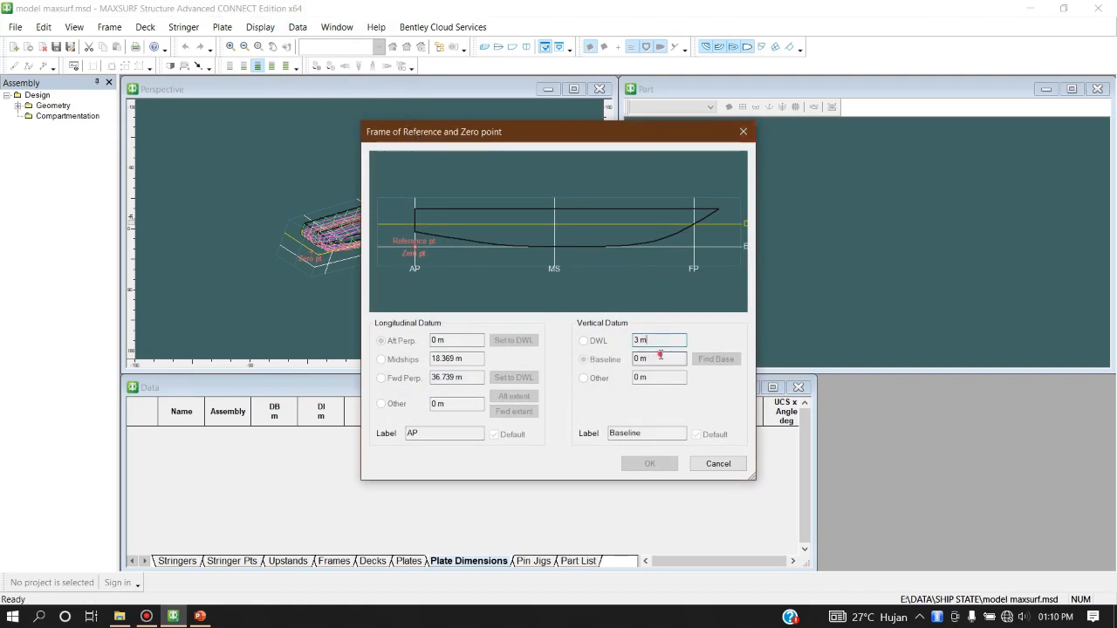
pyautogui.click(740, 469)
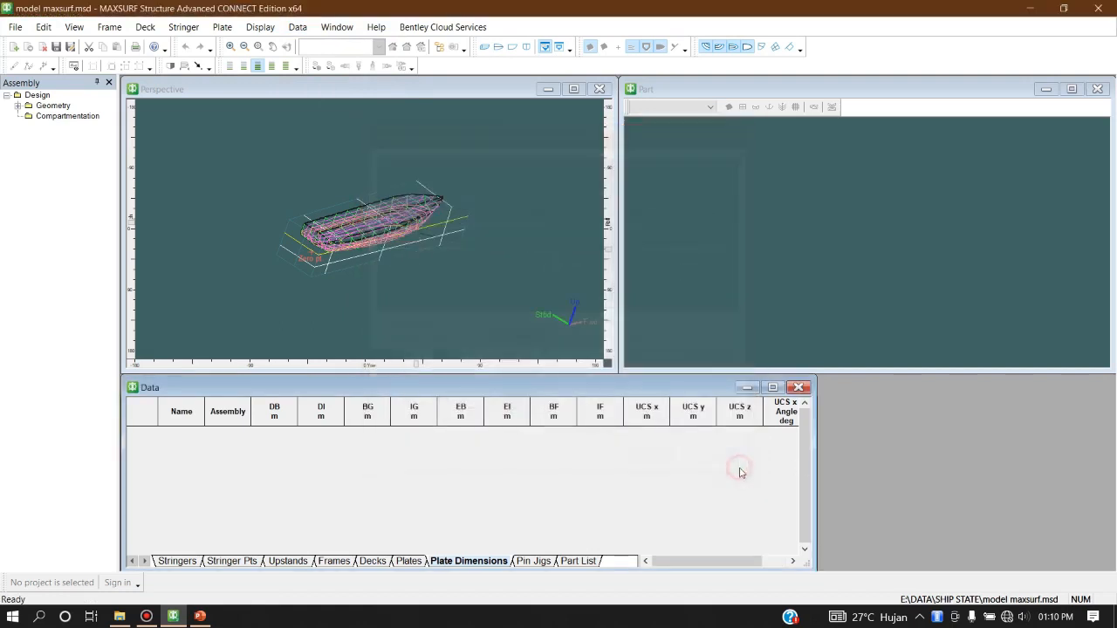
# - Open the Design Grid and review the section labels from AP to FP
pyautogui.click(298, 28)
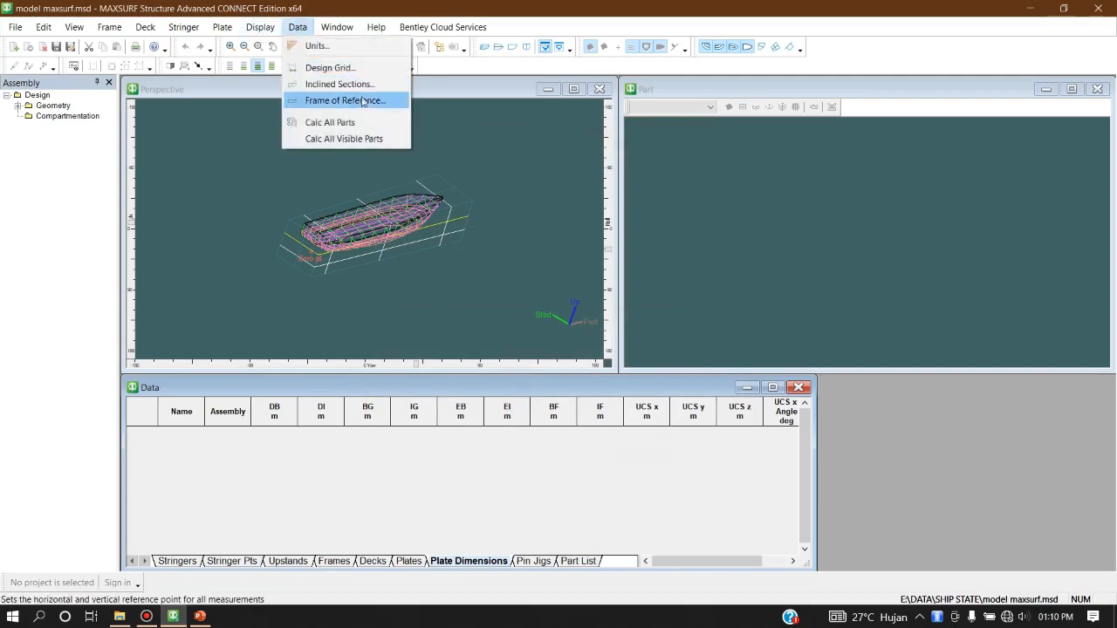
pyautogui.click(374, 68)
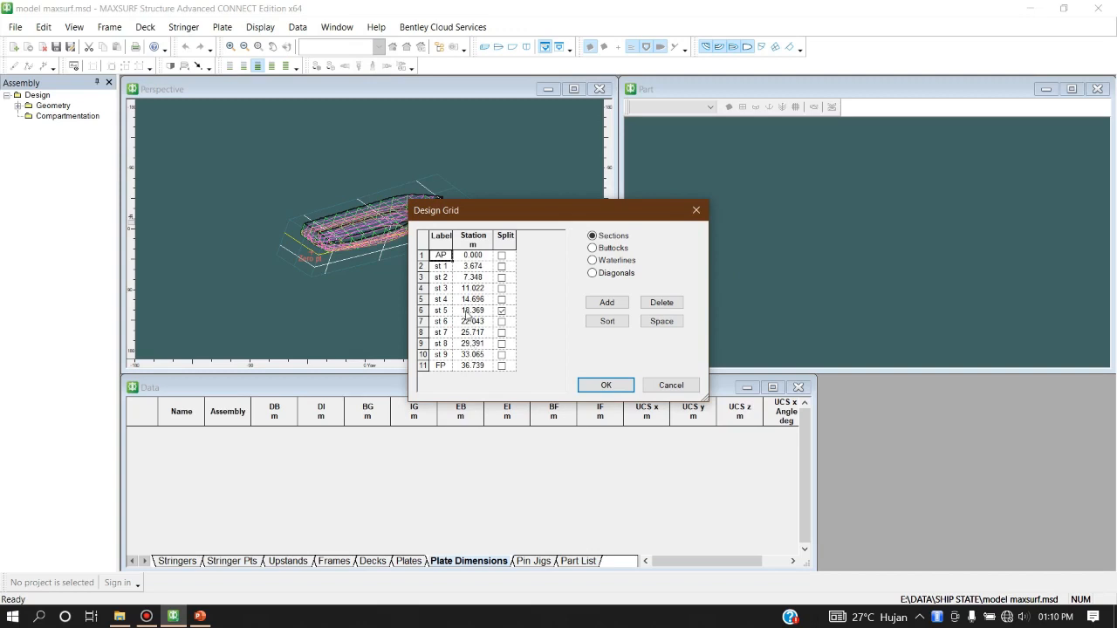
pyautogui.click(447, 267)
pyautogui.click(443, 278)
pyautogui.click(438, 324)
pyautogui.click(439, 355)
pyautogui.click(441, 368)
# - Switch to PowerPoint, check the planned frame spacing and deck heights on slide 3, and return to the Design Grid in MAXSURF
pyautogui.click(192, 619)
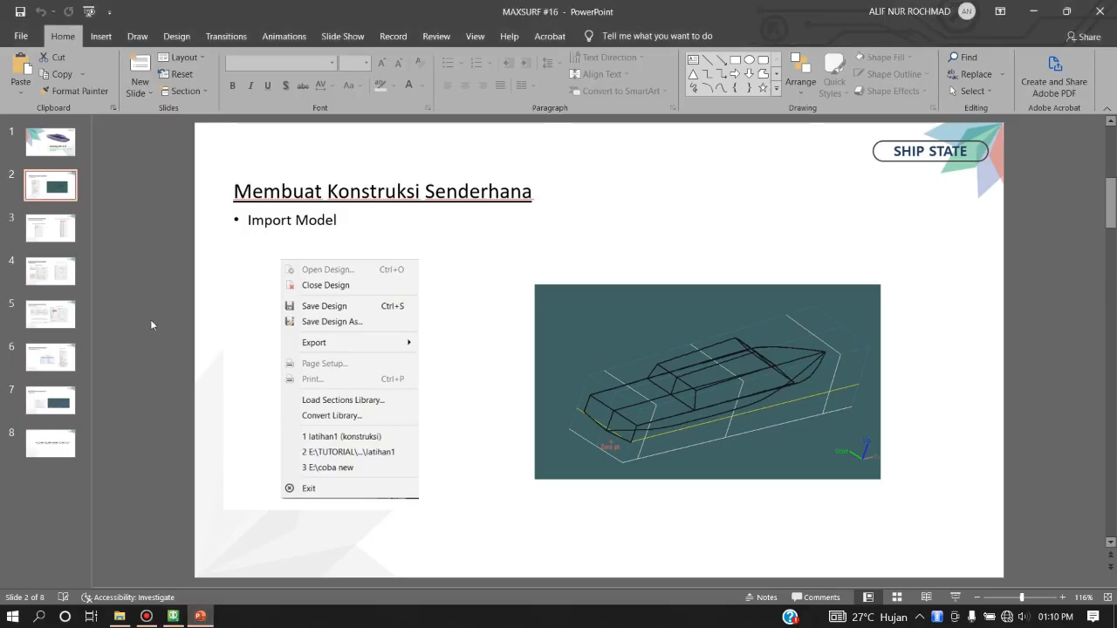
pyautogui.click(50, 233)
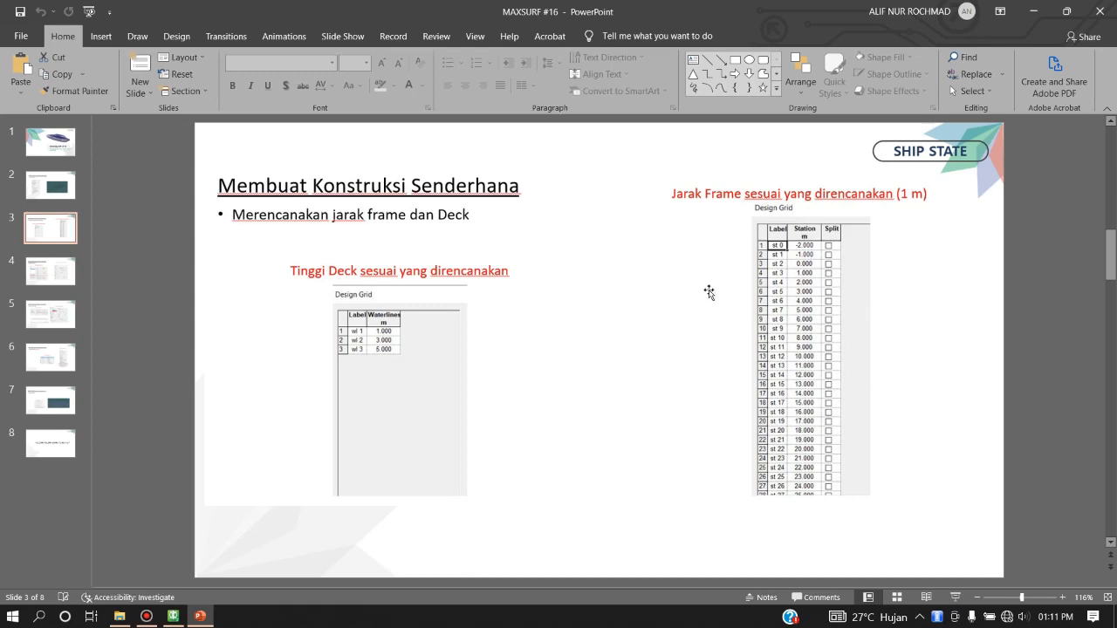
pyautogui.click(172, 616)
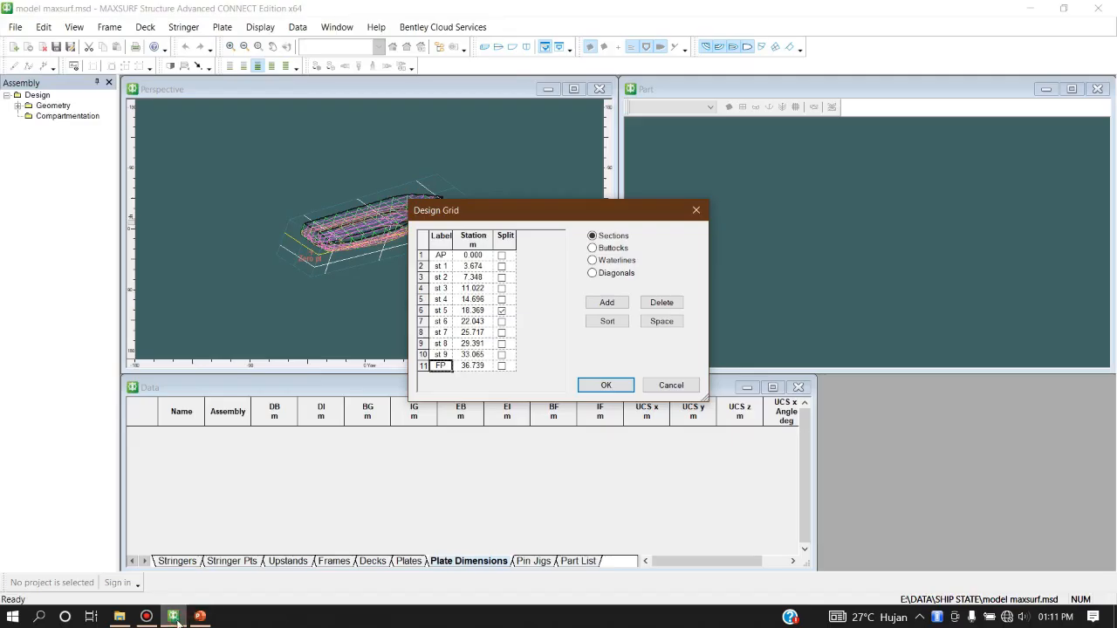
pyautogui.click(484, 322)
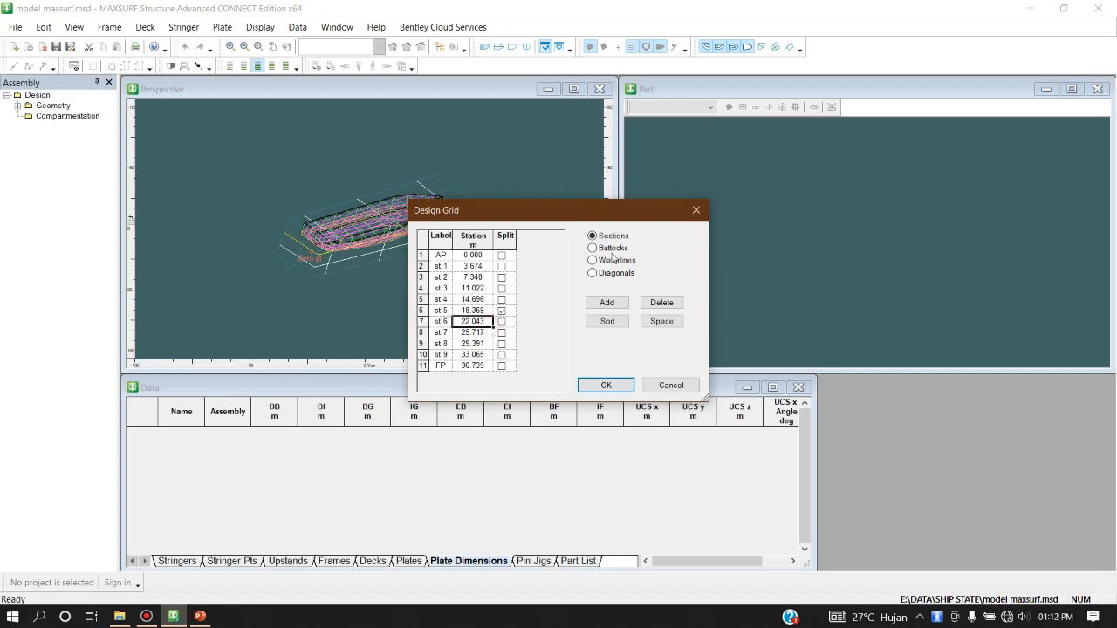
# - Delete waterlines wl 1 through wl 5 from the design grid, keeping only the one at 3.000 m
pyautogui.click(613, 261)
pyautogui.click(472, 267)
pyautogui.click(467, 299)
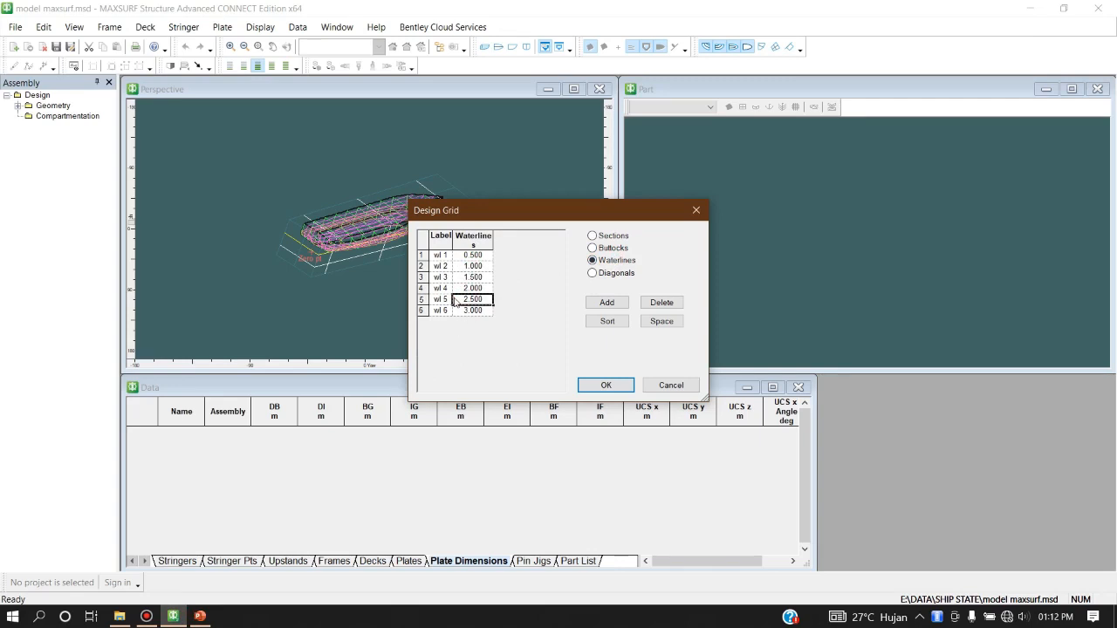
pyautogui.moveTo(471, 265); pyautogui.dragTo(478, 311)
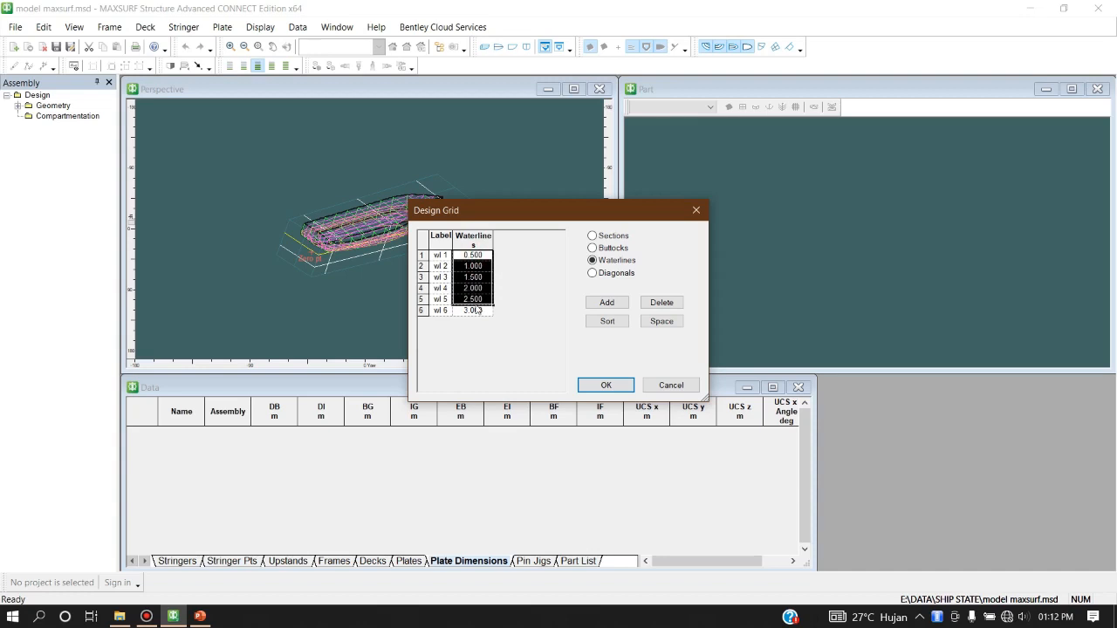
pyautogui.click(650, 306)
pyautogui.click(560, 326)
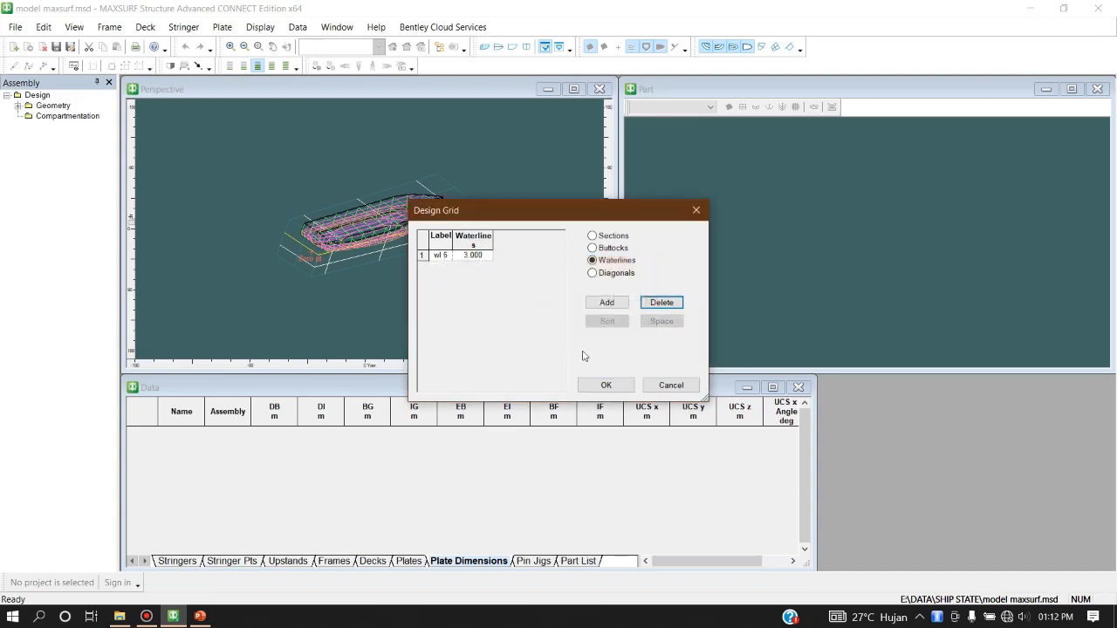
# - Rename the remaining waterline as deck 1
pyautogui.click(451, 255)
pyautogui.write('deck 1')
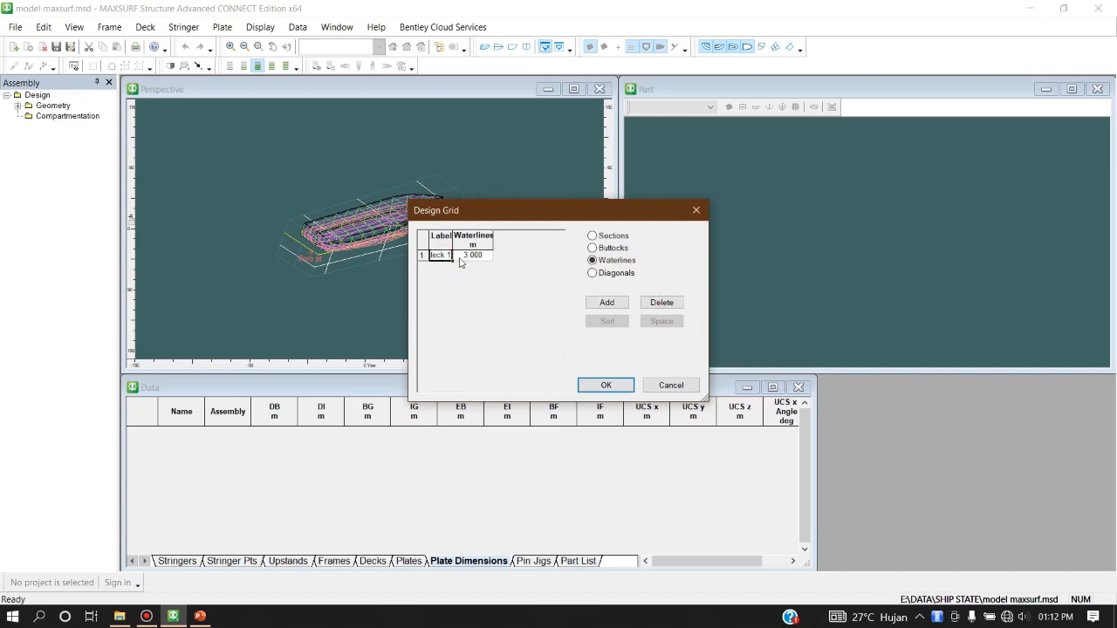
pyautogui.press('Return')
# - Rename the eleven sections in order from fr 1 to fr 11, starting with the station at 0.000 m
pyautogui.click(611, 237)
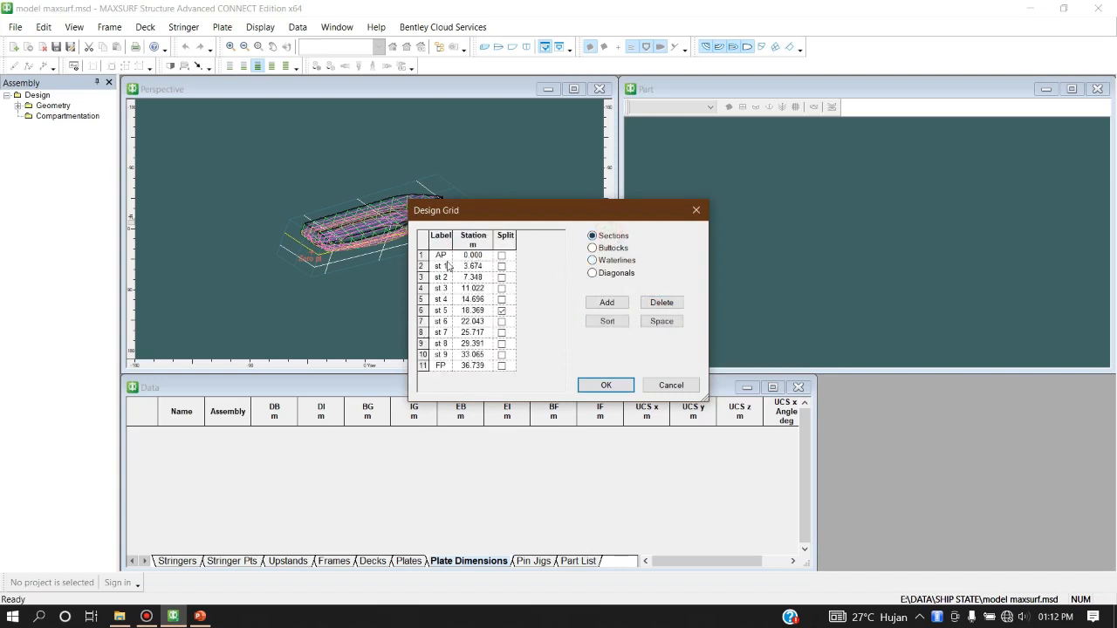
pyautogui.click(440, 254)
pyautogui.write('fr 1')
pyautogui.press('Return')
pyautogui.press('BackSpace')
pyautogui.write('fr 2')
pyautogui.press('Return')
pyautogui.press('BackSpace')
pyautogui.write('fr 3')
pyautogui.press('Return')
pyautogui.press('BackSpace')
pyautogui.write('fr 4')
pyautogui.press('Return')
pyautogui.press('BackSpace')
pyautogui.write('fr 5')
pyautogui.press('Return')
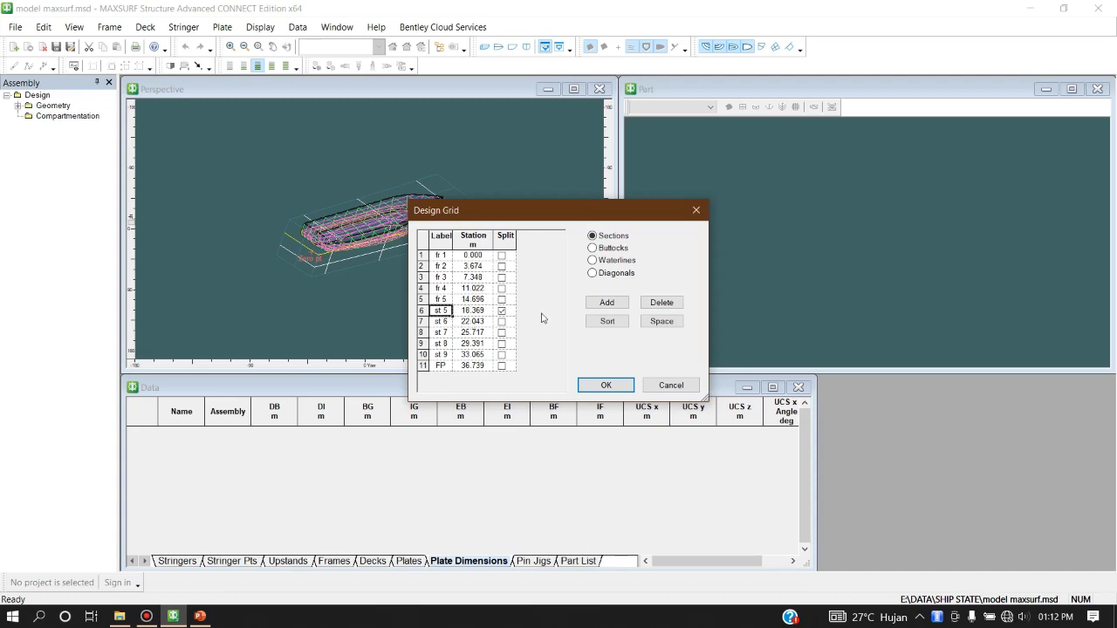
pyautogui.press('BackSpace')
pyautogui.write('fr')
pyautogui.press('Down')
pyautogui.press('BackSpace')
pyautogui.write('fr 7')
pyautogui.press('Down')
pyautogui.press('BackSpace')
pyautogui.write('fr 8')
pyautogui.press('Down')
pyautogui.press('BackSpace')
pyautogui.write('fr 9')
pyautogui.press('Down')
pyautogui.press('BackSpace')
pyautogui.press('Down')
pyautogui.press('BackSpace')
pyautogui.write('fr 11')
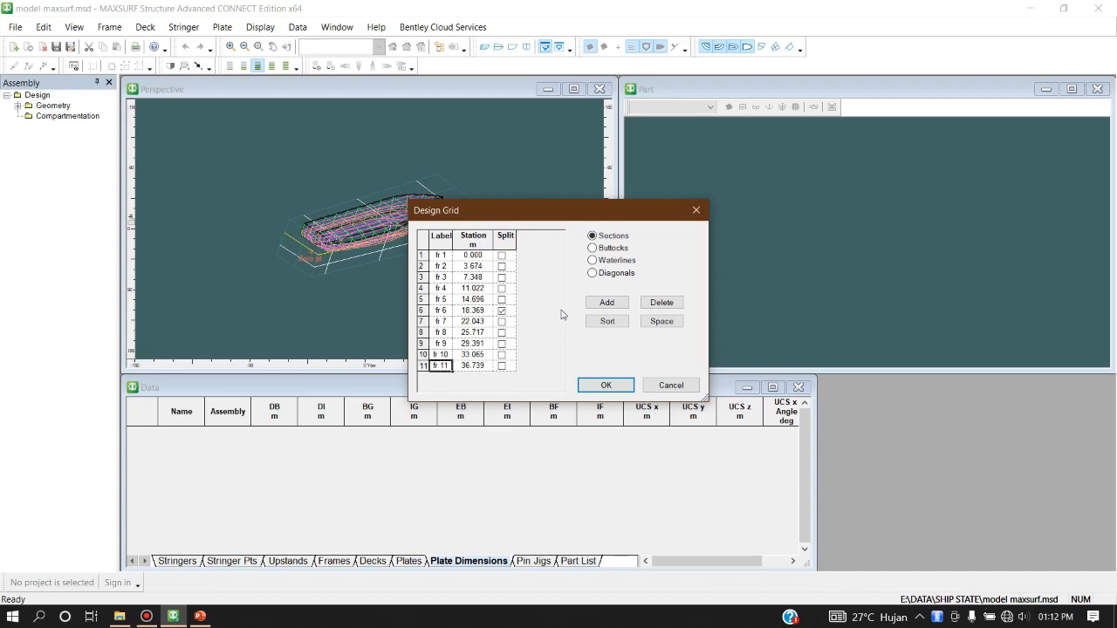
# - Delete all three buttocks from the design grid and apply the grid changes
pyautogui.click(612, 249)
pyautogui.click(478, 255)
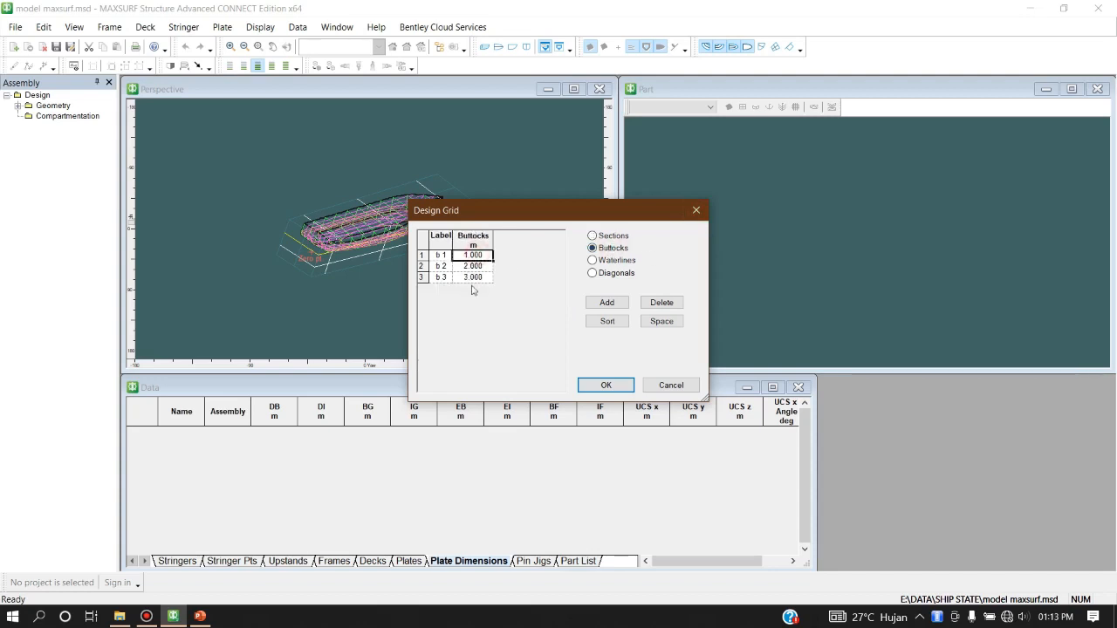
pyautogui.keyDown('shift'); pyautogui.click(472, 278); pyautogui.keyUp('shift')
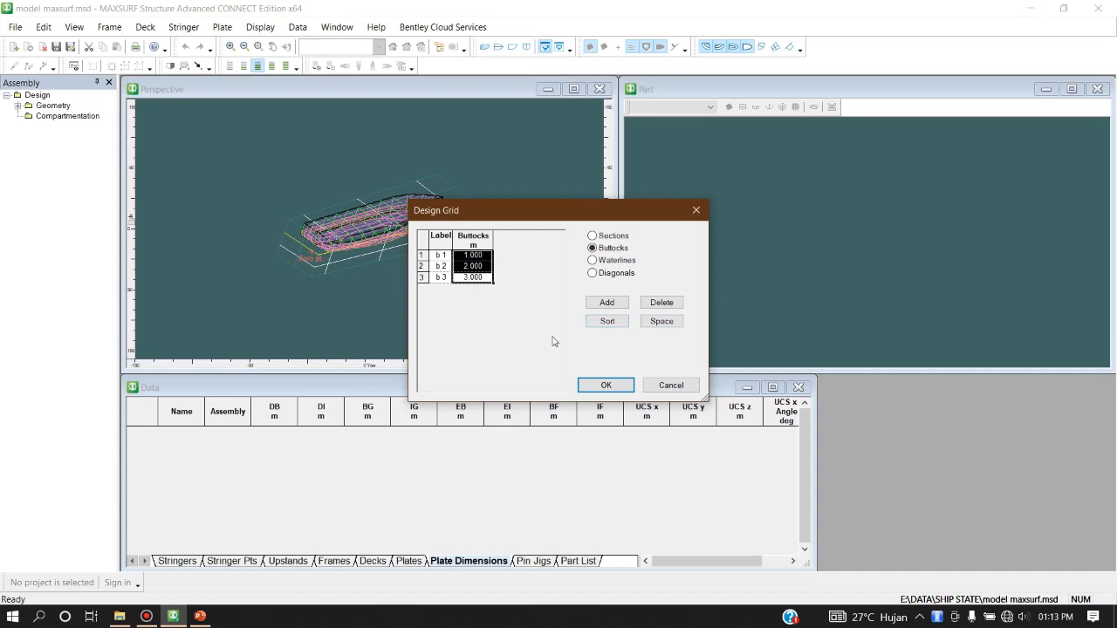
pyautogui.click(656, 303)
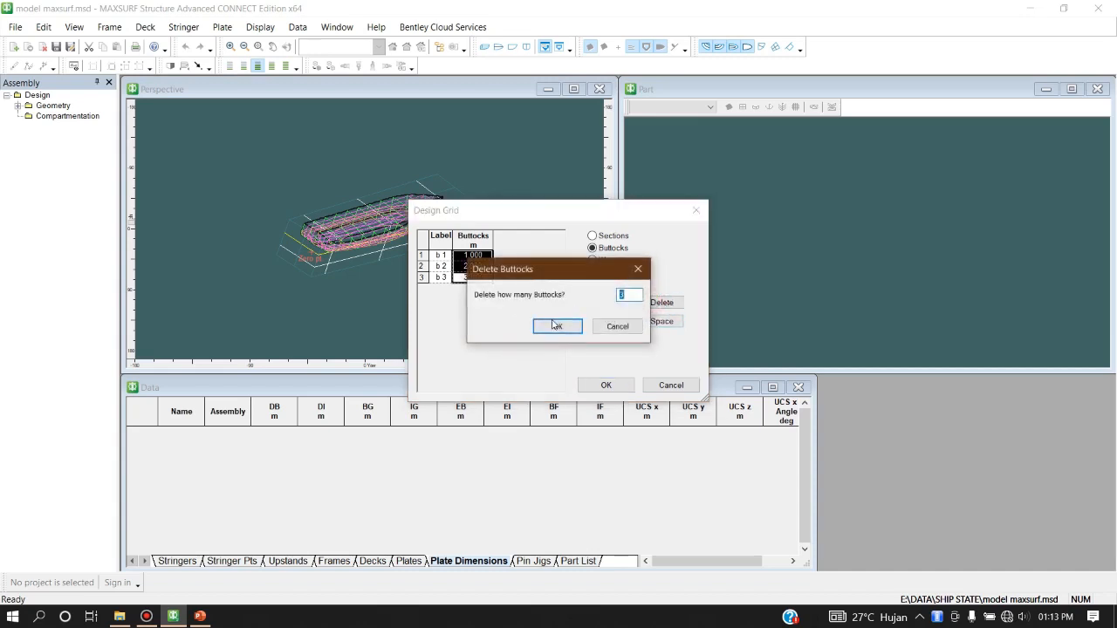
pyautogui.click(549, 324)
pyautogui.click(605, 386)
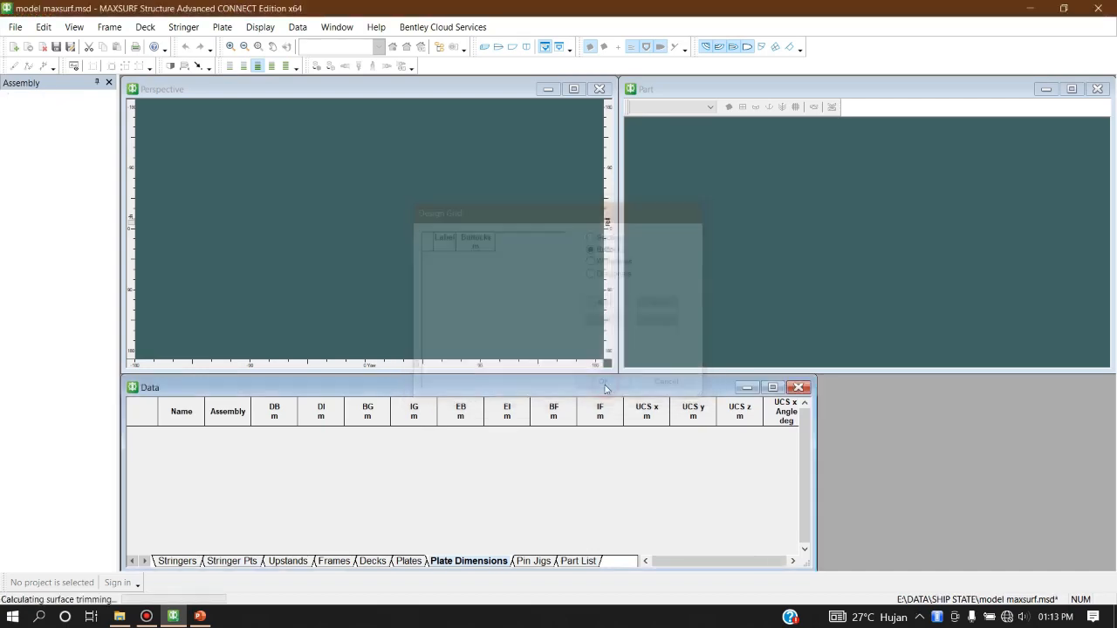
# - Maximize the Perspective view and inspect the updated section lines on the hull
pyautogui.scroll(4, 361, 224)
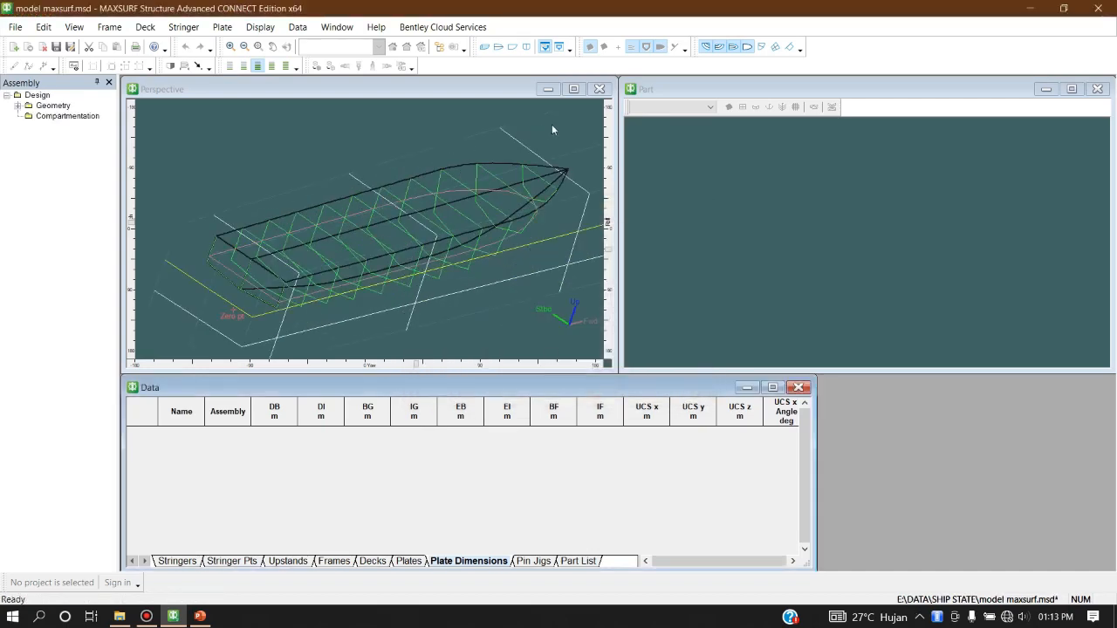
pyautogui.click(573, 88)
pyautogui.scroll(-4, 548, 272)
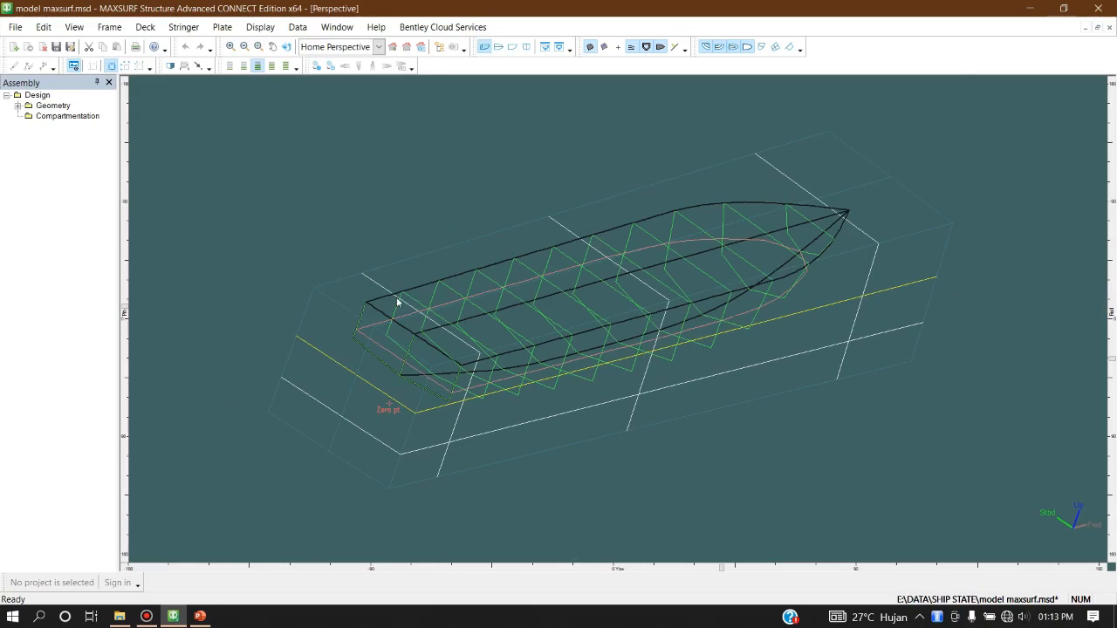
# - Switch to PowerPoint, show slide 4 on making frames, and arrange it side by side with MAXSURF
pyautogui.click(200, 615)
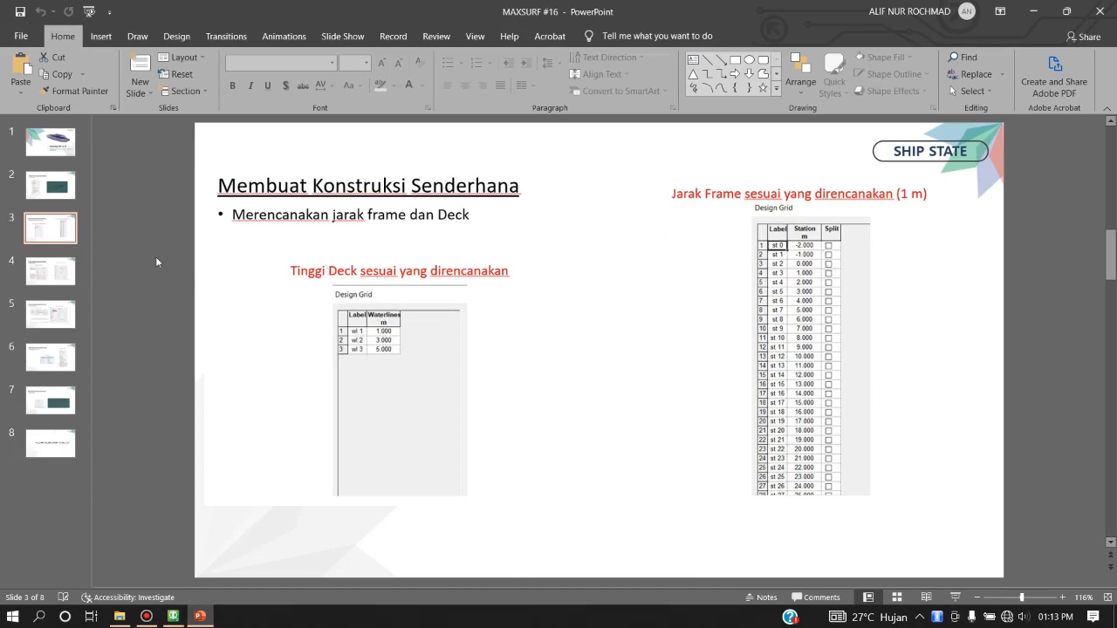
pyautogui.click(62, 267)
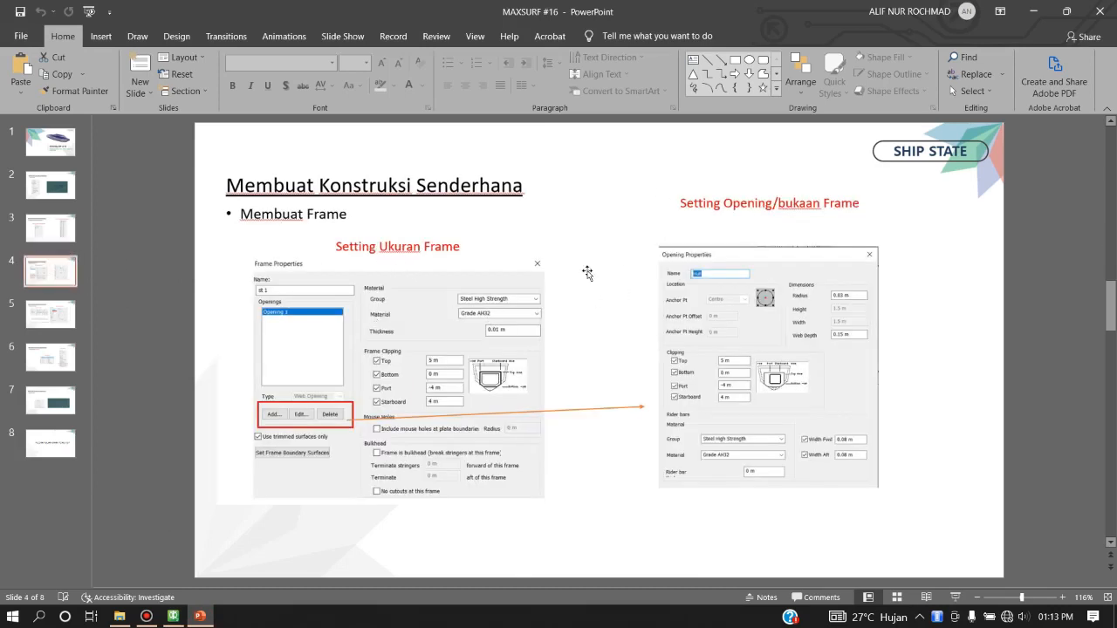
pyautogui.press('super+Left')
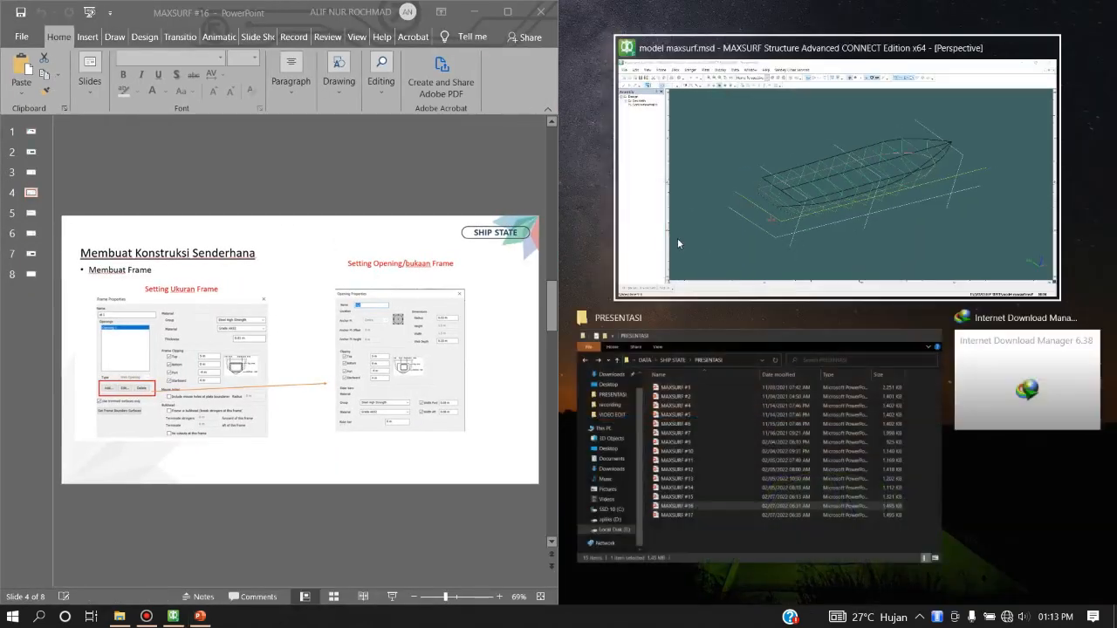
pyautogui.click(775, 193)
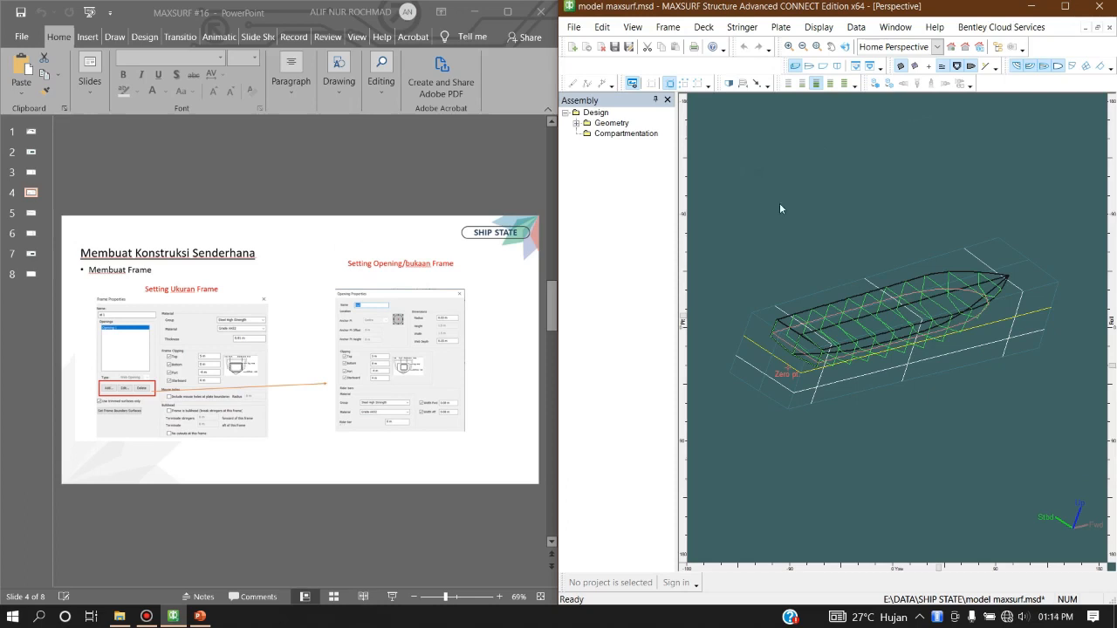
# - Enlarge slide 4 so the Frame Properties example with its material and clipping settings can be read
pyautogui.scroll(4, 851, 347)
pyautogui.scroll(-3, 832, 341)
pyautogui.scroll(2, 866, 347)
pyautogui.keyDown('ctrl'); pyautogui.scroll(3, 176, 335); pyautogui.keyUp('ctrl')
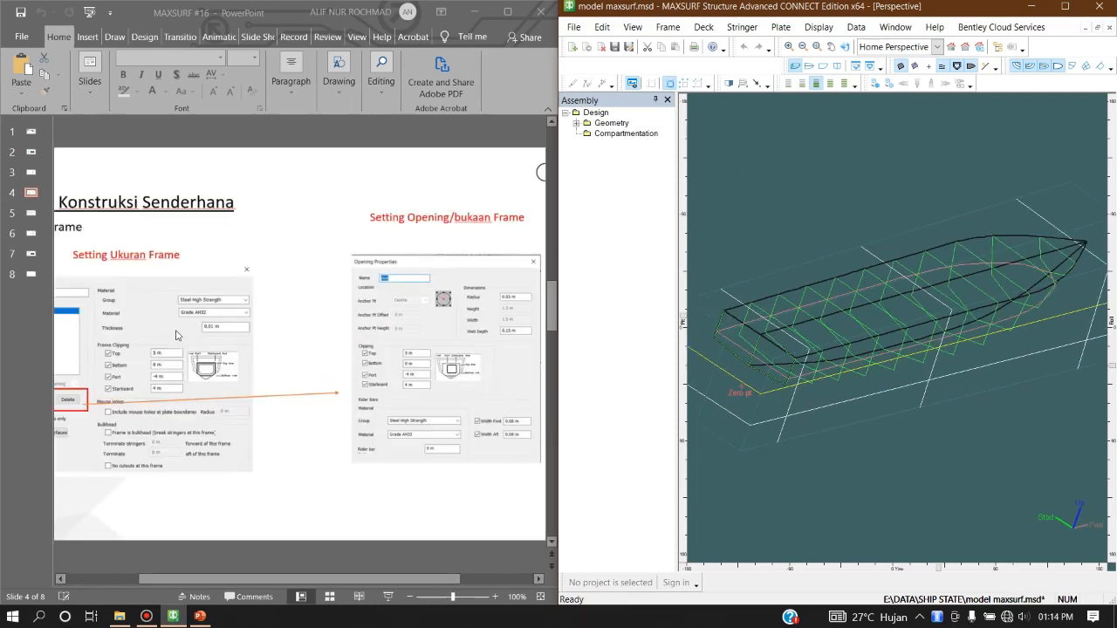
pyautogui.keyDown('ctrl'); pyautogui.scroll(5, 223, 338); pyautogui.keyUp('ctrl')
pyautogui.click(307, 578)
pyautogui.moveTo(307, 578); pyautogui.dragTo(189, 563)
pyautogui.click(780, 182)
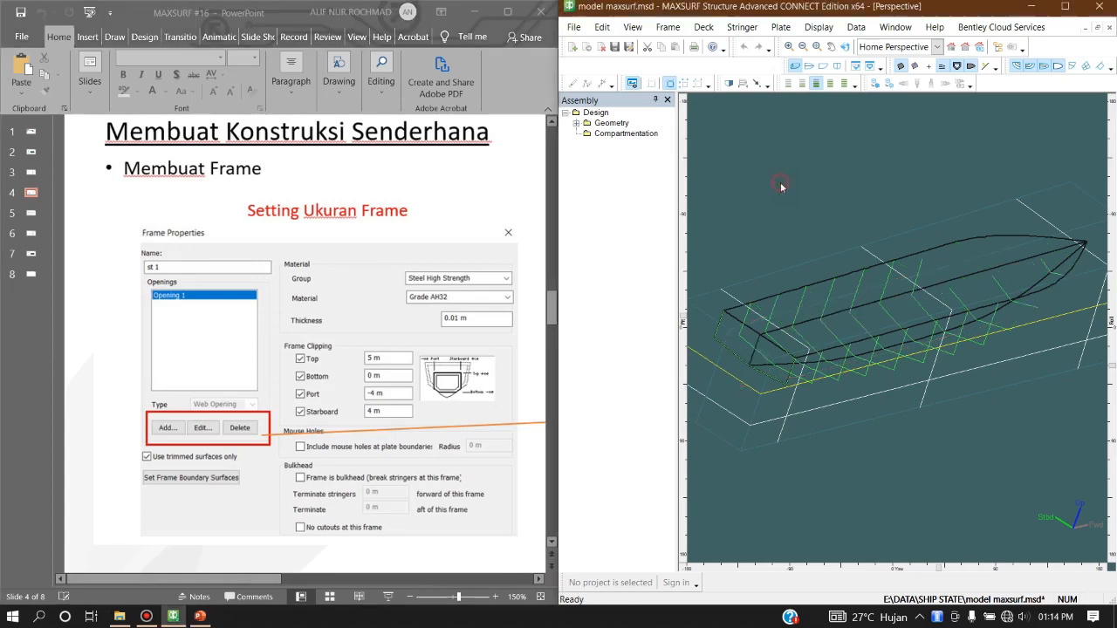
pyautogui.scroll(-3, 788, 312)
pyautogui.scroll(1, 792, 276)
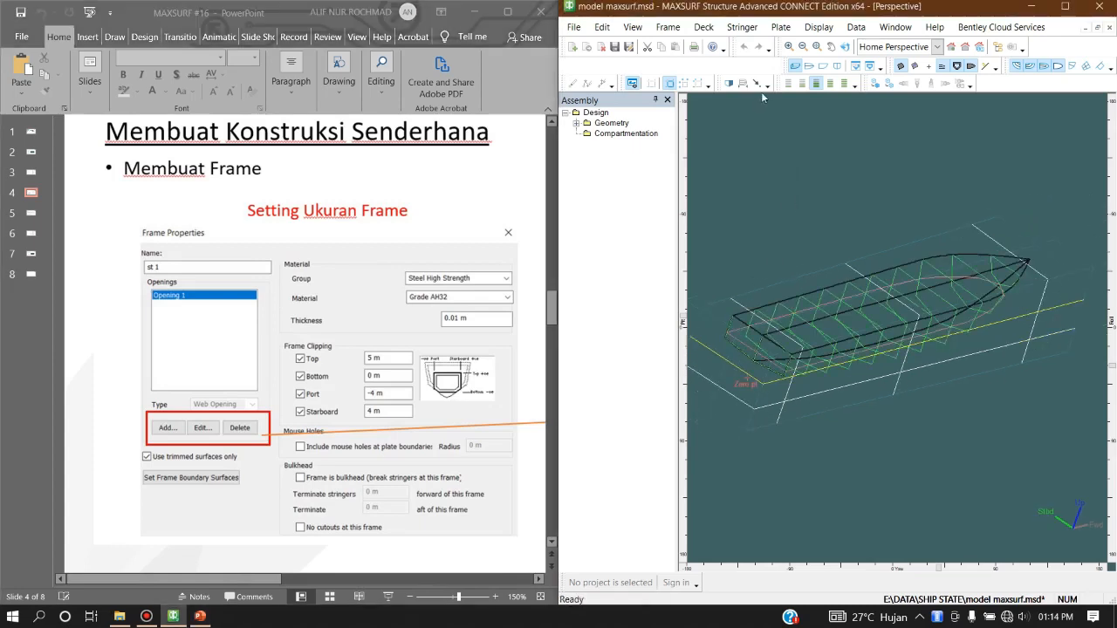
pyautogui.click(672, 30)
pyautogui.click(837, 193)
pyautogui.moveTo(771, 347); pyautogui.dragTo(710, 305, button='middle')
pyautogui.scroll(1, 731, 321)
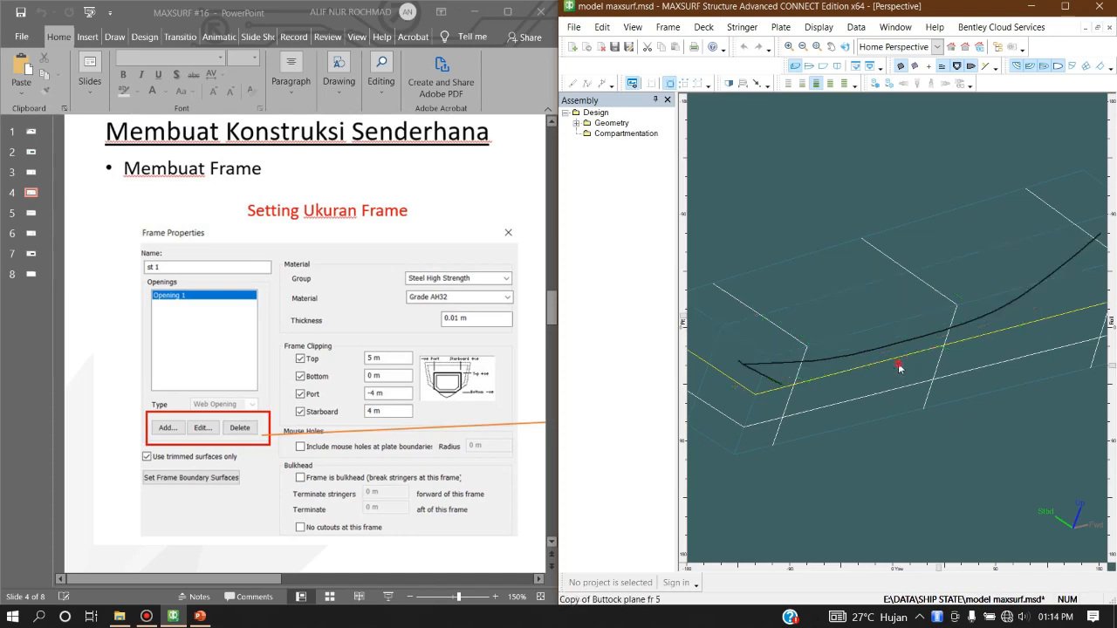
# - Examine the hull's section lines in the Profile and Perspective views, focusing on the highlighted section
pyautogui.scroll(1, 905, 335)
pyautogui.scroll(2, 904, 331)
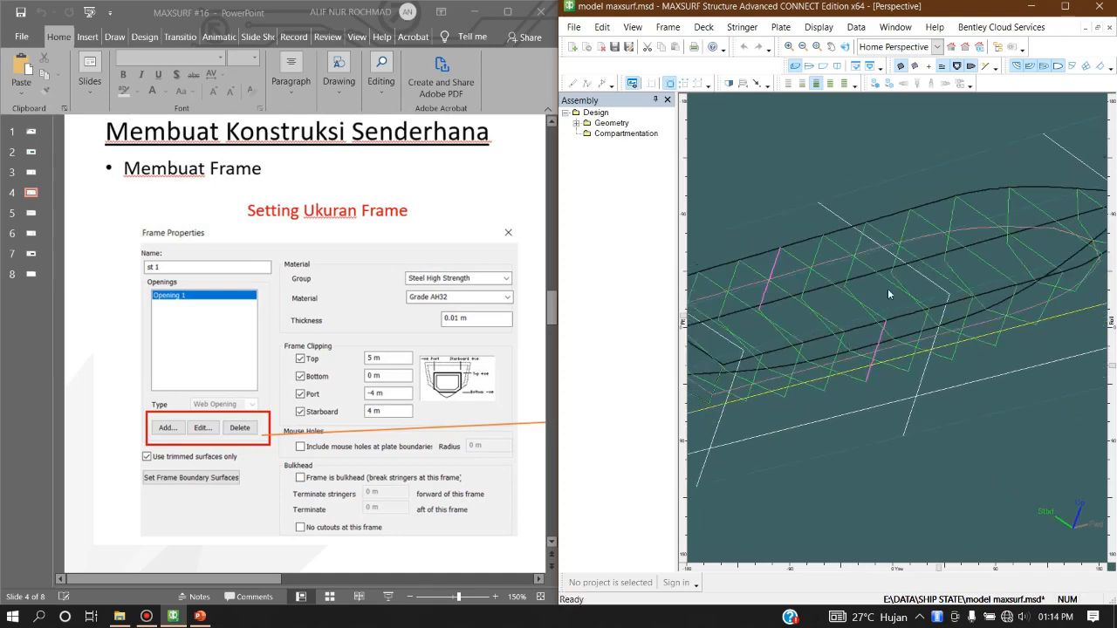
pyautogui.scroll(-1, 840, 350)
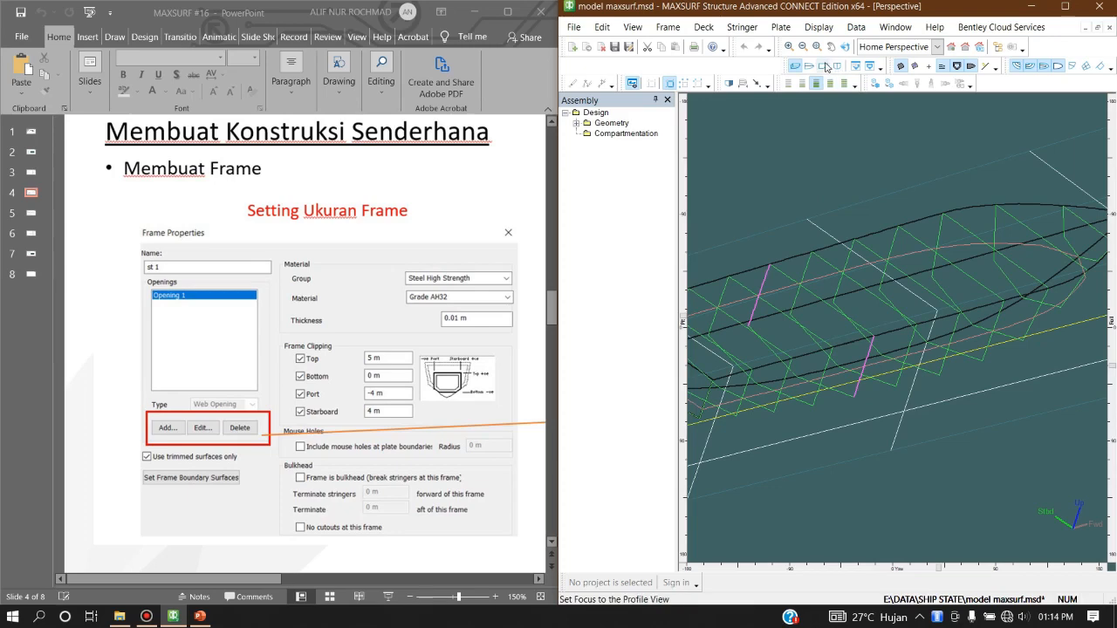
pyautogui.click(823, 67)
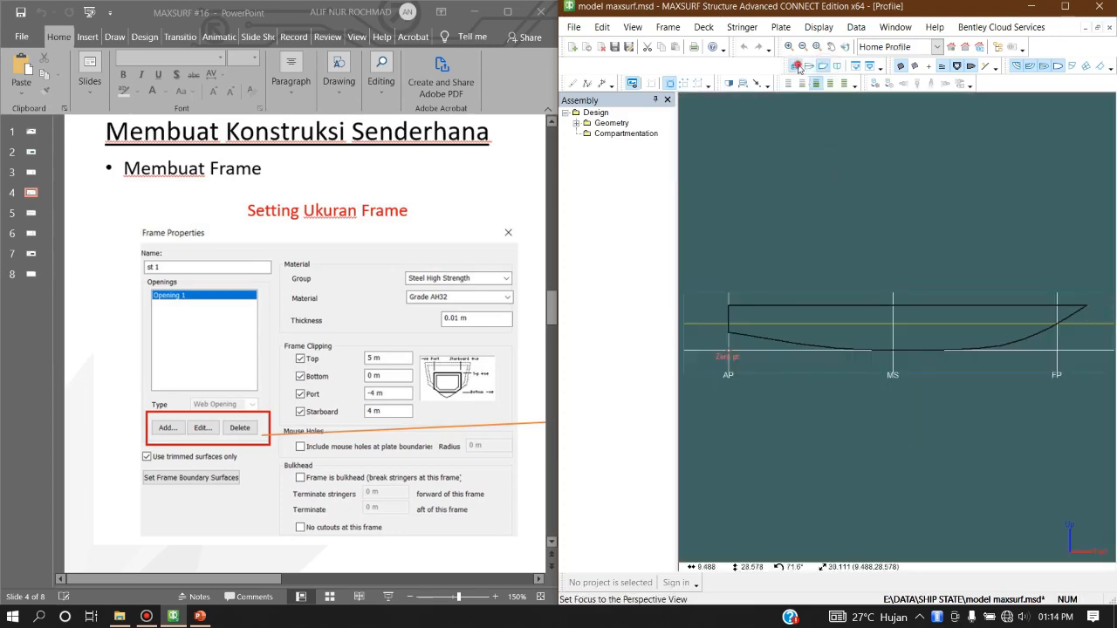
pyautogui.click(795, 67)
pyautogui.scroll(-3, 861, 361)
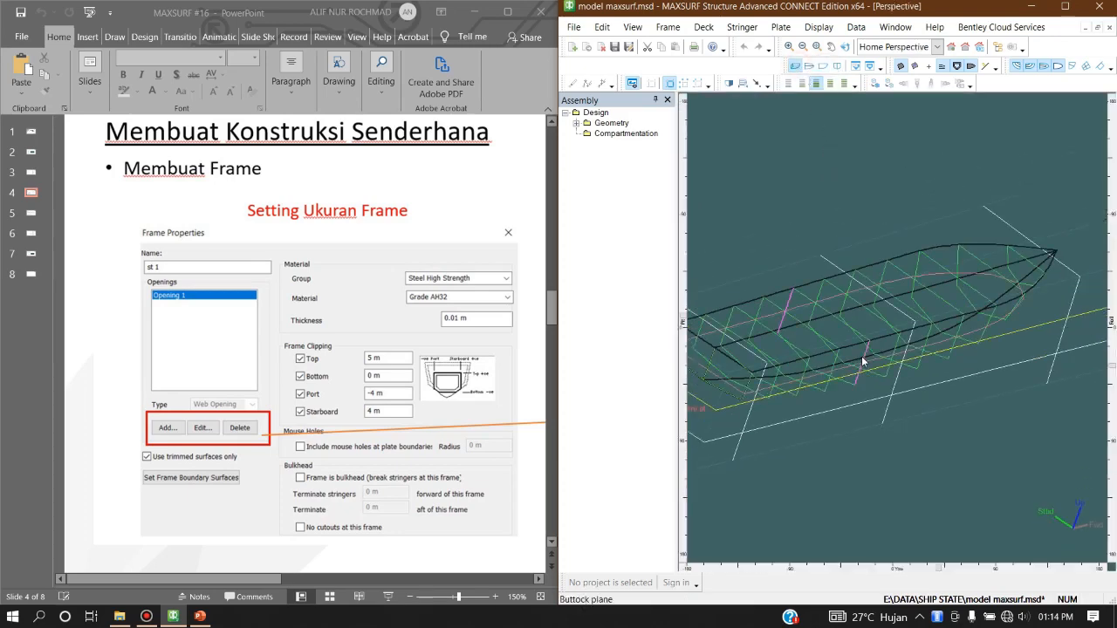
pyautogui.scroll(-1, 968, 351)
pyautogui.scroll(3, 902, 288)
pyautogui.scroll(-2, 902, 288)
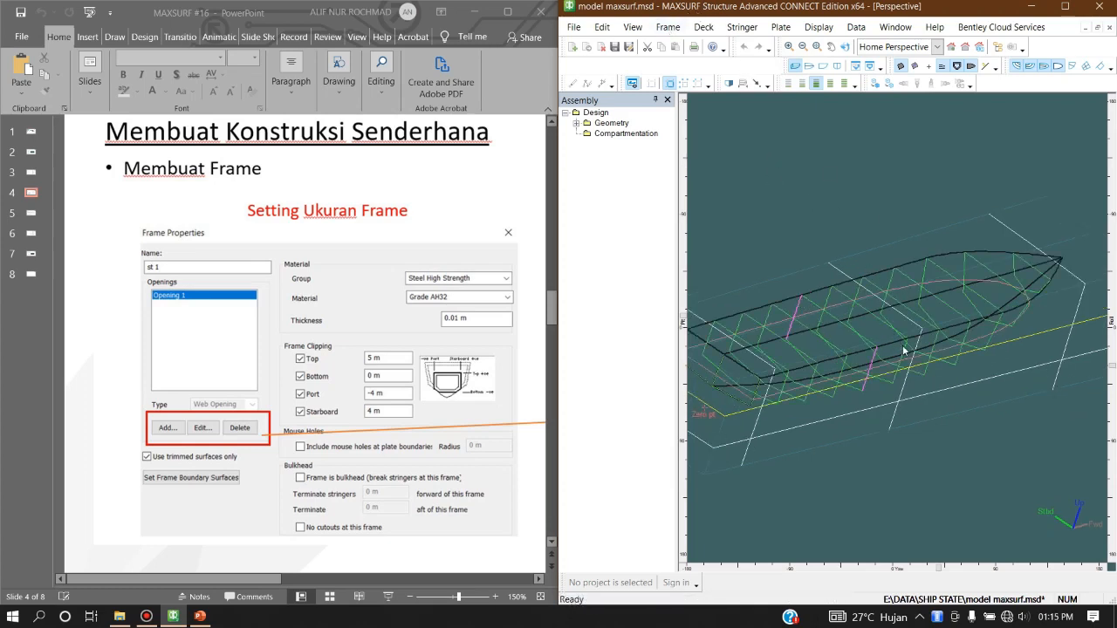
pyautogui.scroll(2, 875, 356)
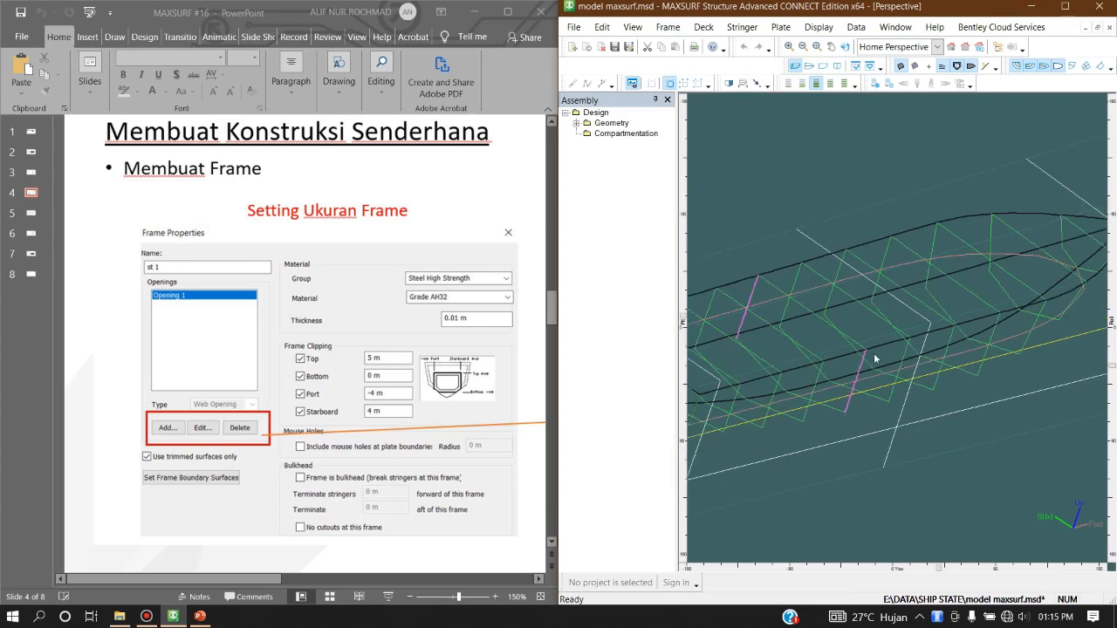
# - Start adding a frame at the selected section fr 5 and give it a Web Opening (Constant Depth)
pyautogui.click(668, 28)
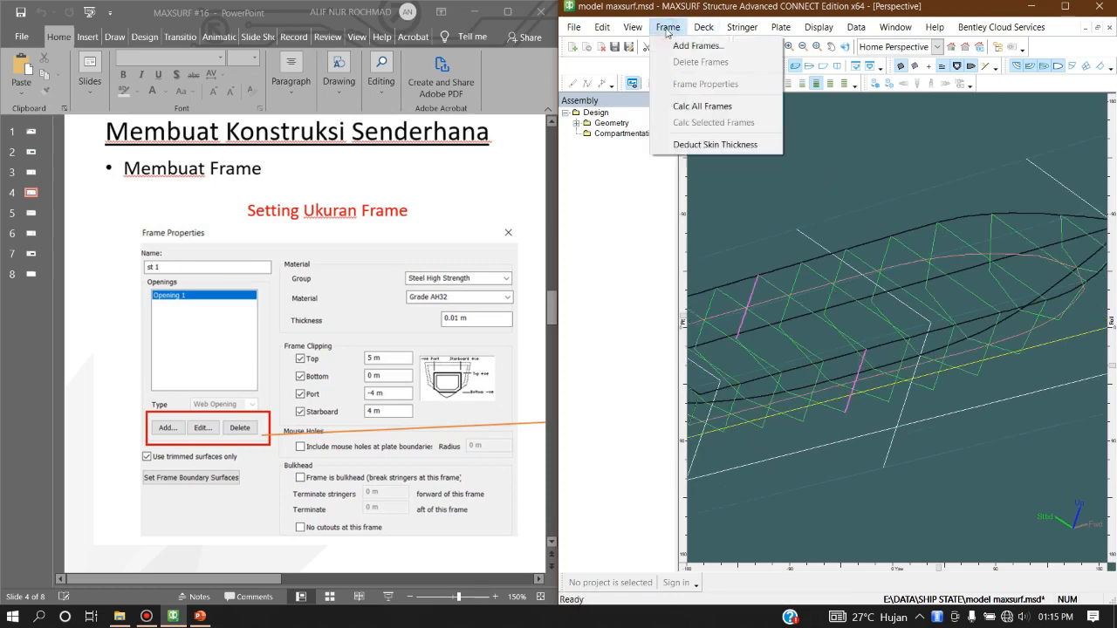
pyautogui.click(723, 51)
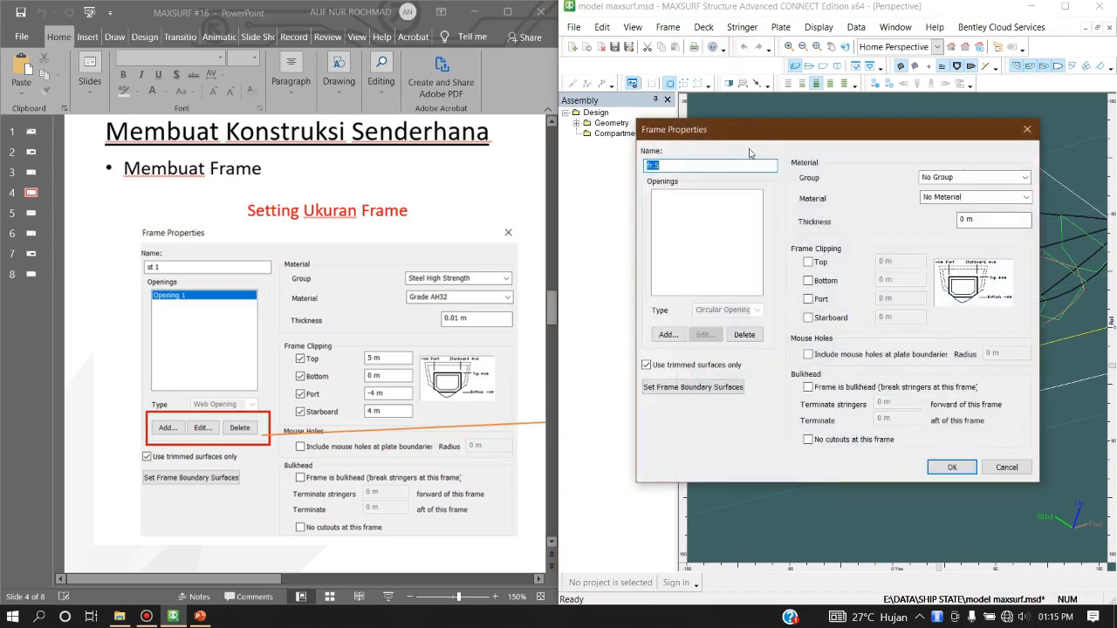
pyautogui.click(647, 164)
pyautogui.click(672, 166)
pyautogui.click(697, 166)
pyautogui.click(732, 221)
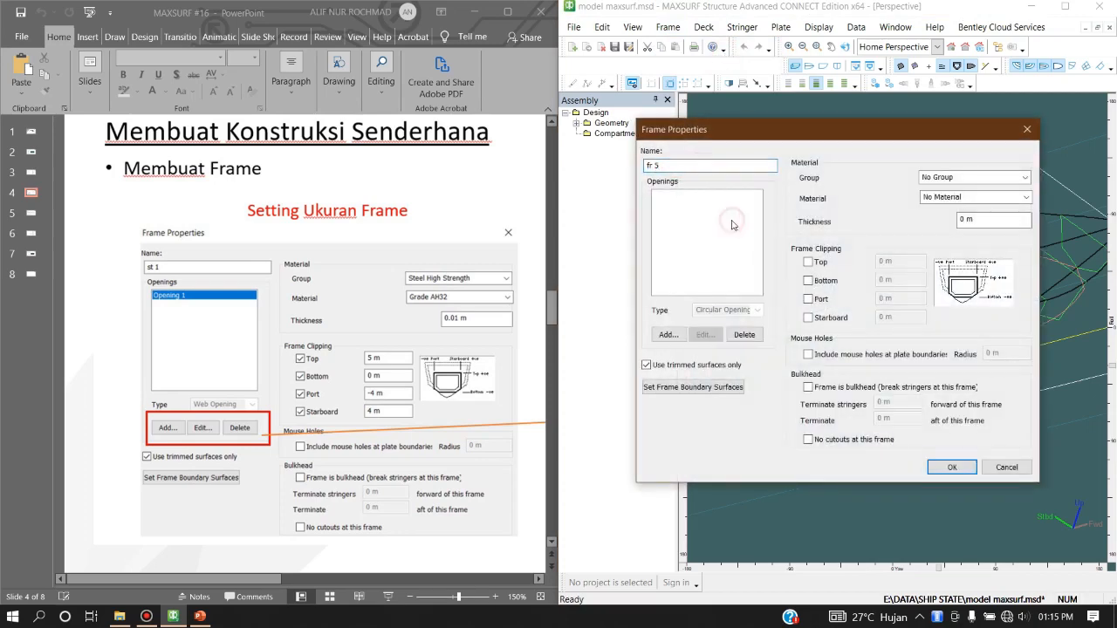
pyautogui.click(668, 335)
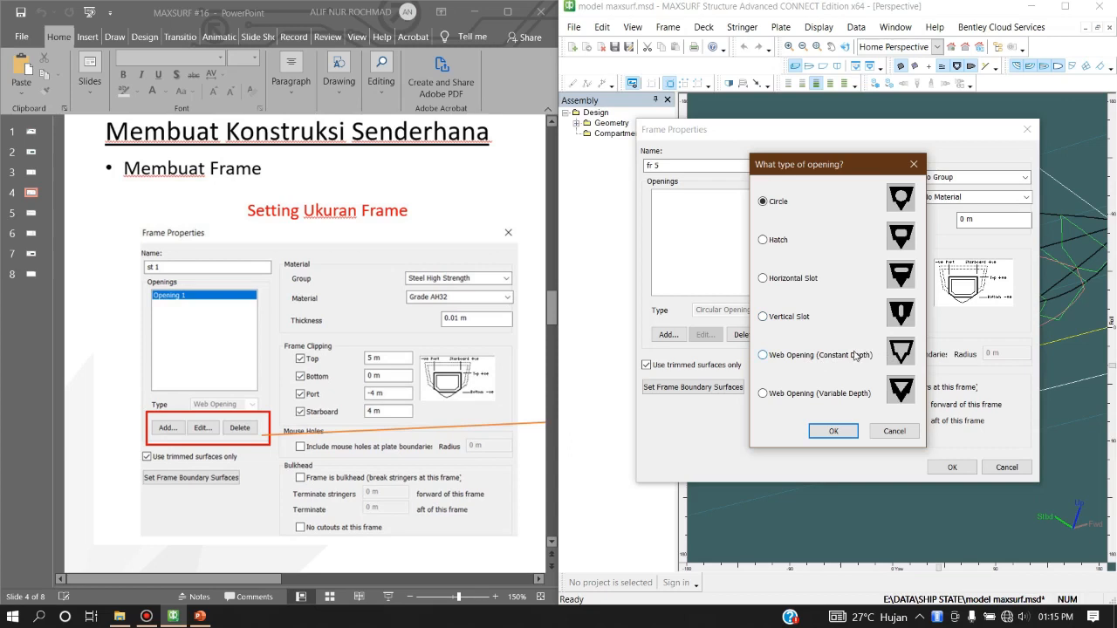
pyautogui.click(804, 360)
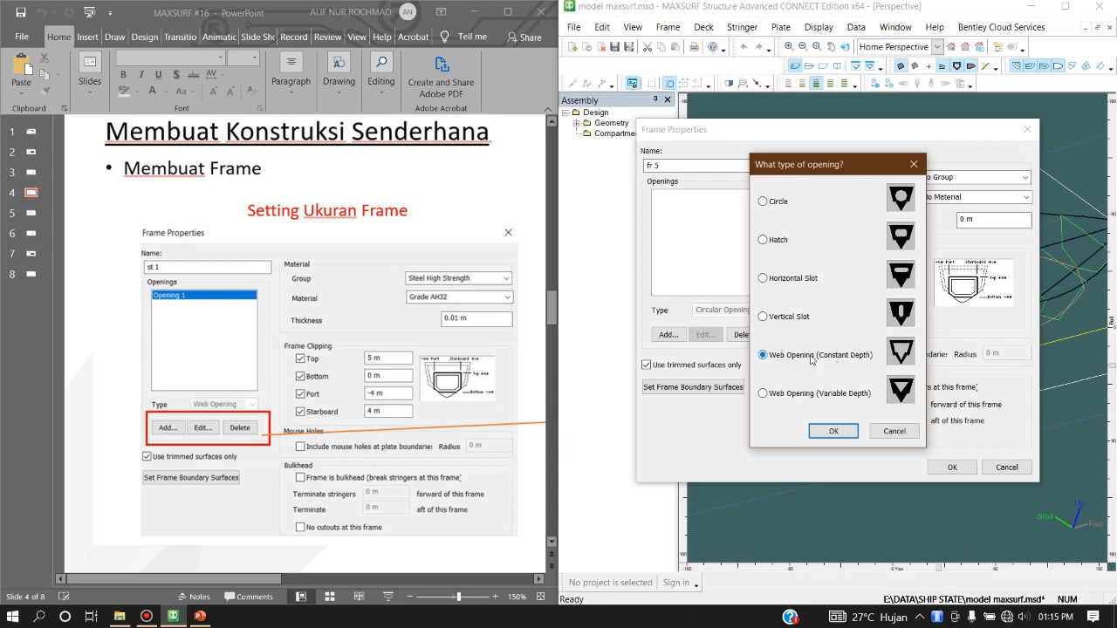
pyautogui.click(833, 431)
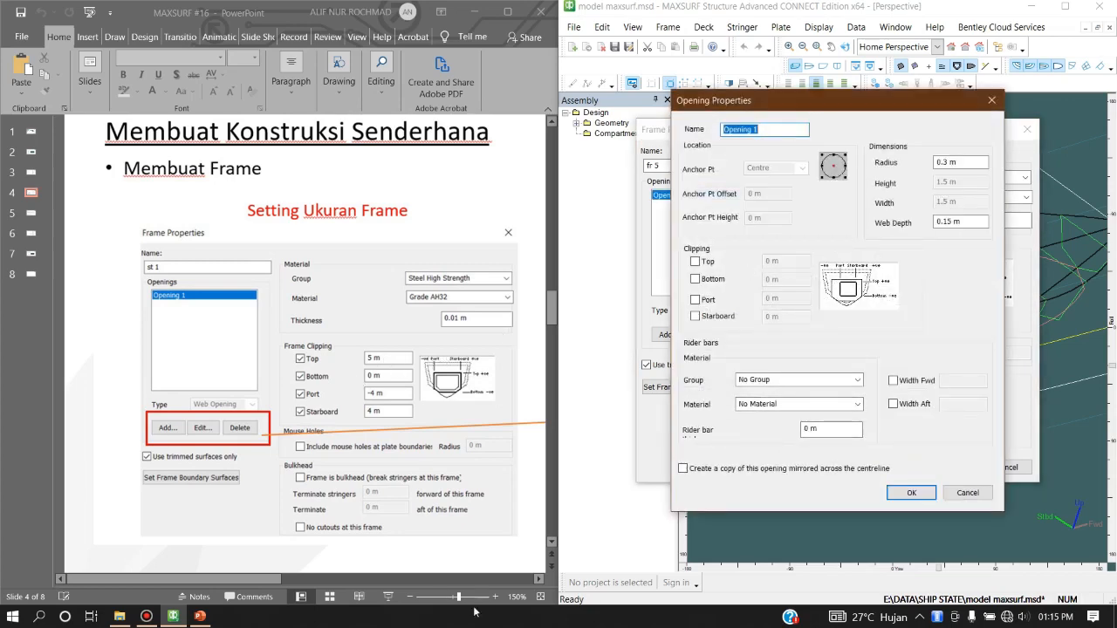
# - Enable top, bottom, port and starboard clipping for the opening and set the top limit to 5 m
pyautogui.moveTo(235, 583); pyautogui.dragTo(440, 585)
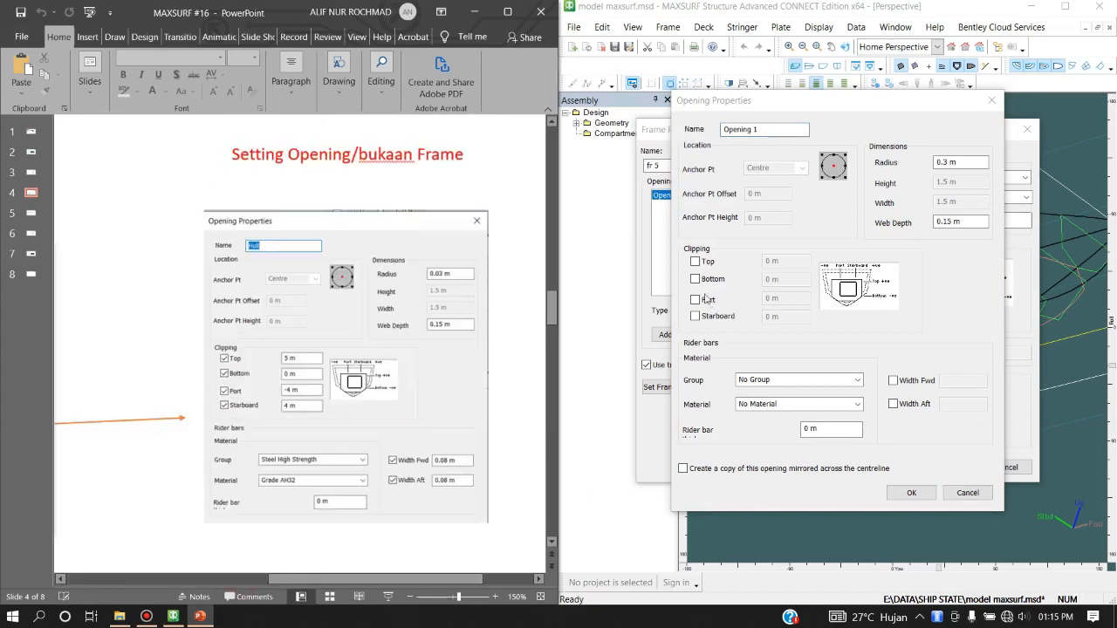
pyautogui.click(694, 262)
pyautogui.click(694, 279)
pyautogui.click(694, 300)
pyautogui.click(695, 316)
pyautogui.click(793, 262)
pyautogui.moveTo(795, 263); pyautogui.dragTo(741, 263)
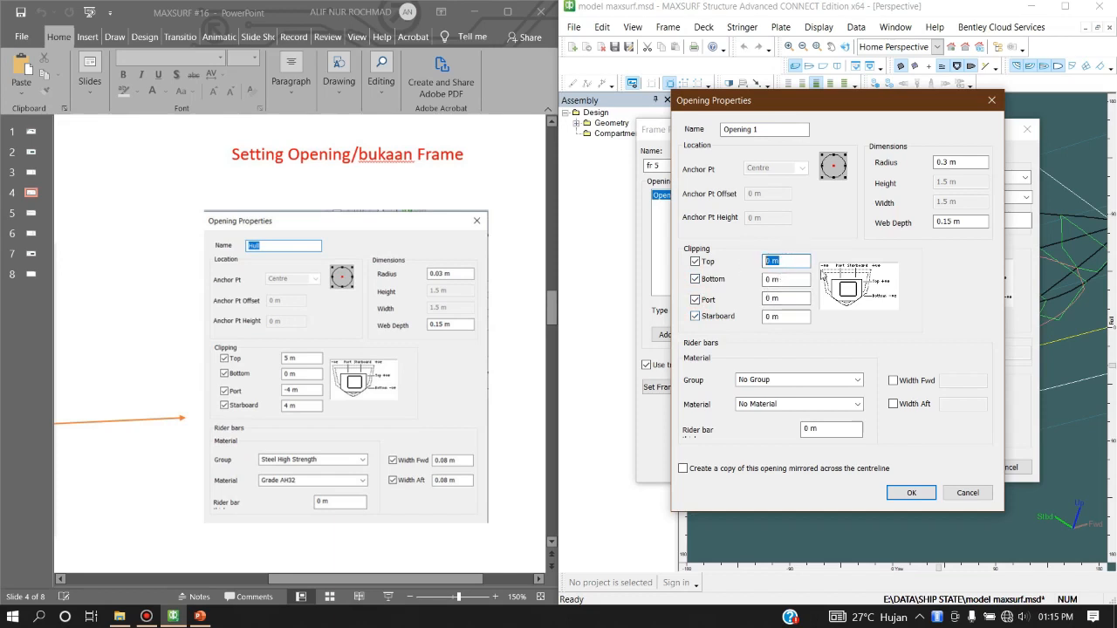
pyautogui.write('5 m')
pyautogui.press('Tab')
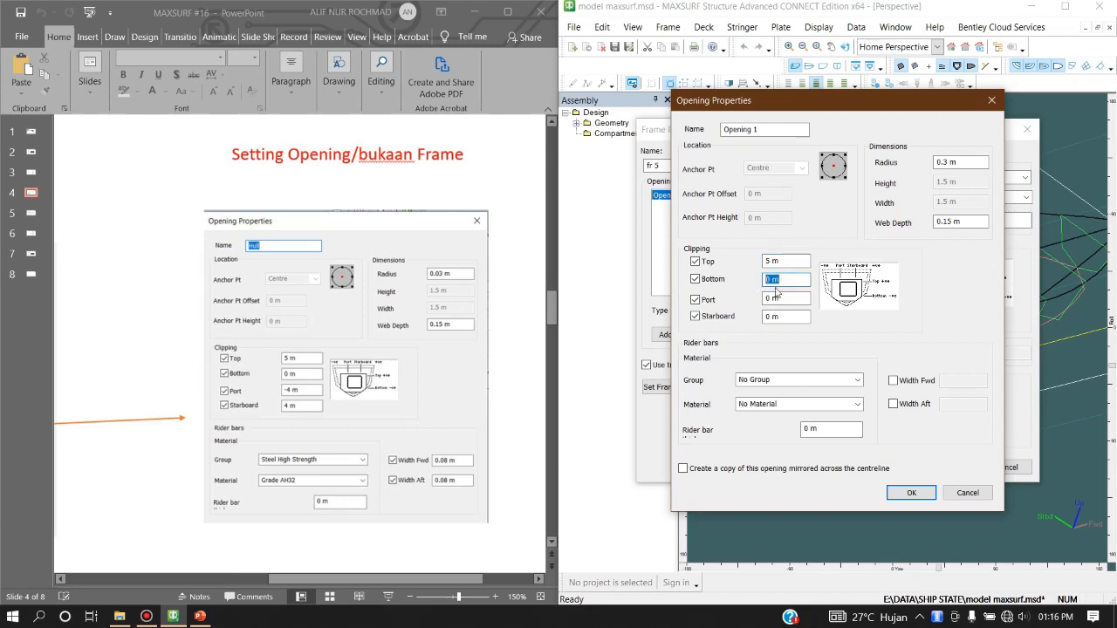
# - Set the opening's port clipping to -4 m and its starboard clipping to 4 m
pyautogui.click(794, 279)
pyautogui.doubleClick(793, 278)
pyautogui.click(788, 280)
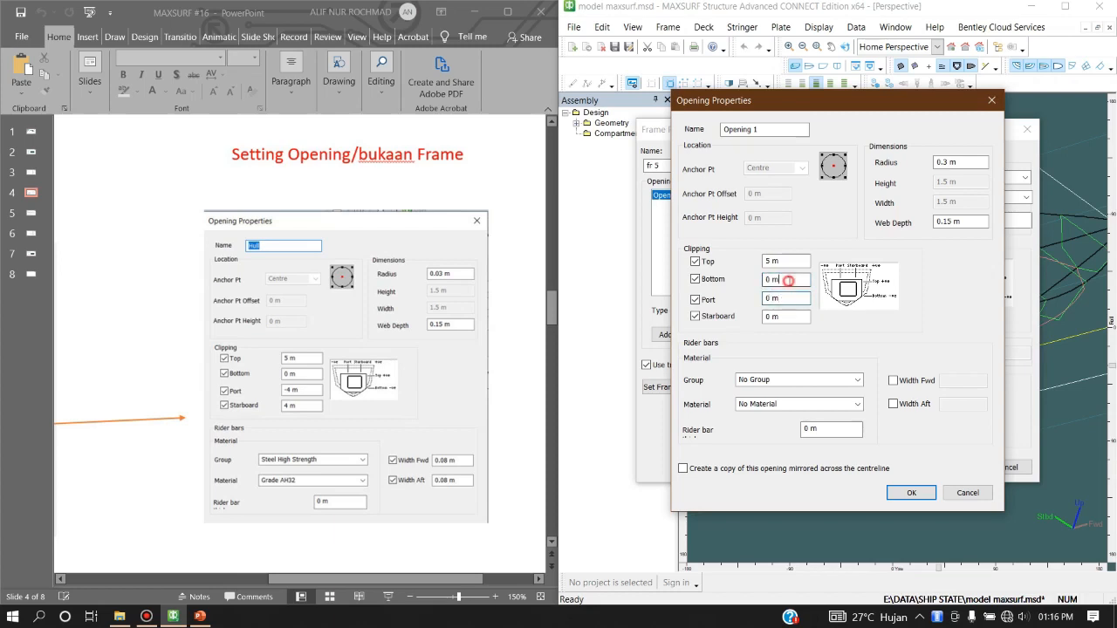
pyautogui.moveTo(786, 297); pyautogui.dragTo(749, 304)
pyautogui.write('-4')
pyautogui.press('Tab')
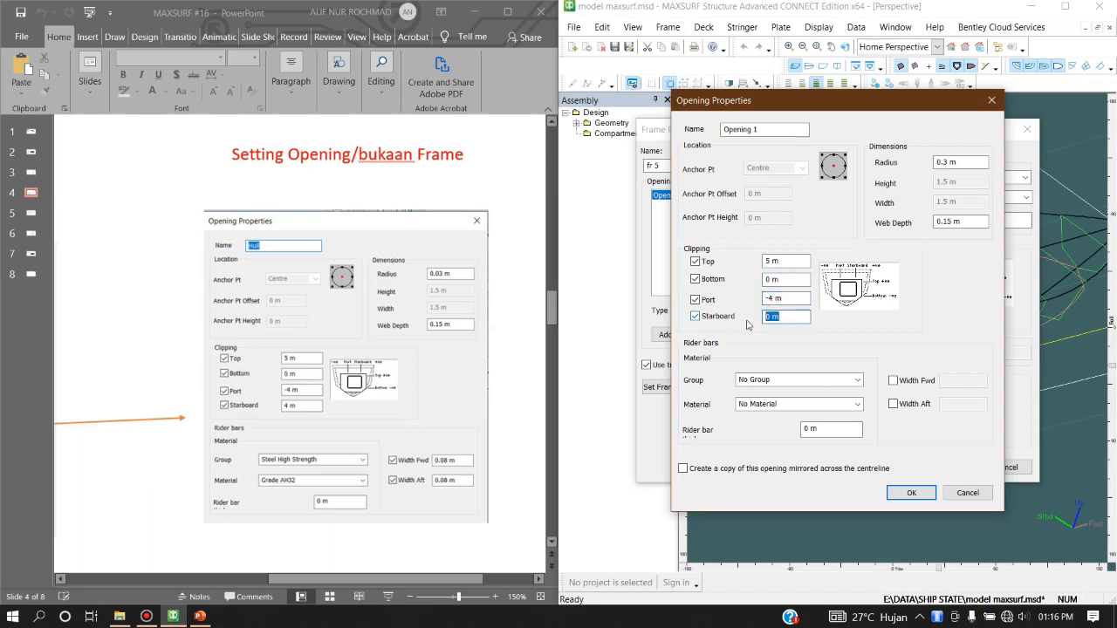
pyautogui.write('4')
pyautogui.click(791, 301)
pyautogui.moveTo(792, 302); pyautogui.dragTo(764, 323)
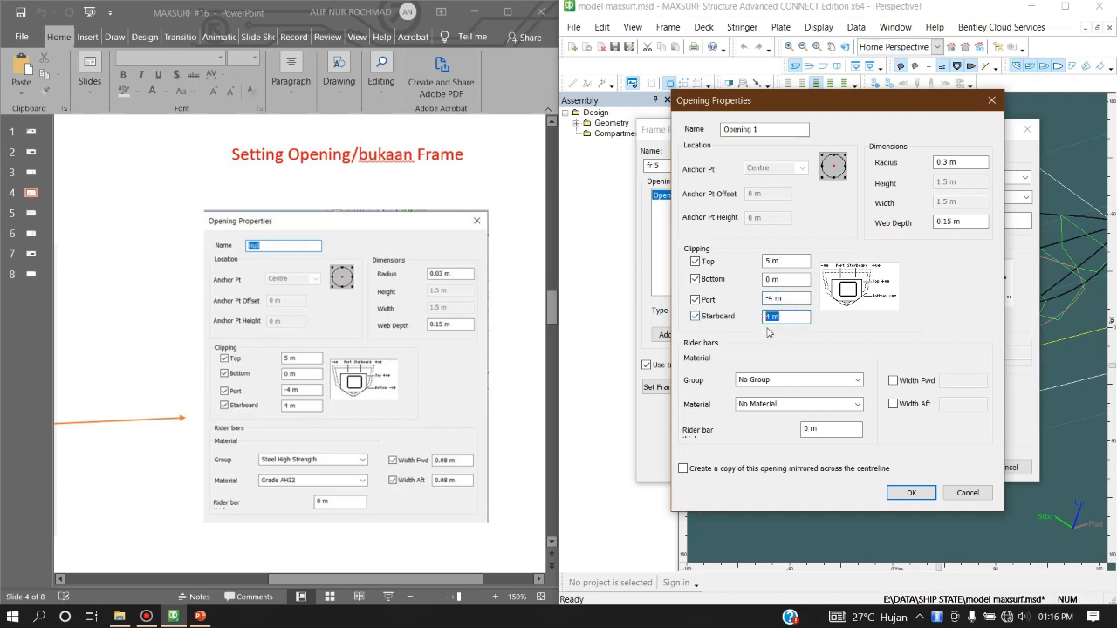
# - Set the rider bars' material group to Steel High Strength and the material to Grade AH32
pyautogui.click(771, 381)
pyautogui.click(859, 381)
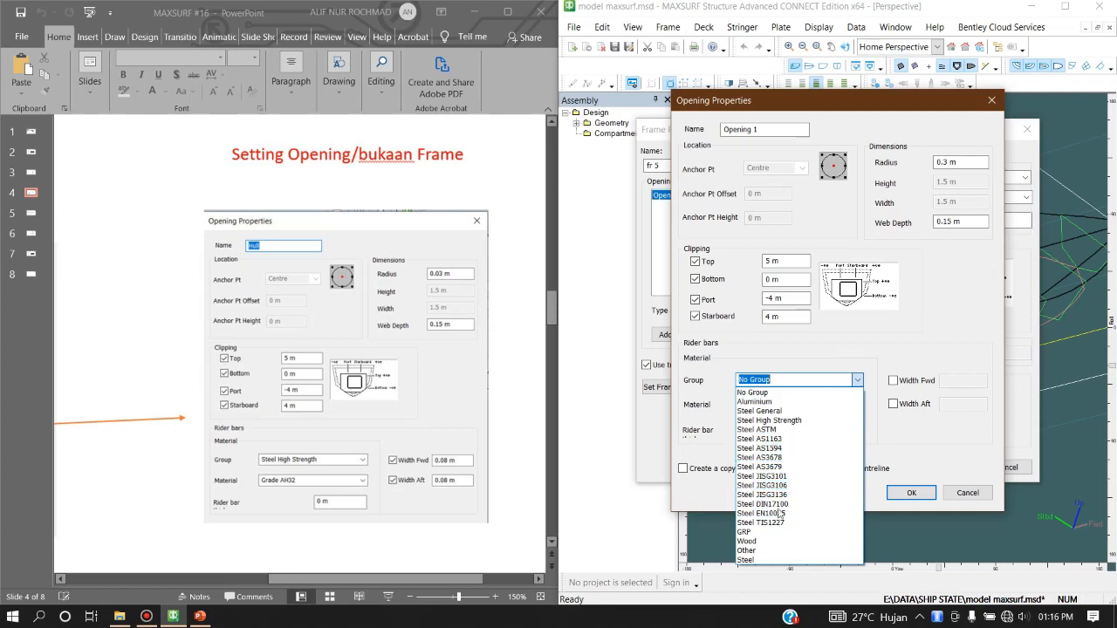
pyautogui.click(799, 418)
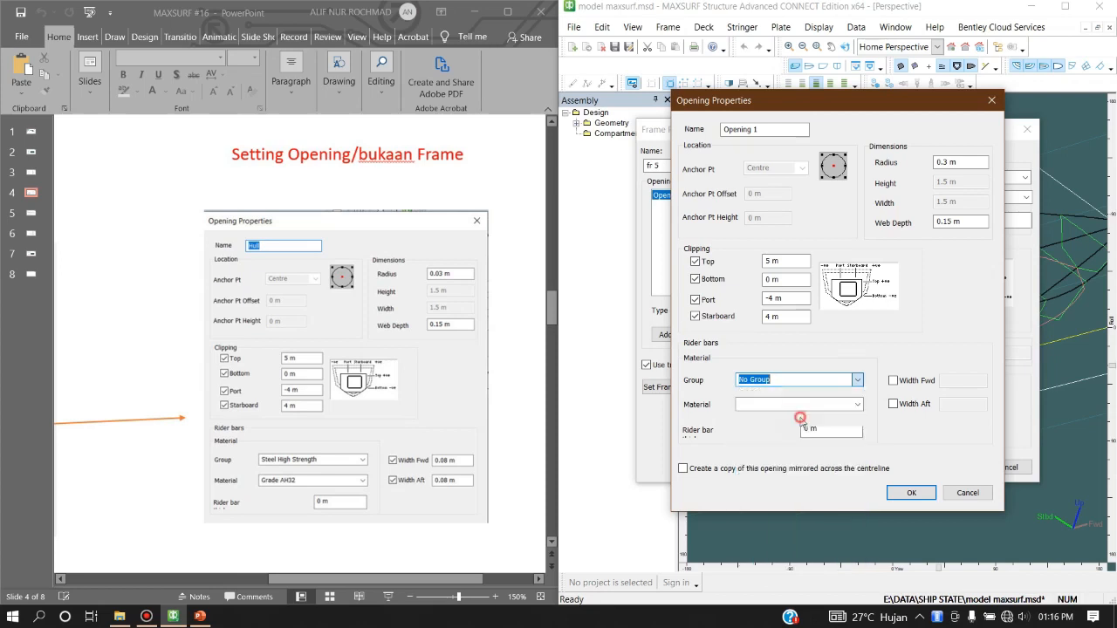
pyautogui.click(857, 405)
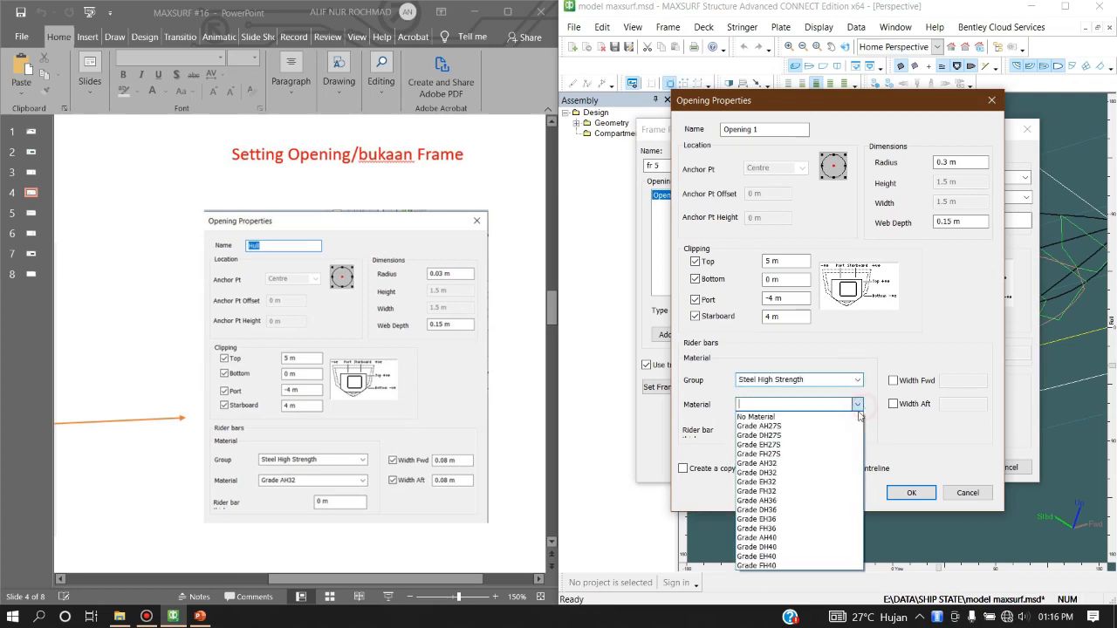
pyautogui.click(804, 463)
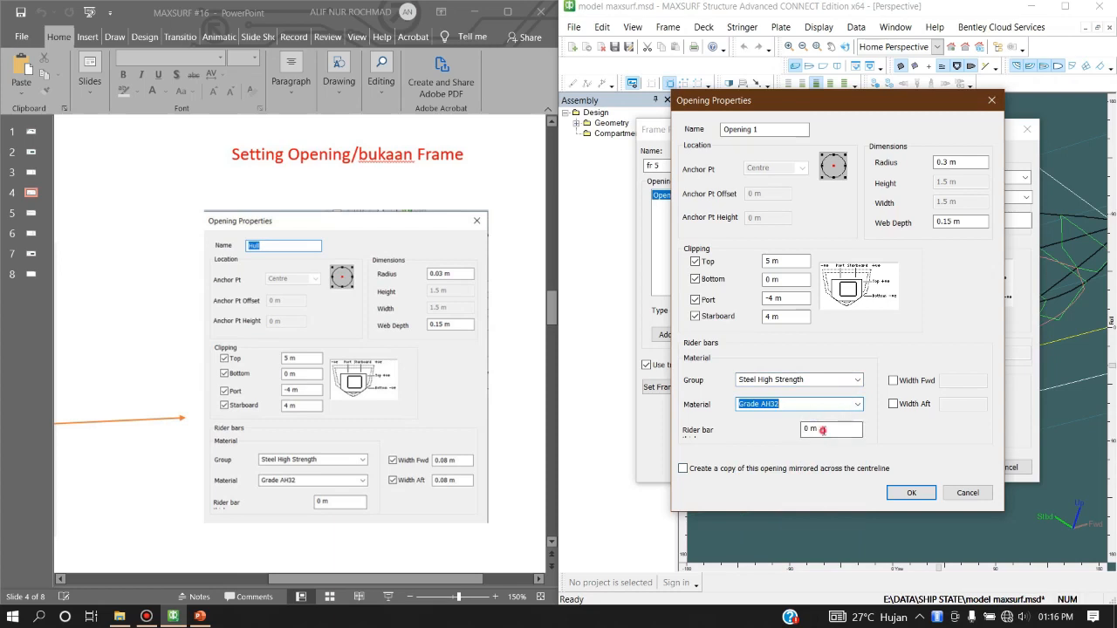
pyautogui.click(821, 430)
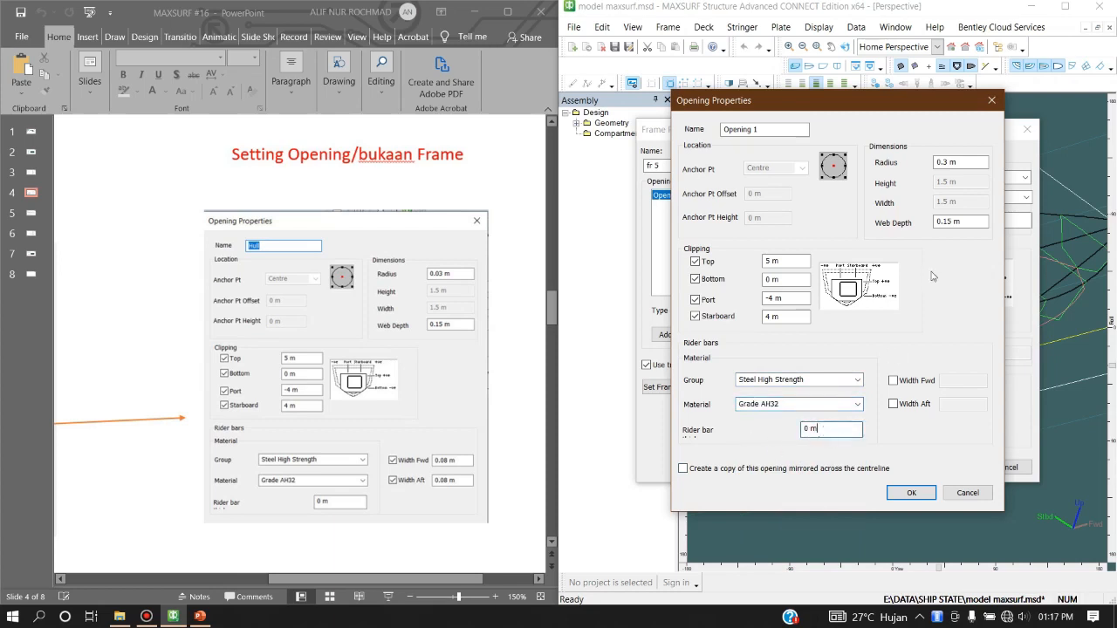
# - Set the opening's radius to 0.03 m and check the web depth against the slide
pyautogui.moveTo(966, 163); pyautogui.dragTo(897, 164)
pyautogui.click(970, 162)
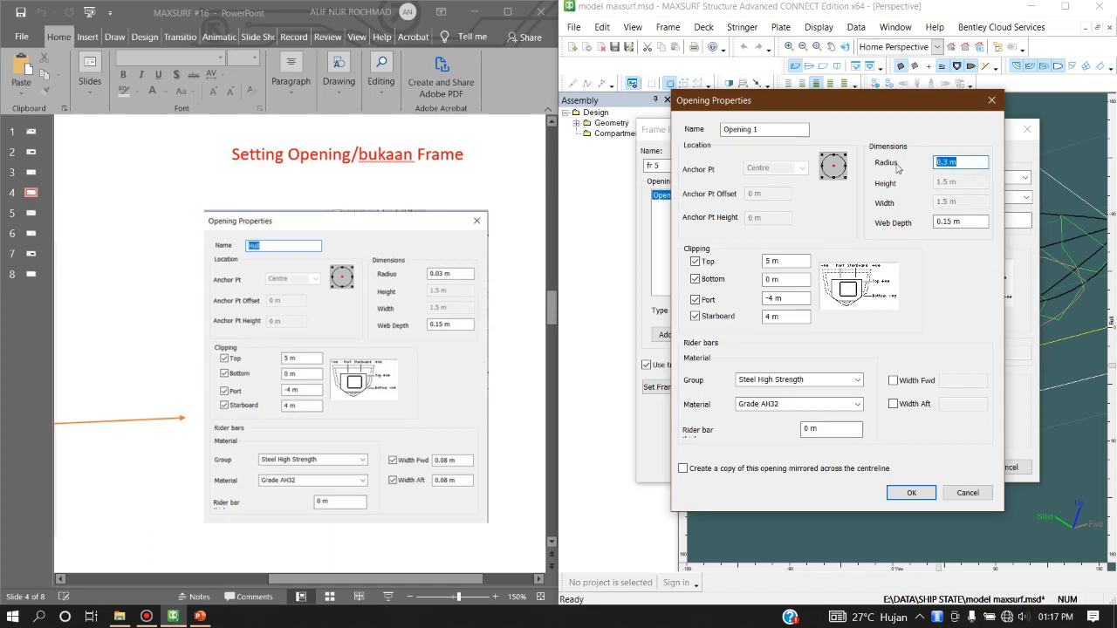
pyautogui.write('0.')
pyautogui.click(984, 220)
pyautogui.moveTo(983, 221); pyautogui.dragTo(936, 226)
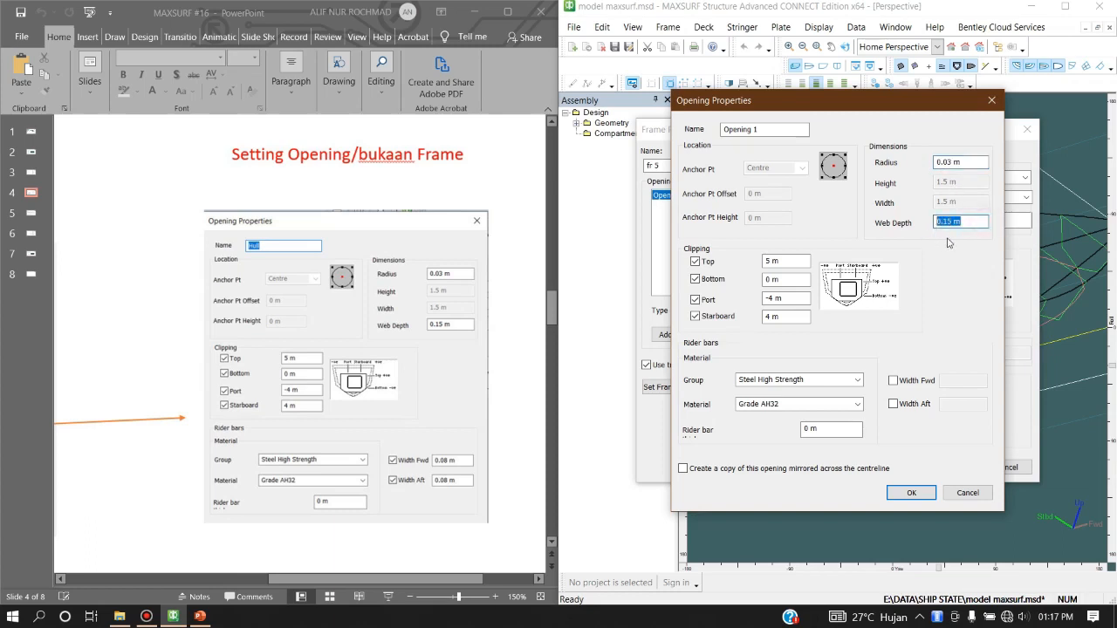
# - Enable the rider bars' forward and aft widths, set both to 0.08 m, and accept the opening properties
pyautogui.click(907, 381)
pyautogui.click(908, 404)
pyautogui.click(963, 382)
pyautogui.write('0.08')
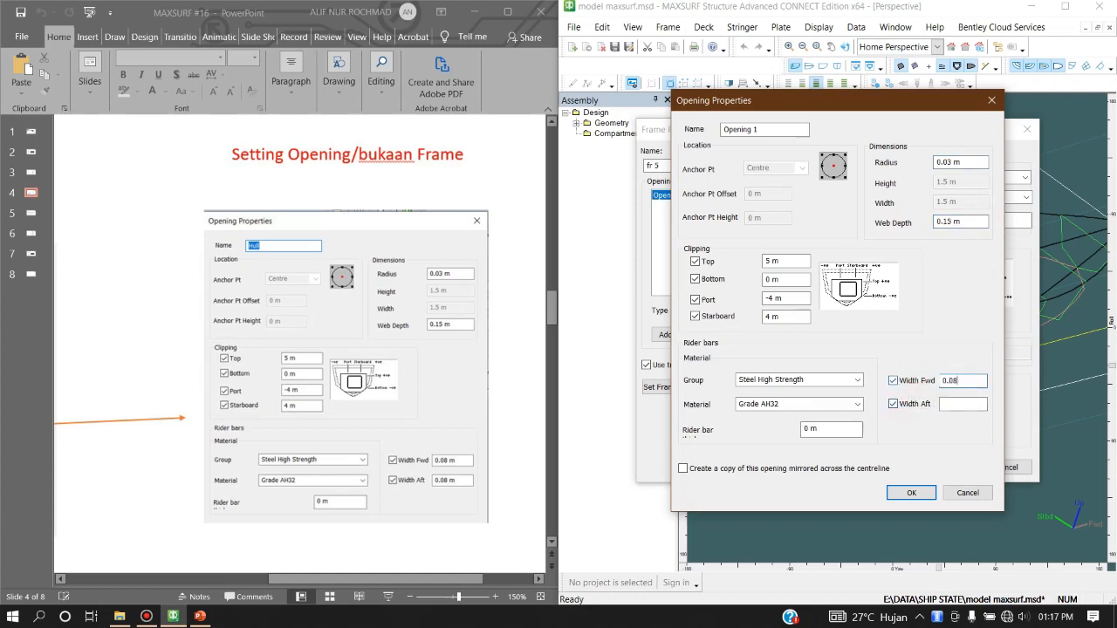
pyautogui.click(967, 403)
pyautogui.write('0.08')
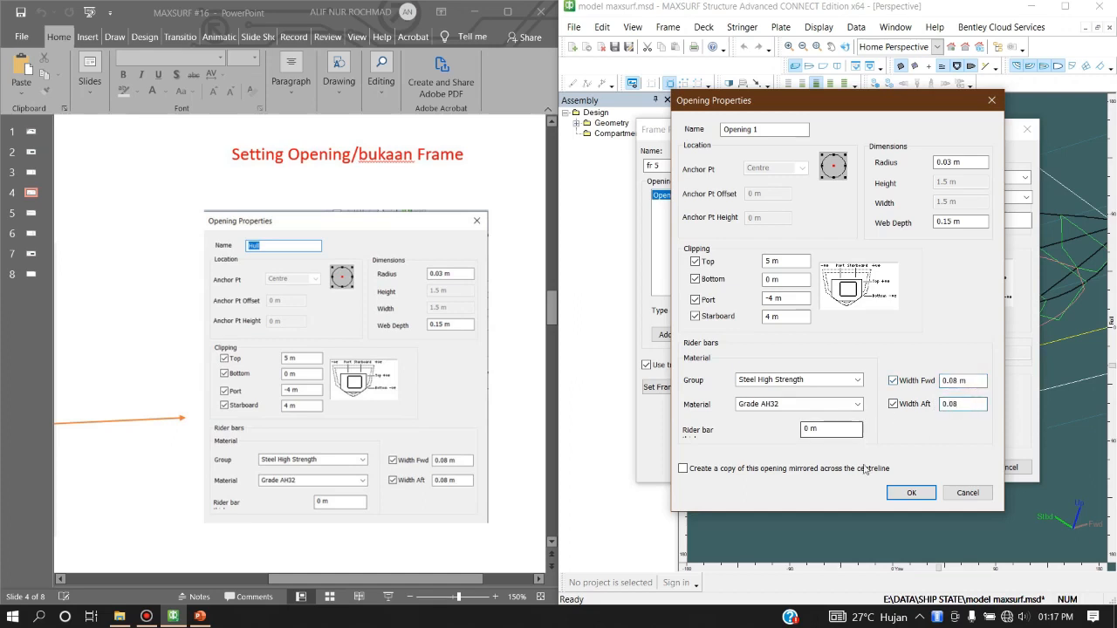
pyautogui.click(907, 493)
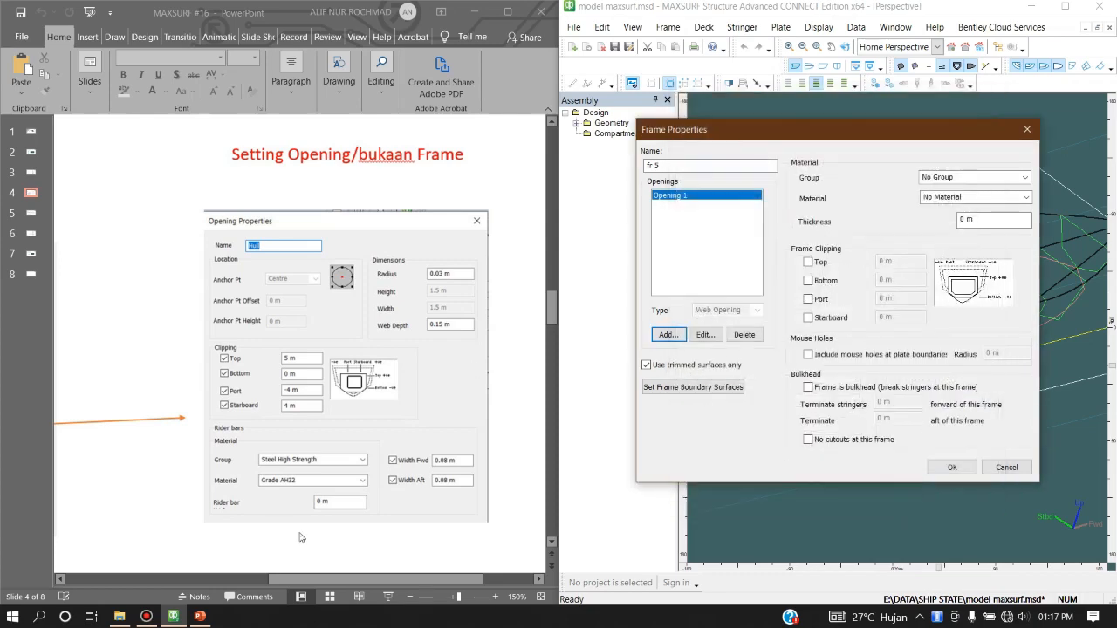
# - Enable all four frame clipping limits for fr 5 and set top to 5 m, port to -4 m and starboard to 4 m
pyautogui.moveTo(346, 586); pyautogui.dragTo(188, 586)
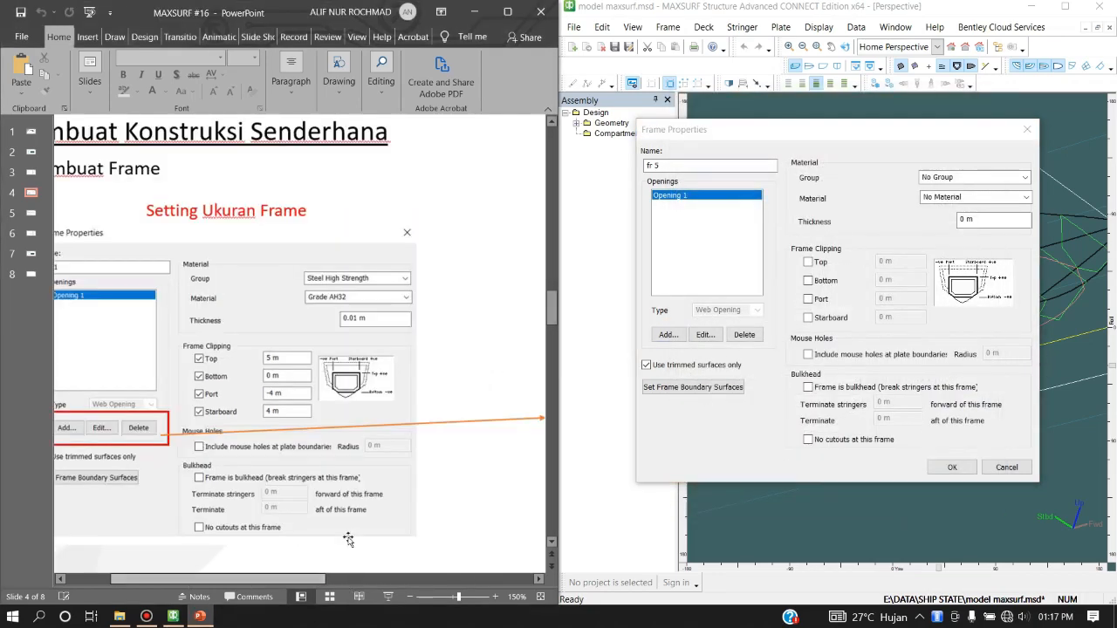
pyautogui.click(808, 262)
pyautogui.click(808, 280)
pyautogui.click(807, 298)
pyautogui.click(807, 318)
pyautogui.moveTo(896, 262); pyautogui.dragTo(816, 273)
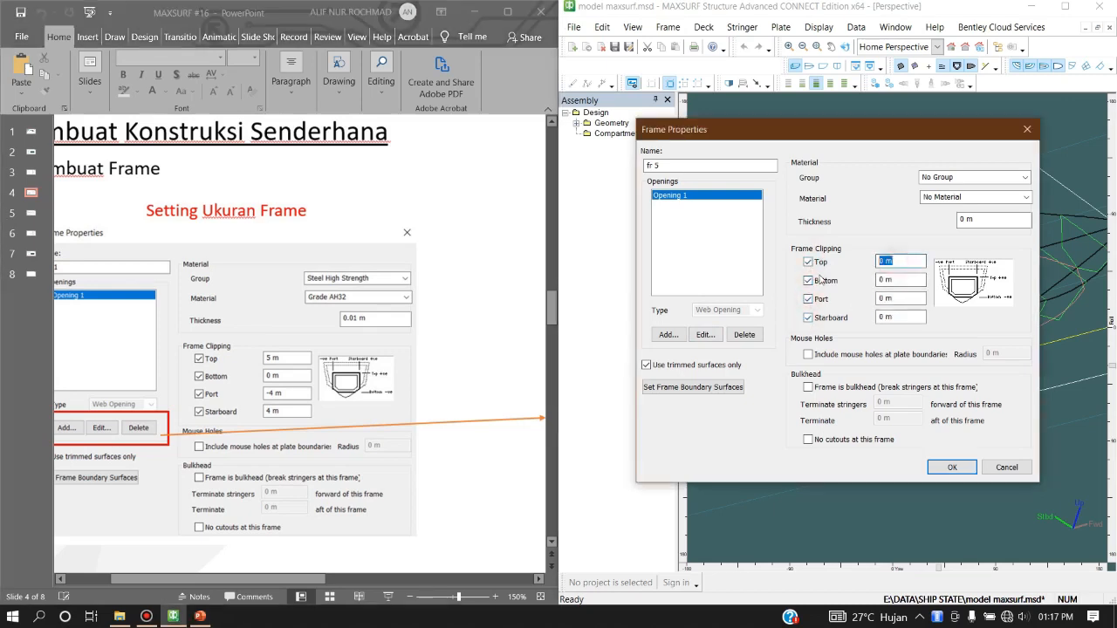
pyautogui.write('5')
pyautogui.press('Tab')
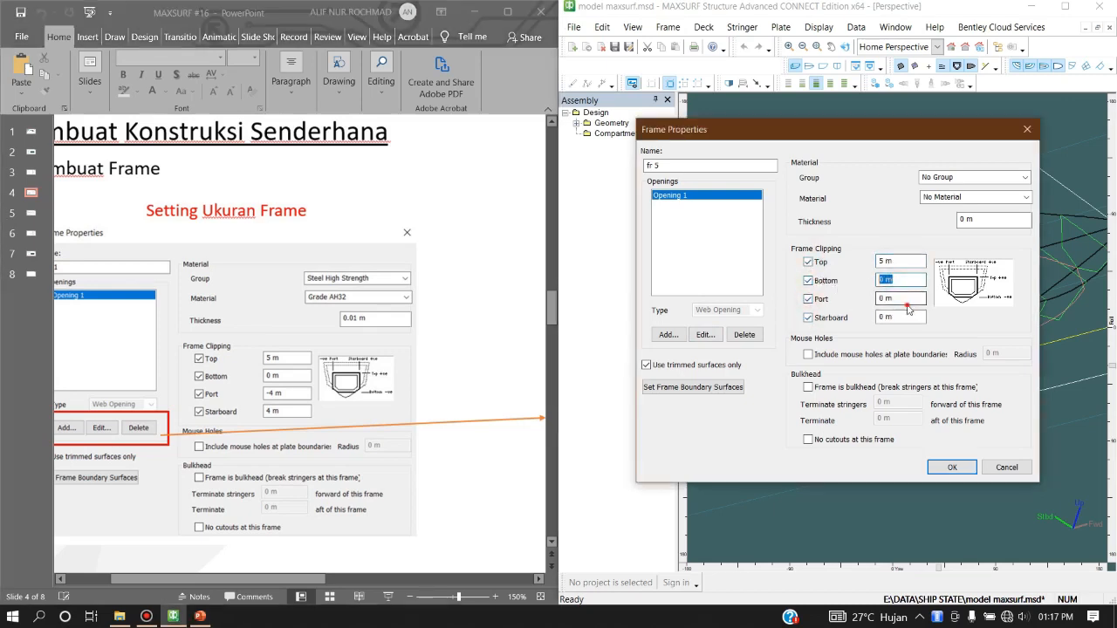
pyautogui.moveTo(902, 298); pyautogui.dragTo(836, 302)
pyautogui.write('-4')
pyautogui.moveTo(907, 317); pyautogui.dragTo(848, 318)
pyautogui.write('4')
# - Assign Steel High Strength, Grade AH32, to the frame with a thickness of 0.01 m and create the frame
pyautogui.click(969, 177)
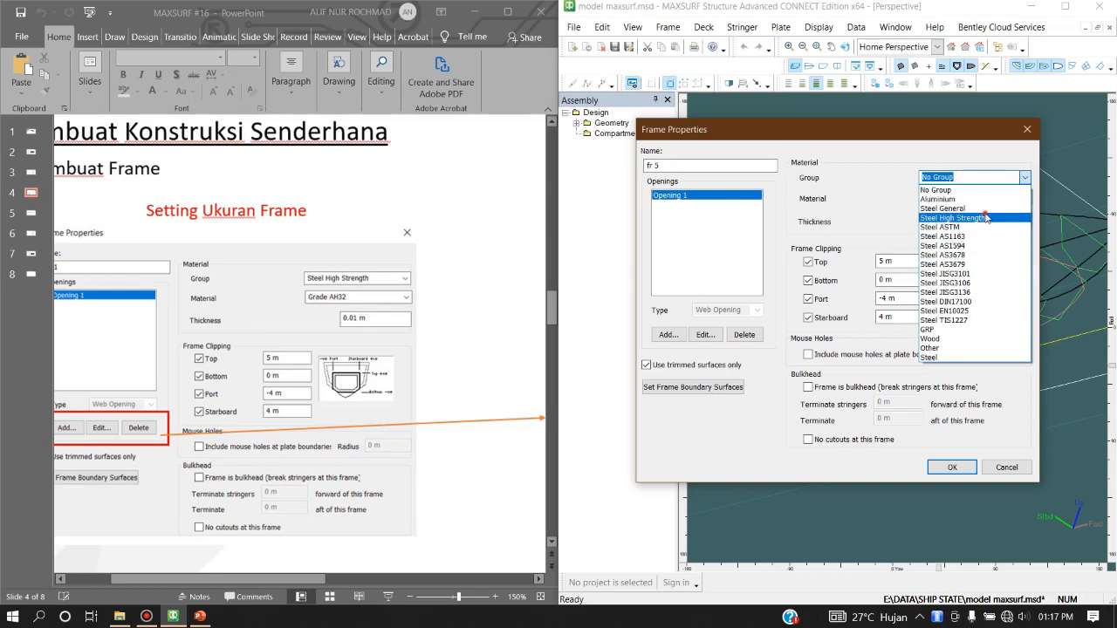
pyautogui.click(969, 218)
pyautogui.click(1025, 198)
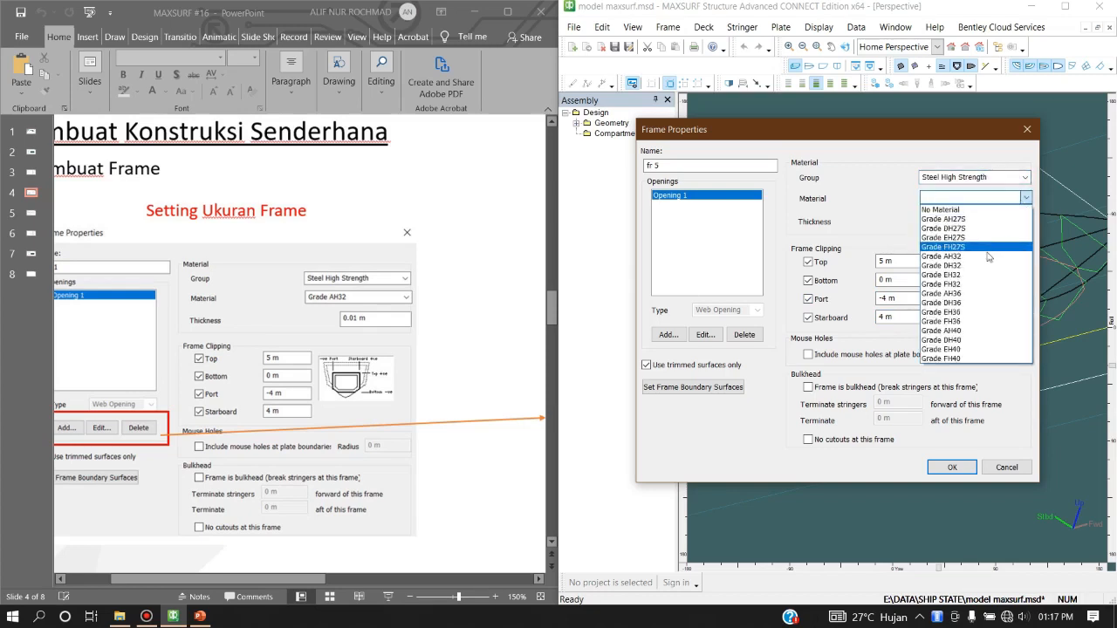
pyautogui.click(994, 256)
pyautogui.moveTo(985, 223); pyautogui.dragTo(940, 227)
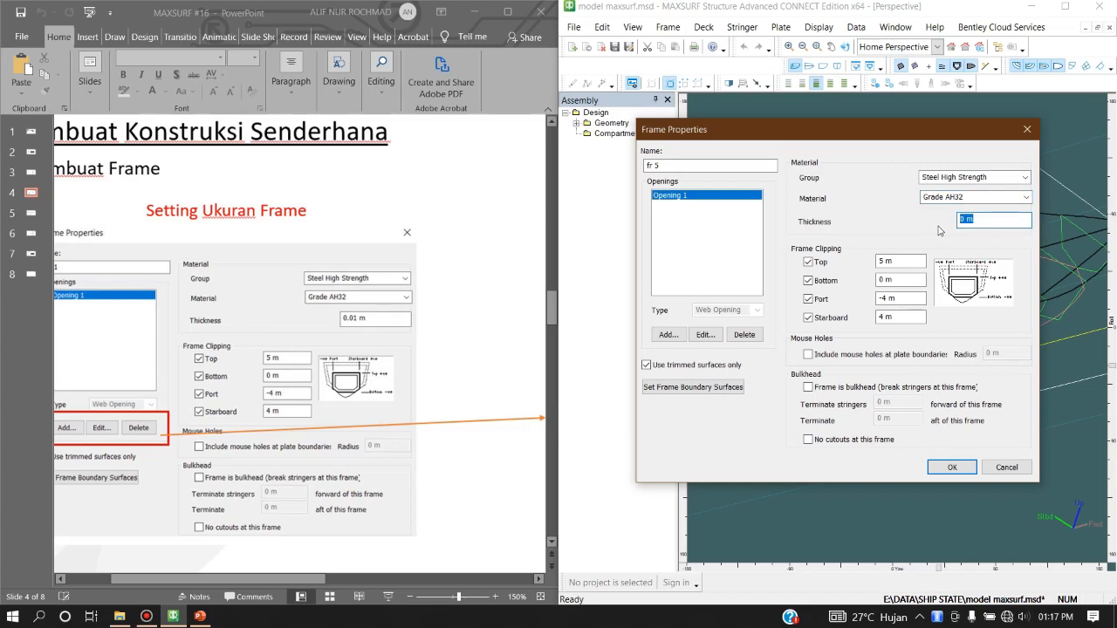
pyautogui.write('0.01')
pyautogui.click(955, 467)
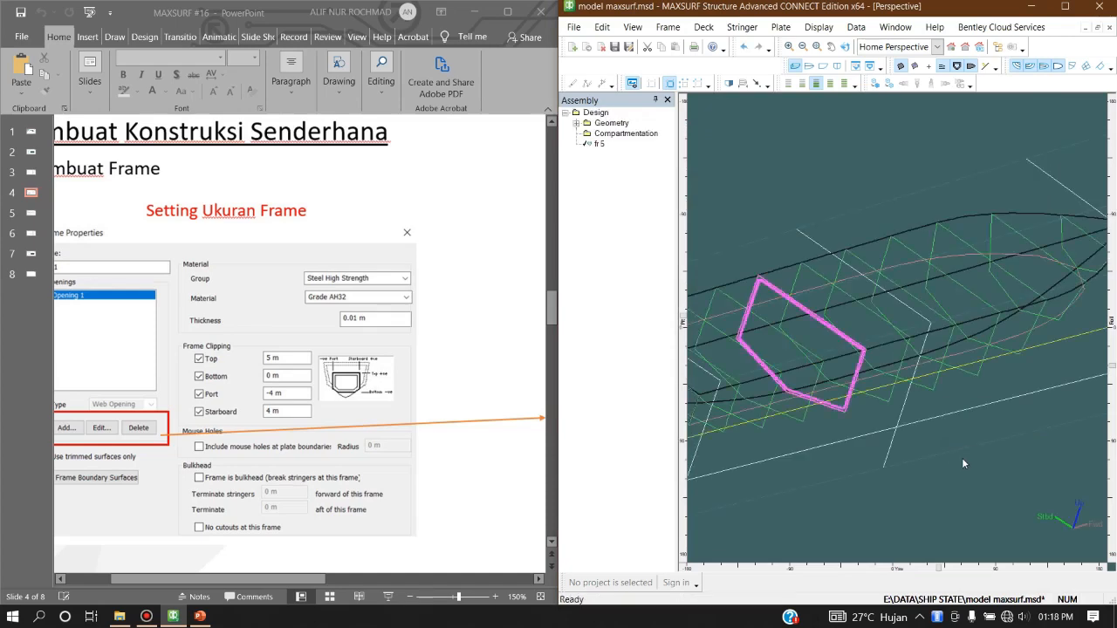
# - Render the perspective view and inspect the web plate and rider bars of frame fr 5 up close
pyautogui.scroll(6, 983, 286)
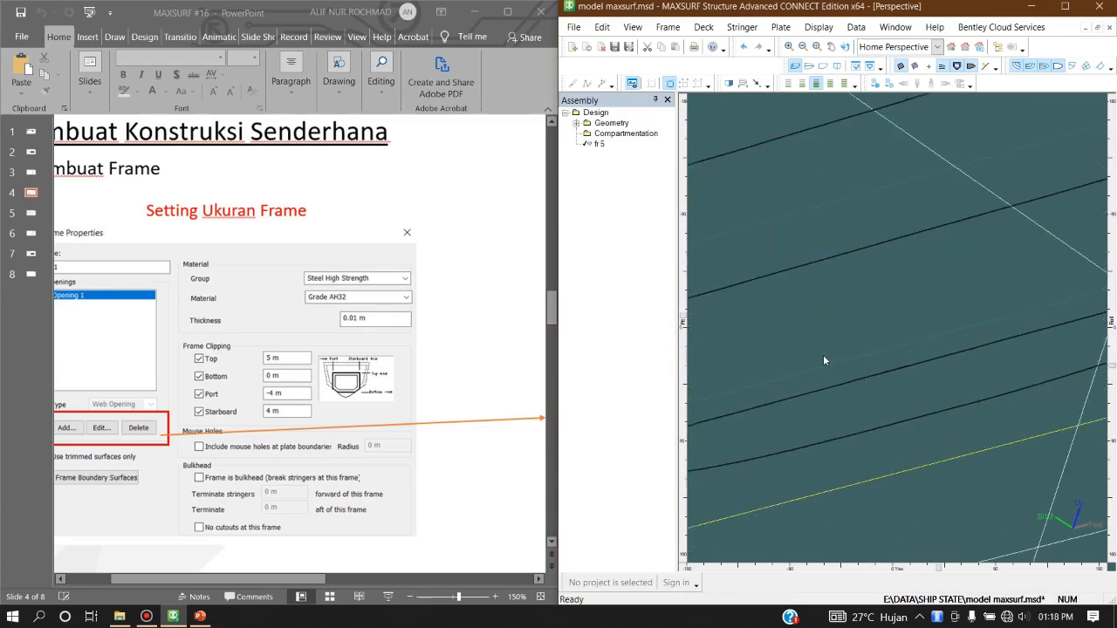
pyautogui.scroll(-6, 868, 373)
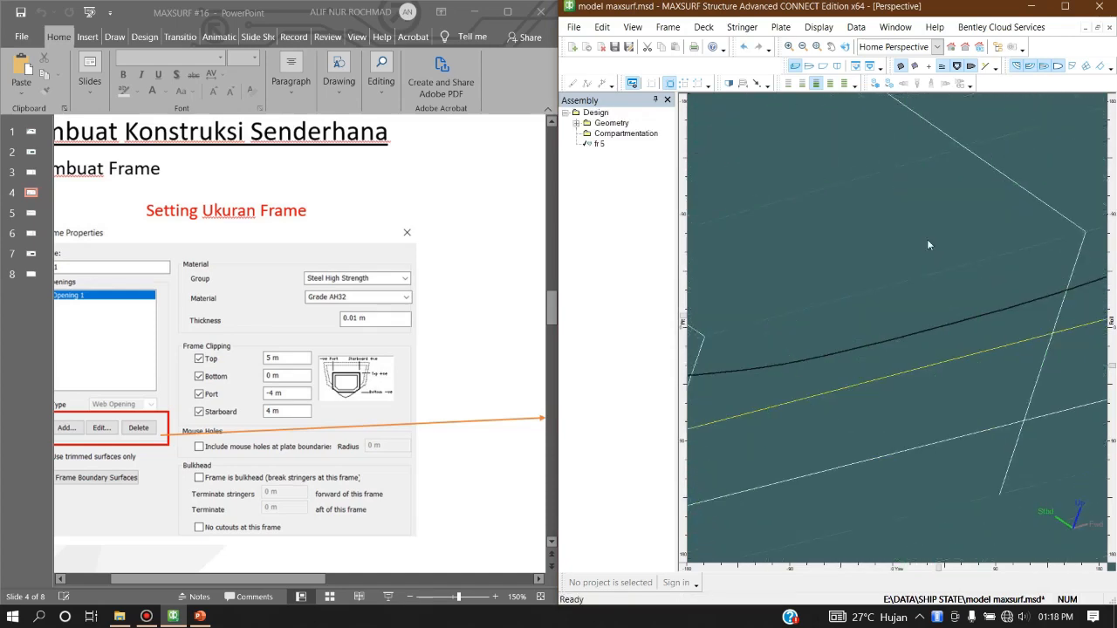
pyautogui.click(875, 85)
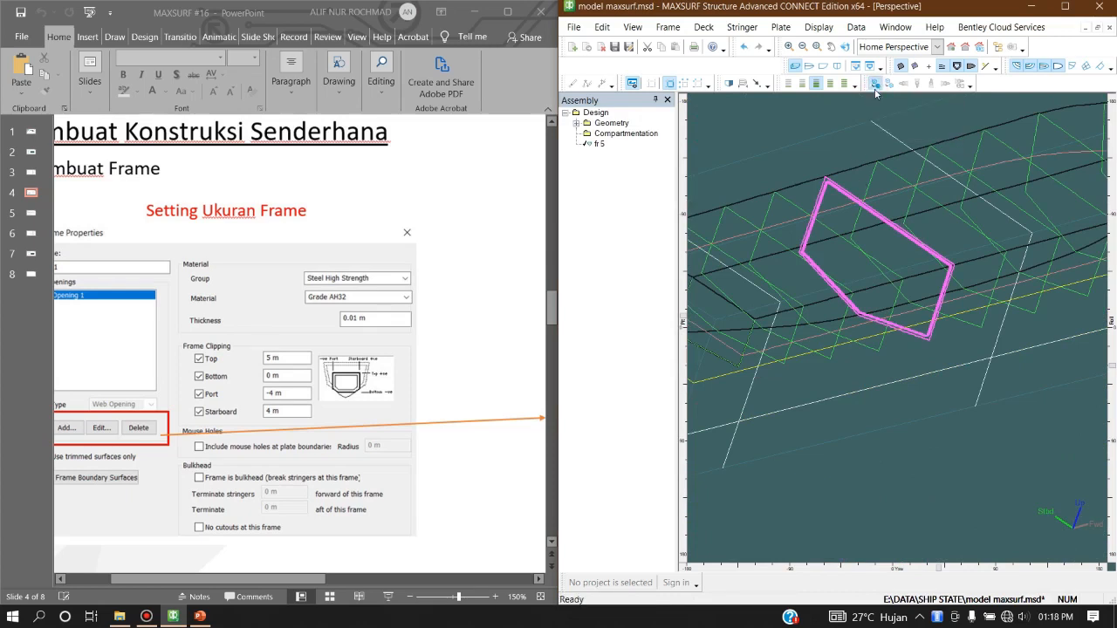
pyautogui.scroll(5, 863, 343)
pyautogui.scroll(-5, 847, 316)
pyautogui.moveTo(946, 318); pyautogui.dragTo(1037, 298, button='middle')
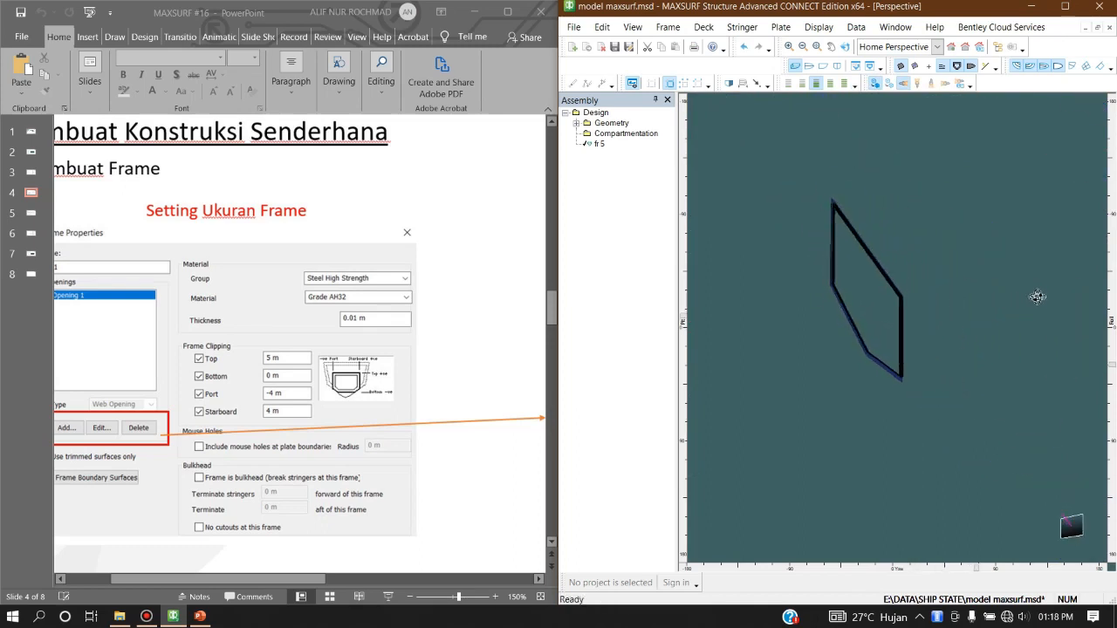
pyautogui.scroll(6, 867, 424)
pyautogui.scroll(-8, 925, 405)
pyautogui.scroll(3, 983, 292)
pyautogui.scroll(5, 927, 324)
pyautogui.scroll(-4, 994, 406)
pyautogui.scroll(-3, 862, 212)
pyautogui.scroll(7, 835, 230)
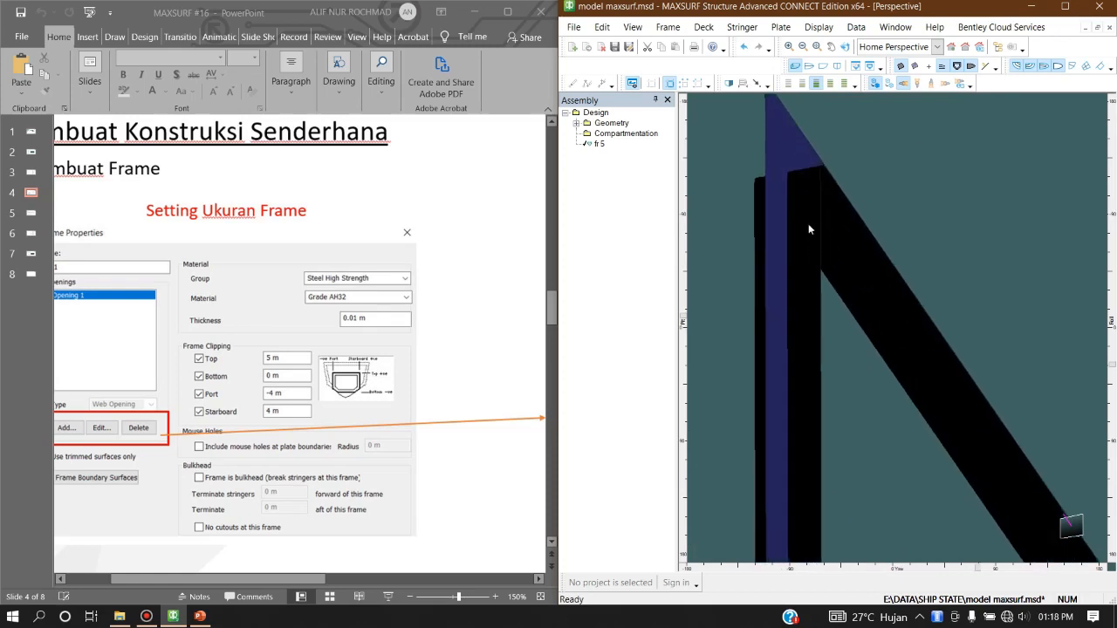
# - Examine the upper corner of the web opening in the body plan view
pyautogui.click(837, 66)
pyautogui.scroll(10, 911, 352)
pyautogui.scroll(-10, 941, 304)
pyautogui.scroll(6, 960, 283)
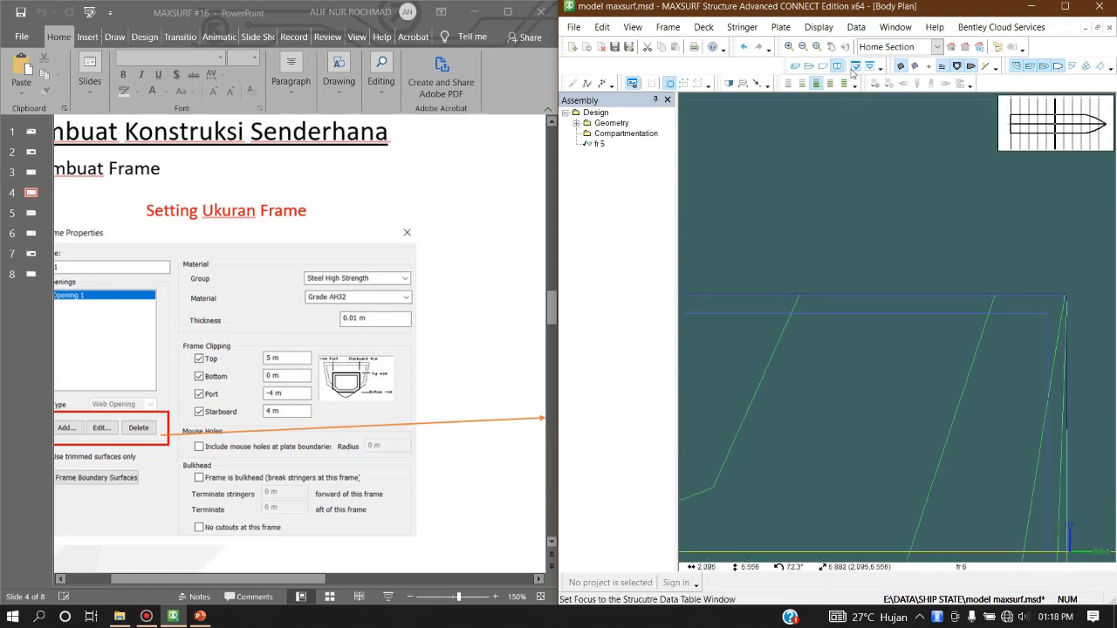
# - Return to the perspective view, turn off rendering and bring the whole hull wireframe into view
pyautogui.click(795, 65)
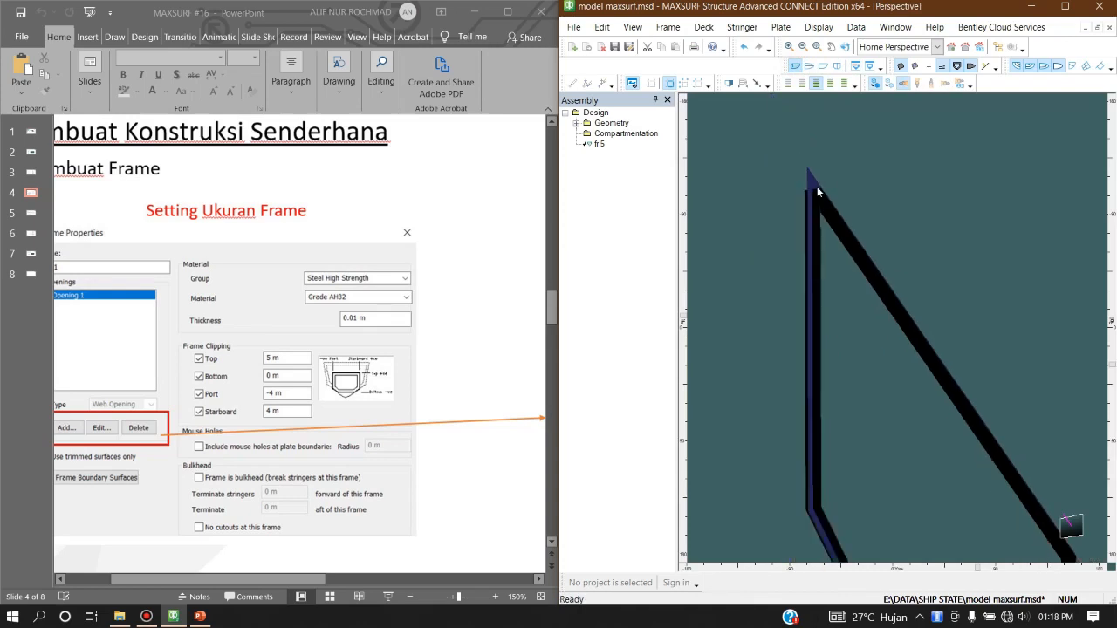
pyautogui.scroll(-3, 817, 186)
pyautogui.click(875, 84)
pyautogui.scroll(-7, 837, 191)
pyautogui.scroll(-8, 839, 197)
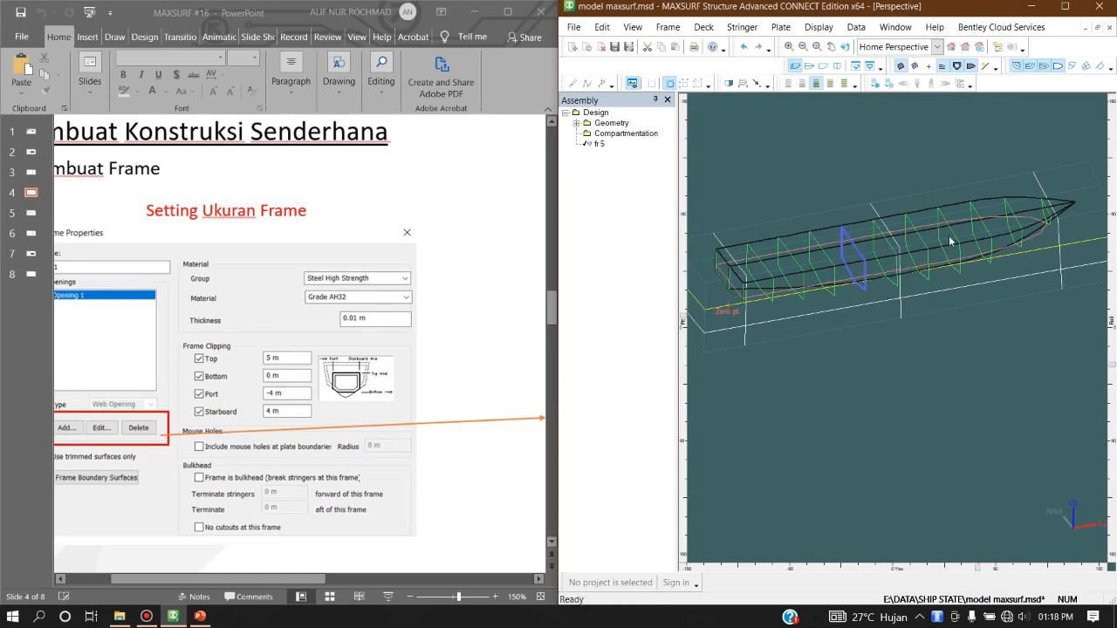
# - Start a new frame on the fr 10 section line near the bow and add a web opening to it
pyautogui.scroll(3, 1015, 214)
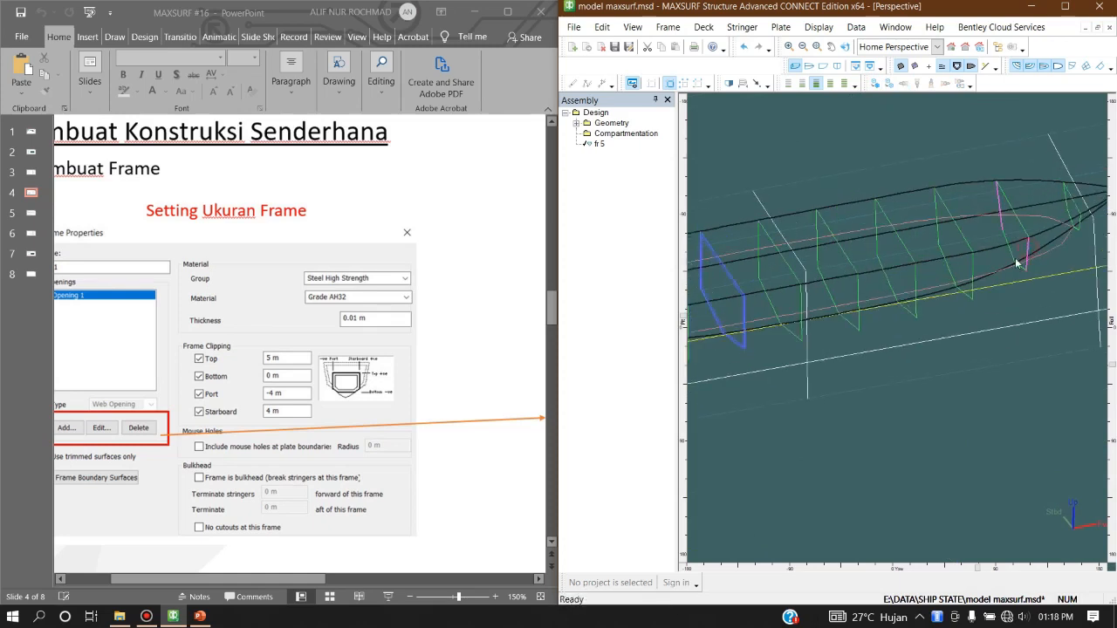
pyautogui.click(667, 27)
pyautogui.click(698, 45)
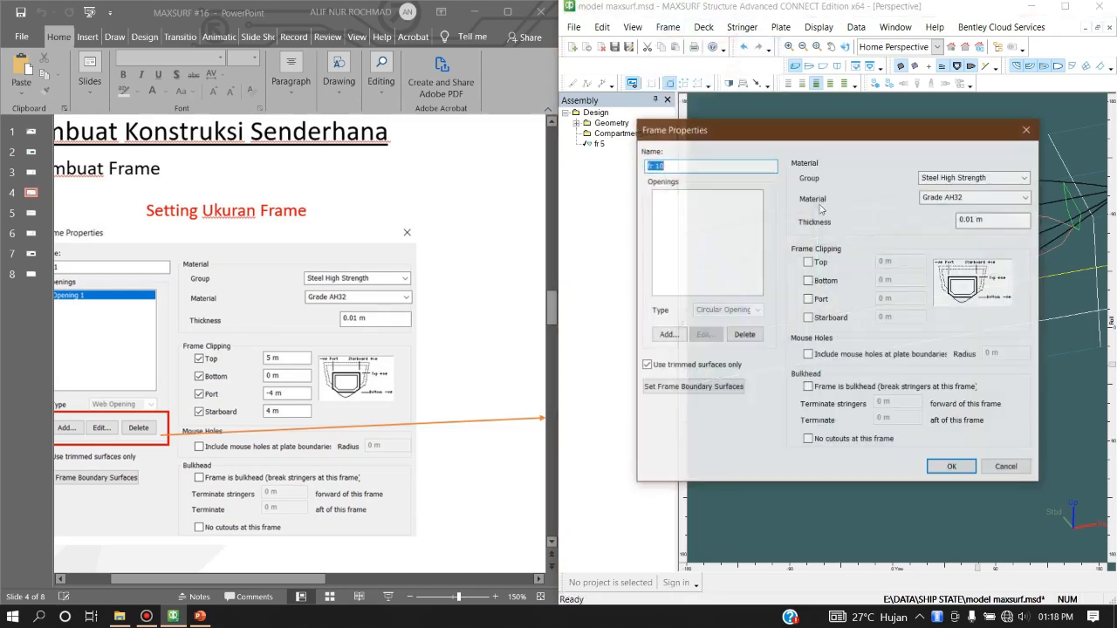
pyautogui.click(668, 334)
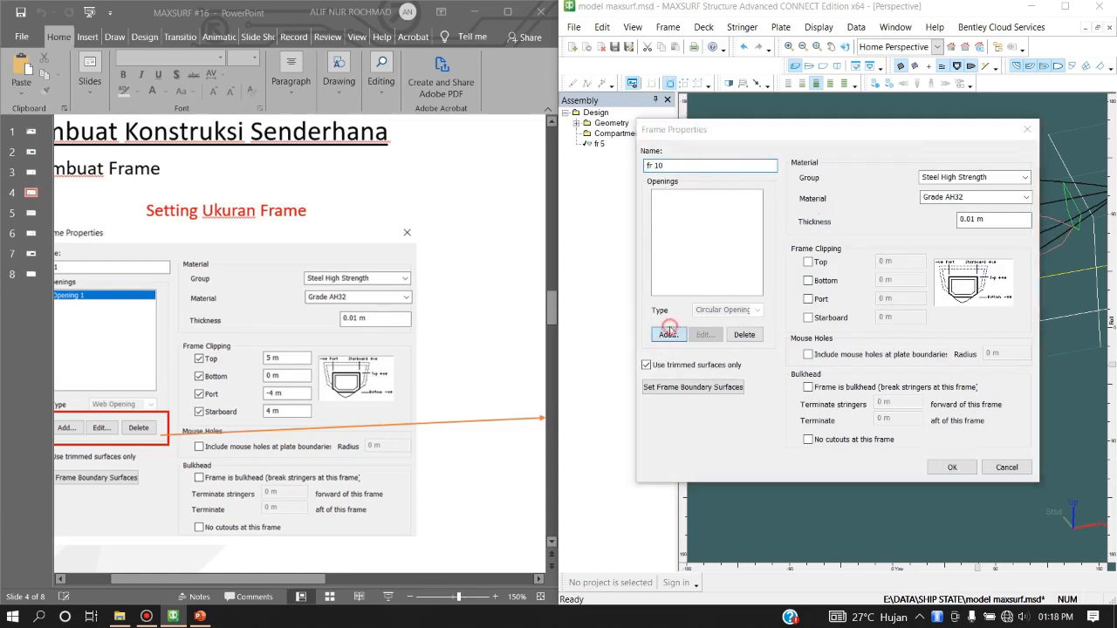
pyautogui.click(833, 430)
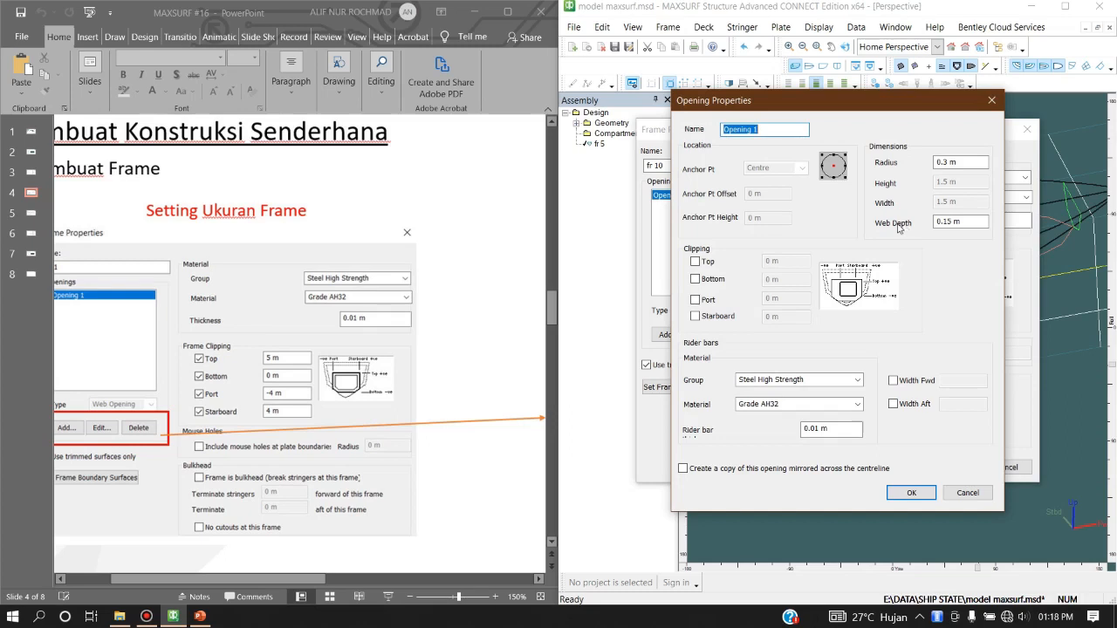
# - Enable all four clipping limits for fr 10's opening and set top to 5 m, port to -4 m and starboard to 4 m
pyautogui.click(706, 262)
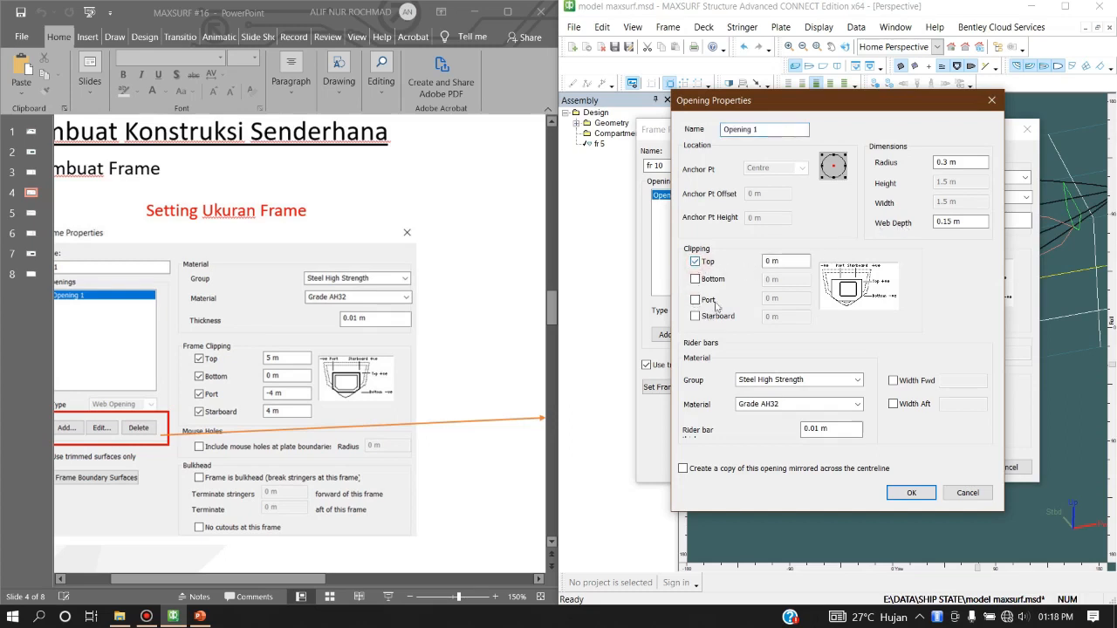
pyautogui.click(712, 279)
pyautogui.click(708, 299)
pyautogui.click(710, 316)
pyautogui.click(787, 262)
pyautogui.moveTo(787, 262); pyautogui.dragTo(747, 266)
pyautogui.write('5')
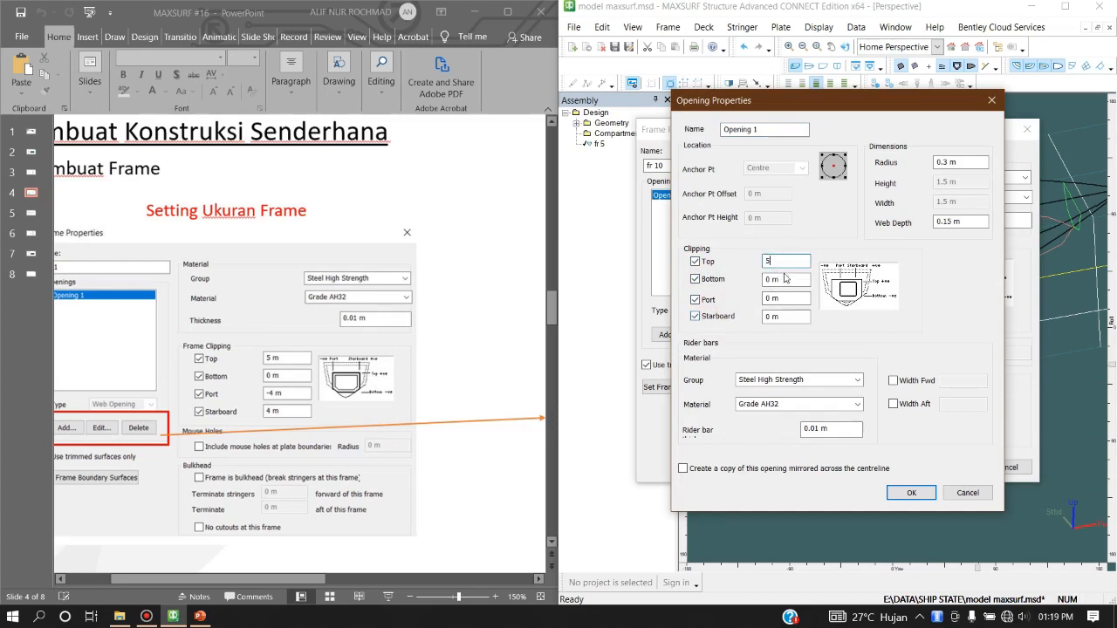
pyautogui.click(785, 303)
pyautogui.moveTo(785, 301); pyautogui.dragTo(762, 320)
pyautogui.write('-4')
pyautogui.write('4')
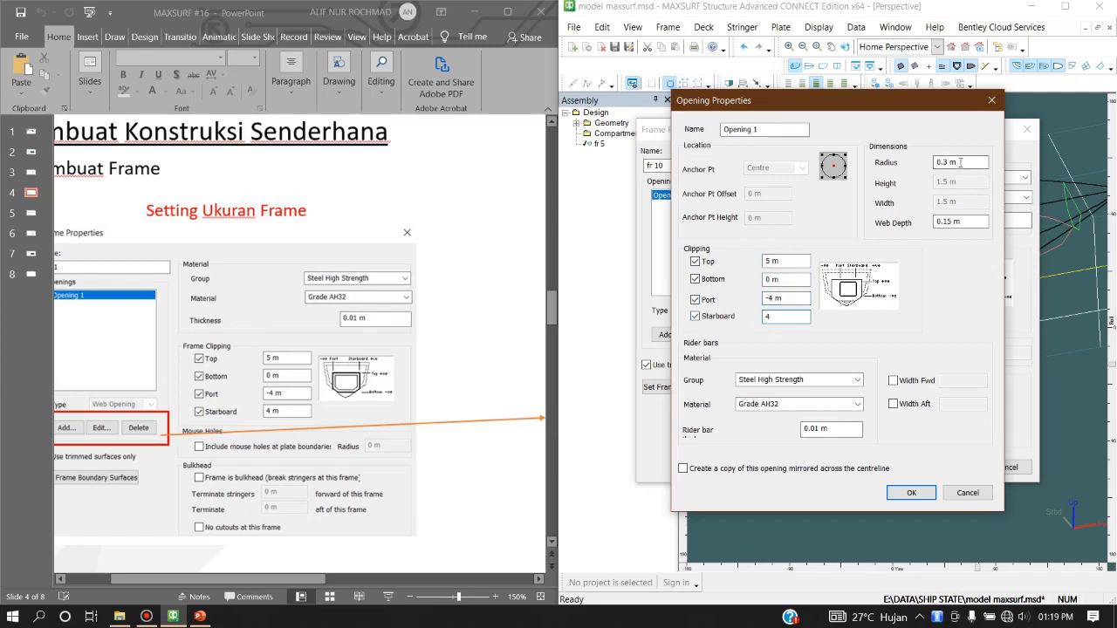
# - Set the radius of fr 10's web opening to 0.03 m
pyautogui.moveTo(967, 162); pyautogui.dragTo(921, 166)
pyautogui.write('0.03')
pyautogui.press('Tab')
# - Enable the rider bars' forward and aft widths at 0.08 m each, re-enter the rider bar thickness, and accept fr 10's opening
pyautogui.click(930, 380)
pyautogui.click(892, 404)
pyautogui.click(952, 380)
pyautogui.write('0.')
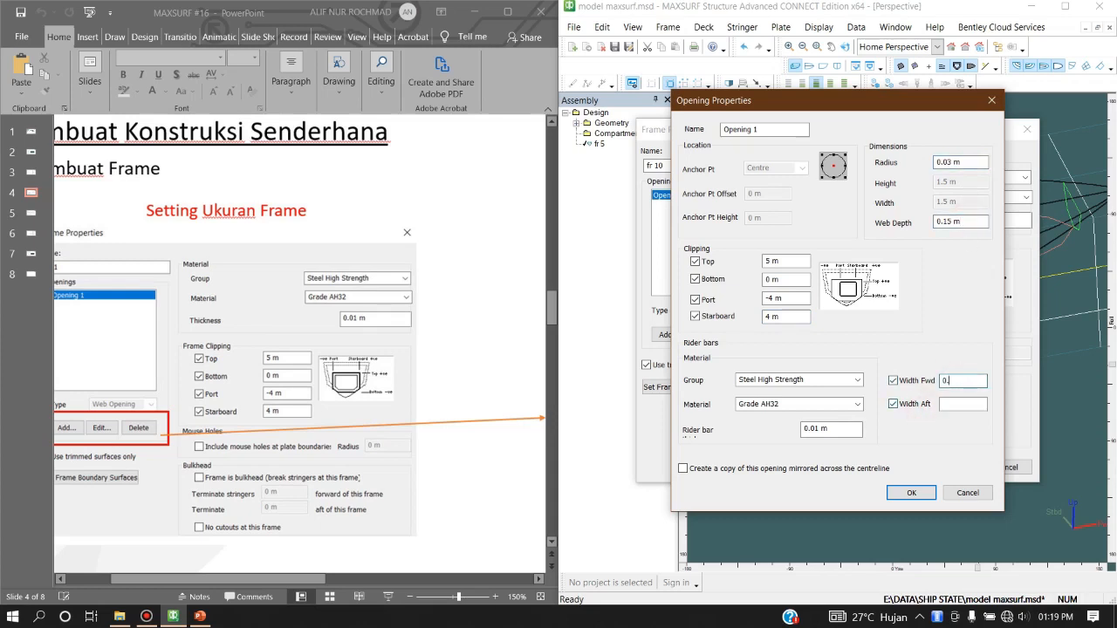
pyautogui.write('08')
pyautogui.click(964, 404)
pyautogui.write('0')
pyautogui.click(840, 431)
pyautogui.moveTo(845, 431); pyautogui.dragTo(754, 430)
pyautogui.write('0')
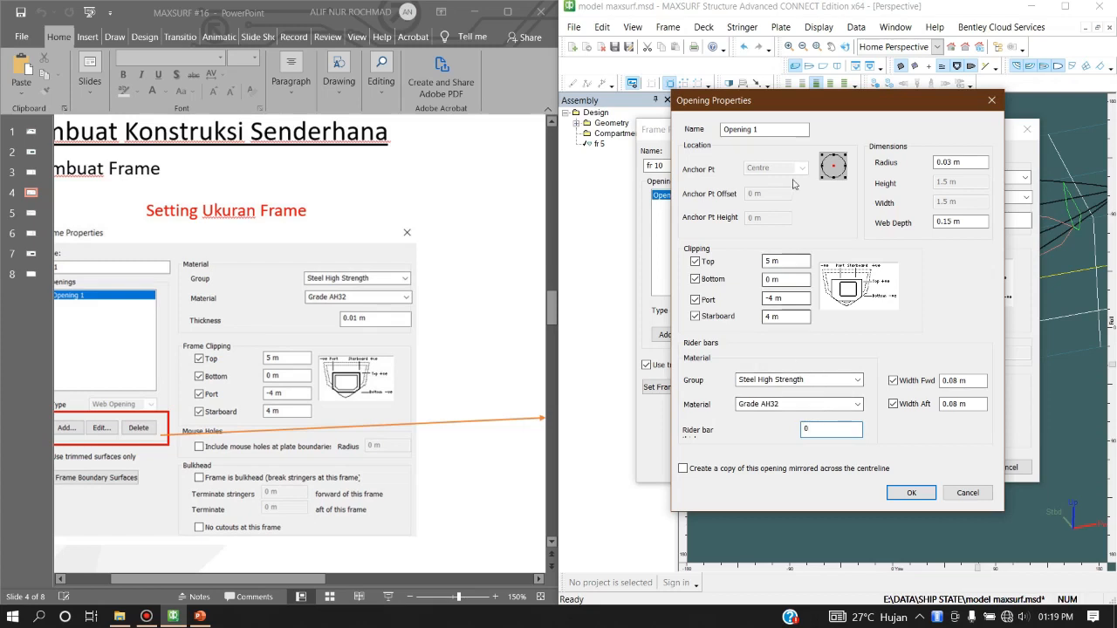
pyautogui.click(903, 492)
# - Enable all four frame clipping limits for fr 10, set top 5 m, port -4 m and starboard 4 m, and create the frame
pyautogui.click(808, 262)
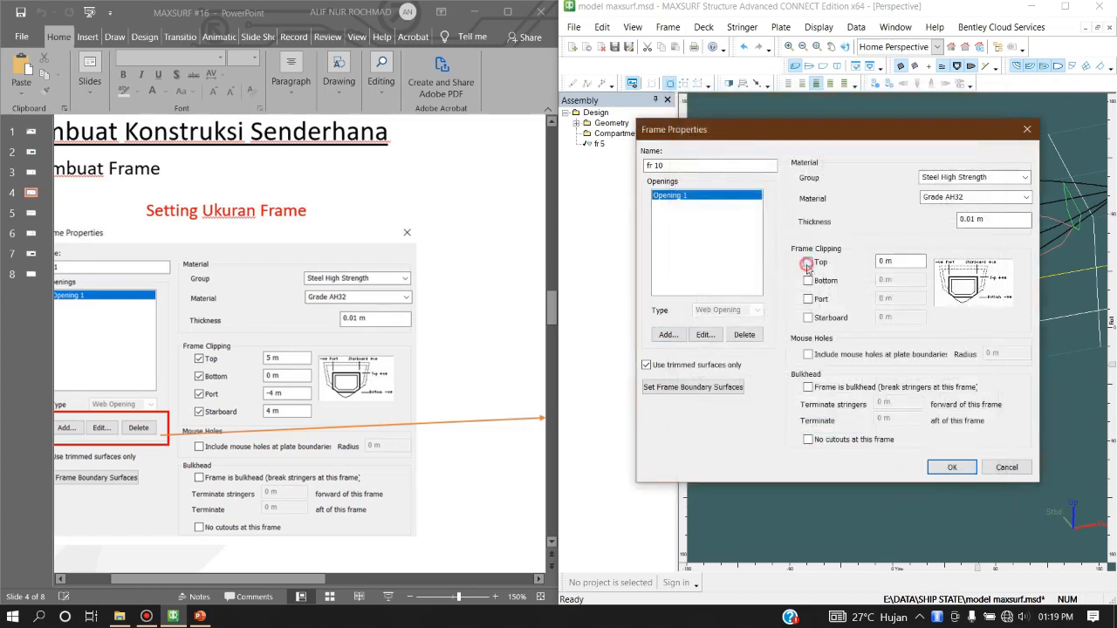
pyautogui.click(808, 280)
pyautogui.click(808, 299)
pyautogui.click(808, 317)
pyautogui.doubleClick(885, 261)
pyautogui.write('5')
pyautogui.doubleClick(885, 279)
pyautogui.doubleClick(884, 299)
pyautogui.write('-4')
pyautogui.doubleClick(884, 317)
pyautogui.write('4')
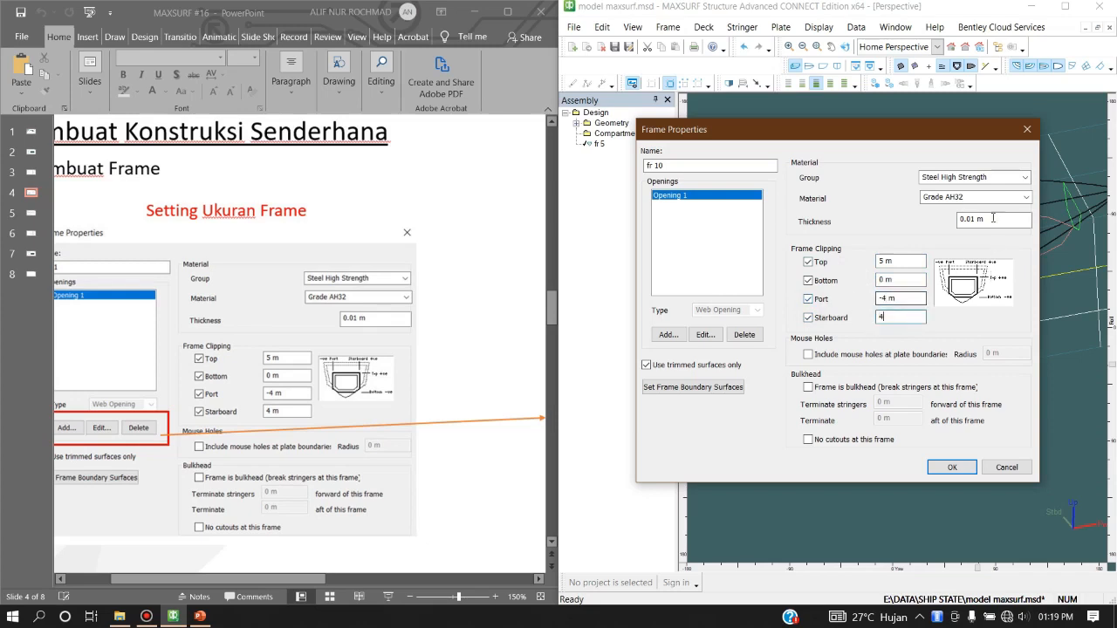
pyautogui.click(951, 466)
# - Select the section lines fr 1 to fr 4, fr 7 to fr 9 and fr 11 together in the perspective view
pyautogui.moveTo(966, 423); pyautogui.dragTo(892, 284)
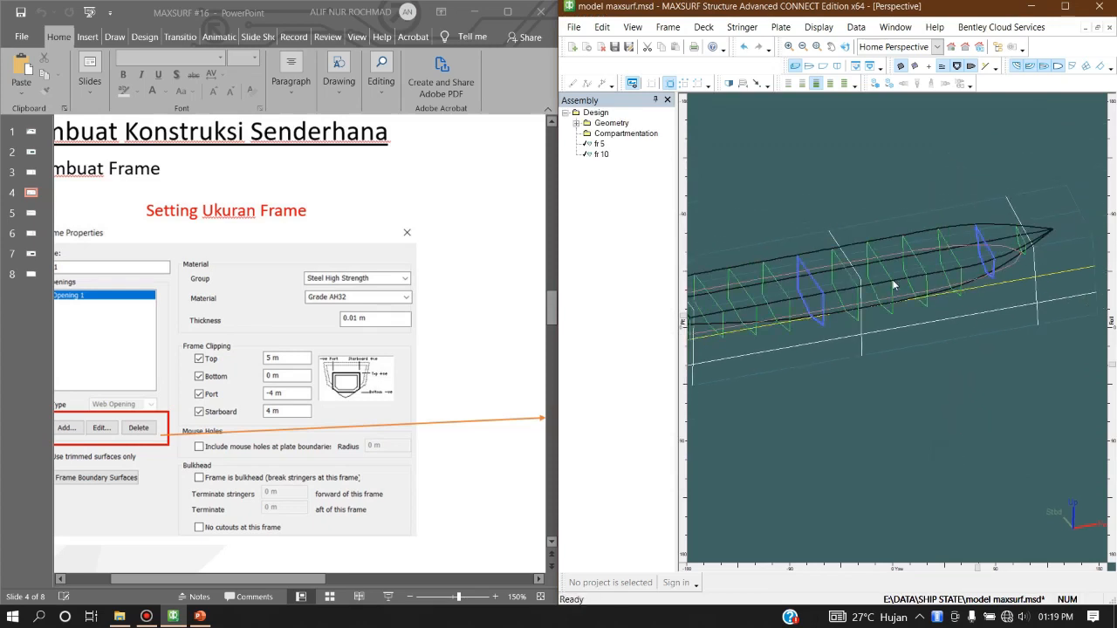
pyautogui.scroll(-3, 892, 284)
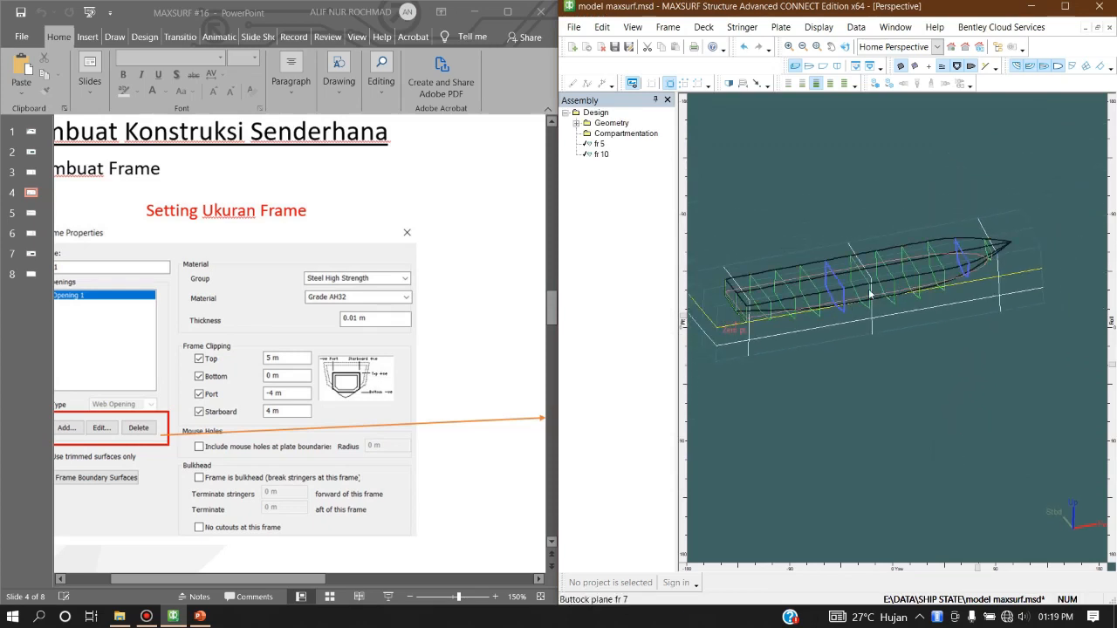
pyautogui.scroll(2, 806, 260)
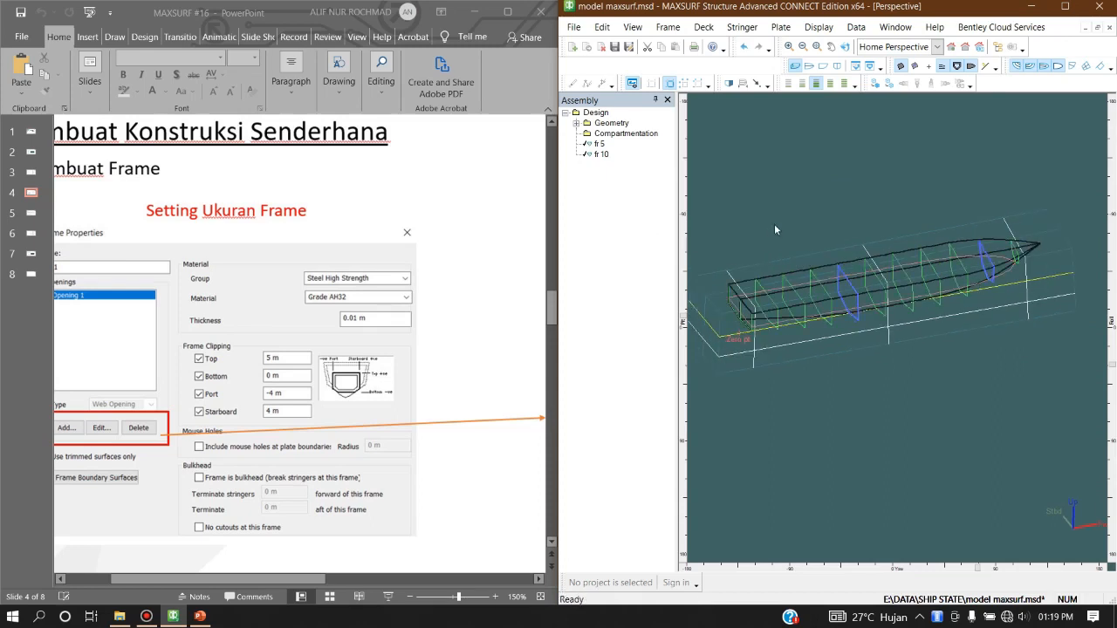
pyautogui.scroll(2, 751, 307)
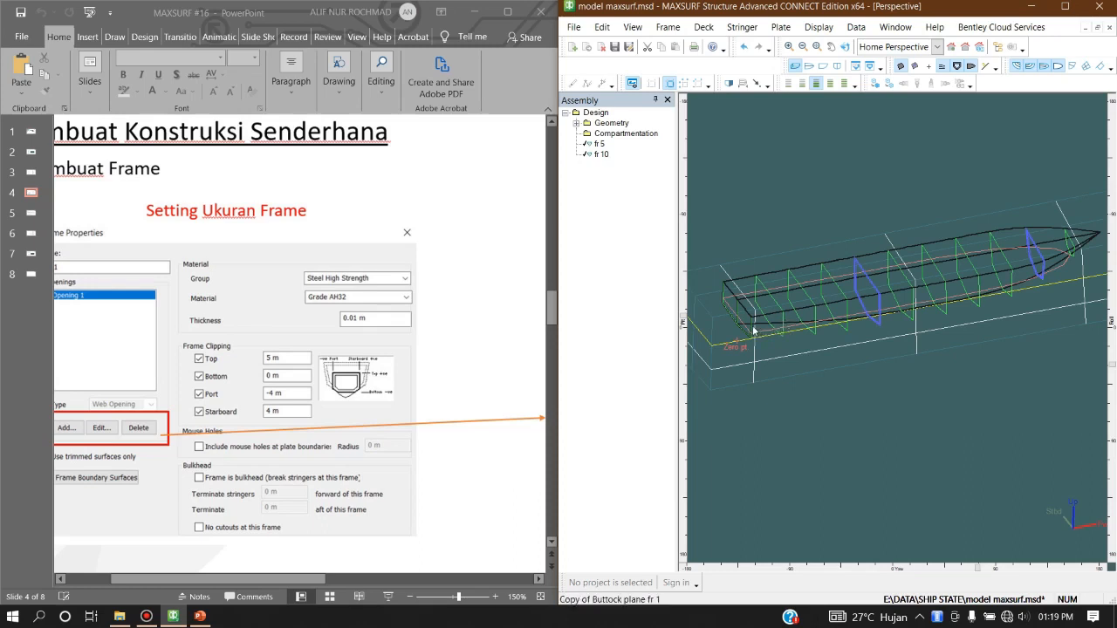
pyautogui.scroll(2, 754, 330)
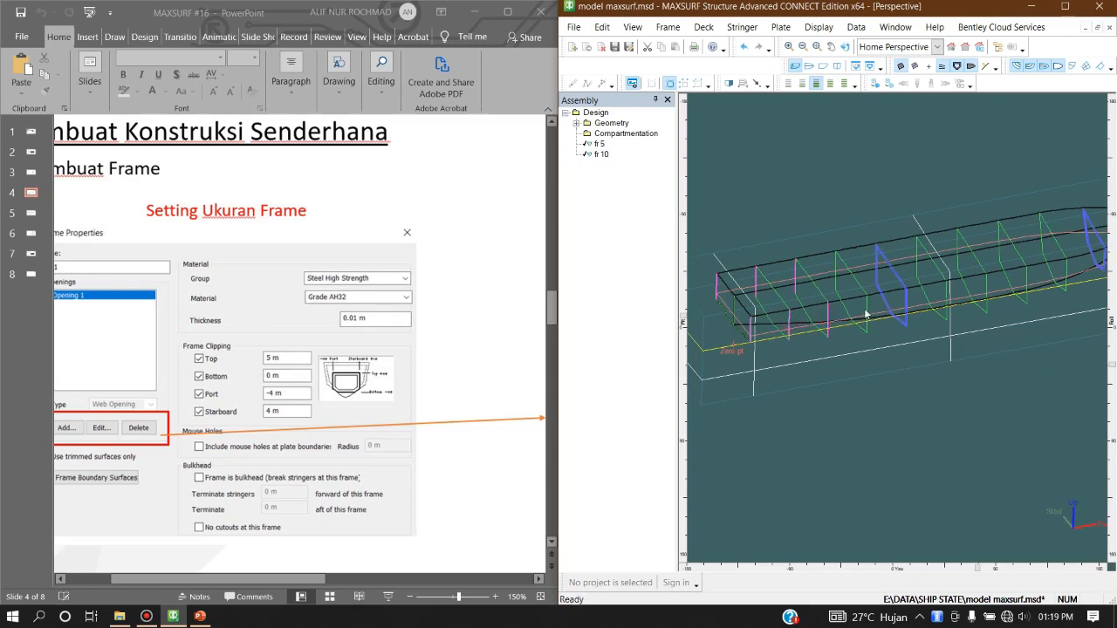
pyautogui.scroll(-1, 764, 341)
pyautogui.scroll(-2, 763, 341)
pyautogui.scroll(5, 935, 267)
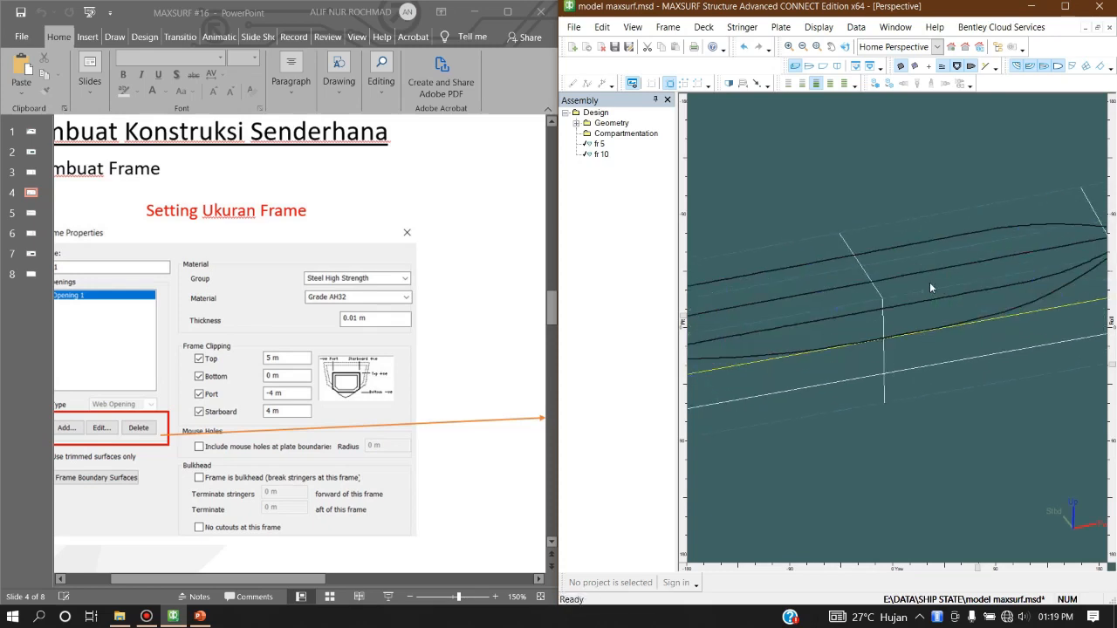
pyautogui.scroll(-2, 808, 301)
pyautogui.scroll(2, 785, 307)
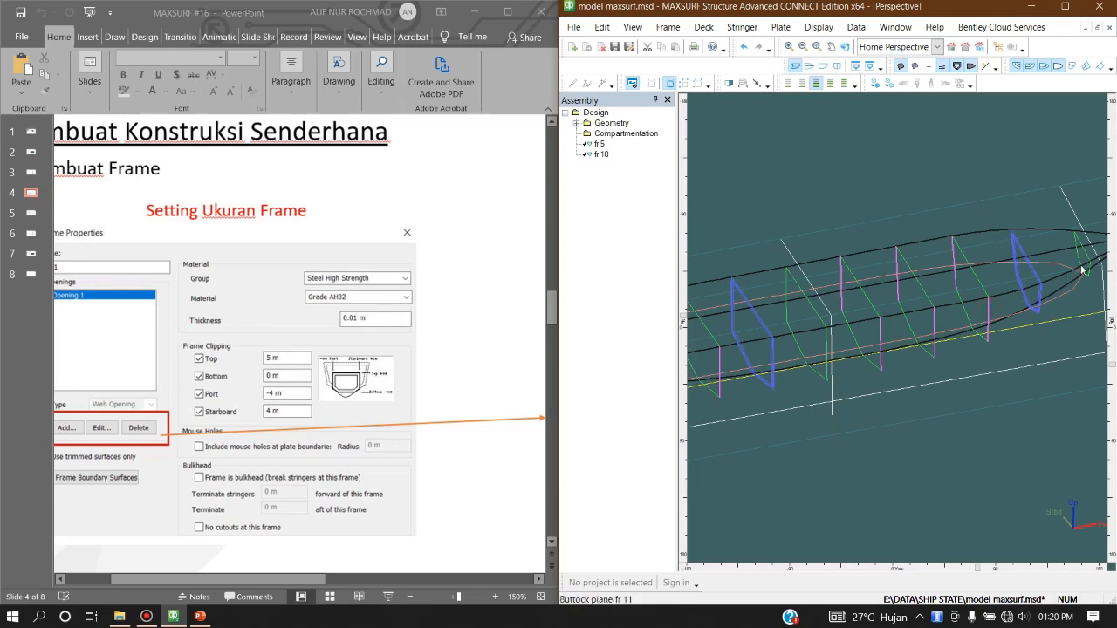
pyautogui.scroll(-2, 978, 232)
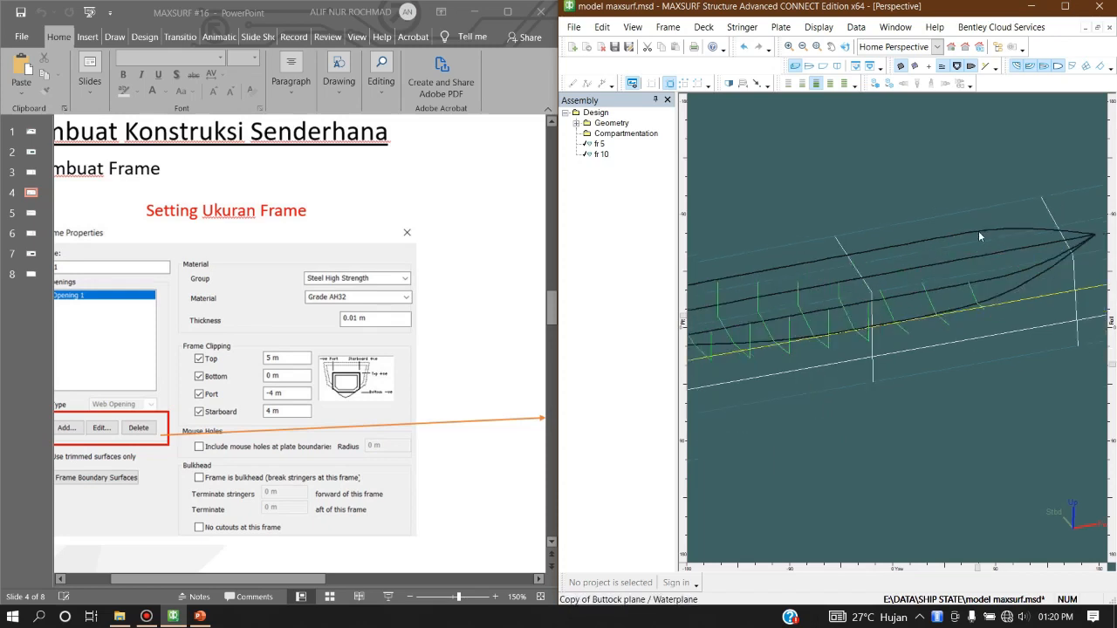
pyautogui.scroll(-1, 950, 232)
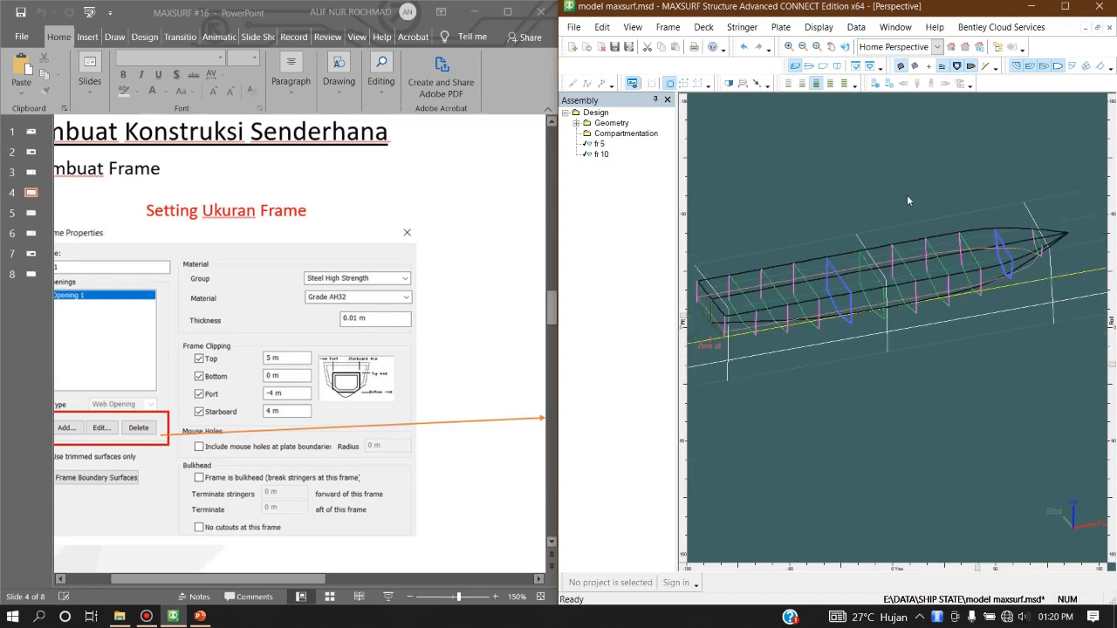
# - Start adding frames on all the selected section lines and give them a web opening
pyautogui.click(703, 27)
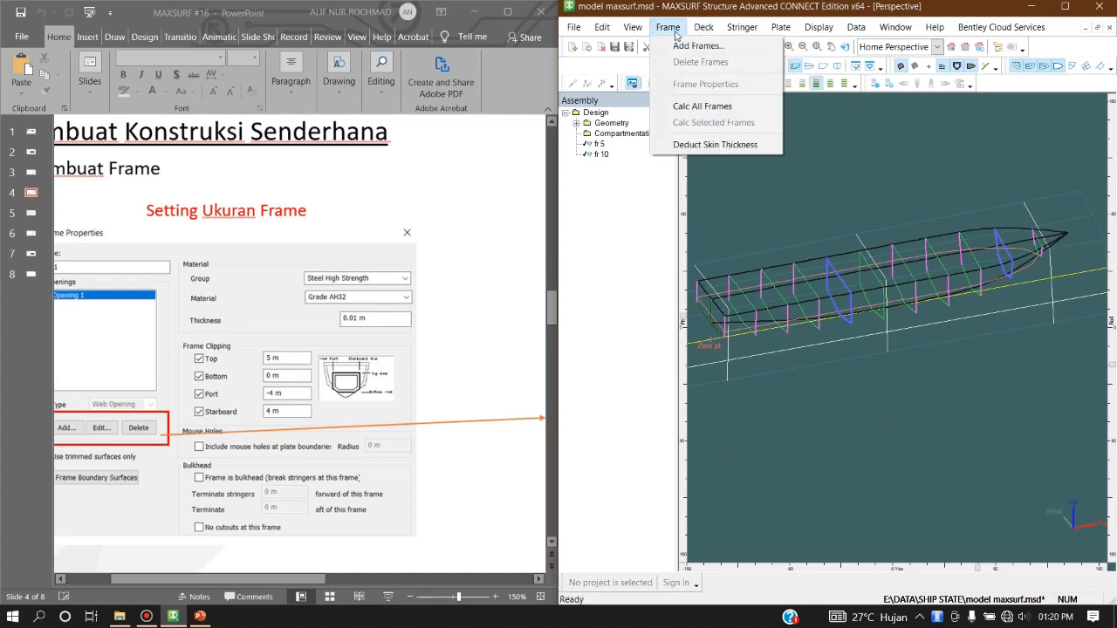
pyautogui.click(696, 45)
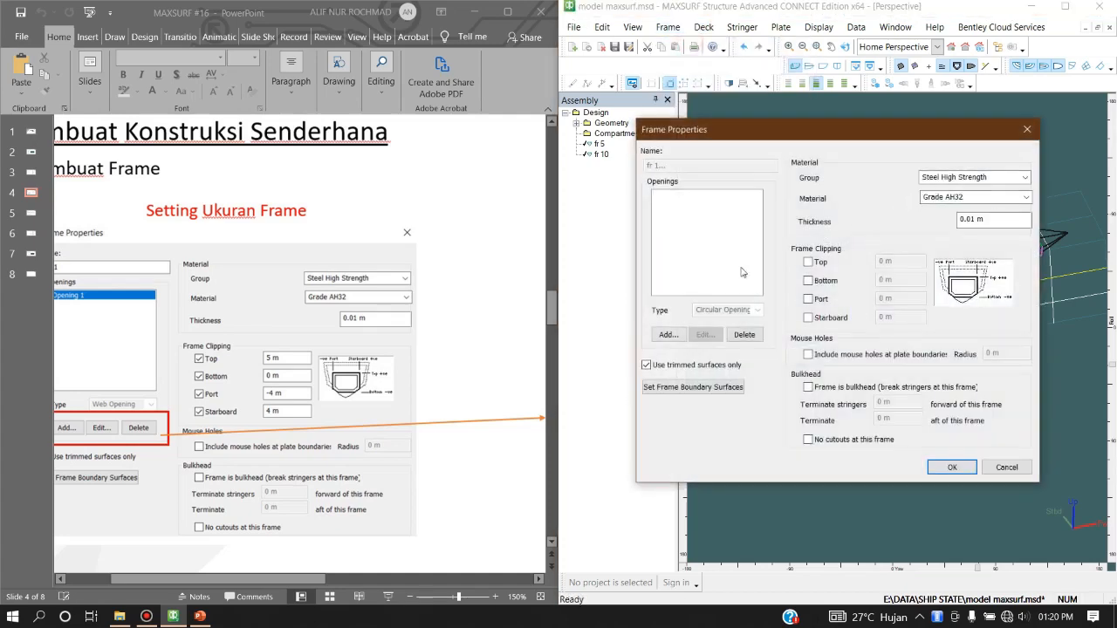
pyautogui.click(668, 335)
pyautogui.click(779, 356)
pyautogui.click(833, 431)
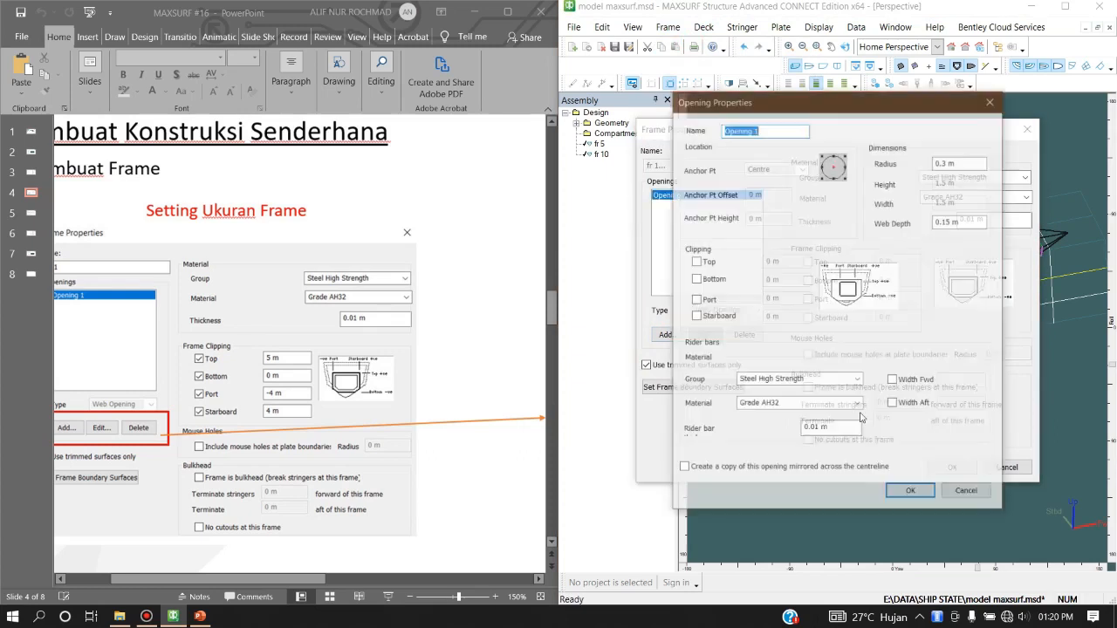
# - Enable all four clipping limits of the shared opening and set top to 5 m, port to -4 m and starboard to 4 m
pyautogui.click(705, 262)
pyautogui.click(698, 279)
pyautogui.click(698, 299)
pyautogui.click(696, 316)
pyautogui.doubleClick(781, 260)
pyautogui.write('5')
pyautogui.doubleClick(783, 298)
pyautogui.write('-4')
pyautogui.doubleClick(785, 316)
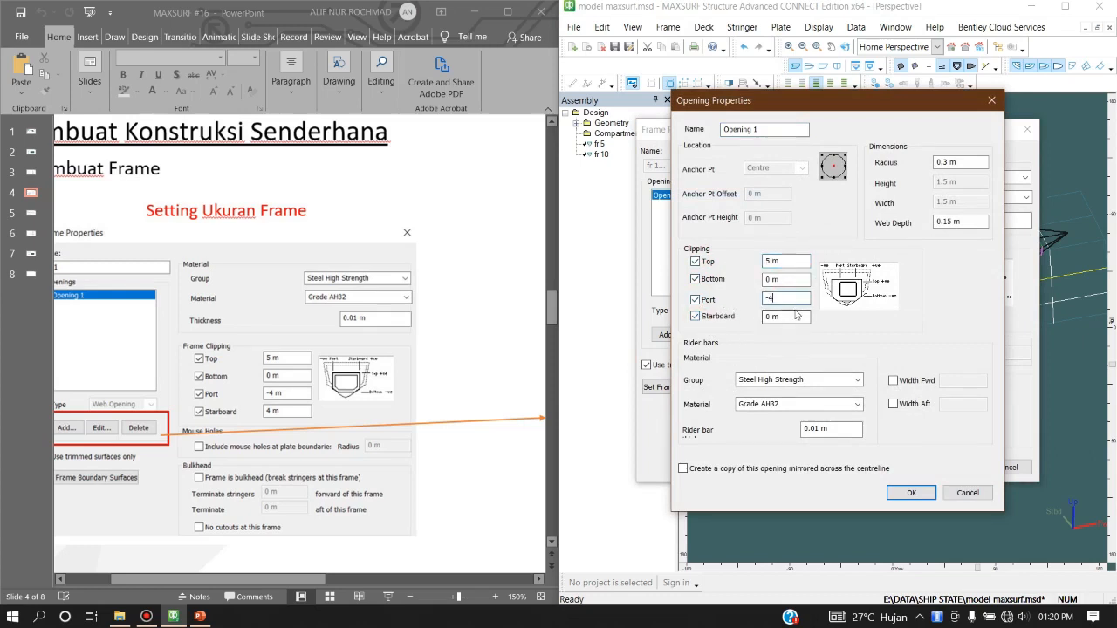
pyautogui.write('4')
# - Set the shared opening's radius to 0 m and its web depth to 0.1 m
pyautogui.doubleClick(951, 164)
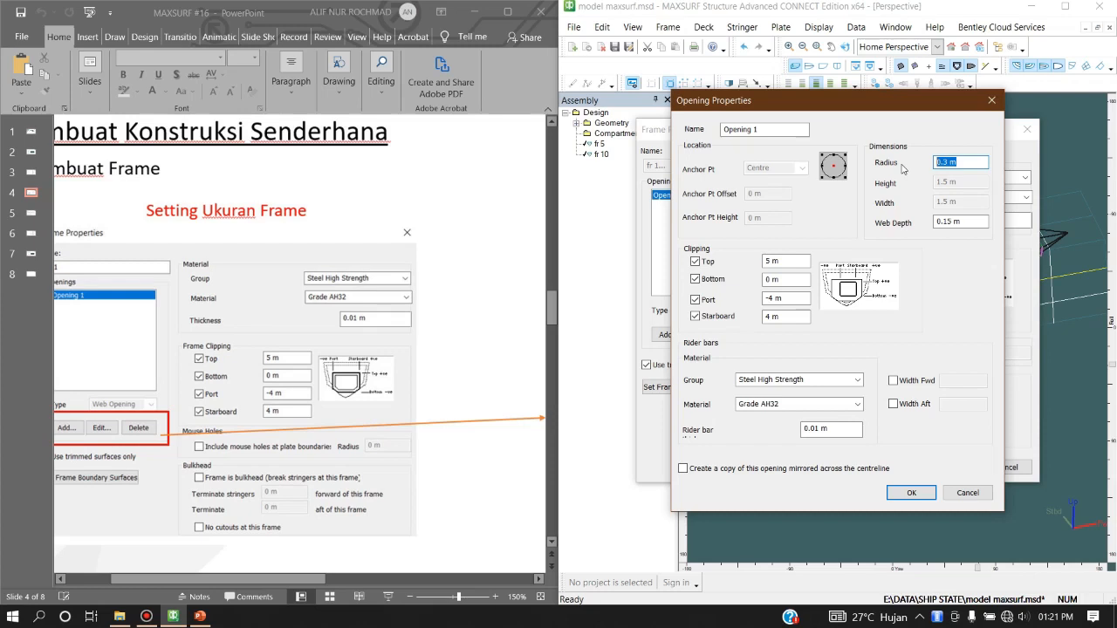
pyautogui.write('0')
pyautogui.click(963, 222)
pyautogui.moveTo(966, 222); pyautogui.dragTo(948, 229)
pyautogui.write('0')
pyautogui.click(907, 387)
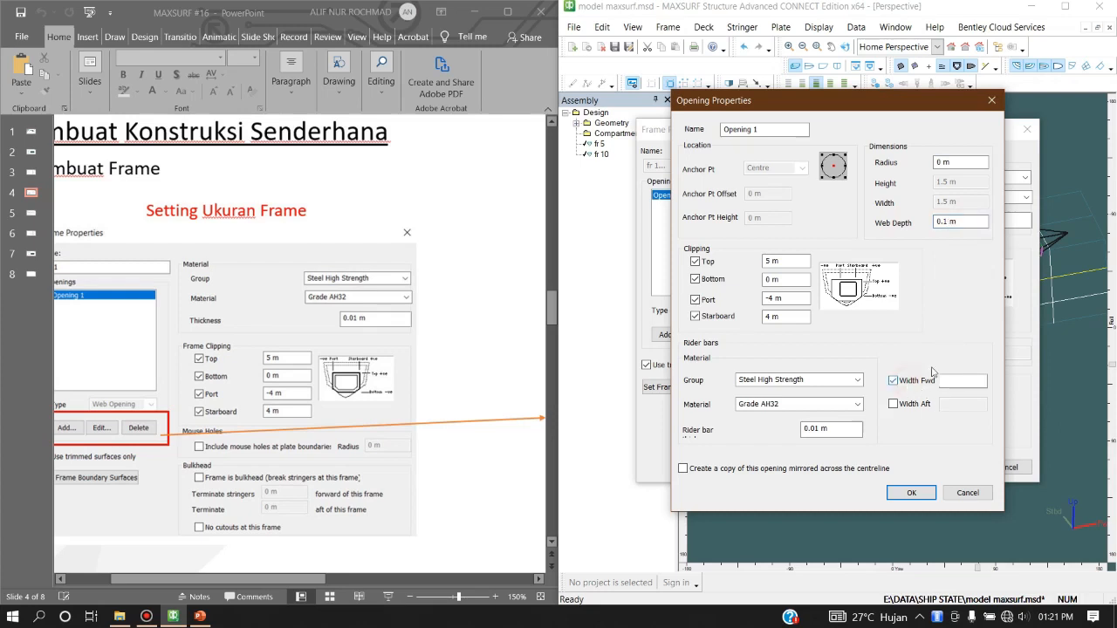
pyautogui.click(914, 411)
pyautogui.click(918, 408)
pyautogui.click(964, 382)
pyautogui.click(907, 407)
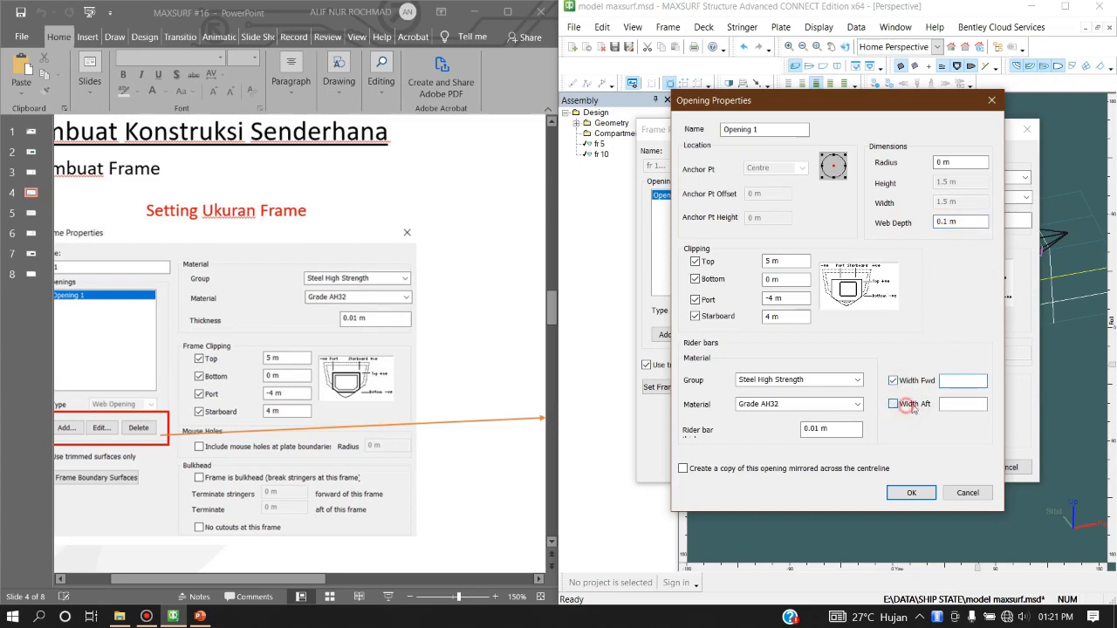
pyautogui.click(917, 382)
pyautogui.click(907, 407)
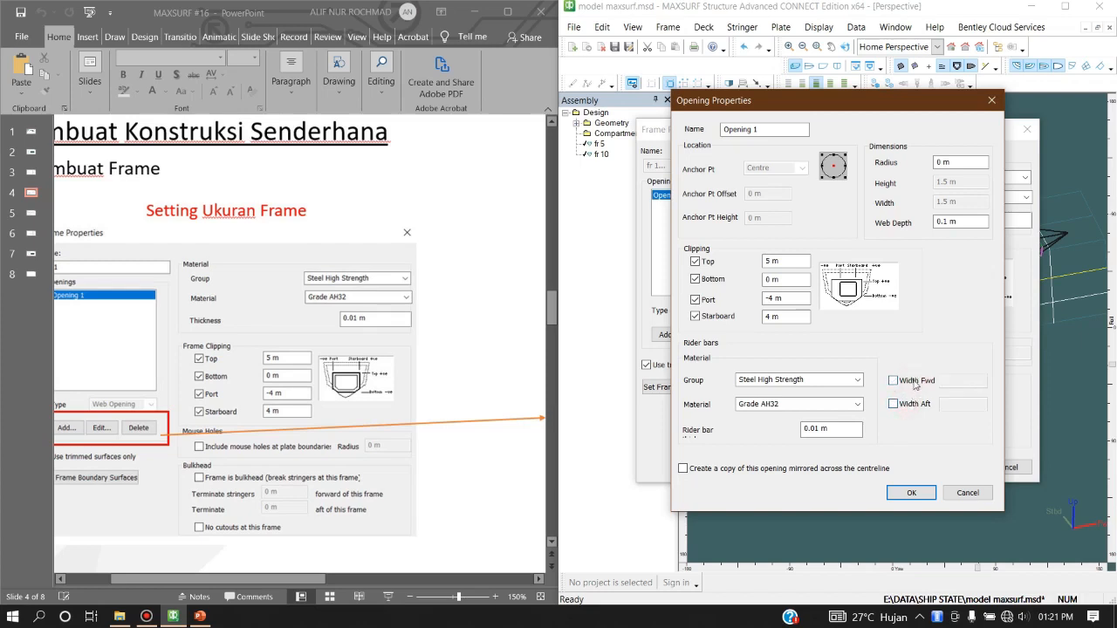
# - Enable the forward rider bar width for the shared opening and set it to 0.08 m, following the reference slide
pyautogui.click(914, 382)
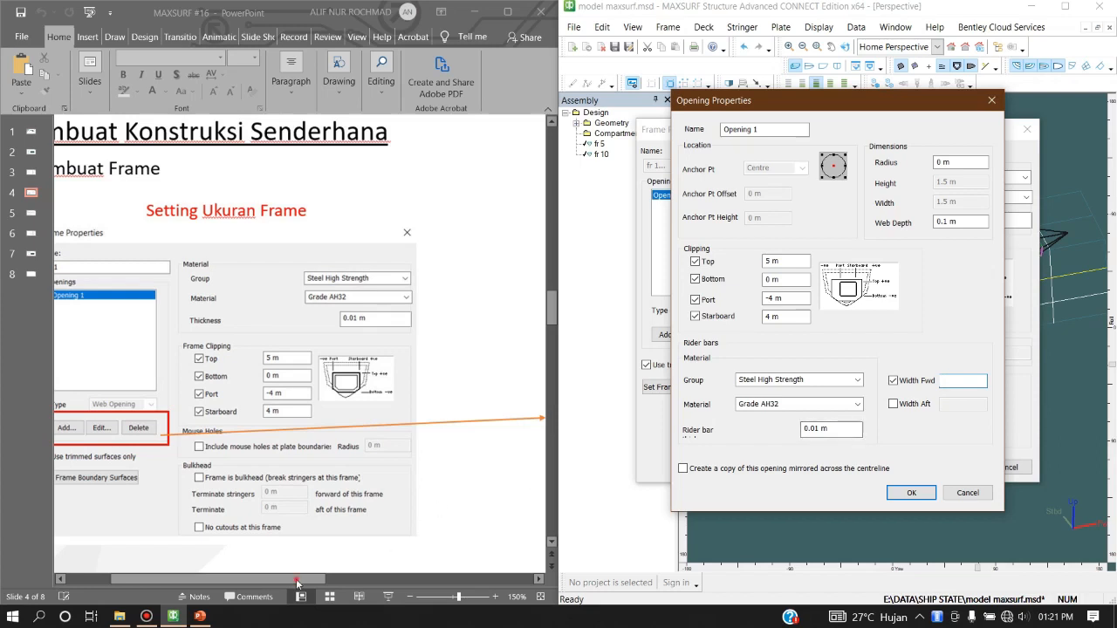
pyautogui.click(363, 583)
pyautogui.moveTo(313, 582); pyautogui.dragTo(493, 583)
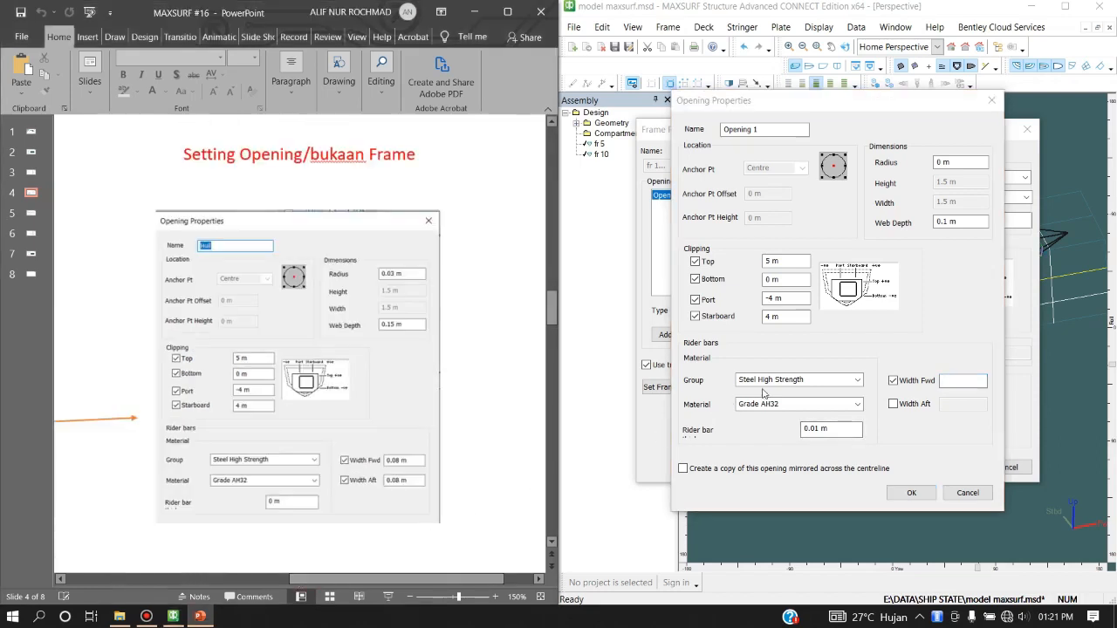
pyautogui.click(951, 380)
pyautogui.write('0.08')
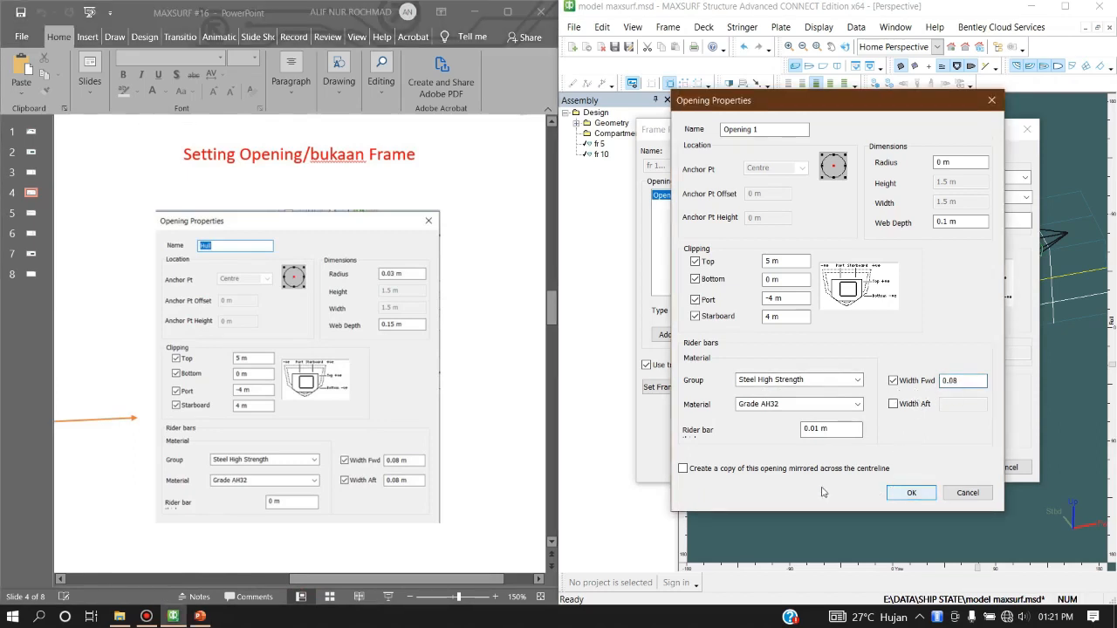
# - Set the shared opening's rider bar thickness to 0 m and create the frames on the selected section lines
pyautogui.click(838, 429)
pyautogui.write('0')
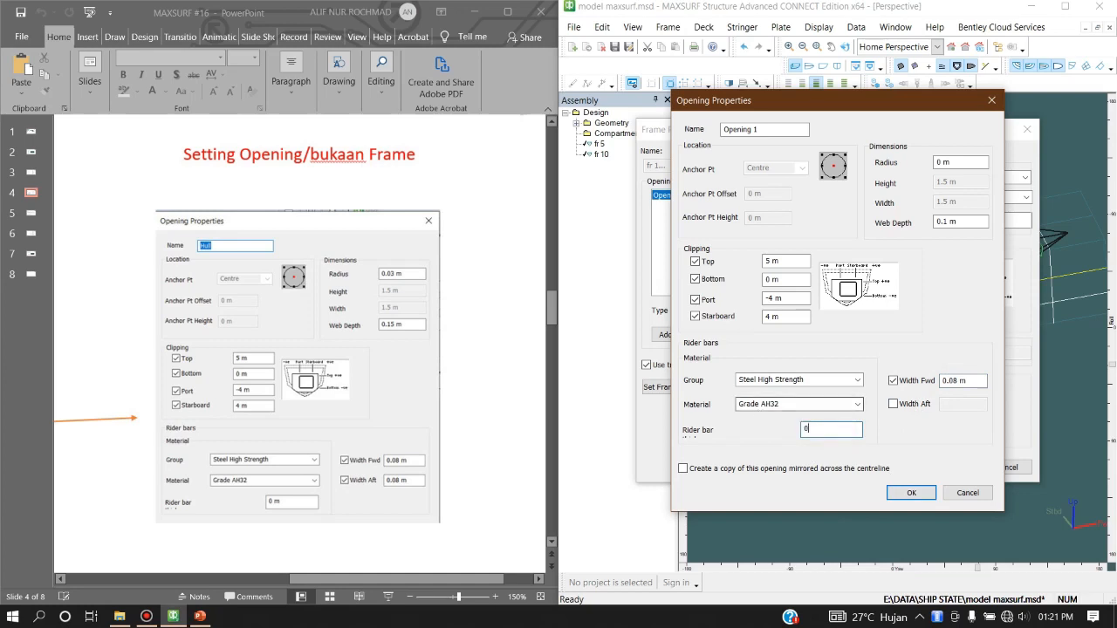
pyautogui.click(911, 492)
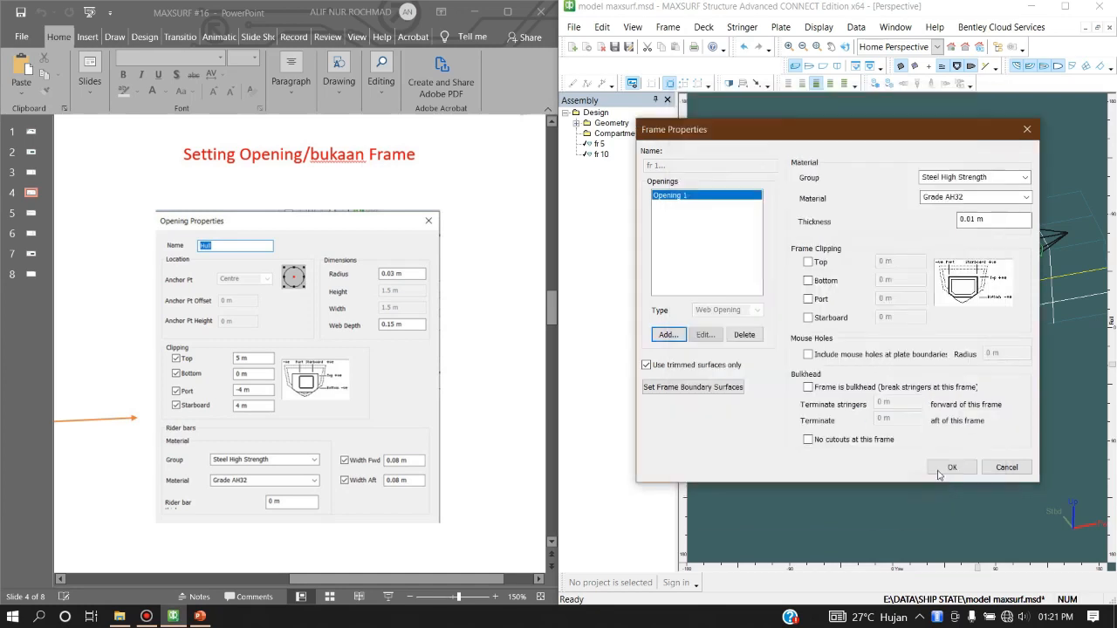
pyautogui.click(950, 467)
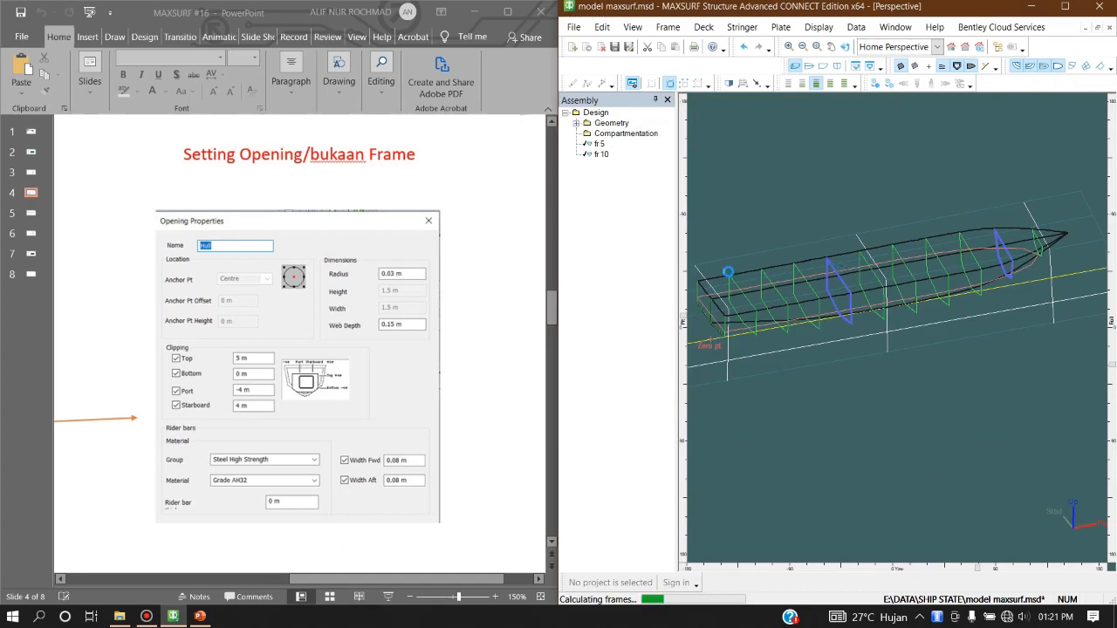
# - Examine the new frames along the hull and the fr 1 section line at the aft end
pyautogui.click(931, 428)
pyautogui.scroll(5, 864, 335)
pyautogui.scroll(-3, 920, 341)
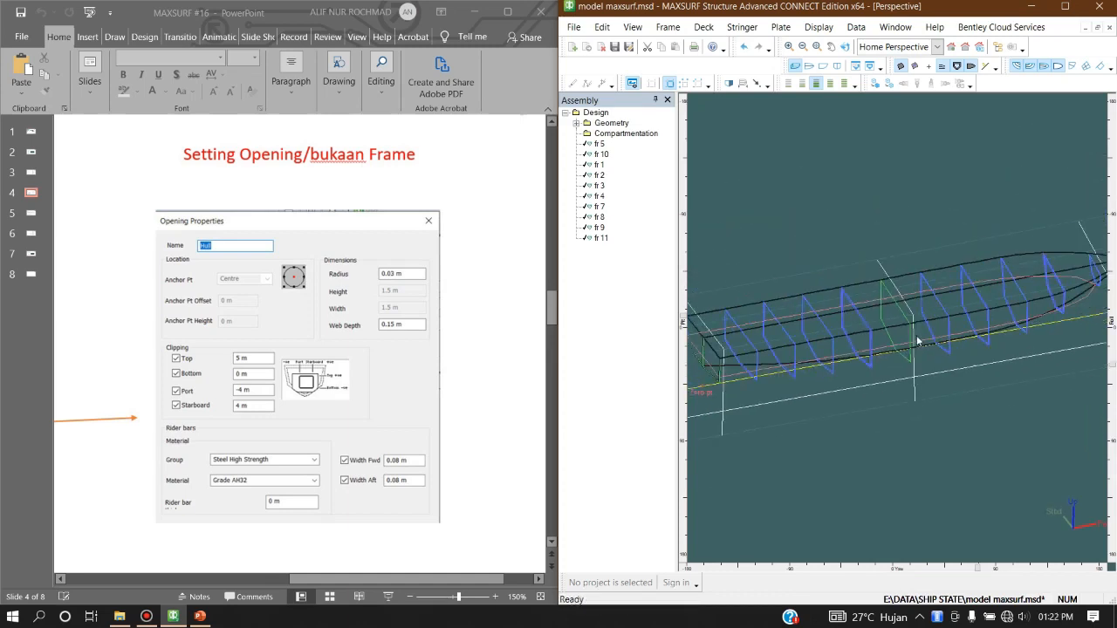
pyautogui.scroll(5, 904, 326)
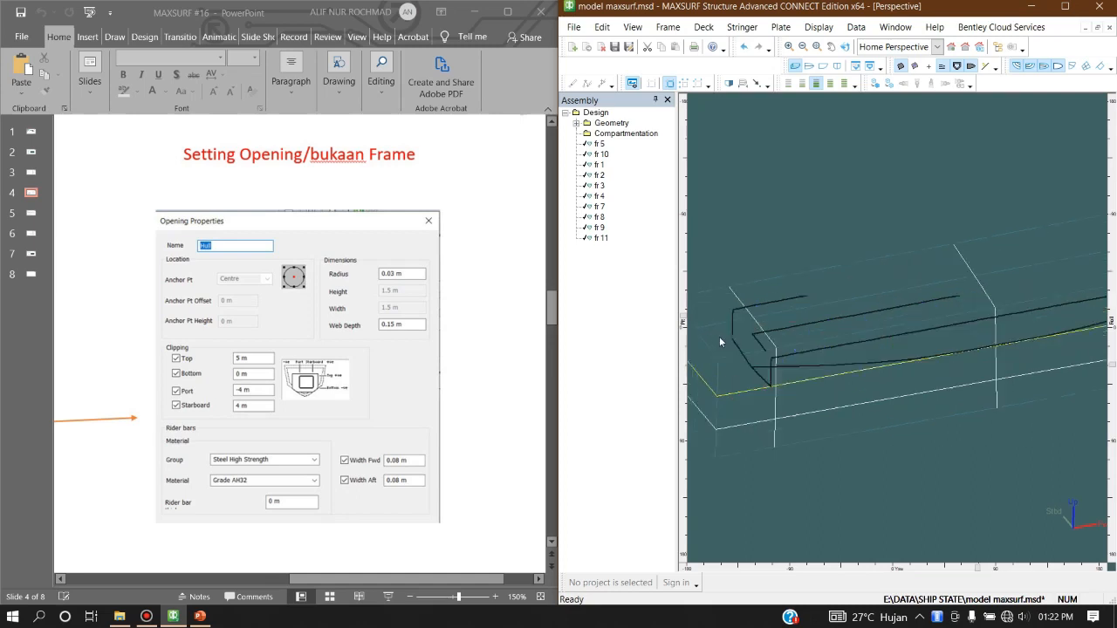
pyautogui.scroll(3, 804, 392)
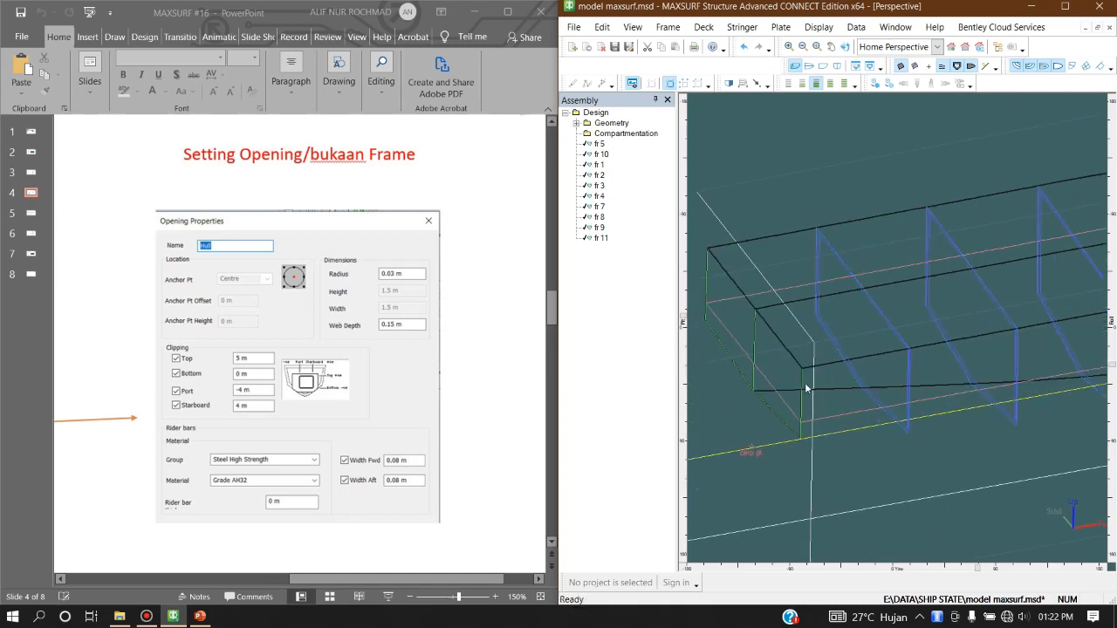
pyautogui.click(801, 388)
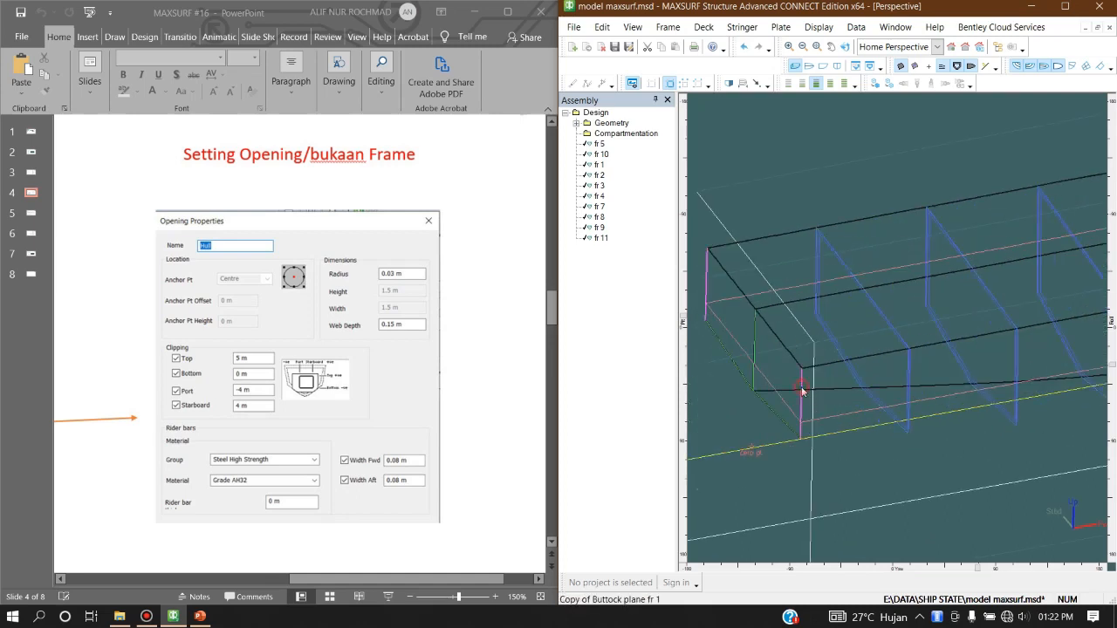
pyautogui.click(740, 395)
pyautogui.scroll(-5, 713, 333)
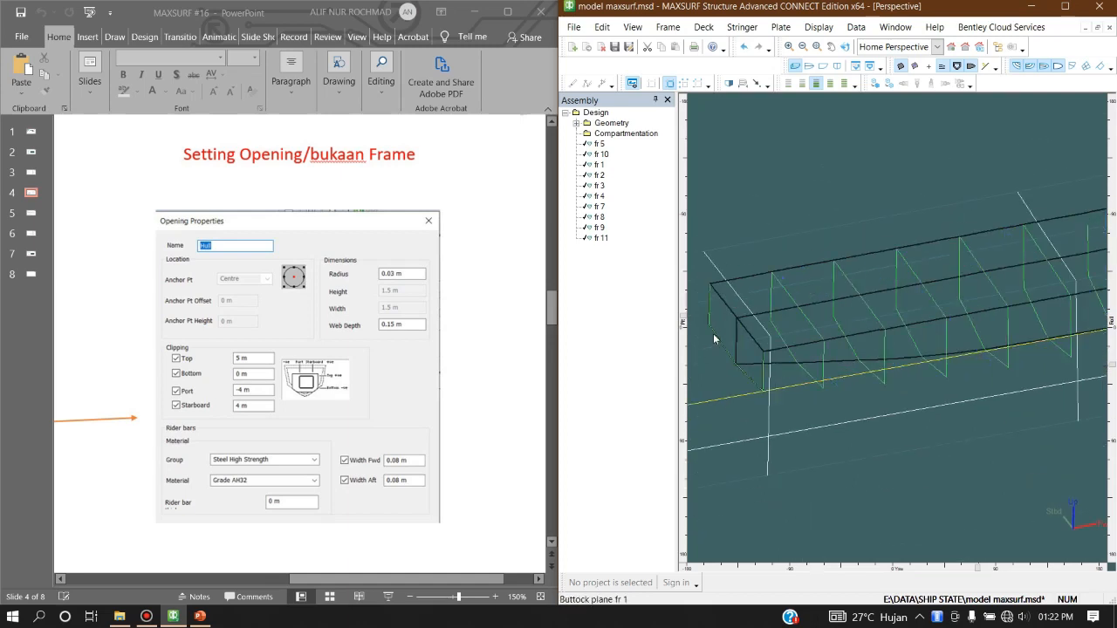
pyautogui.scroll(1, 765, 354)
pyautogui.scroll(2, 766, 354)
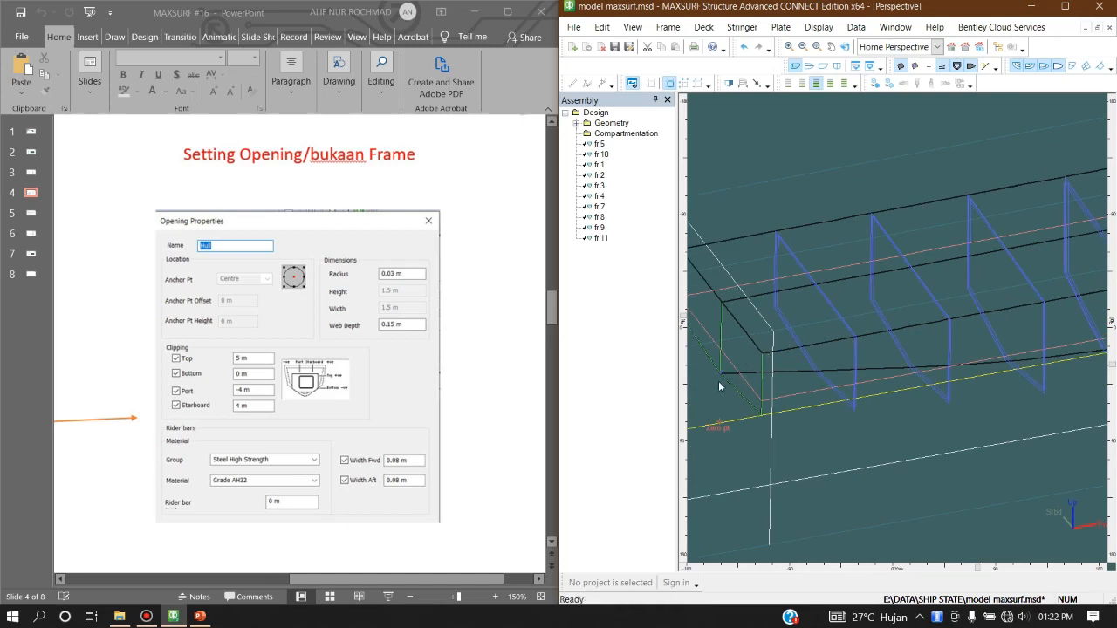
pyautogui.scroll(-6, 721, 376)
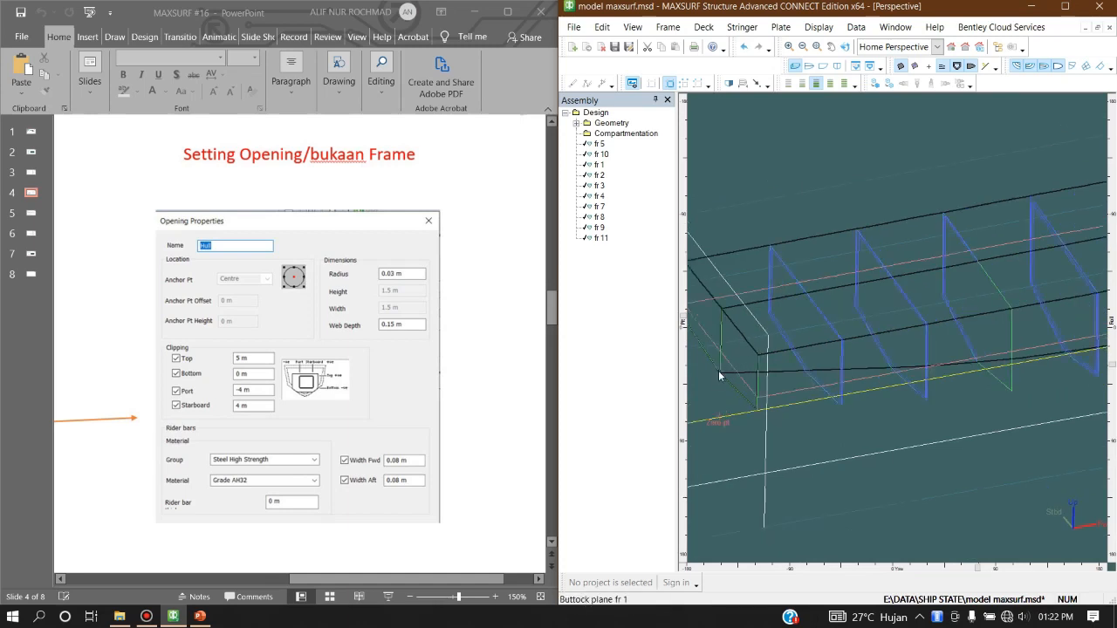
pyautogui.scroll(-2, 701, 365)
pyautogui.scroll(-1, 701, 365)
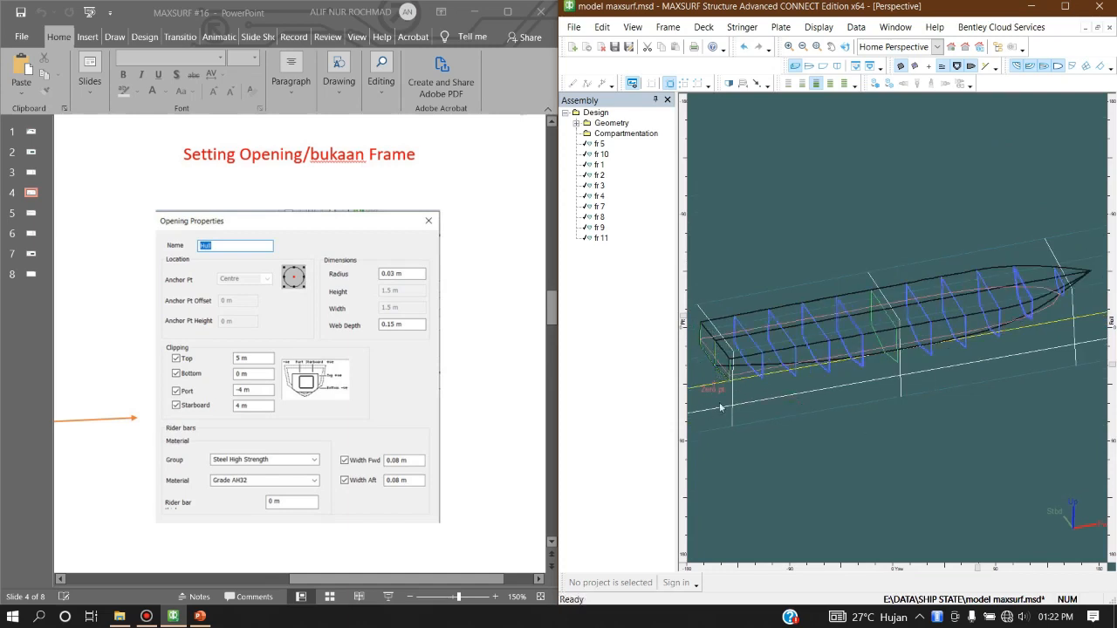
# - Create frame fr 6 on the midship section line with a constant-depth web opening, keeping the default opening settings
pyautogui.scroll(4, 891, 344)
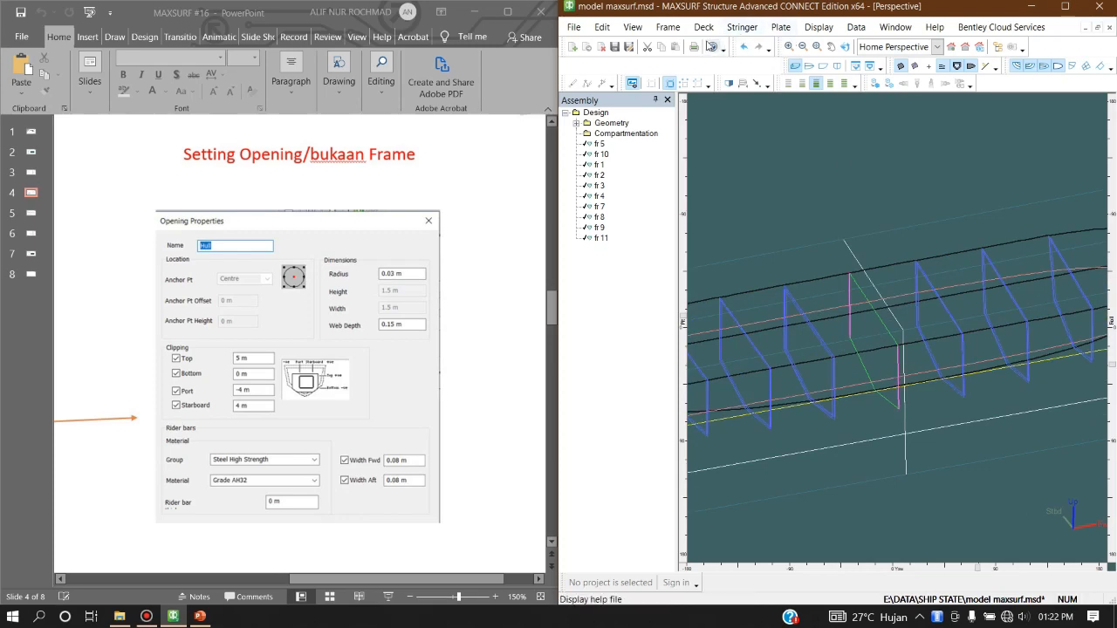
pyautogui.click(667, 27)
pyautogui.click(676, 54)
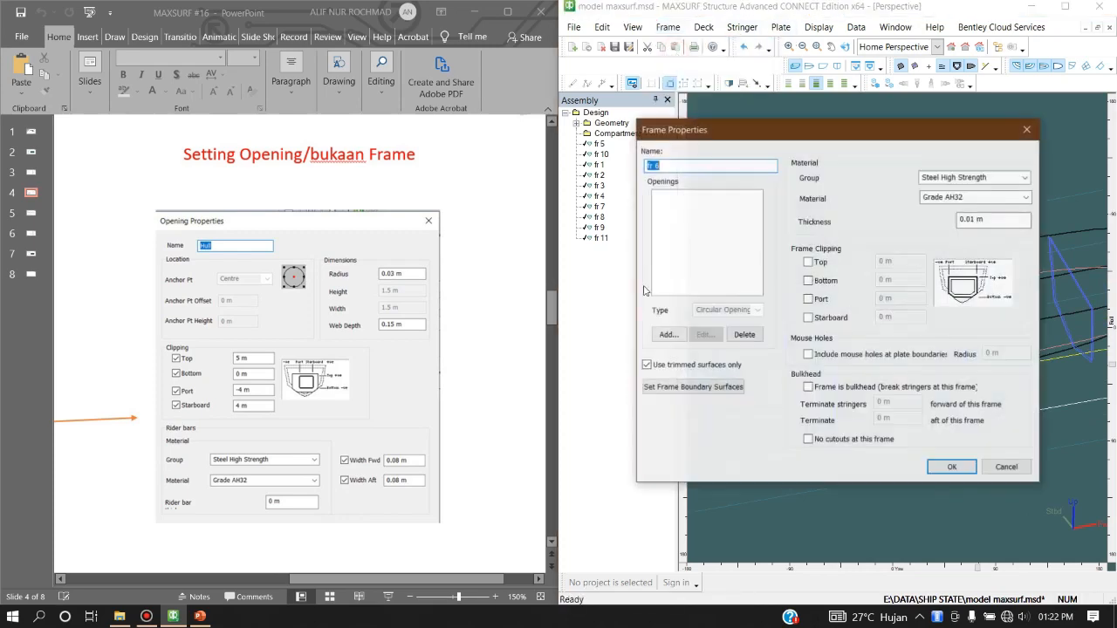
pyautogui.click(669, 335)
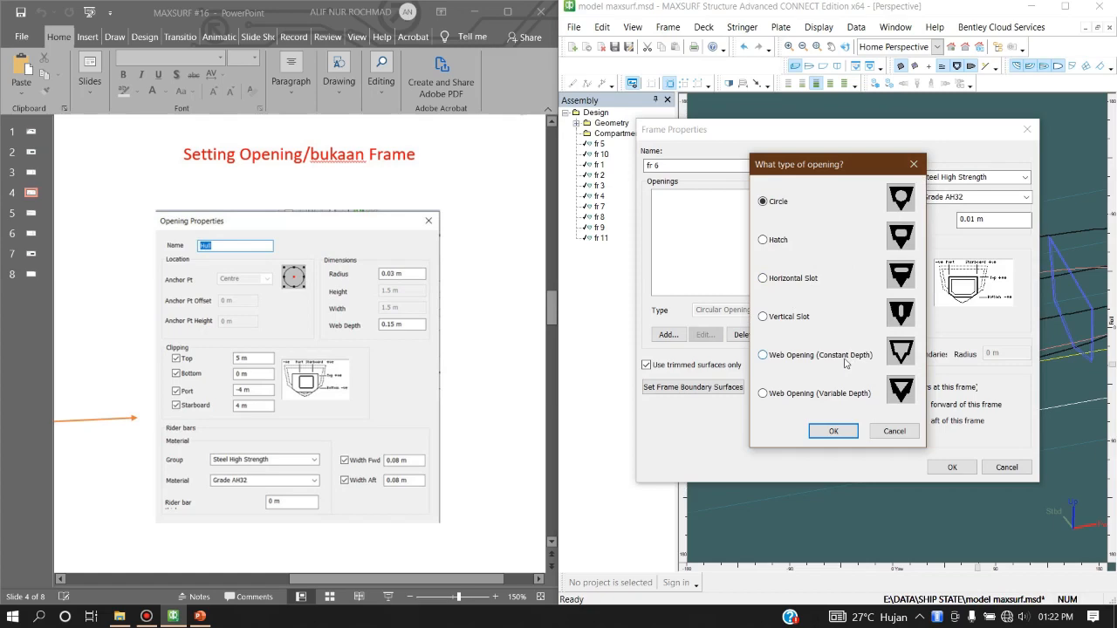
pyautogui.click(775, 354)
pyautogui.click(833, 431)
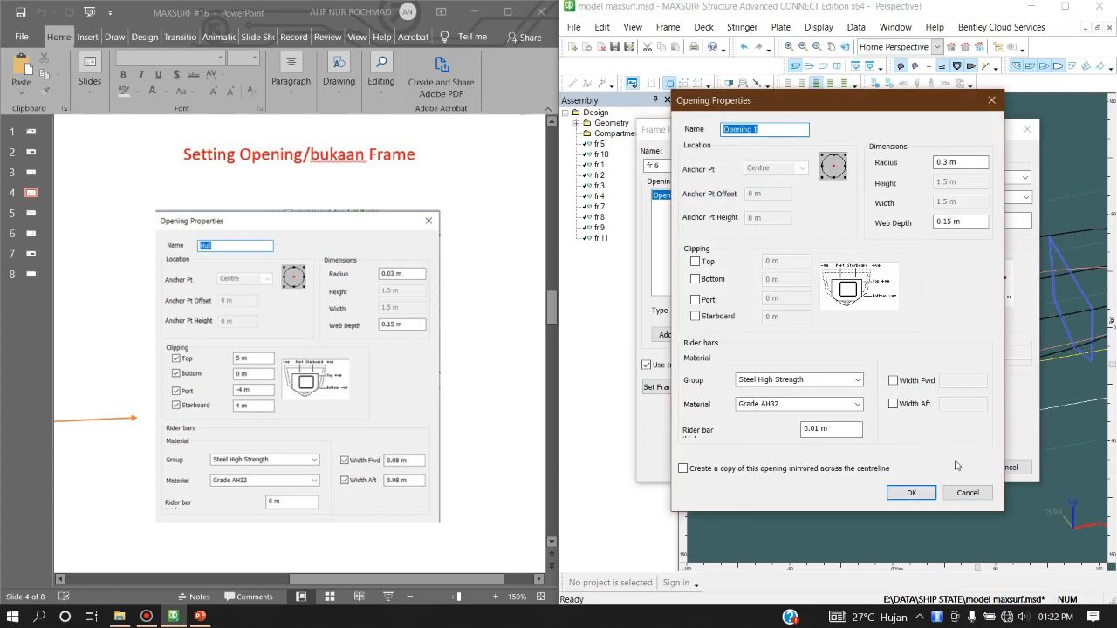
pyautogui.click(912, 493)
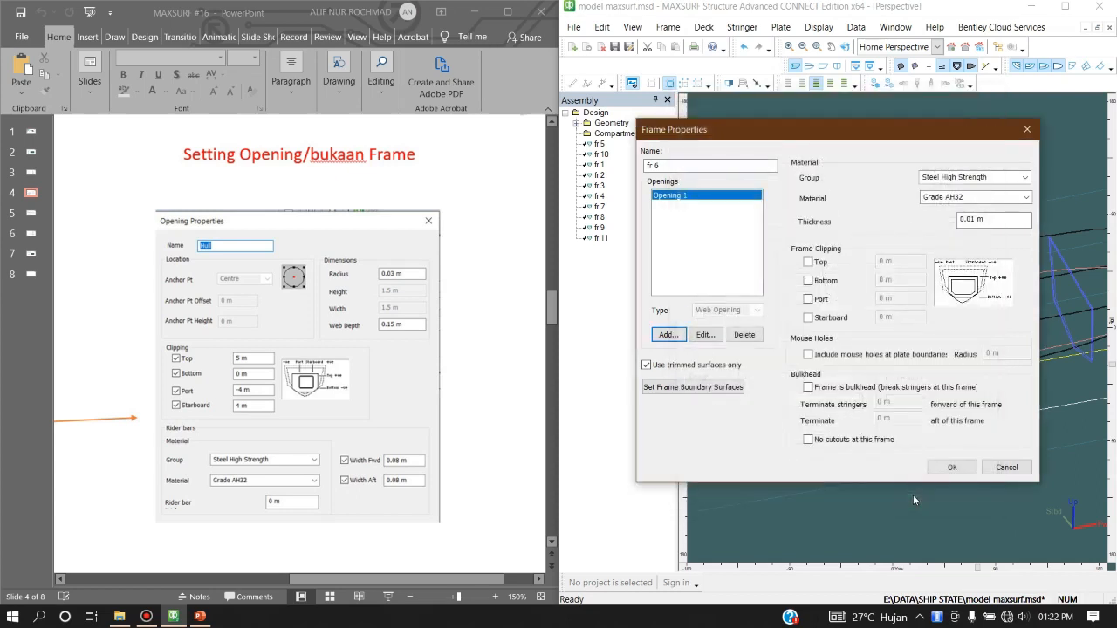
pyautogui.click(953, 467)
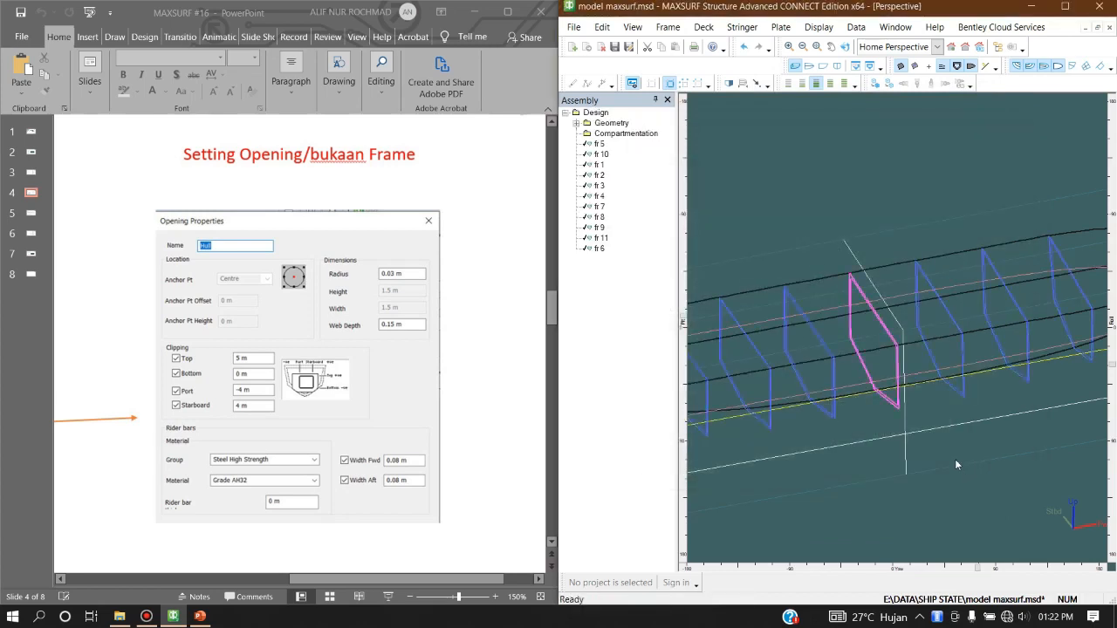
# - Render the model and enable the top frame clipping of fr 6 at 5 m
pyautogui.click(872, 83)
pyautogui.scroll(12, 870, 401)
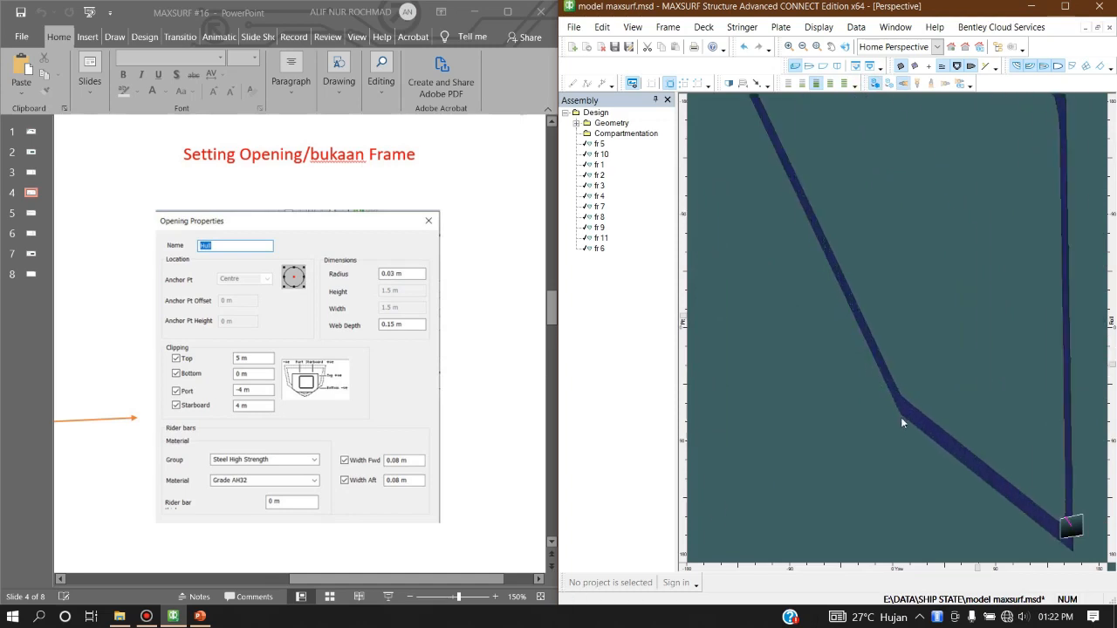
pyautogui.doubleClick(870, 397)
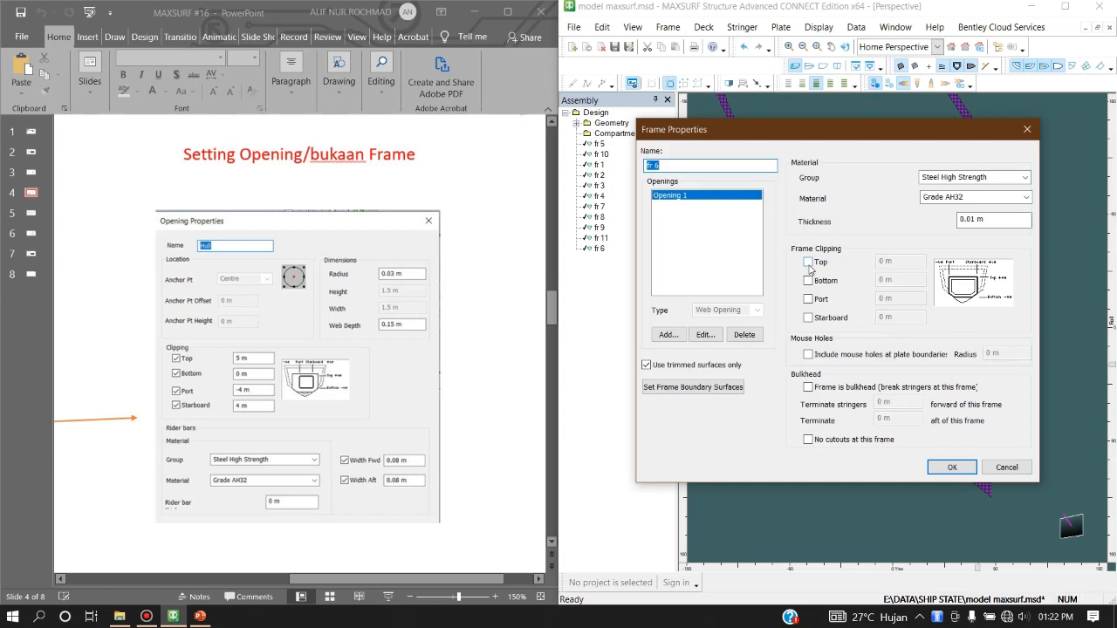
pyautogui.click(808, 262)
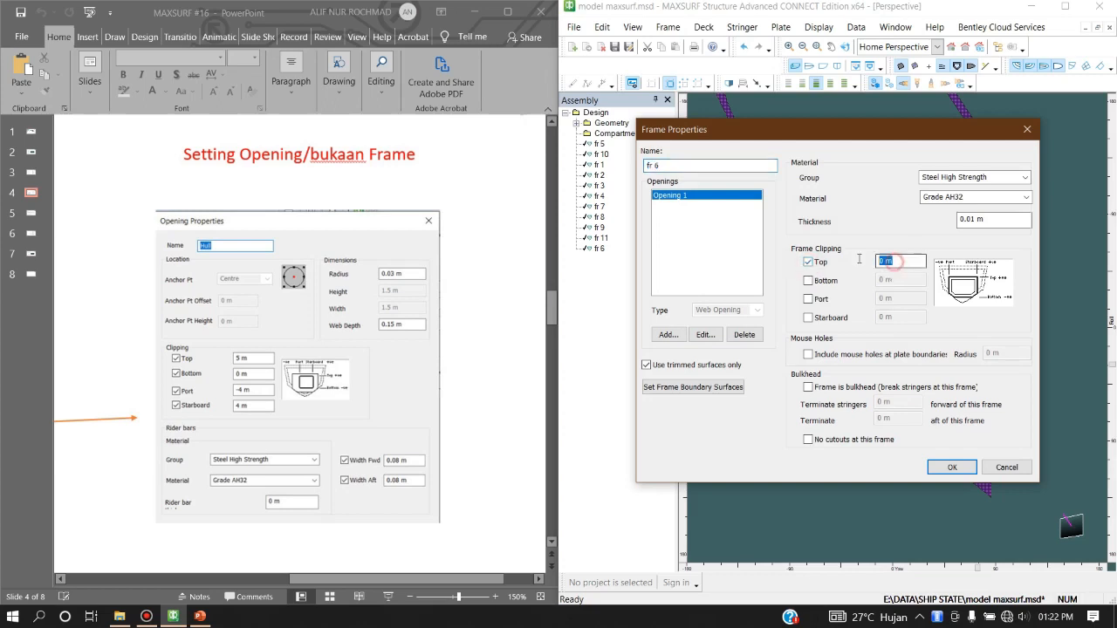
pyautogui.click(952, 467)
# - Delete Opening 1 from frame fr 6 and apply the change
pyautogui.doubleClick(893, 421)
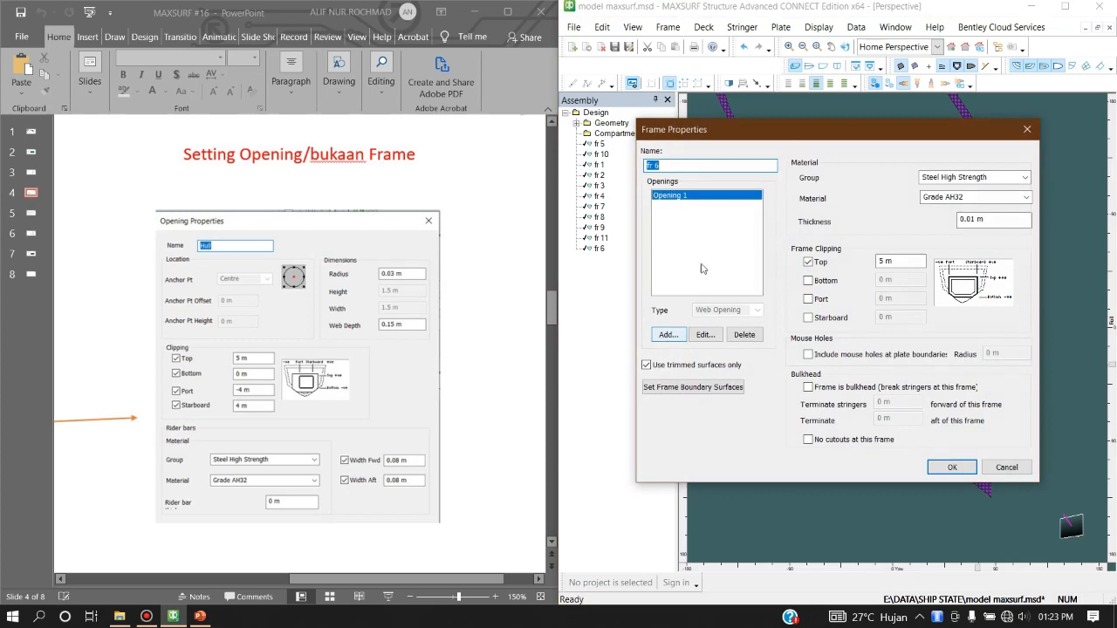
pyautogui.click(682, 196)
pyautogui.click(747, 344)
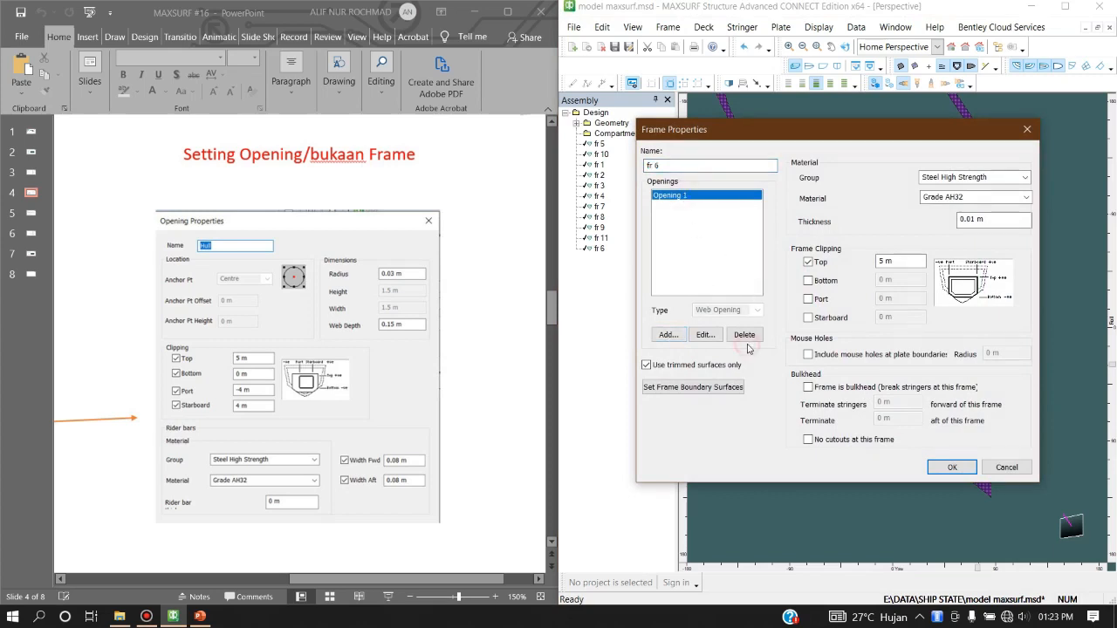
pyautogui.click(862, 341)
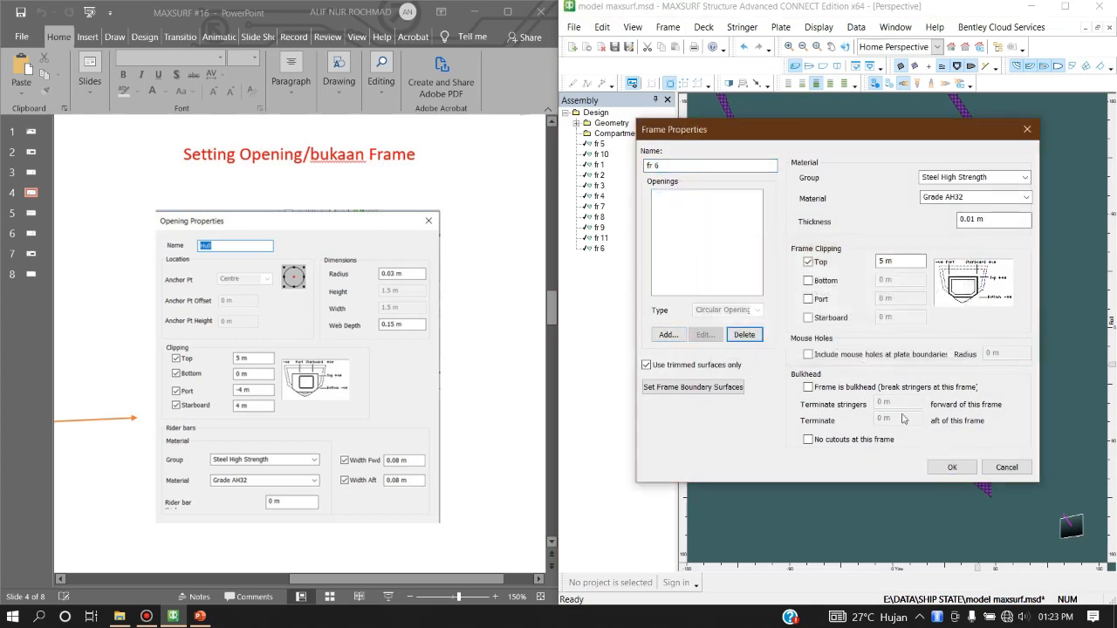
pyautogui.click(952, 467)
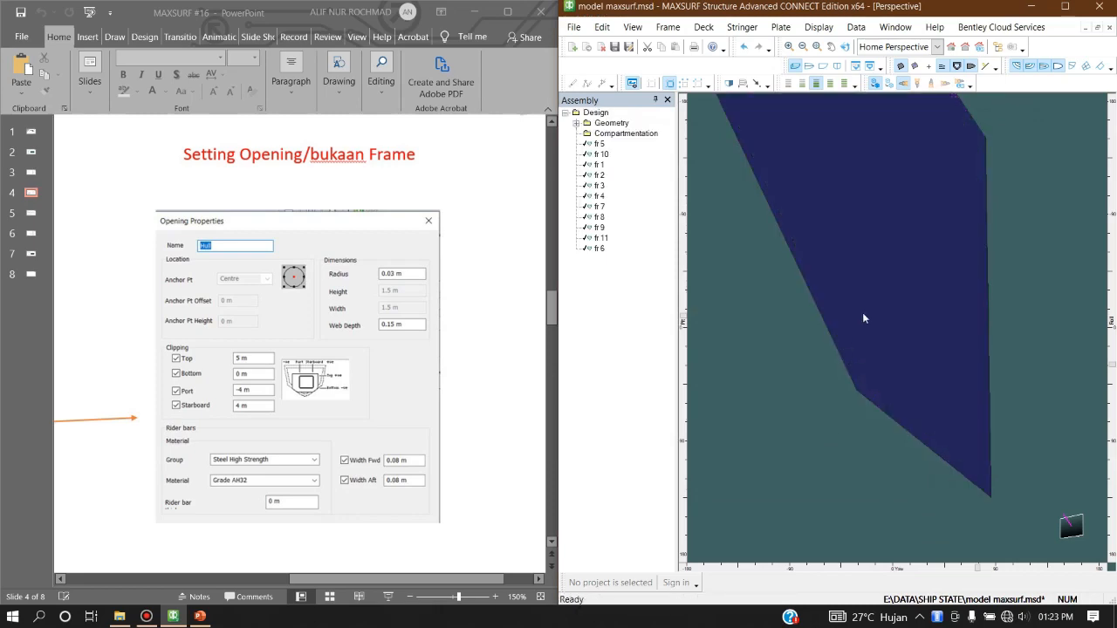
# - Review the plate thickness and available opening types of frame fr 6, and view it among the other frames
pyautogui.doubleClick(861, 324)
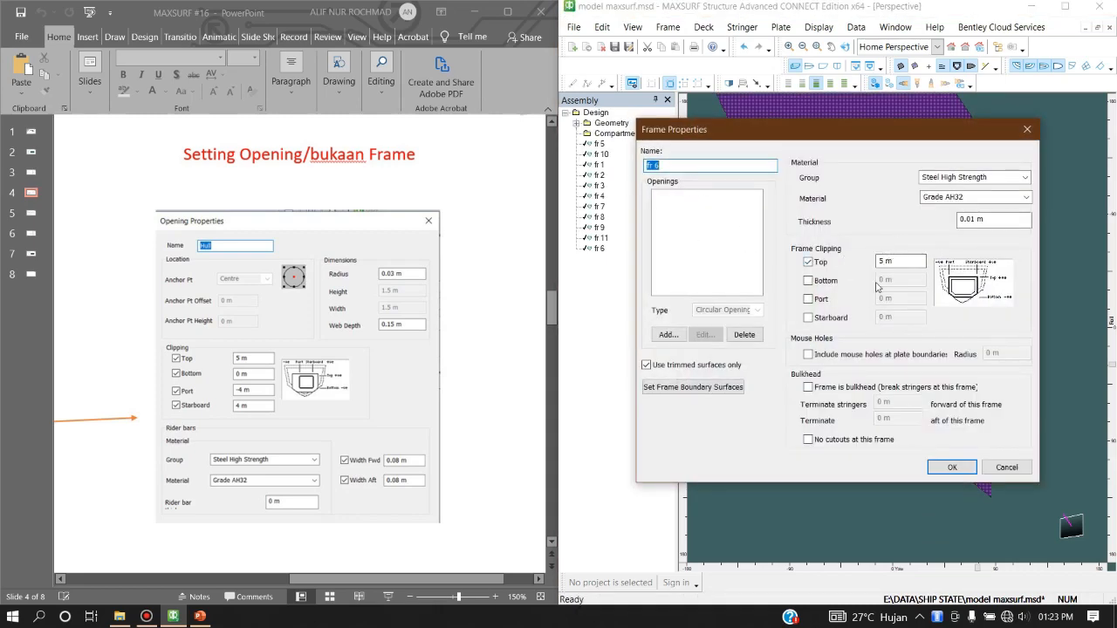
pyautogui.doubleClick(995, 220)
pyautogui.click(995, 220)
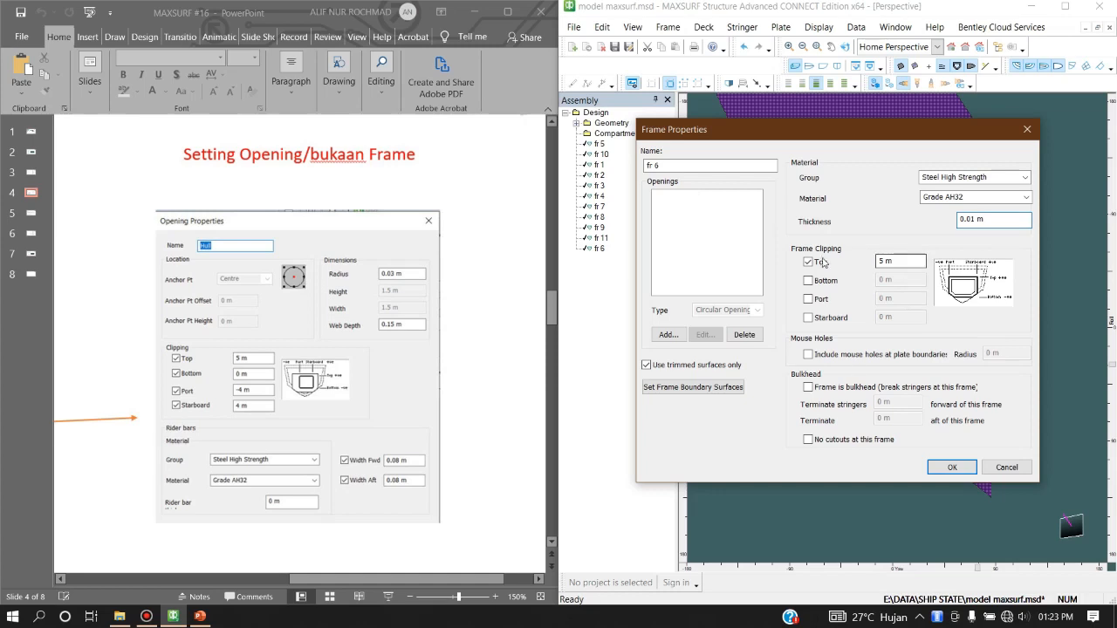
pyautogui.click(668, 335)
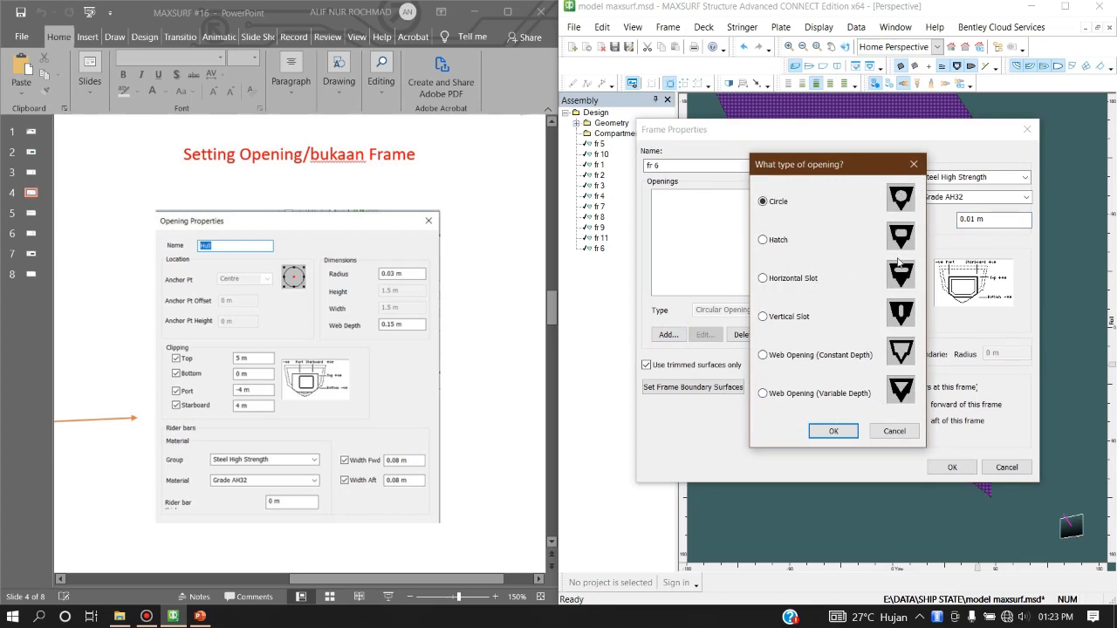
pyautogui.click(891, 432)
pyautogui.click(950, 467)
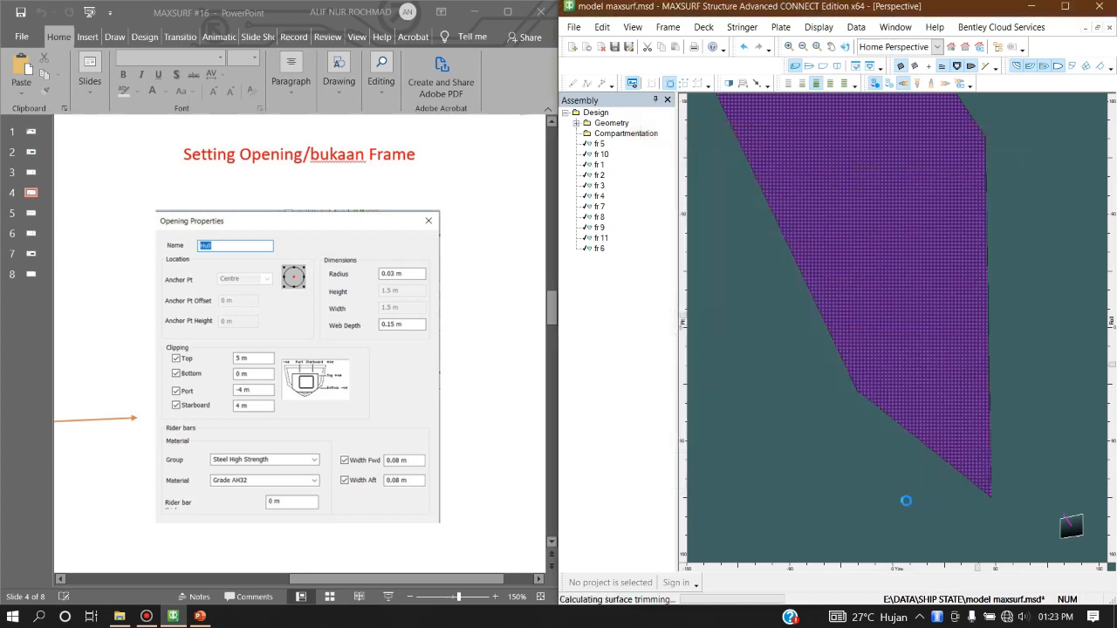
pyautogui.scroll(-10, 859, 404)
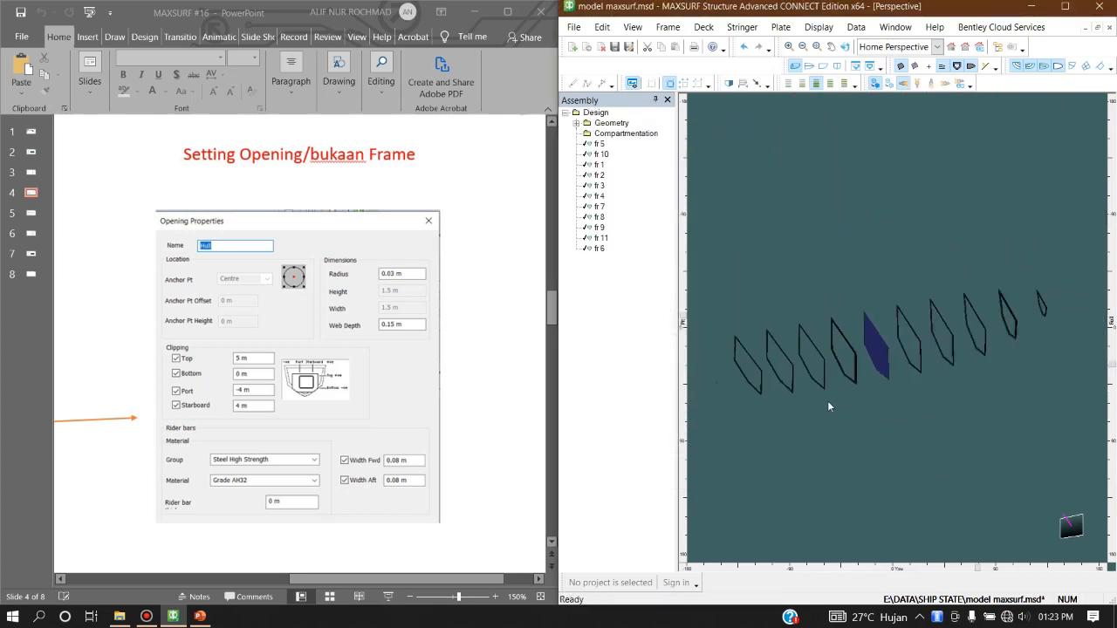
# - Examine the frame properties of fr 5 and the dimensions and clipping of its Opening 1
pyautogui.scroll(2, 827, 366)
pyautogui.scroll(-5, 741, 251)
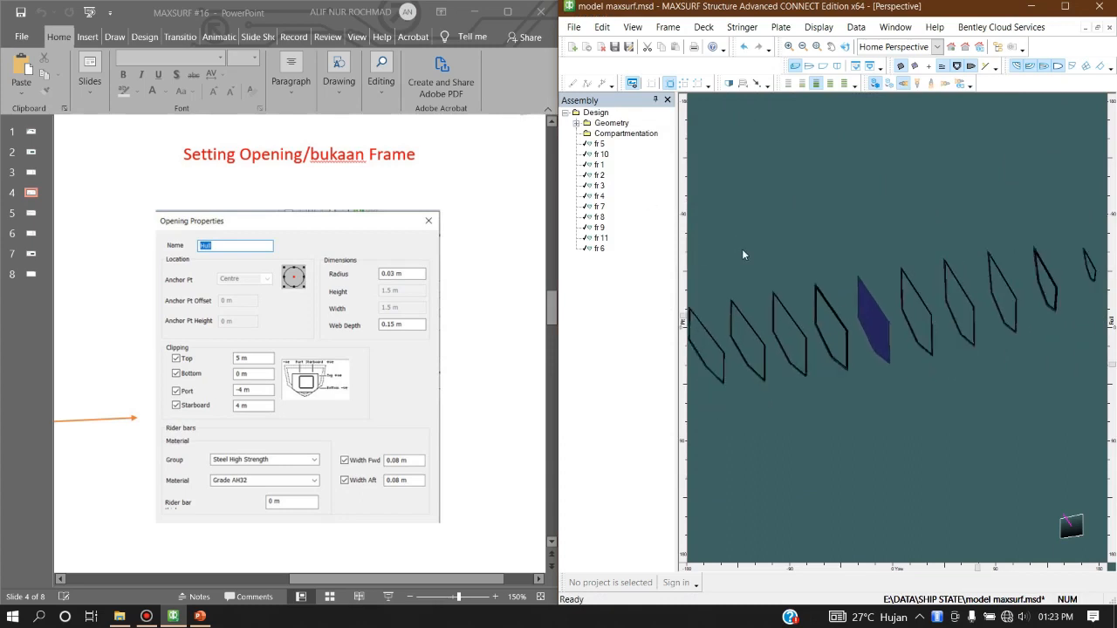
pyautogui.scroll(4, 837, 300)
pyautogui.scroll(1, 808, 327)
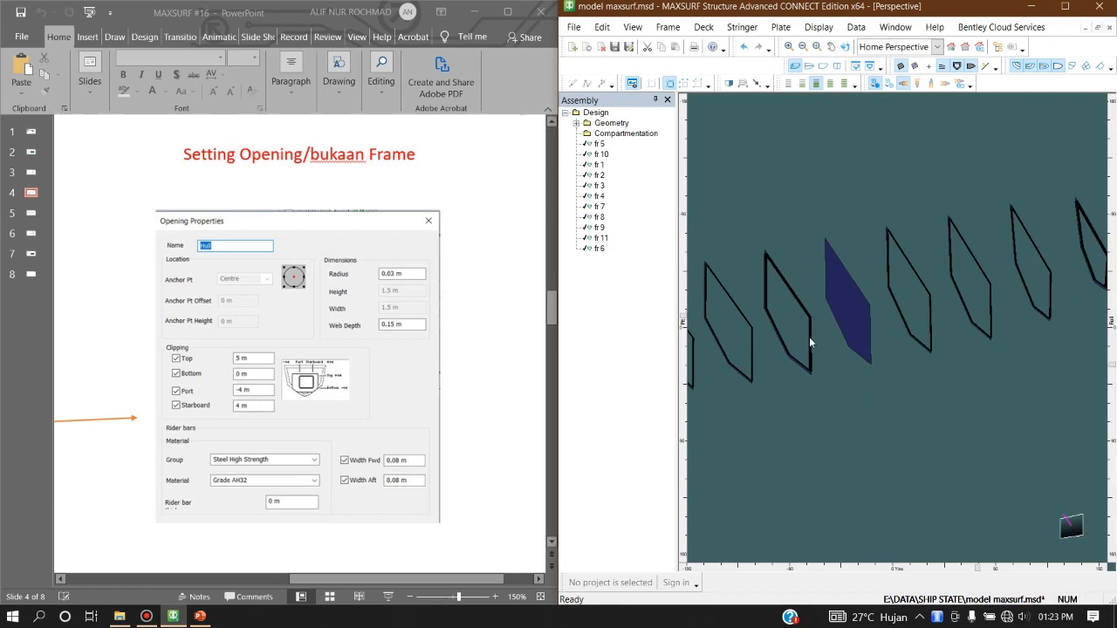
pyautogui.doubleClick(809, 339)
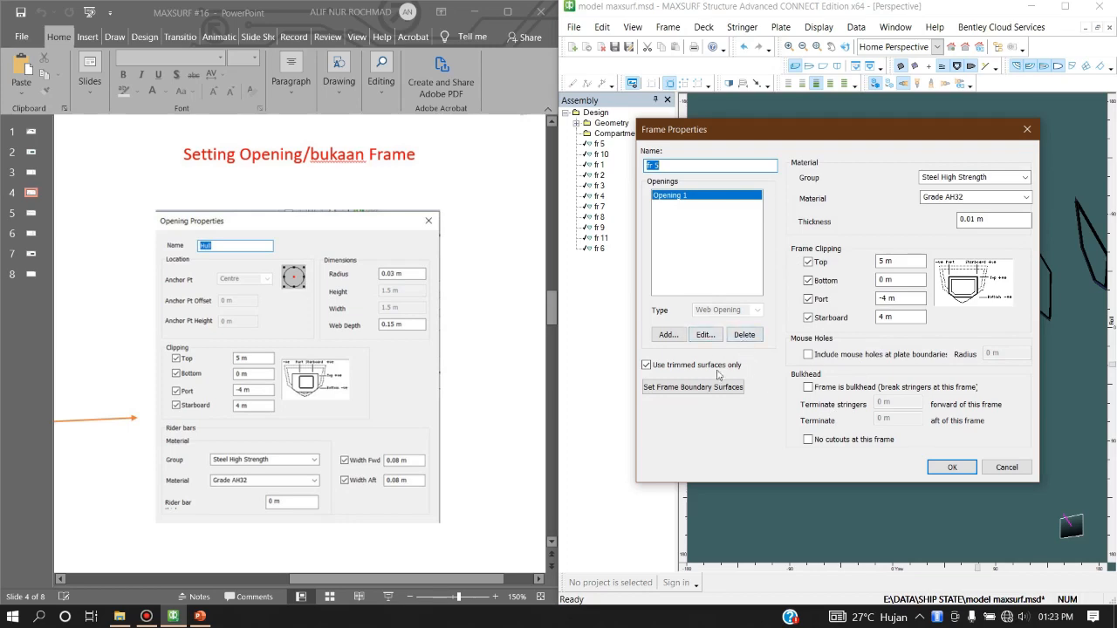
pyautogui.click(704, 339)
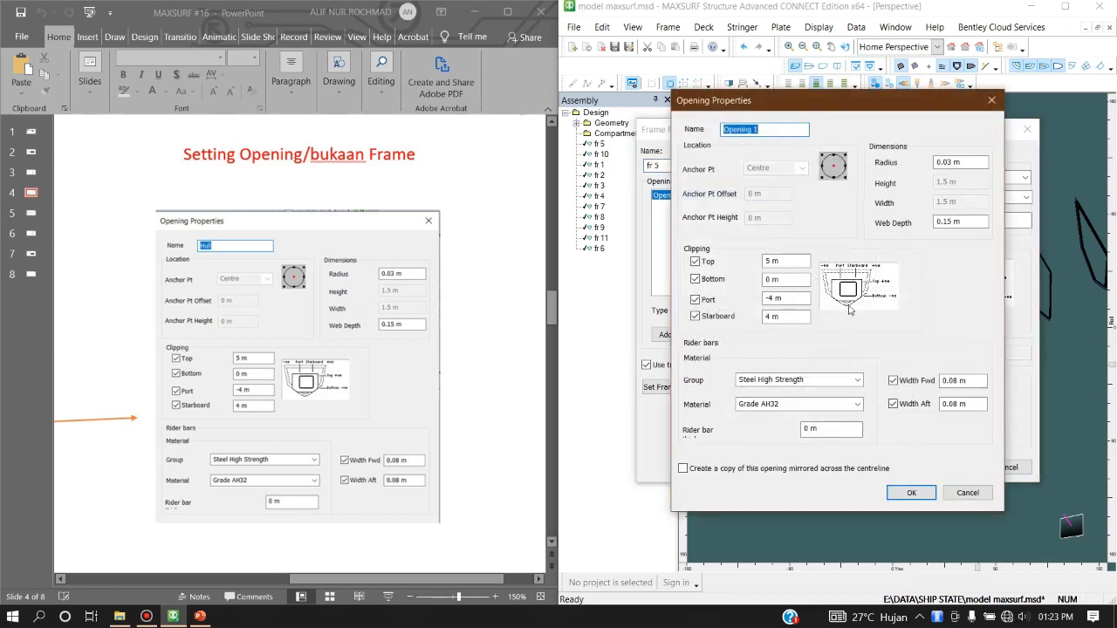
pyautogui.click(991, 101)
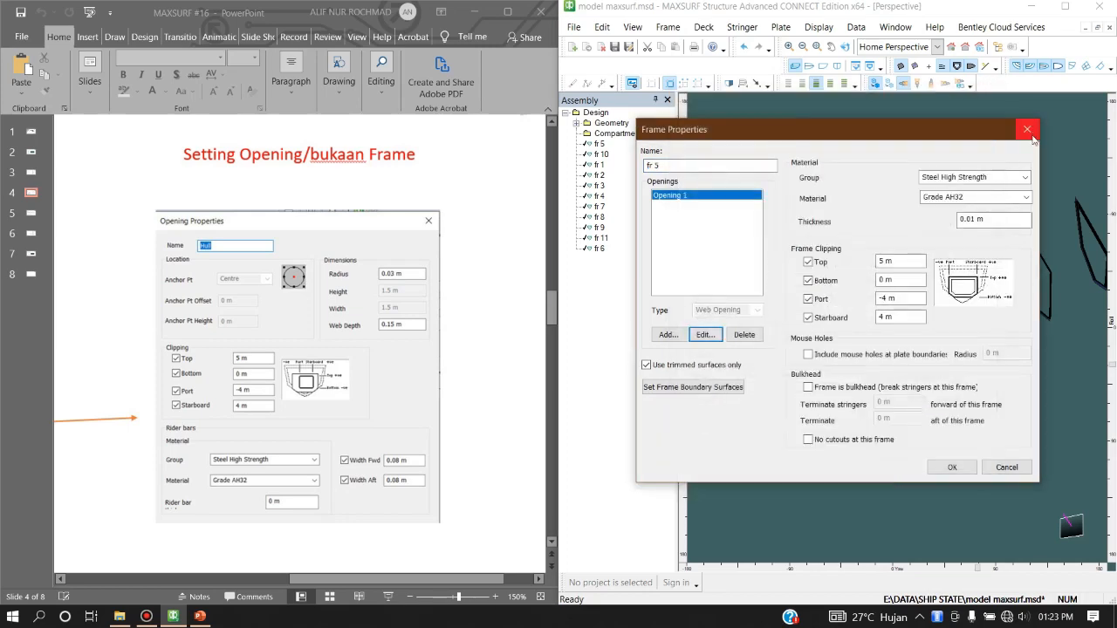
pyautogui.click(1030, 139)
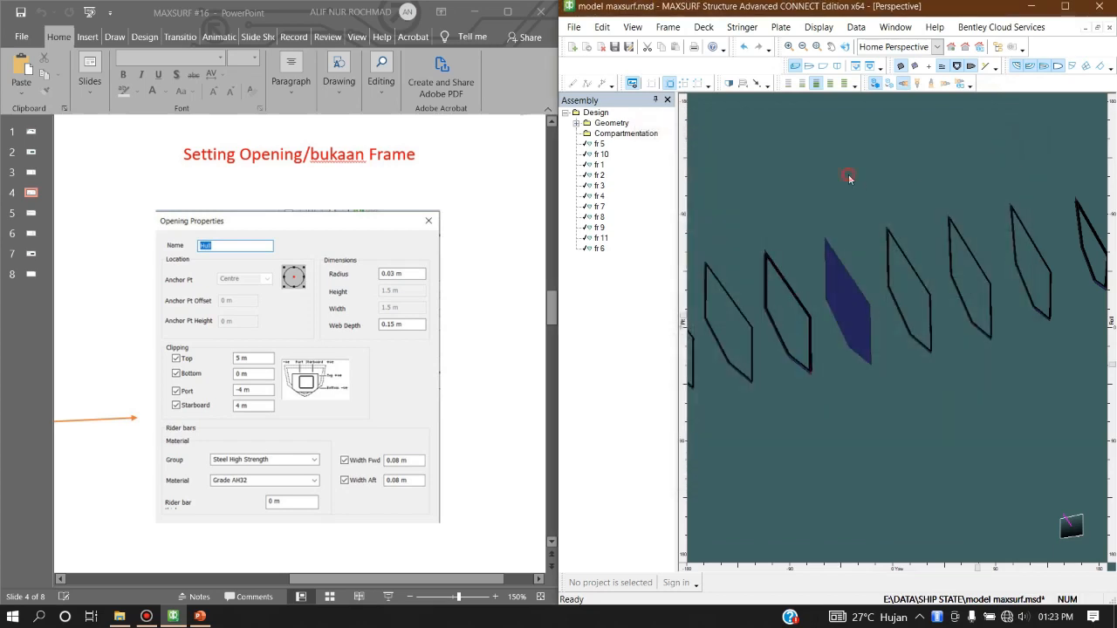
# - Compare the clipping and opening settings of frame fr 5 with the frame properties of fr 11
pyautogui.scroll(3, 796, 227)
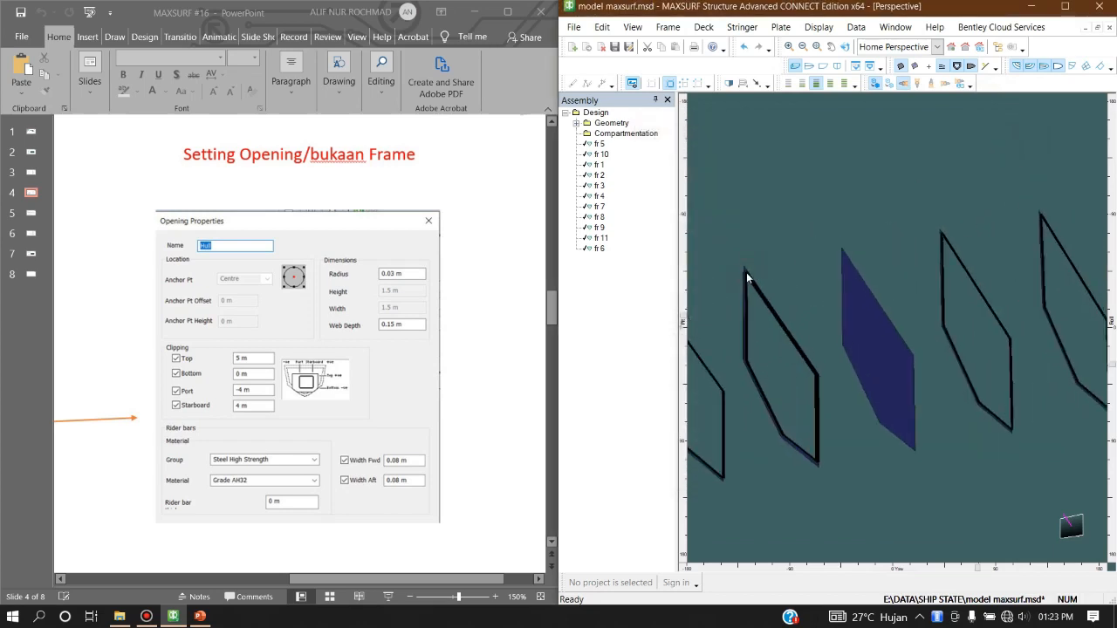
pyautogui.rightClick(746, 272)
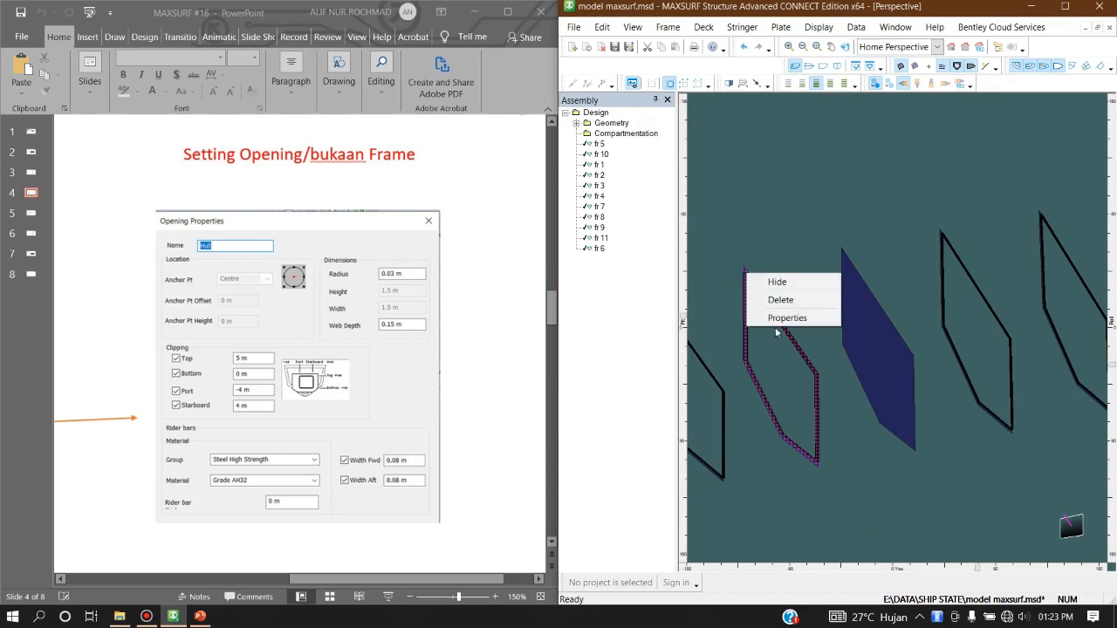
pyautogui.click(779, 318)
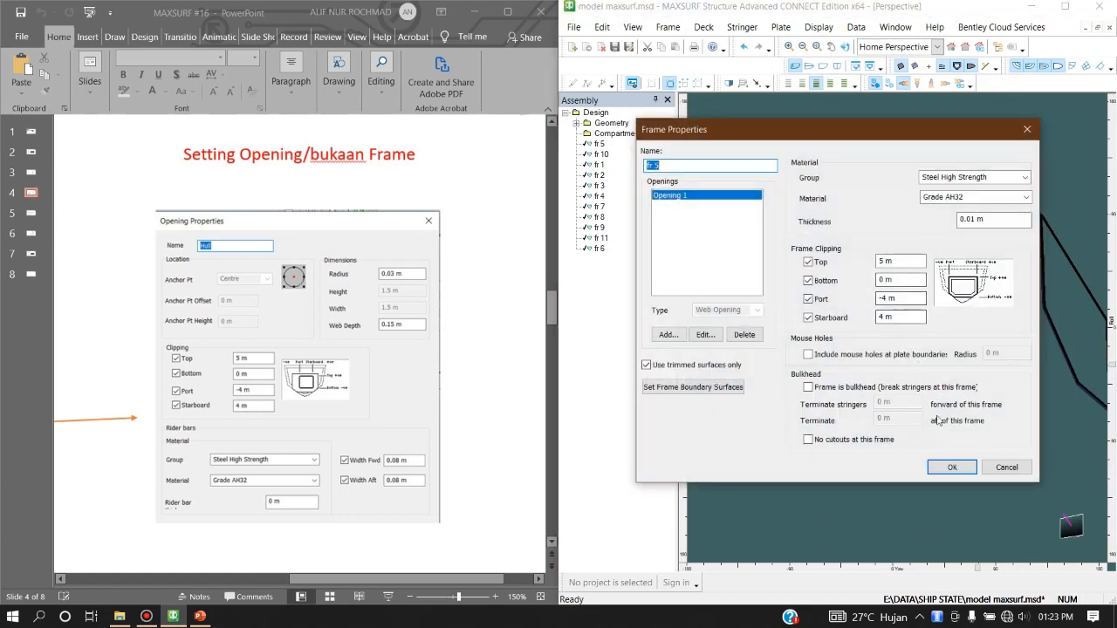
pyautogui.click(706, 336)
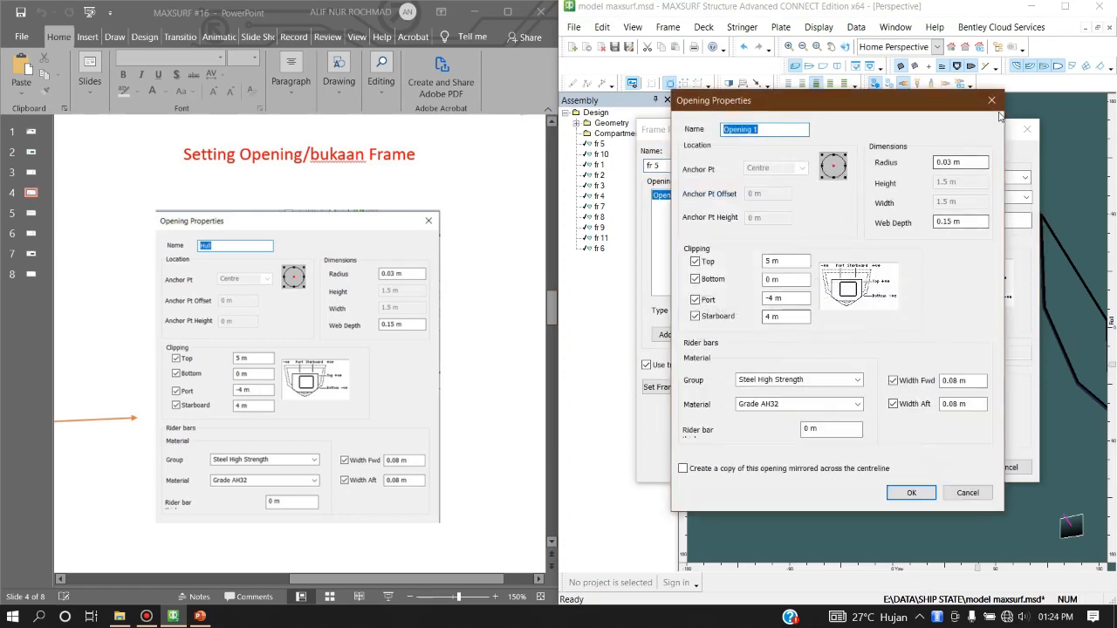
pyautogui.click(991, 100)
pyautogui.click(1026, 129)
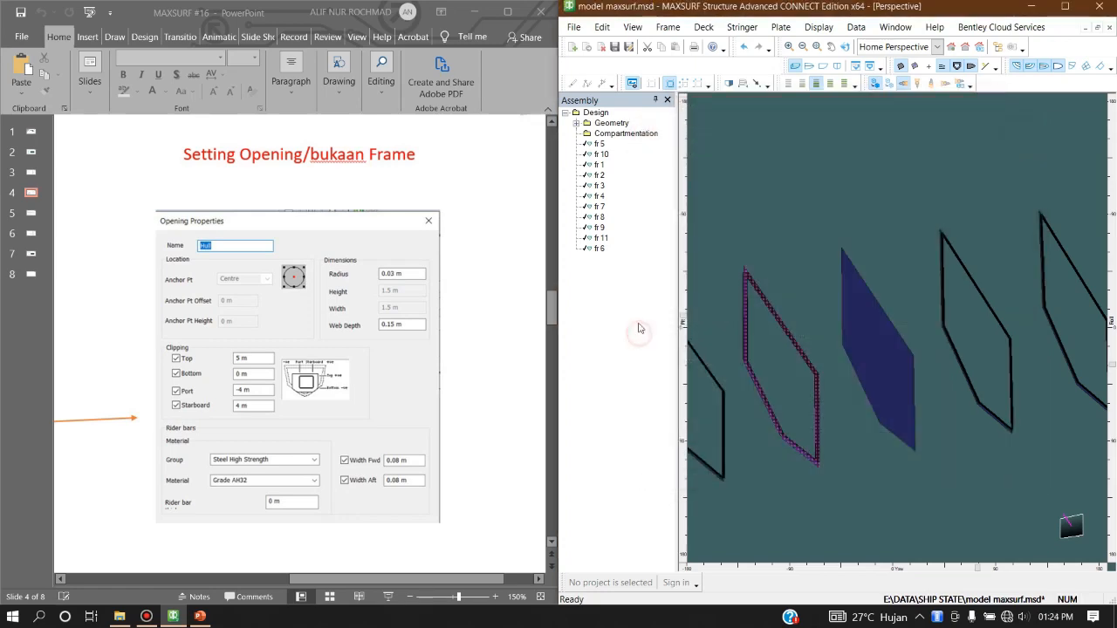
pyautogui.rightClick(634, 241)
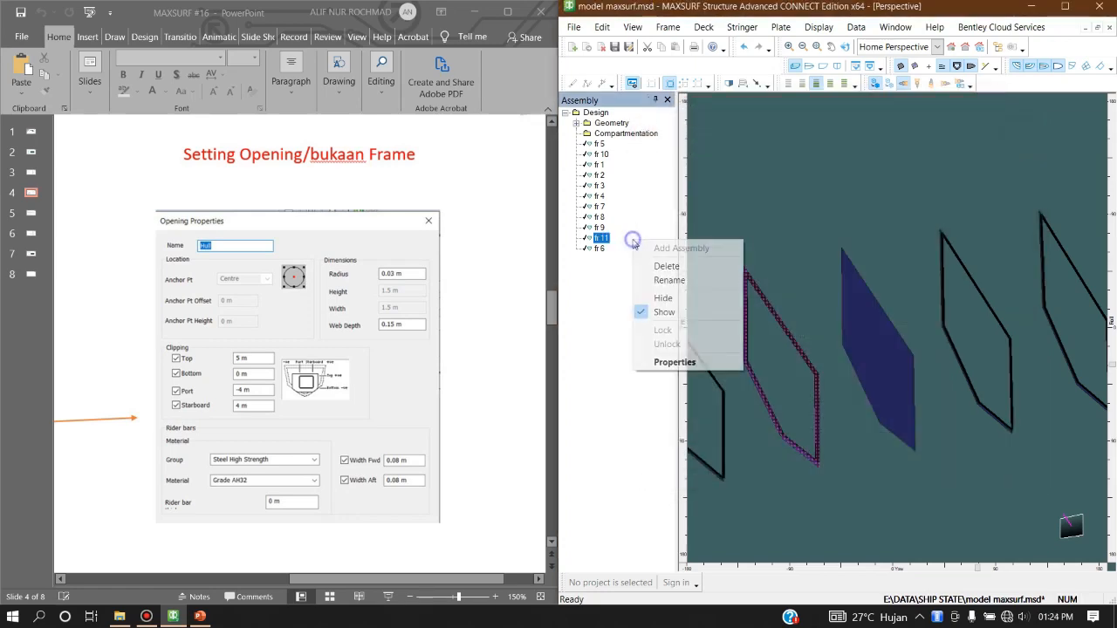
pyautogui.click(703, 360)
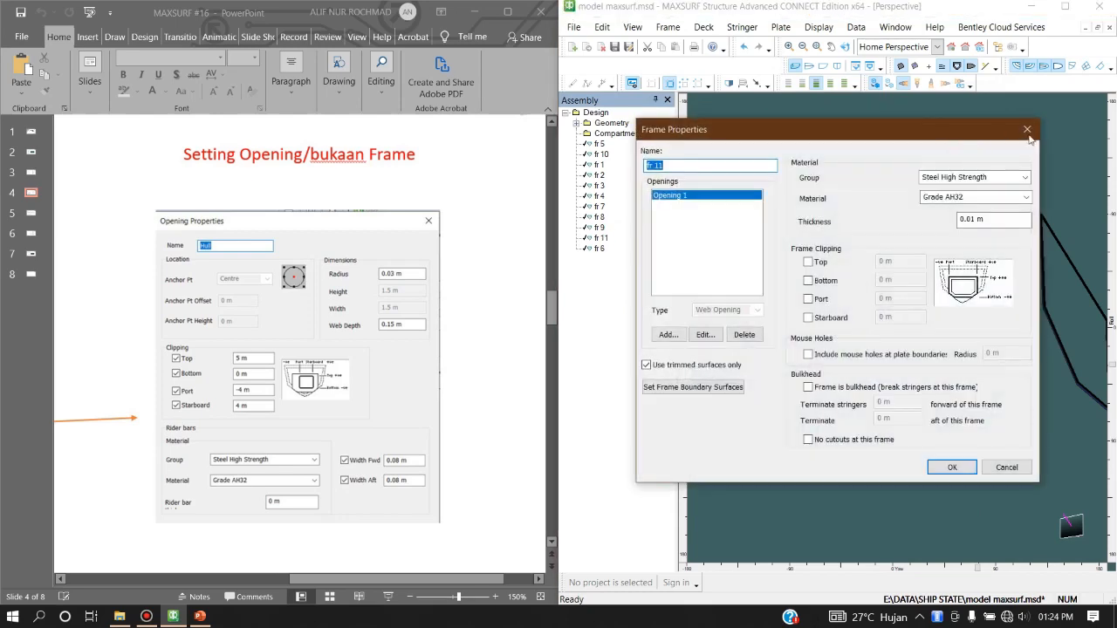
pyautogui.click(1026, 130)
pyautogui.scroll(-3, 848, 241)
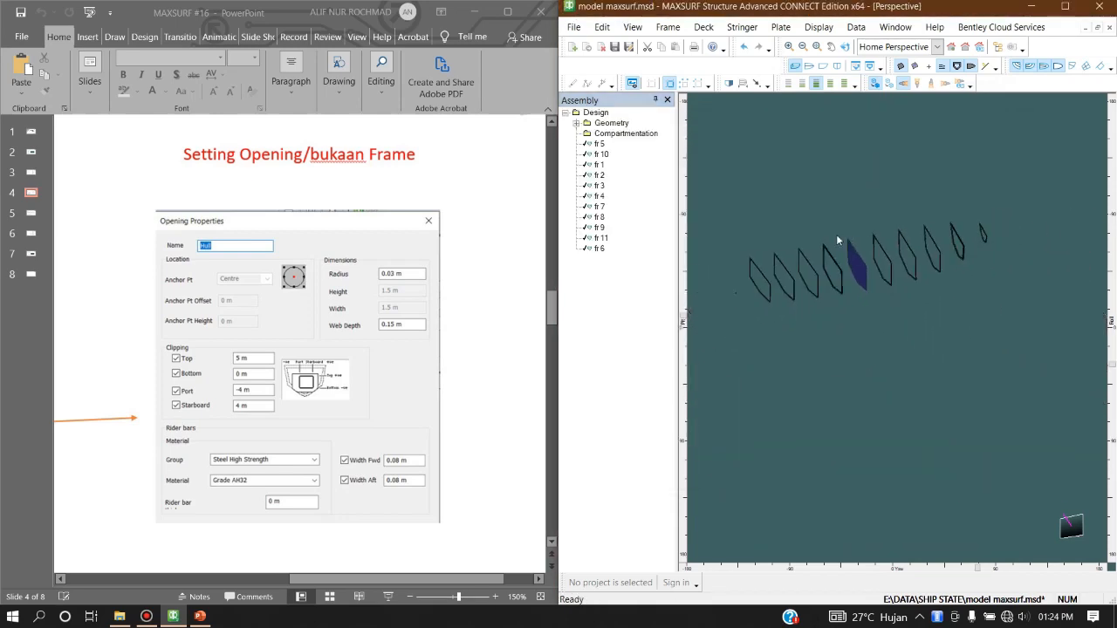
pyautogui.scroll(2, 777, 221)
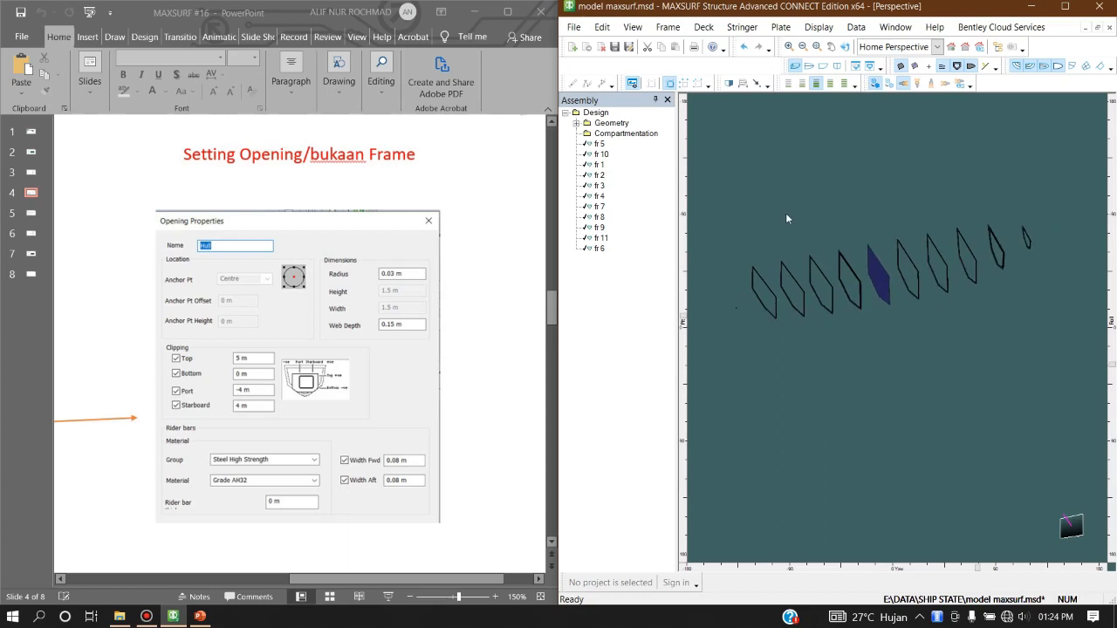
# - Switch to the plan view and add a deck from the Buttock plane contour along the hull outline
pyautogui.click(704, 28)
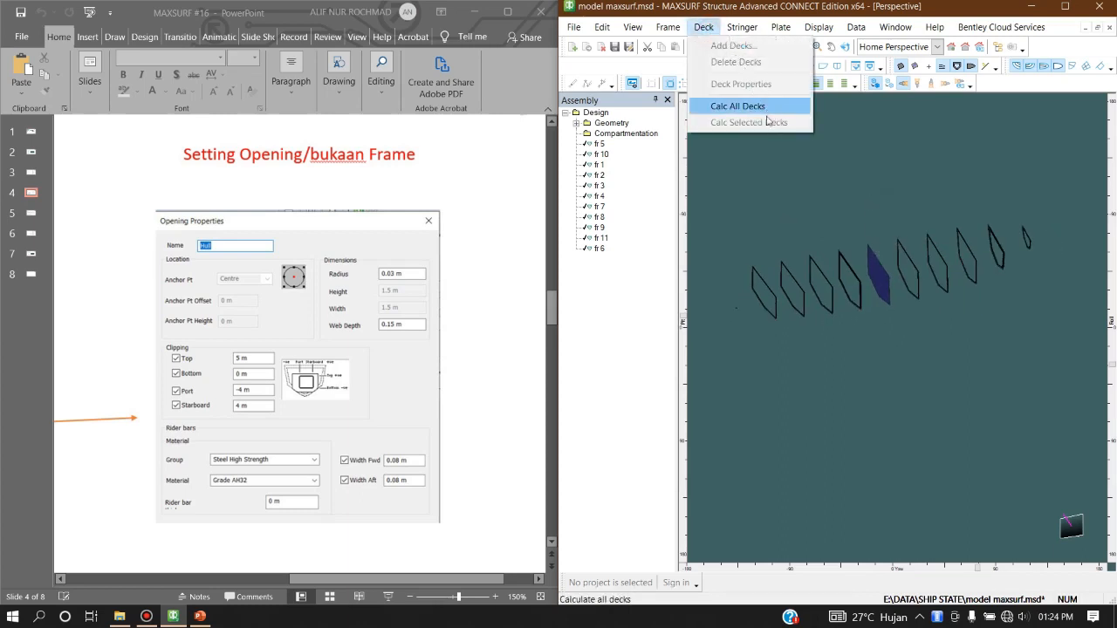
pyautogui.click(818, 195)
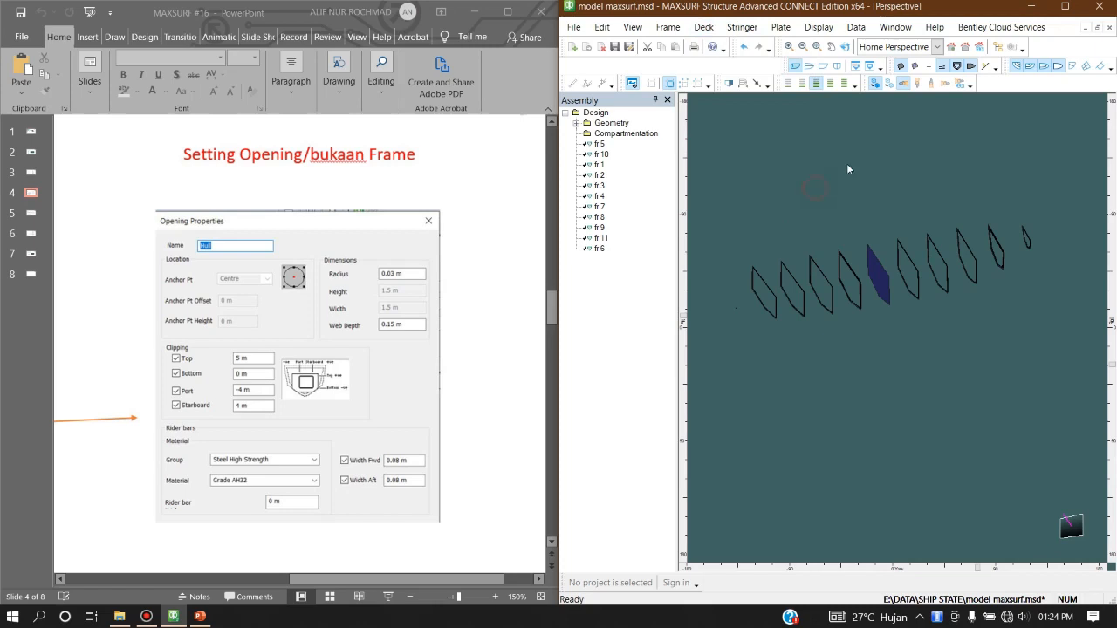
pyautogui.click(831, 69)
pyautogui.click(808, 68)
pyautogui.click(808, 68)
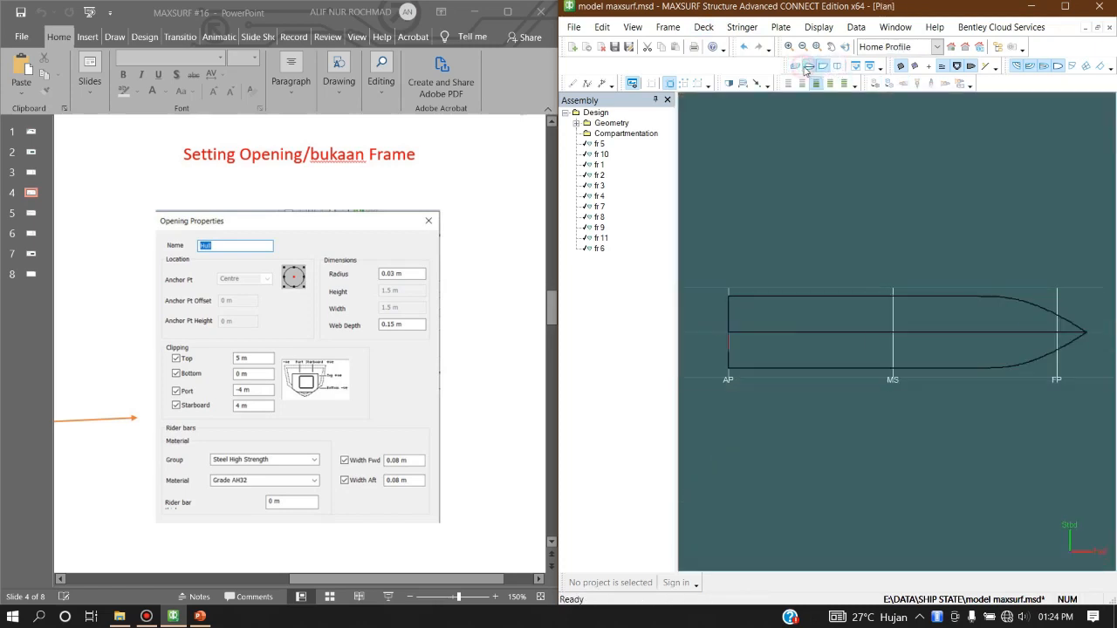
pyautogui.click(806, 299)
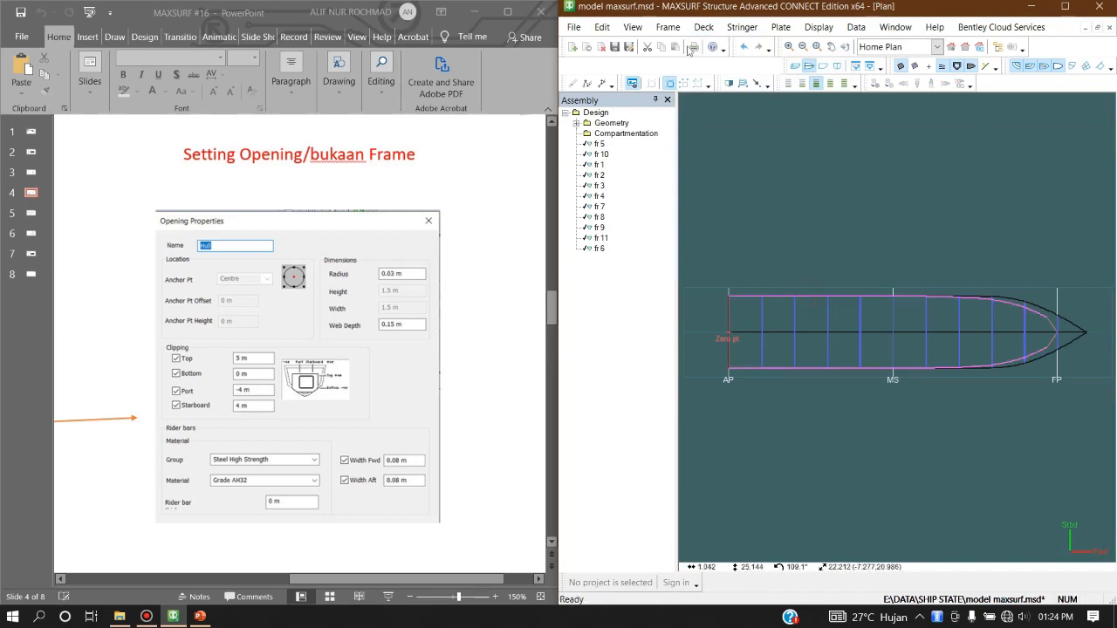
pyautogui.click(703, 27)
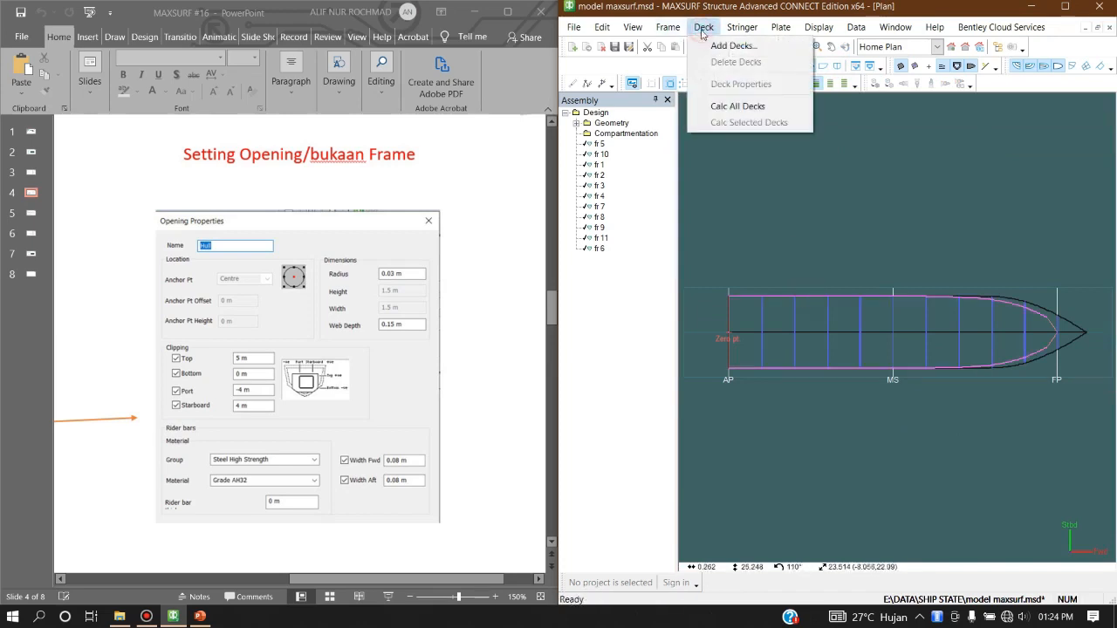
pyautogui.click(743, 188)
pyautogui.click(853, 202)
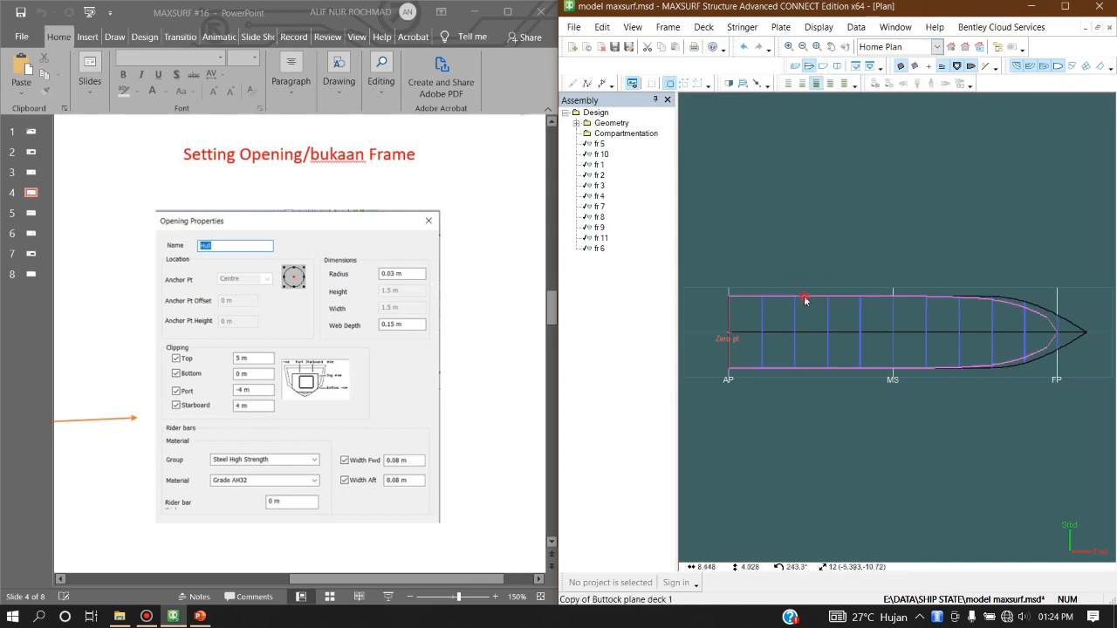
pyautogui.click(714, 29)
pyautogui.click(753, 50)
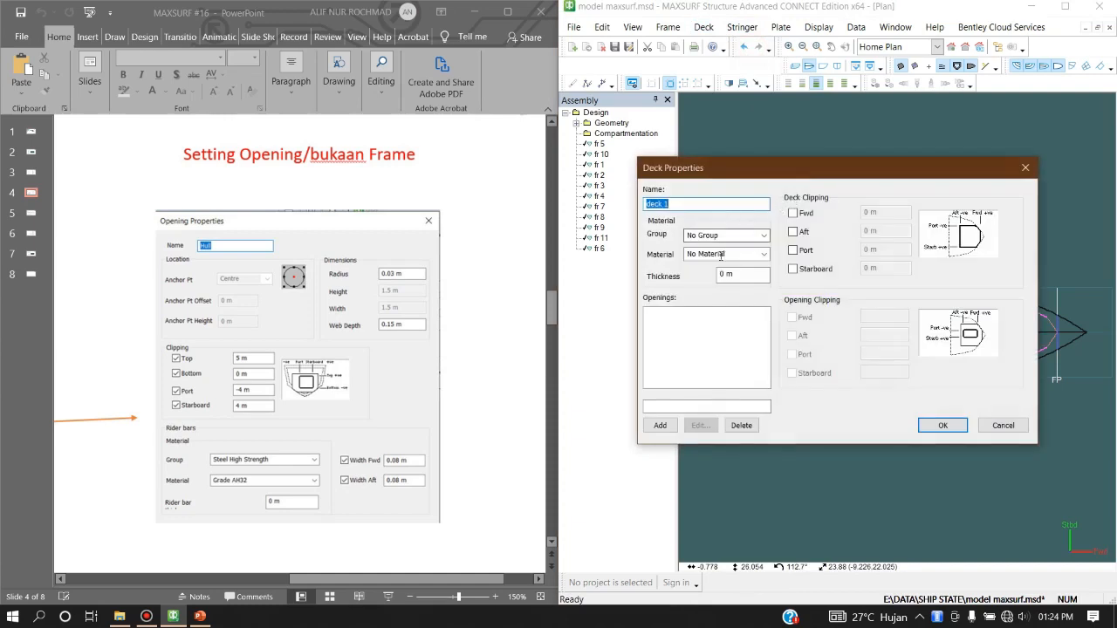
# - Assign Steel High Strength, Grade AH32 to deck 1, enter its plate thickness, and create the deck
pyautogui.click(763, 236)
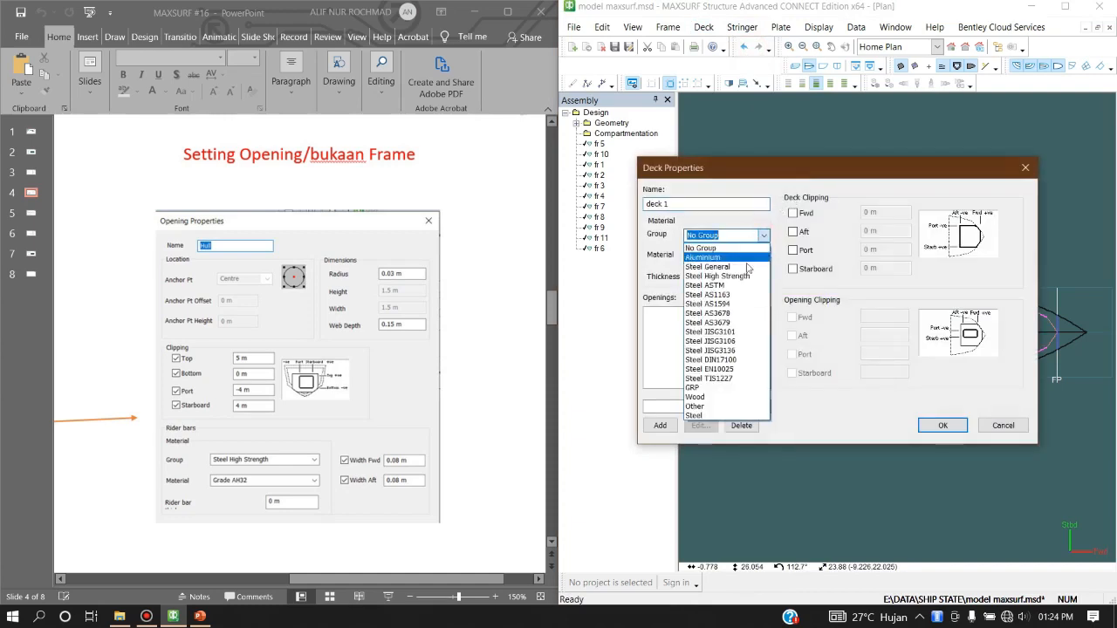
pyautogui.click(752, 275)
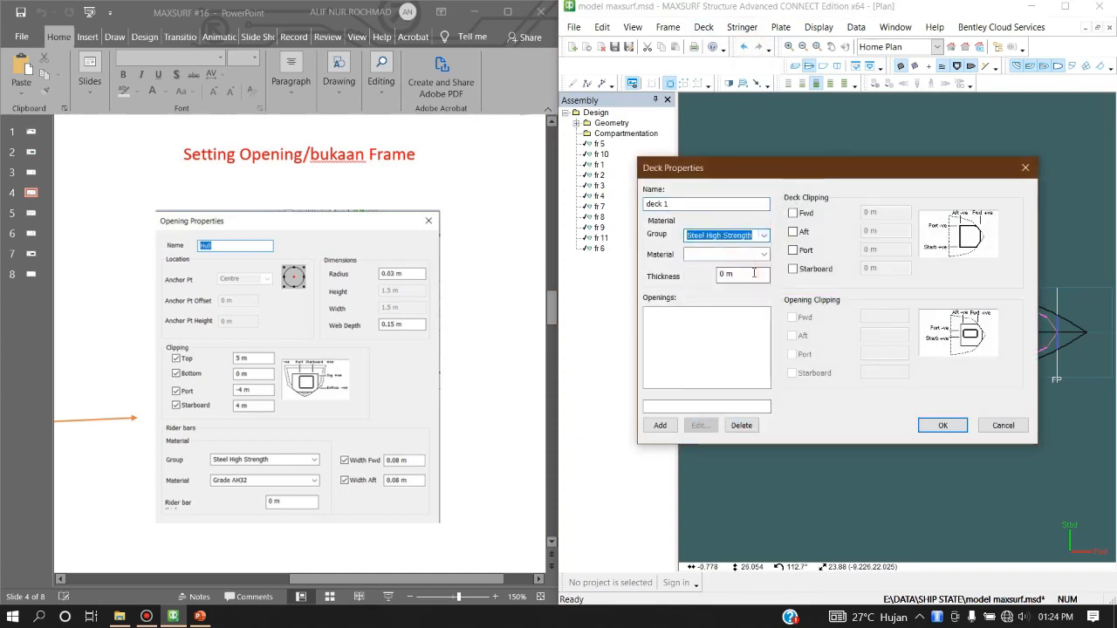
pyautogui.click(764, 254)
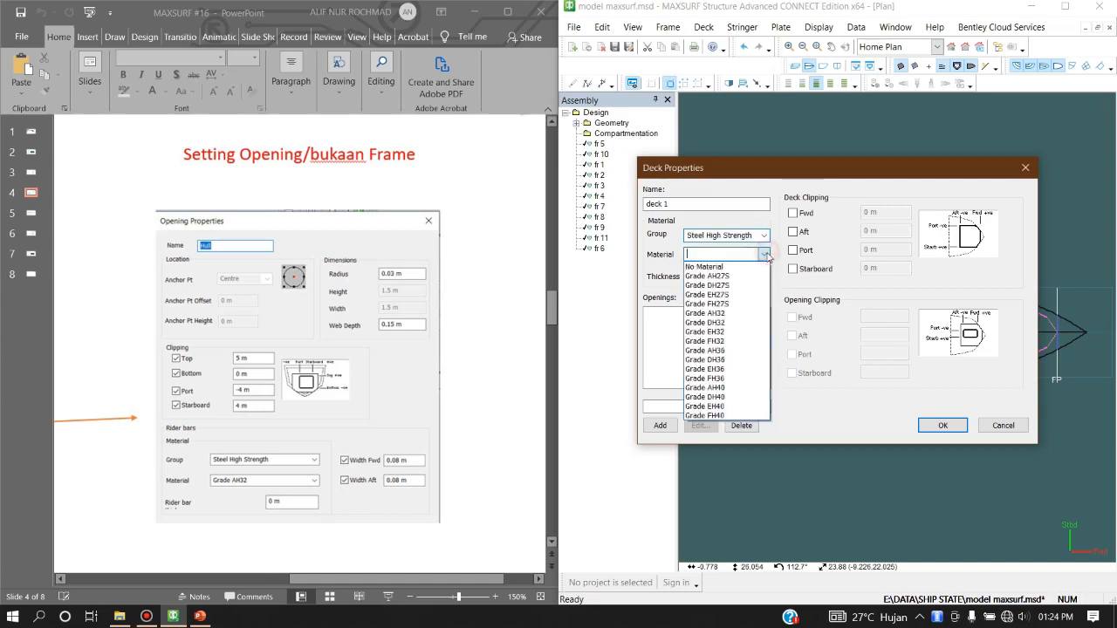
pyautogui.click(747, 313)
pyautogui.press('Tab')
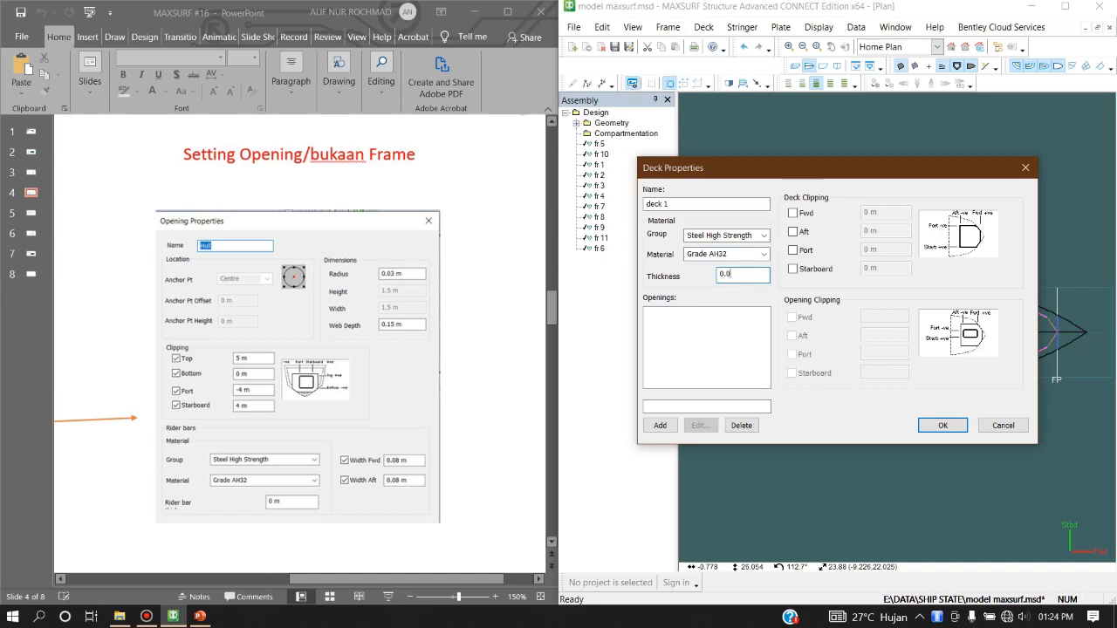
pyautogui.press('BackSpace')
pyautogui.click(935, 425)
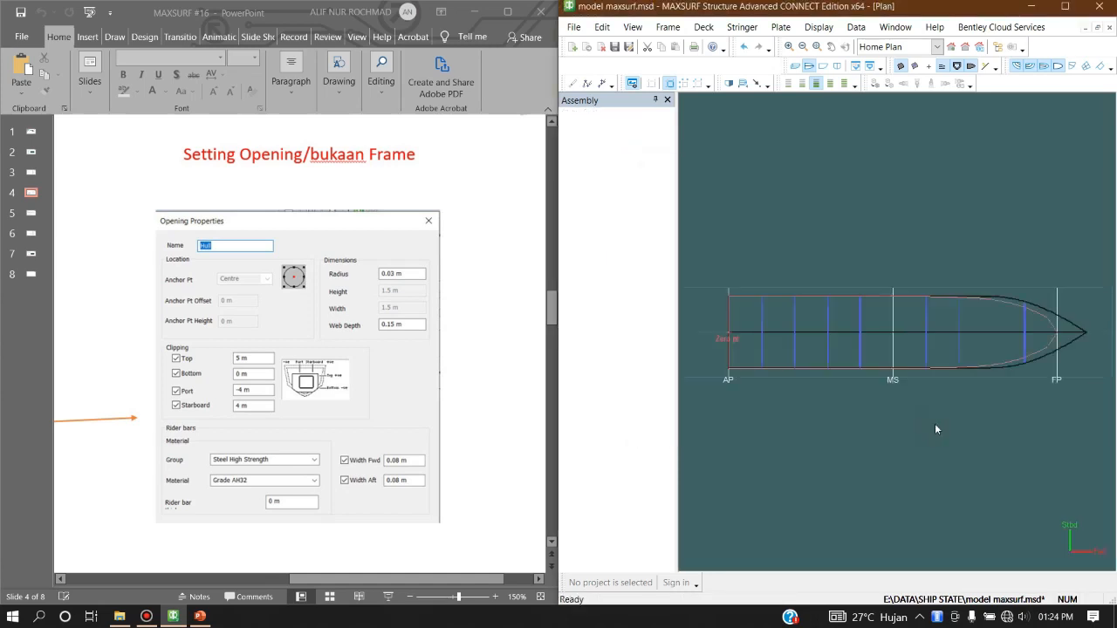
# - Show the rendered model in perspective and examine how deck 1 runs through the frames
pyautogui.click(795, 65)
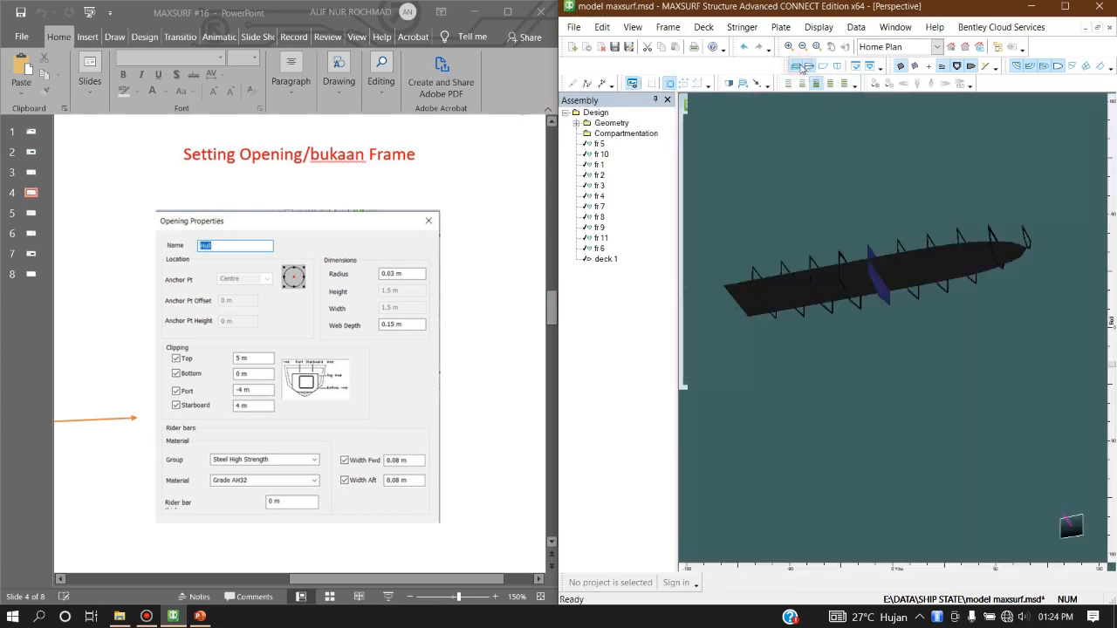
pyautogui.click(873, 84)
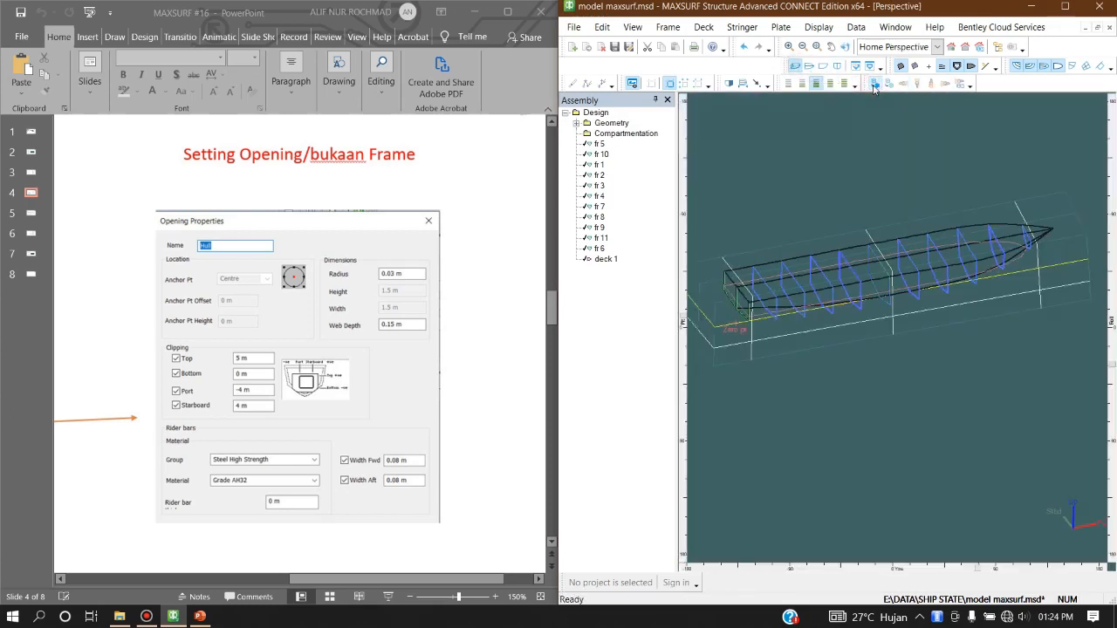
pyautogui.click(873, 83)
pyautogui.scroll(11, 852, 294)
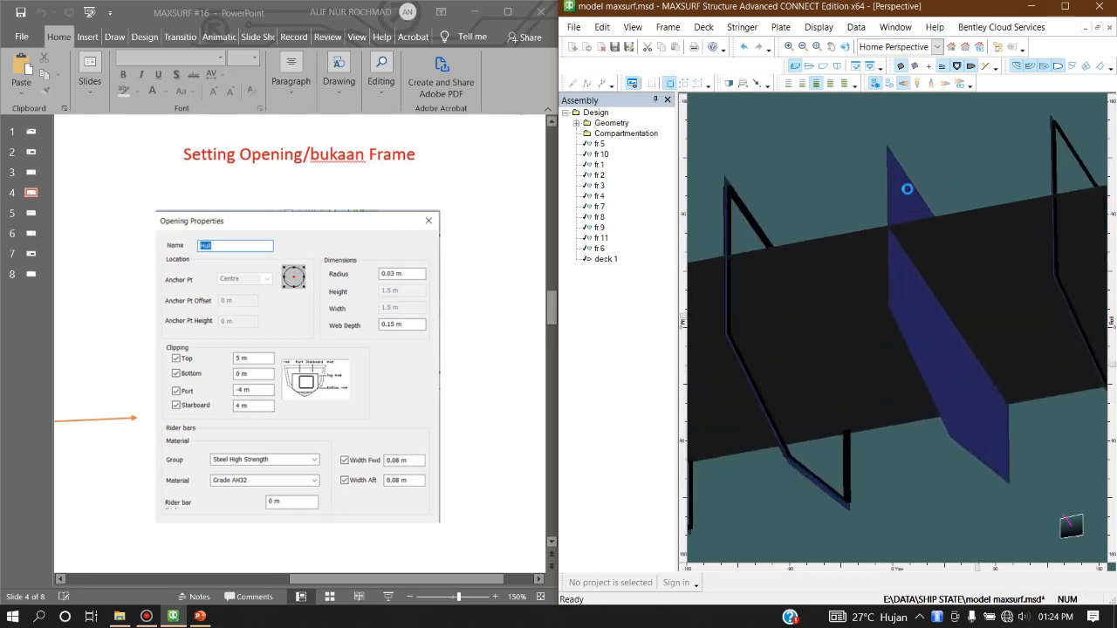
pyautogui.scroll(-7, 907, 351)
pyautogui.scroll(-3, 928, 344)
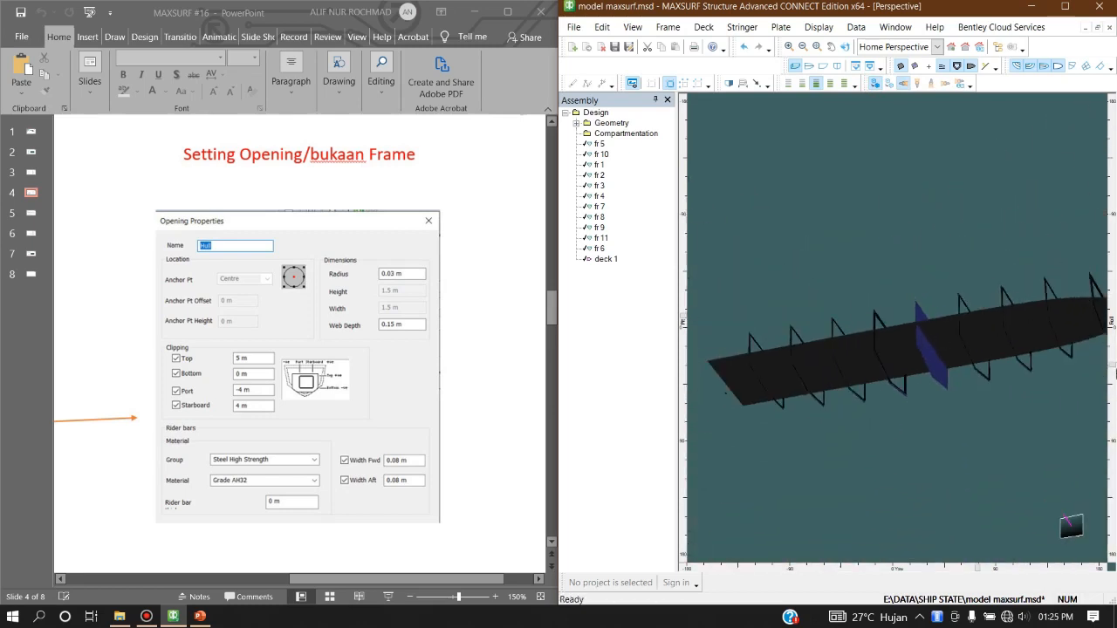
pyautogui.moveTo(1113, 371)
pyautogui.mouseDown()
pyautogui.moveTo(1112, 316)
pyautogui.moveTo(1112, 370)
pyautogui.moveTo(1112, 350)
pyautogui.moveTo(1101, 361)
pyautogui.mouseUp()
pyautogui.scroll(-2, 738, 235)
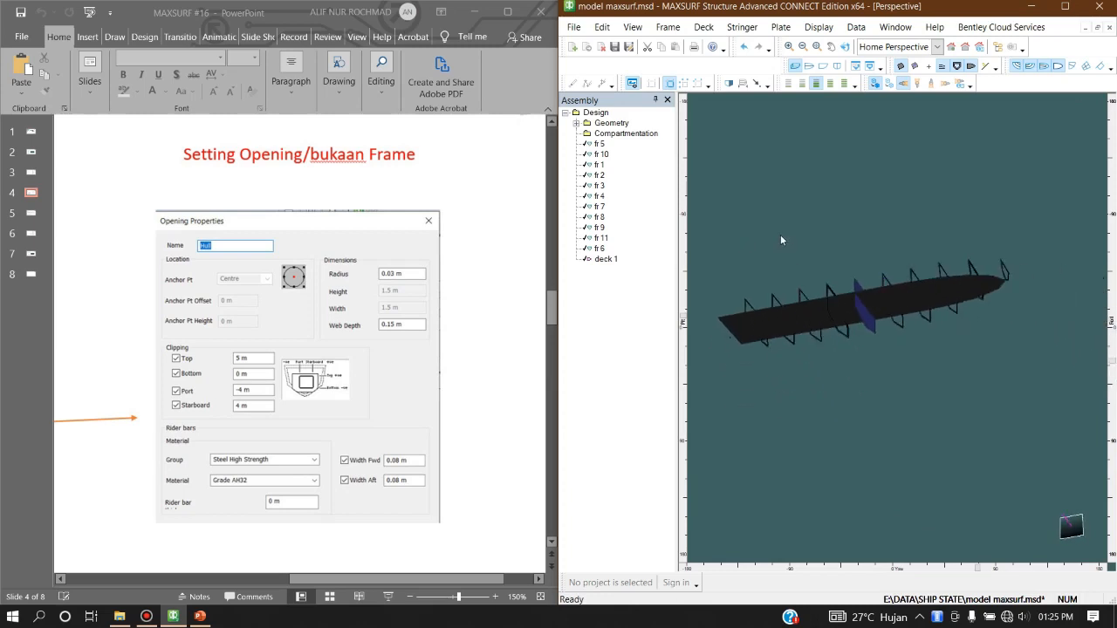
pyautogui.scroll(3, 1030, 240)
pyautogui.scroll(-4, 1039, 301)
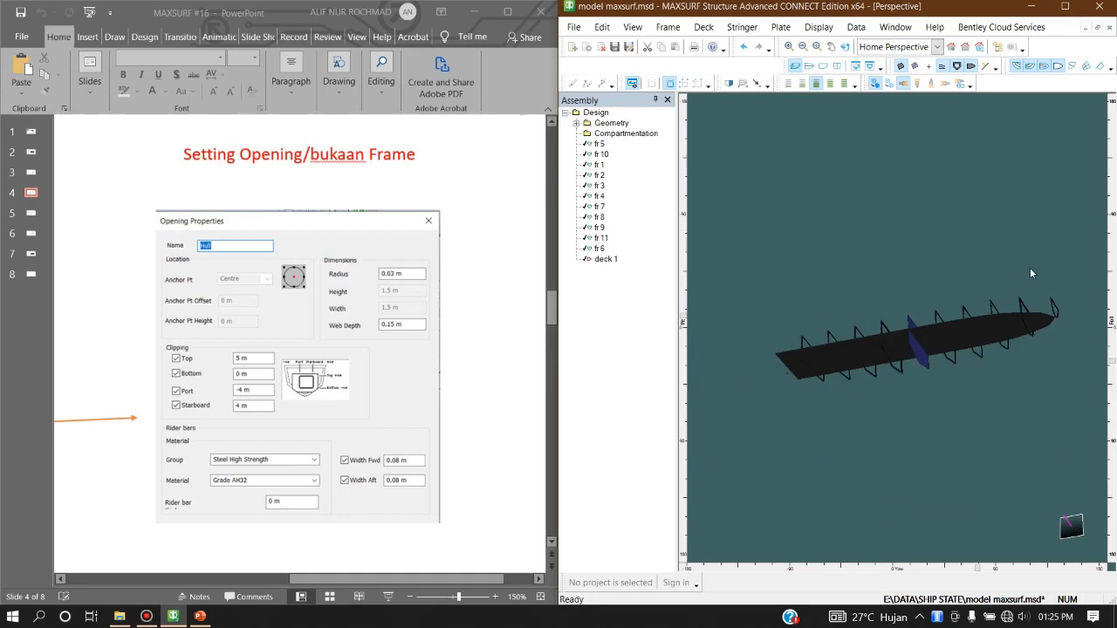
# - Start generating stringers, and bring up the Generate Stringer reference settings in the PowerPoint presentation
pyautogui.click(754, 31)
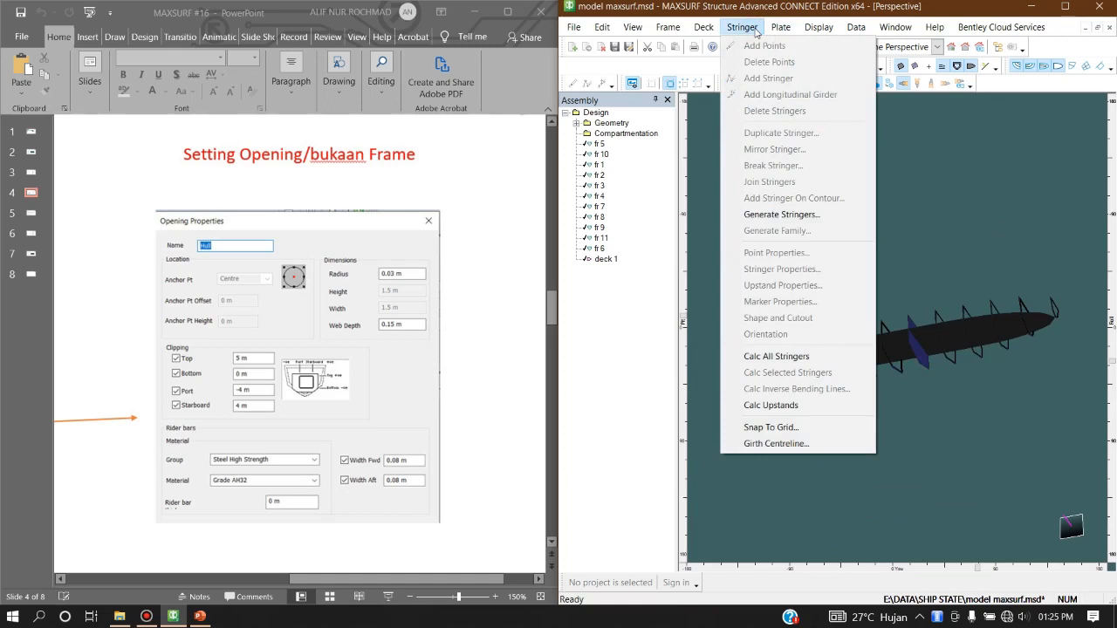
pyautogui.click(783, 217)
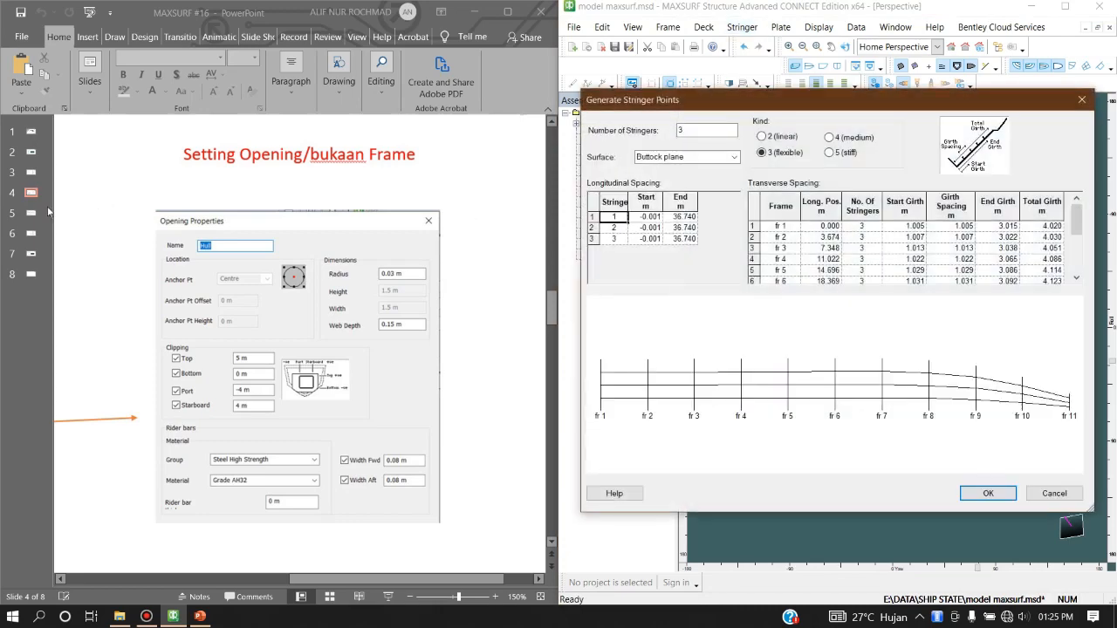
pyautogui.click(29, 218)
pyautogui.click(30, 214)
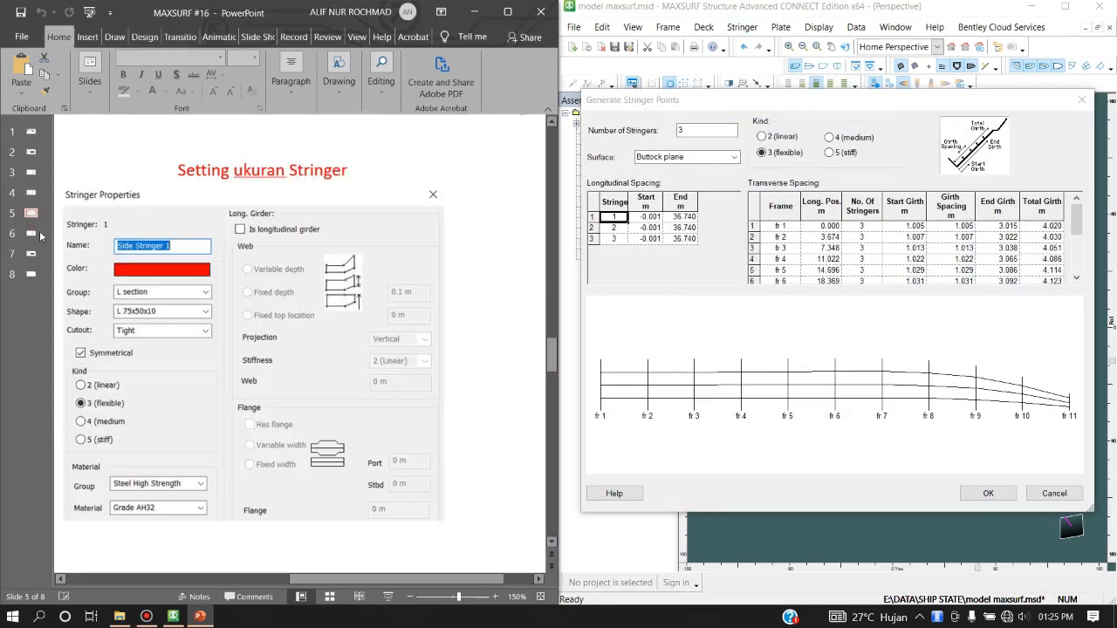
pyautogui.click(32, 186)
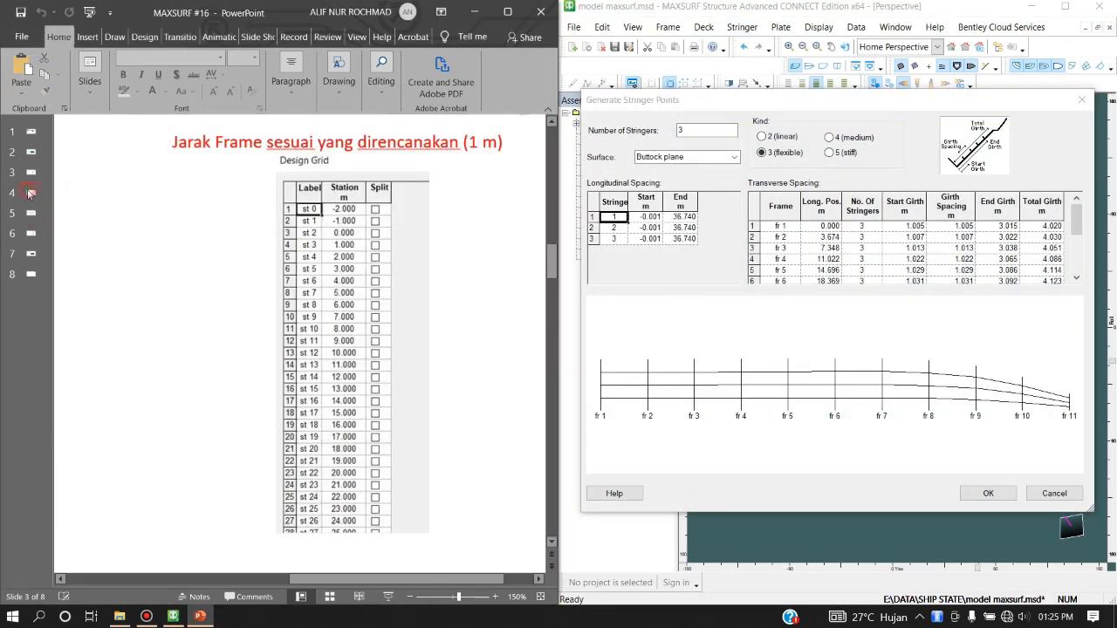
pyautogui.click(35, 201)
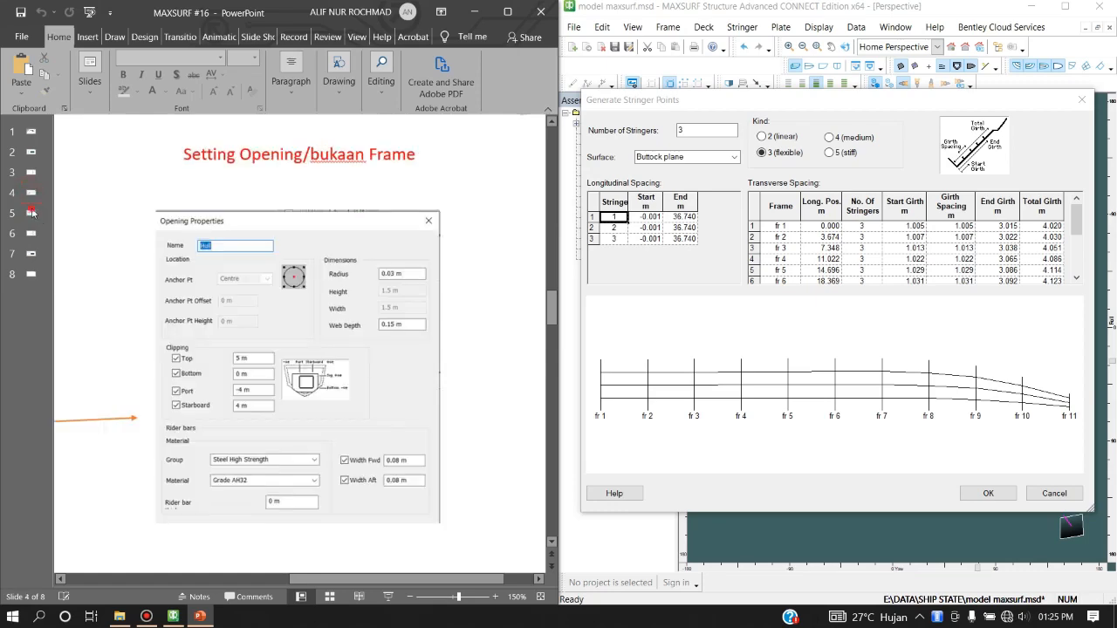
pyautogui.click(37, 223)
pyautogui.moveTo(390, 578); pyautogui.dragTo(131, 578)
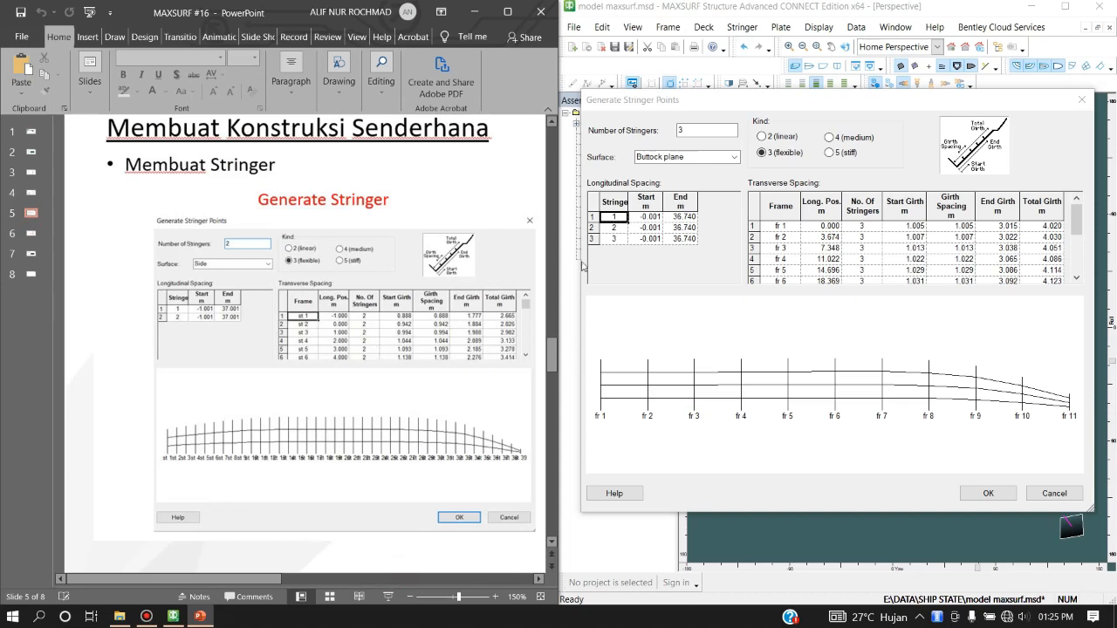
# - Set the number of stringers to 1 for the Buttock plane surface and select its longitudinal start value
pyautogui.click(688, 134)
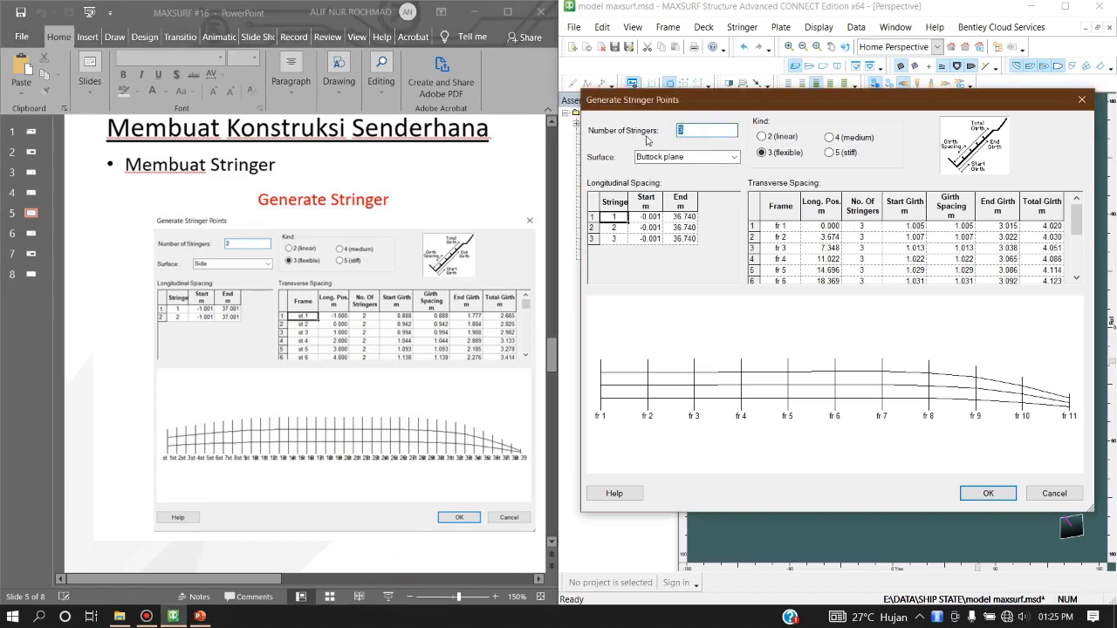
pyautogui.write('1')
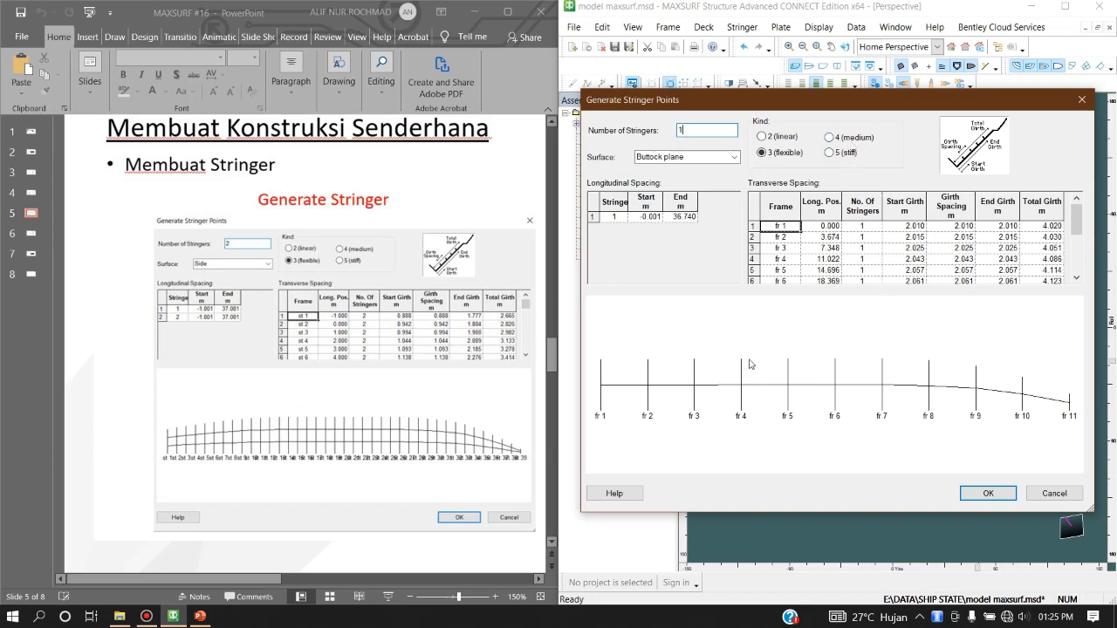
pyautogui.click(650, 217)
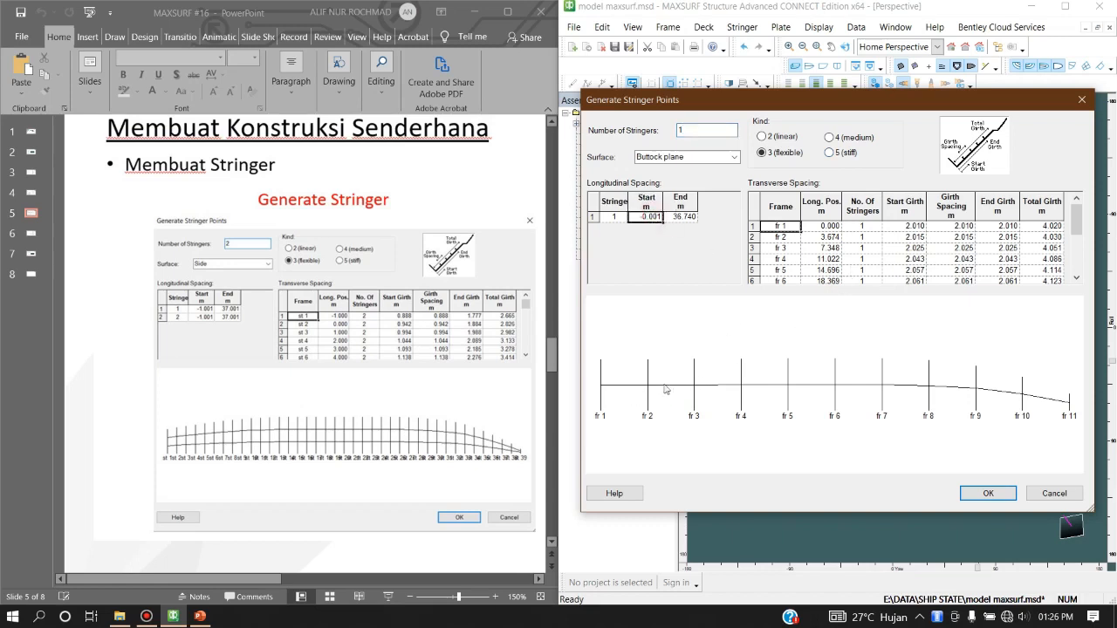
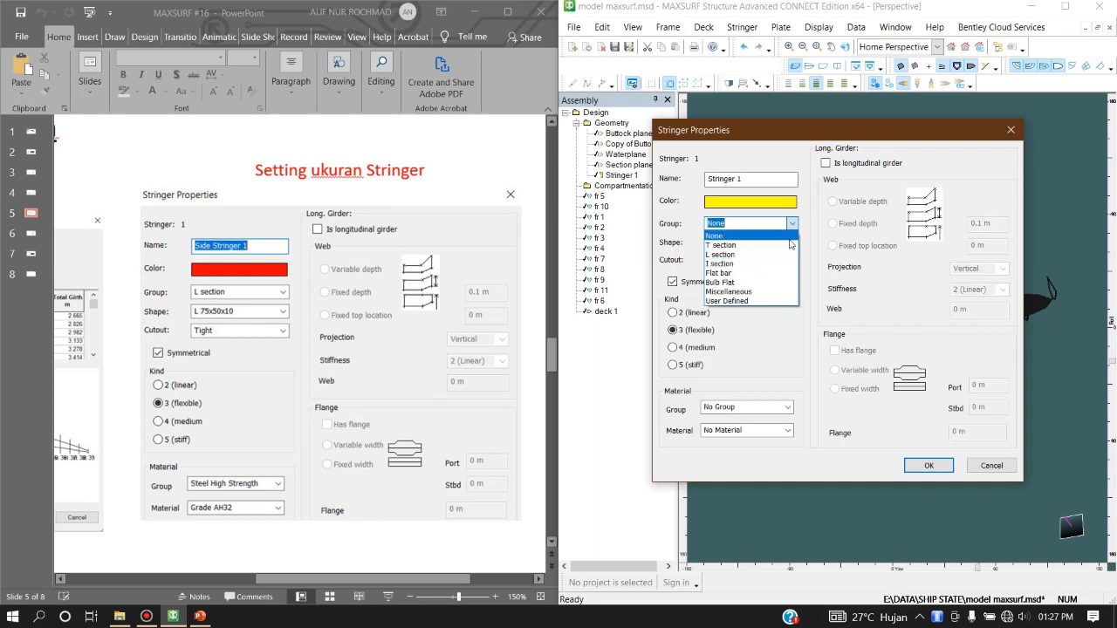
# - Give Stringer 1 the T section shape T 70x8/50x4 R4 with a Tight cutout and apply the properties
pyautogui.click(790, 245)
pyautogui.click(791, 242)
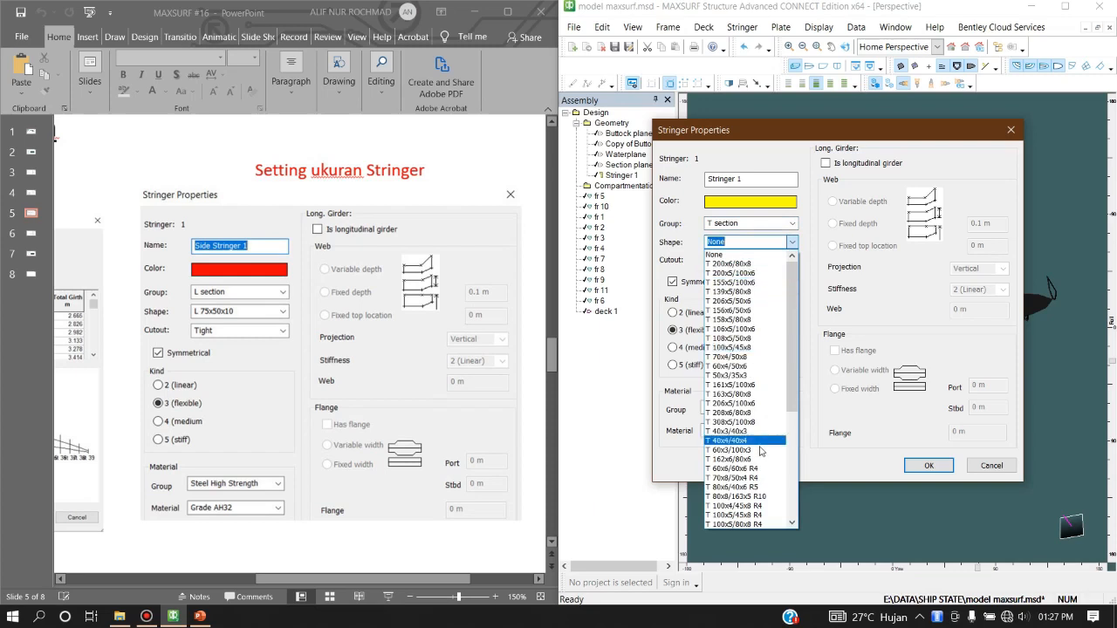
pyautogui.scroll(-3, 744, 491)
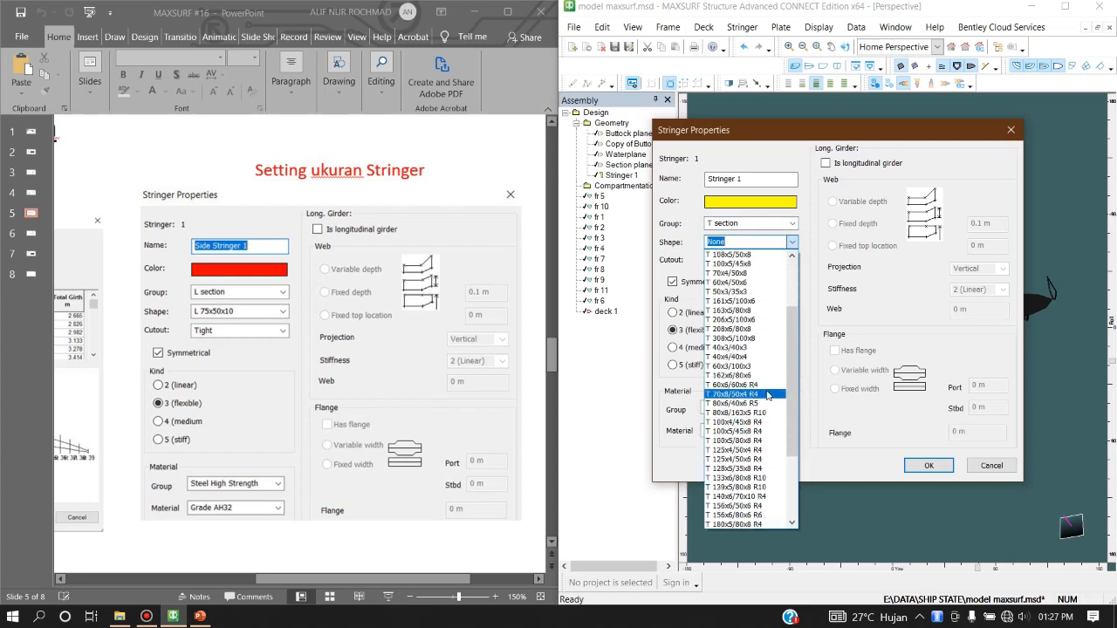
pyautogui.click(743, 394)
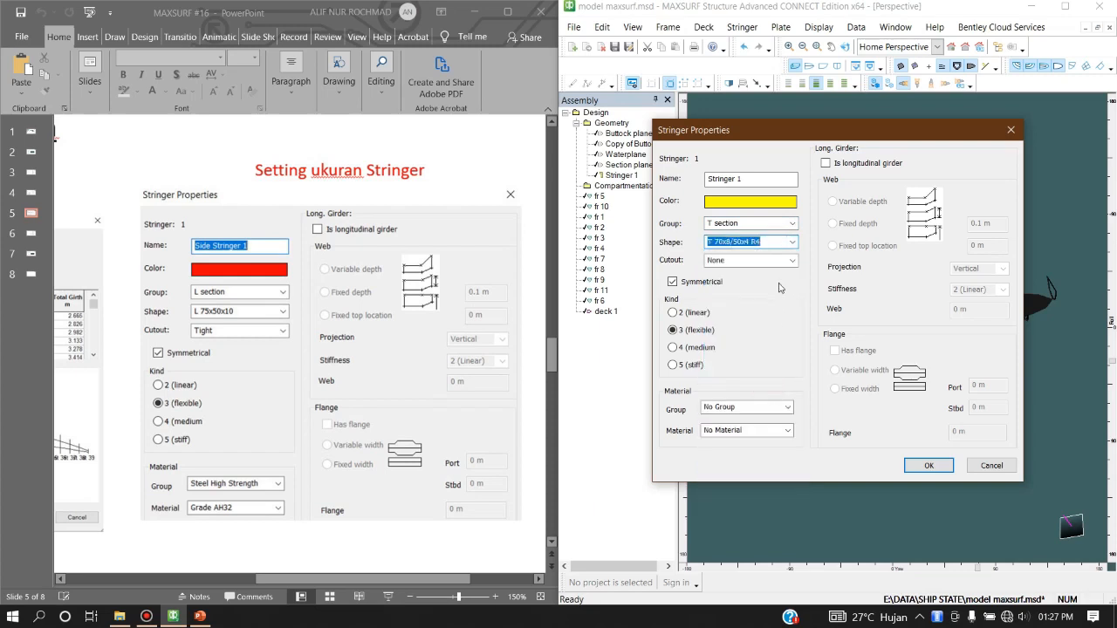
pyautogui.click(792, 260)
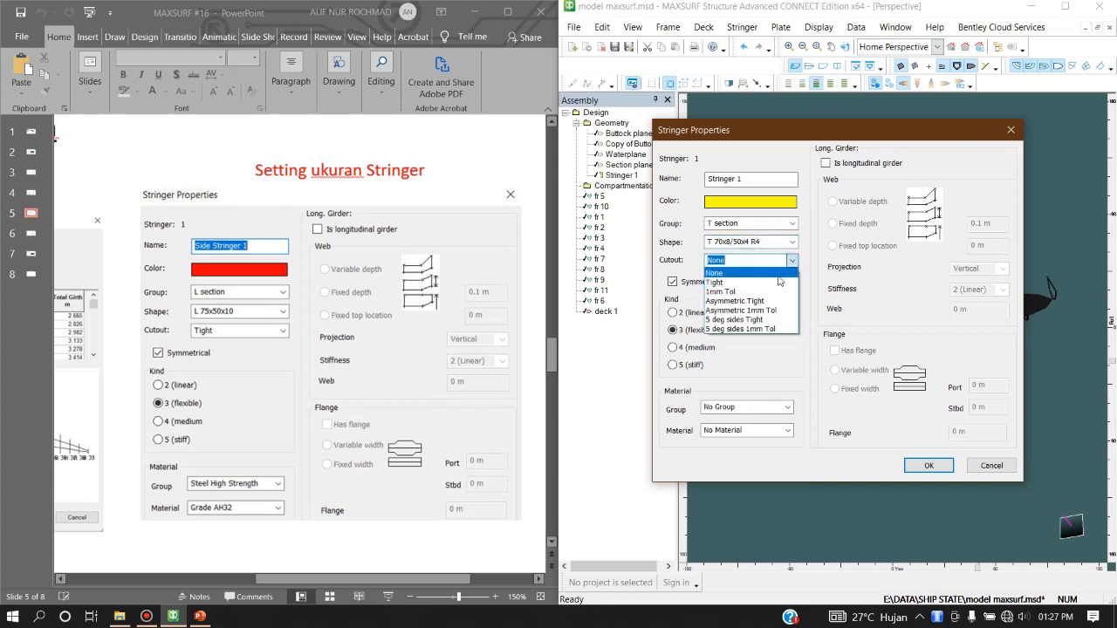
pyautogui.click(779, 283)
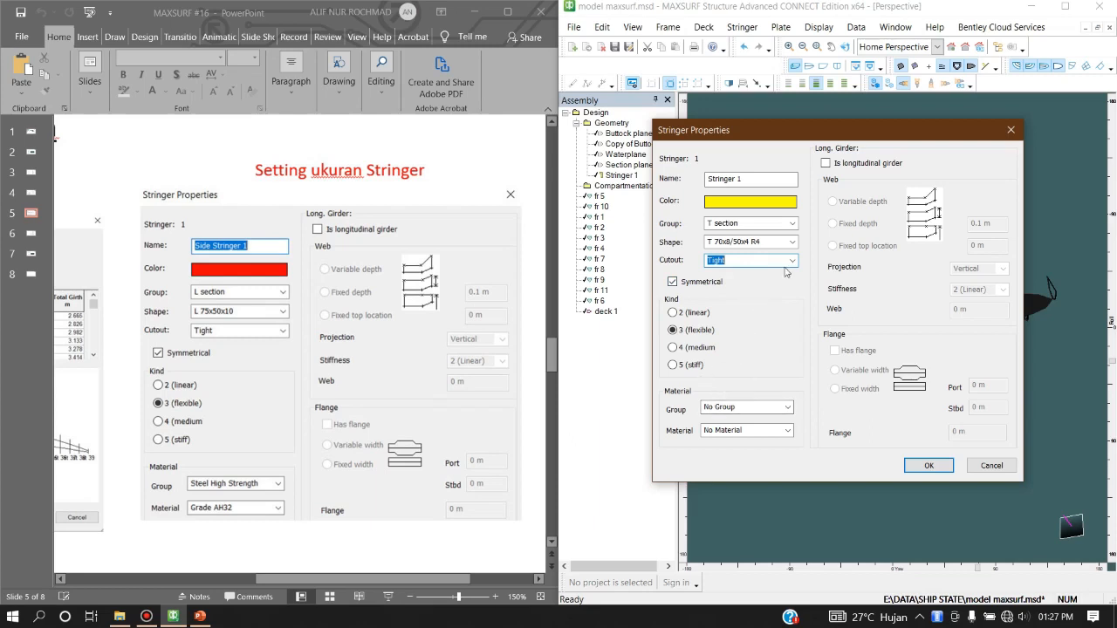
pyautogui.click(929, 464)
# - Examine how Stringer 1 runs along the hull and crosses the frames in the perspective view
pyautogui.scroll(10, 936, 354)
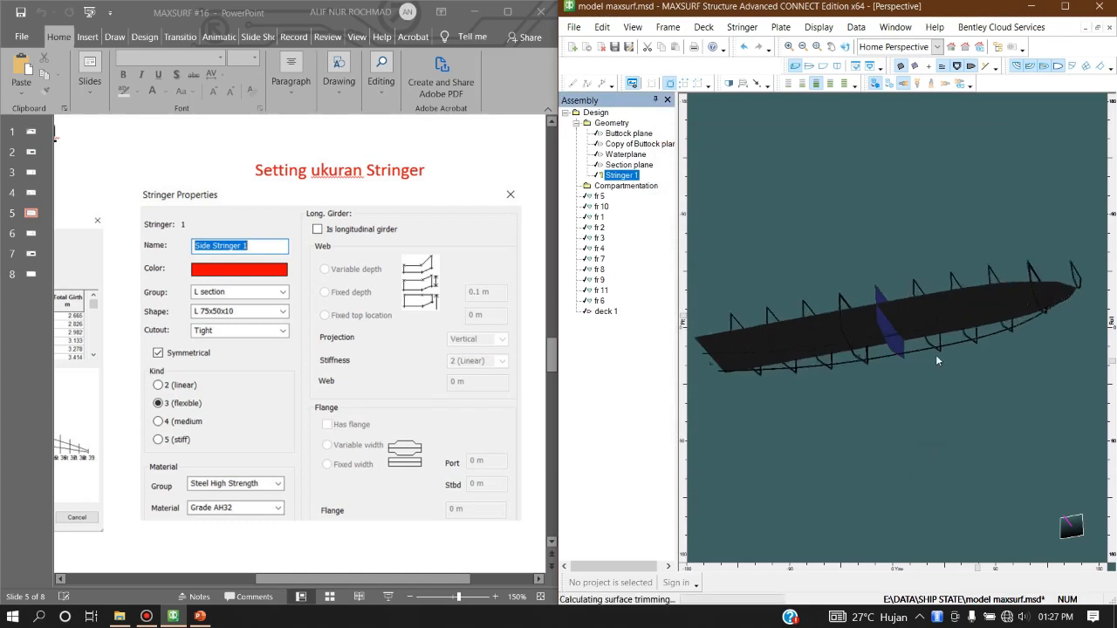
pyautogui.scroll(-5, 970, 310)
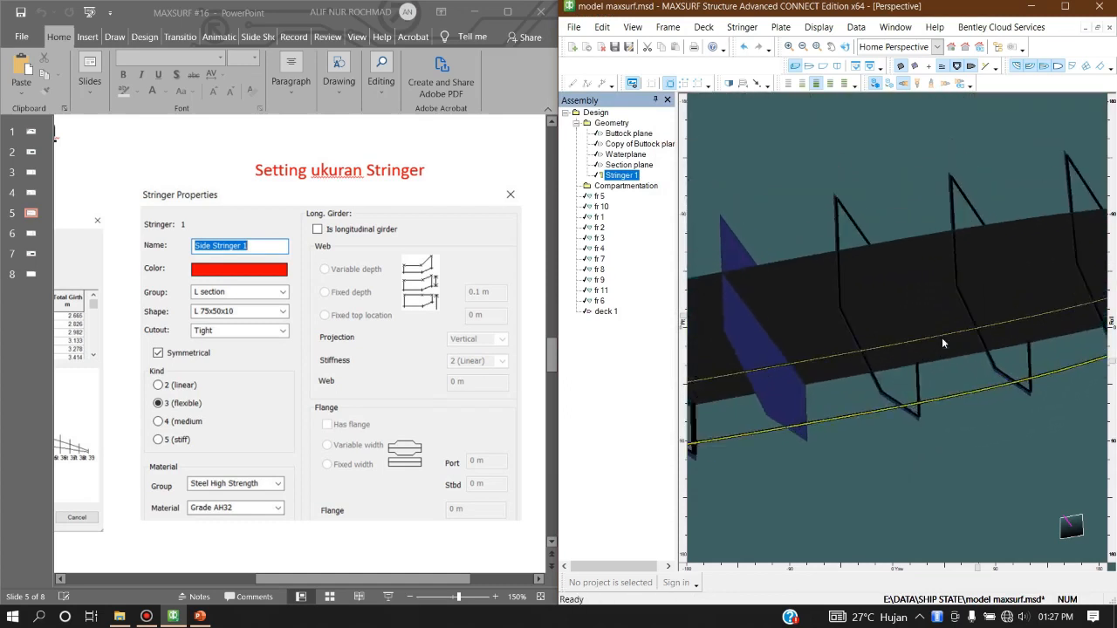
pyautogui.scroll(8, 941, 337)
pyautogui.scroll(-3, 889, 353)
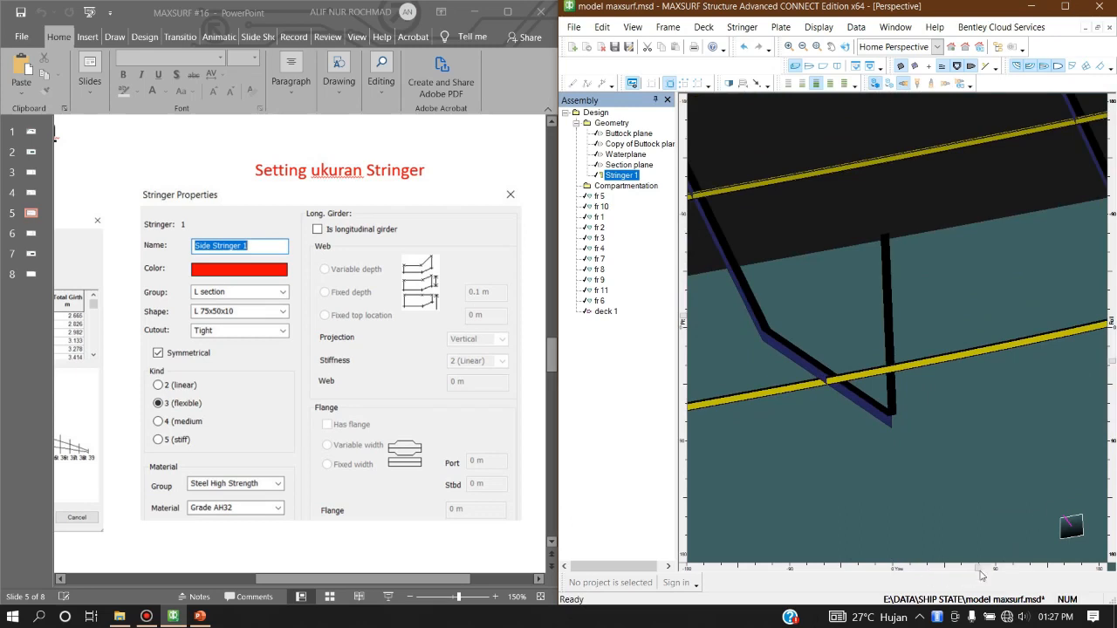
pyautogui.click(981, 568)
pyautogui.moveTo(978, 573)
pyautogui.mouseDown()
pyautogui.moveTo(967, 573)
pyautogui.moveTo(988, 569)
pyautogui.mouseUp()
pyautogui.scroll(-5, 975, 407)
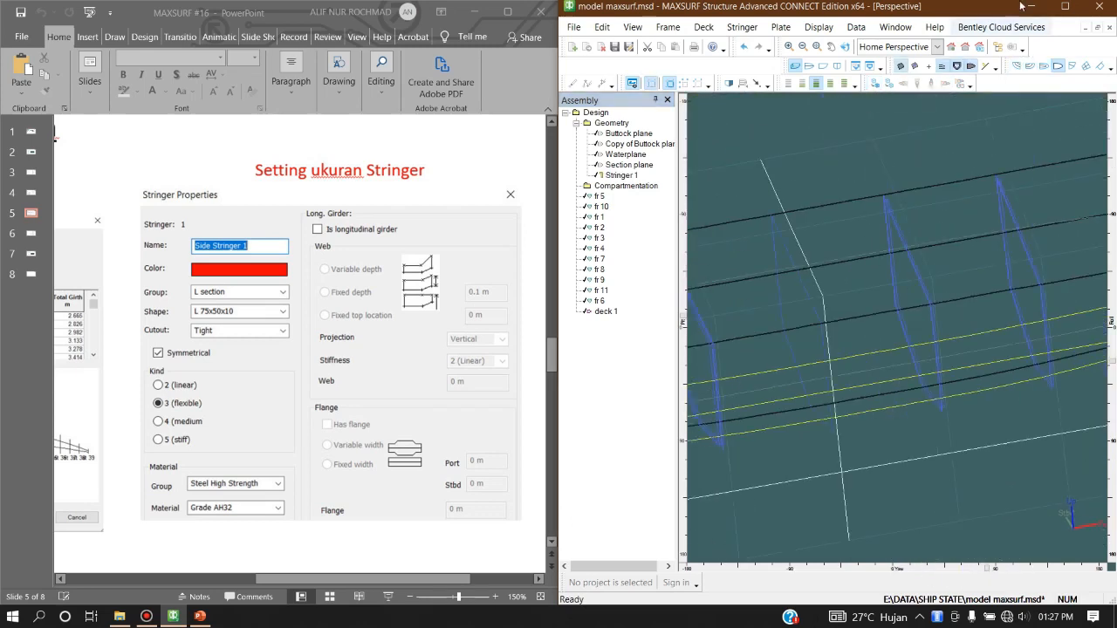
# - Maximize the MAXSURF window, render the model, and inspect the T-section stringer where it passes the frames
pyautogui.click(1064, 6)
pyautogui.scroll(-5, 824, 348)
pyautogui.scroll(-3, 764, 357)
pyautogui.click(317, 65)
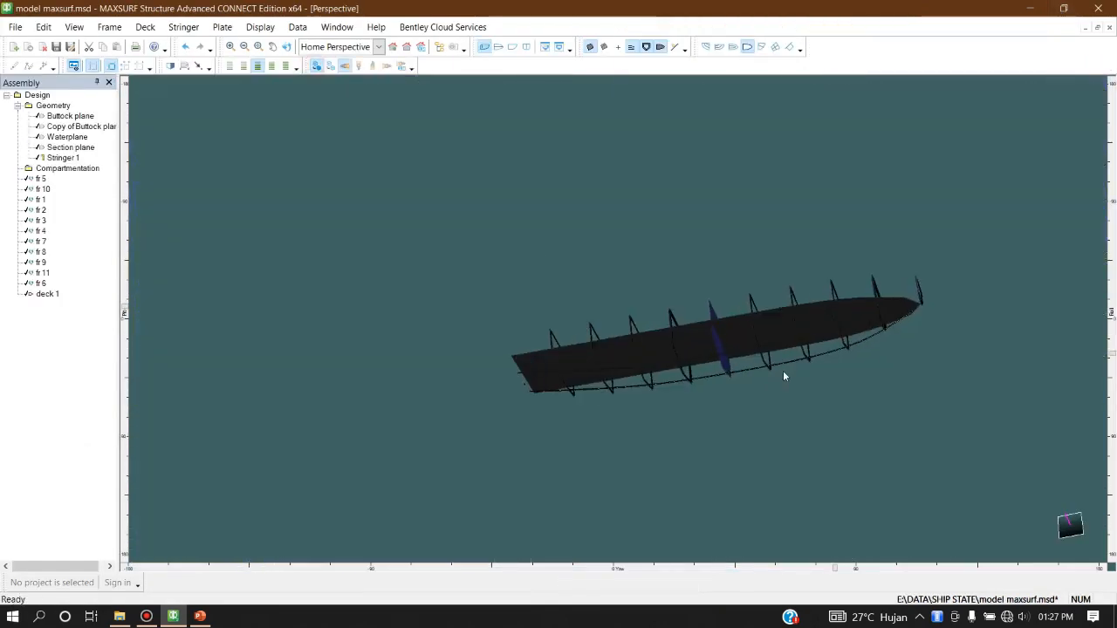
pyautogui.scroll(5, 783, 376)
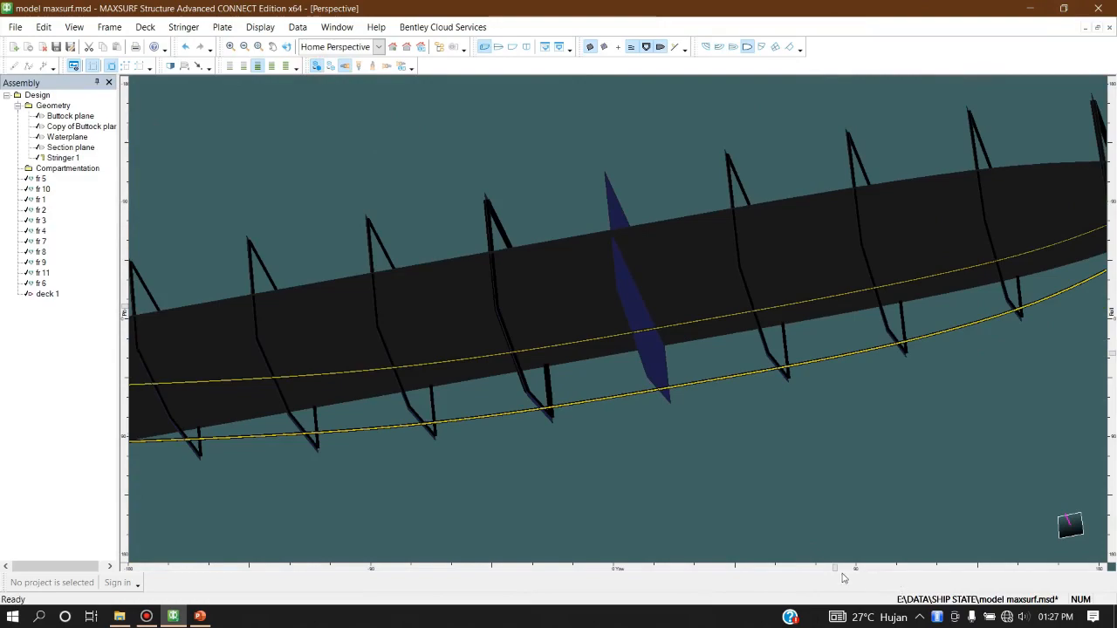
pyautogui.scroll(-5, 973, 549)
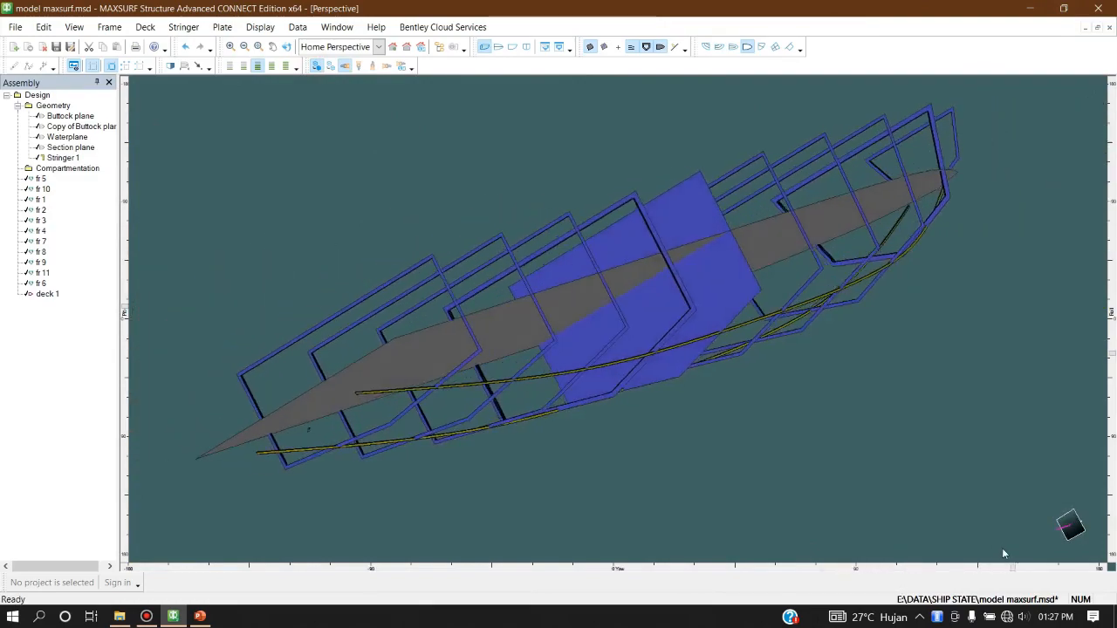
pyautogui.scroll(8, 952, 486)
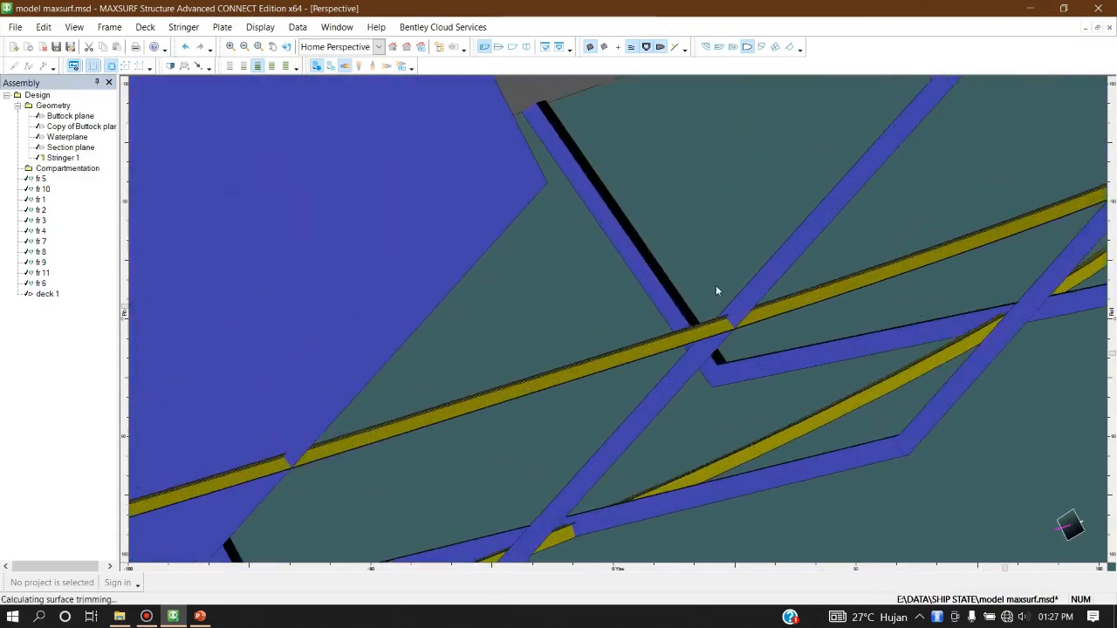
pyautogui.scroll(5, 745, 405)
pyautogui.scroll(-9, 735, 336)
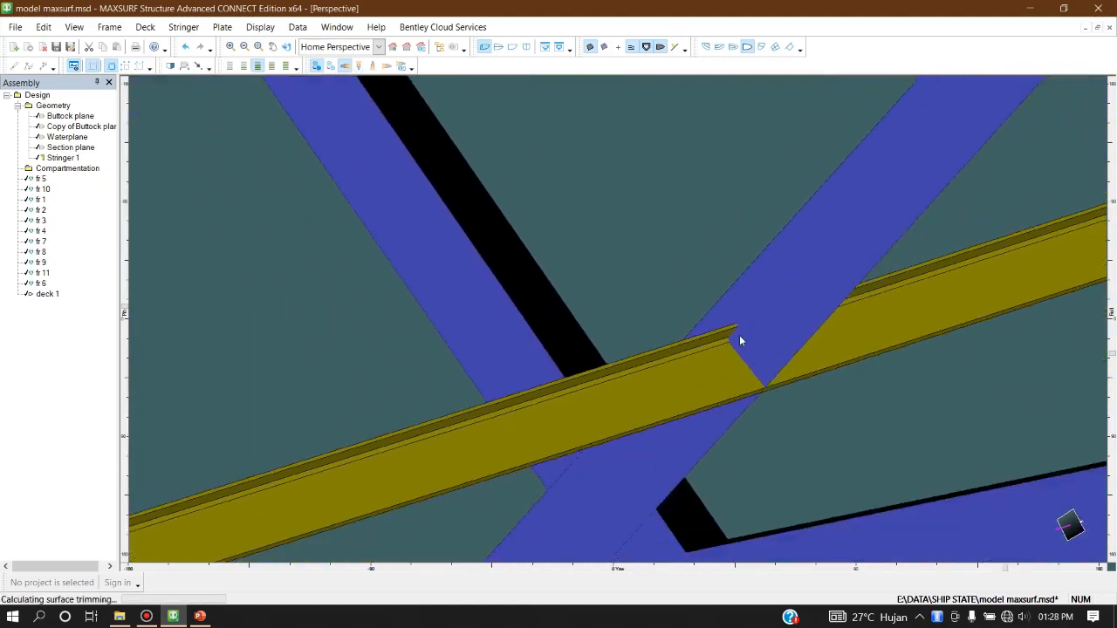
pyautogui.scroll(-8, 782, 363)
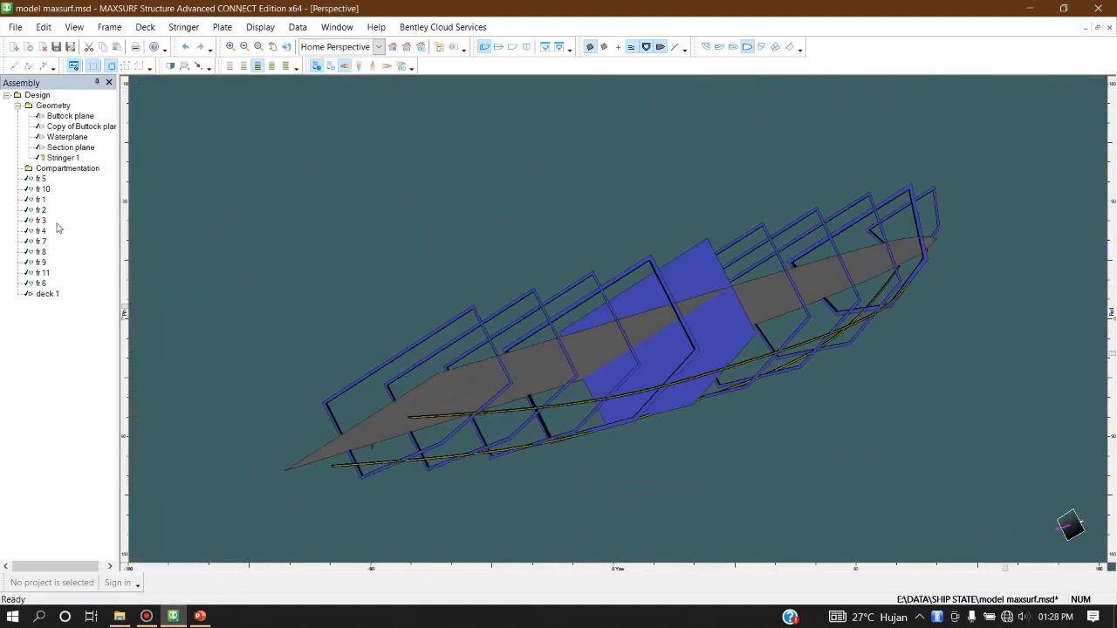
# - Inspect the stringer cutout at a frame near the stern, and review the whole structure from another angle
pyautogui.scroll(10, 506, 373)
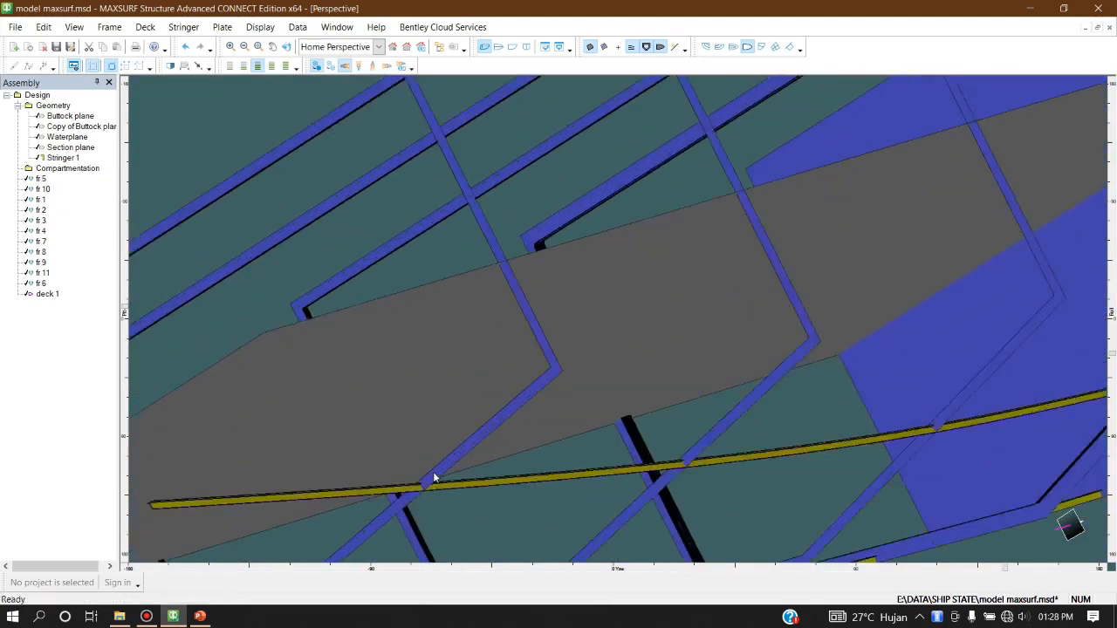
pyautogui.scroll(8, 421, 367)
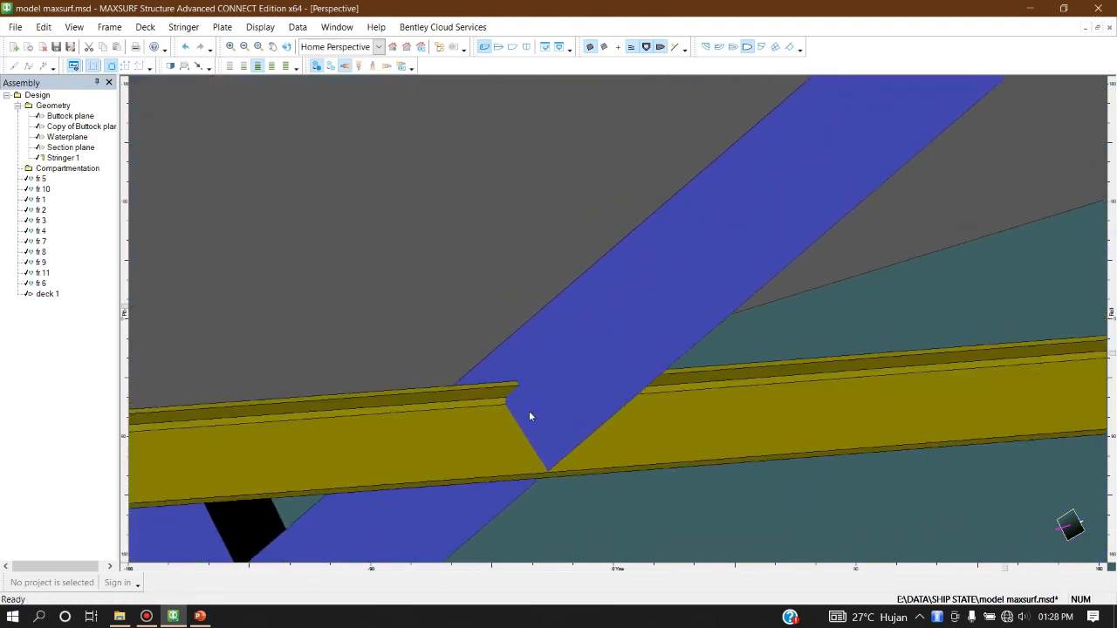
pyautogui.scroll(-3, 695, 414)
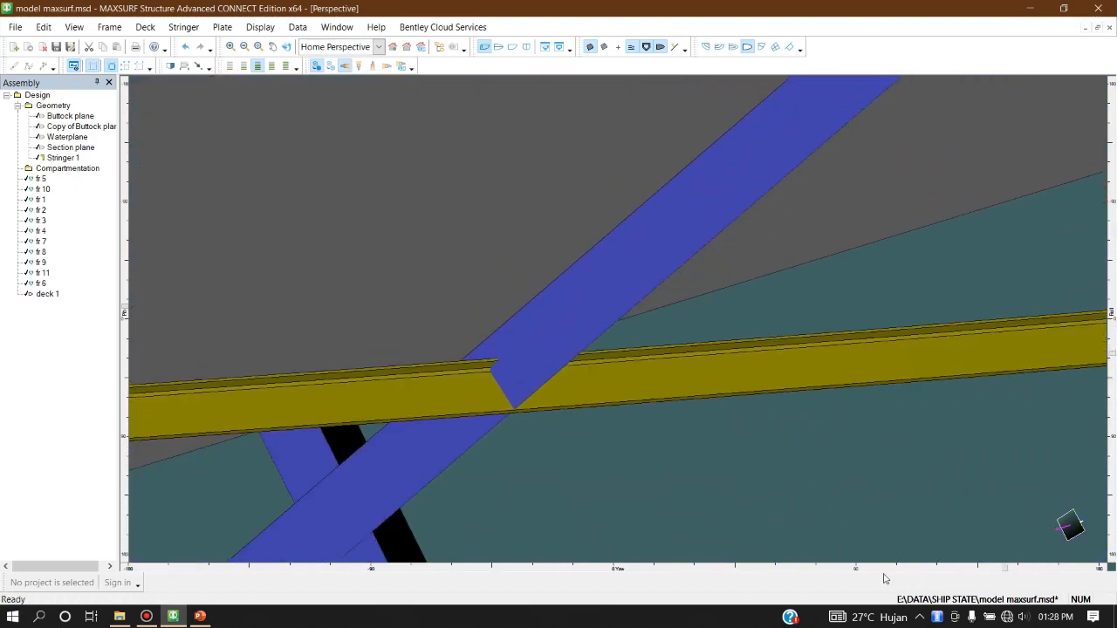
pyautogui.scroll(-5, 1007, 562)
pyautogui.scroll(-4, 695, 366)
pyautogui.scroll(-2, 747, 325)
pyautogui.scroll(5, 684, 393)
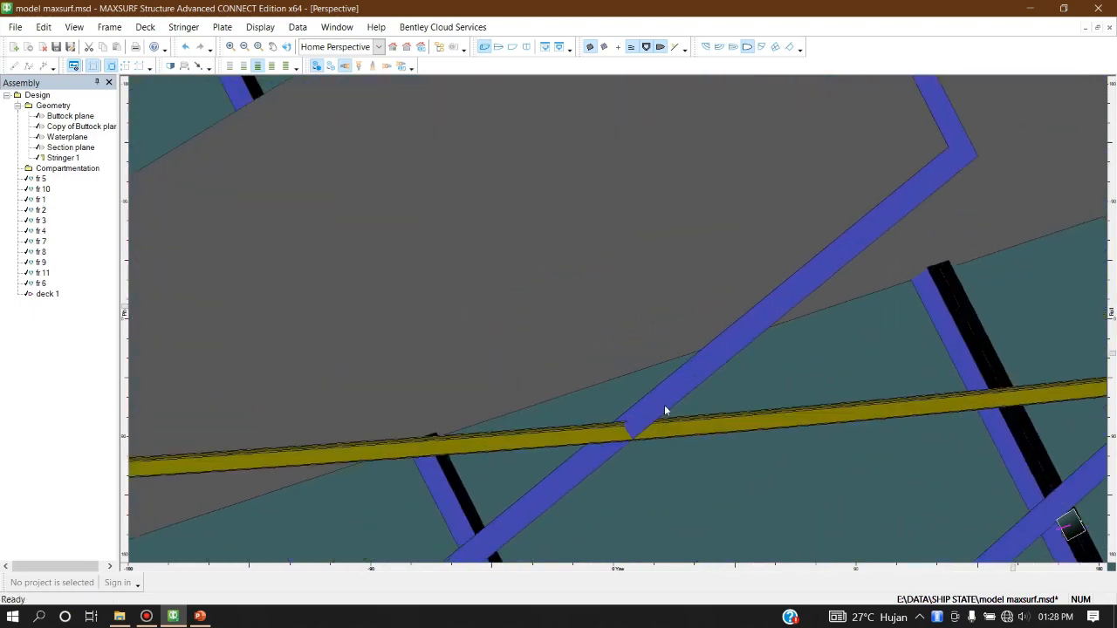
pyautogui.scroll(-4, 584, 402)
pyautogui.scroll(-6, 585, 401)
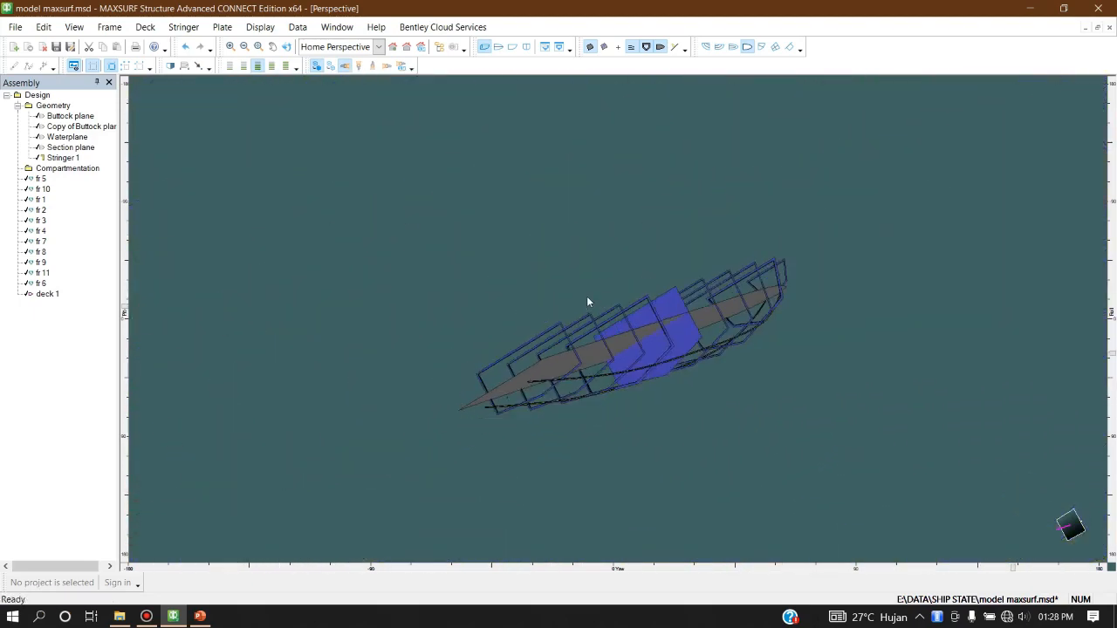
pyautogui.scroll(2, 583, 300)
pyautogui.moveTo(1014, 573); pyautogui.dragTo(954, 579)
pyautogui.scroll(9, 873, 359)
pyautogui.scroll(-7, 792, 349)
pyautogui.scroll(-4, 705, 327)
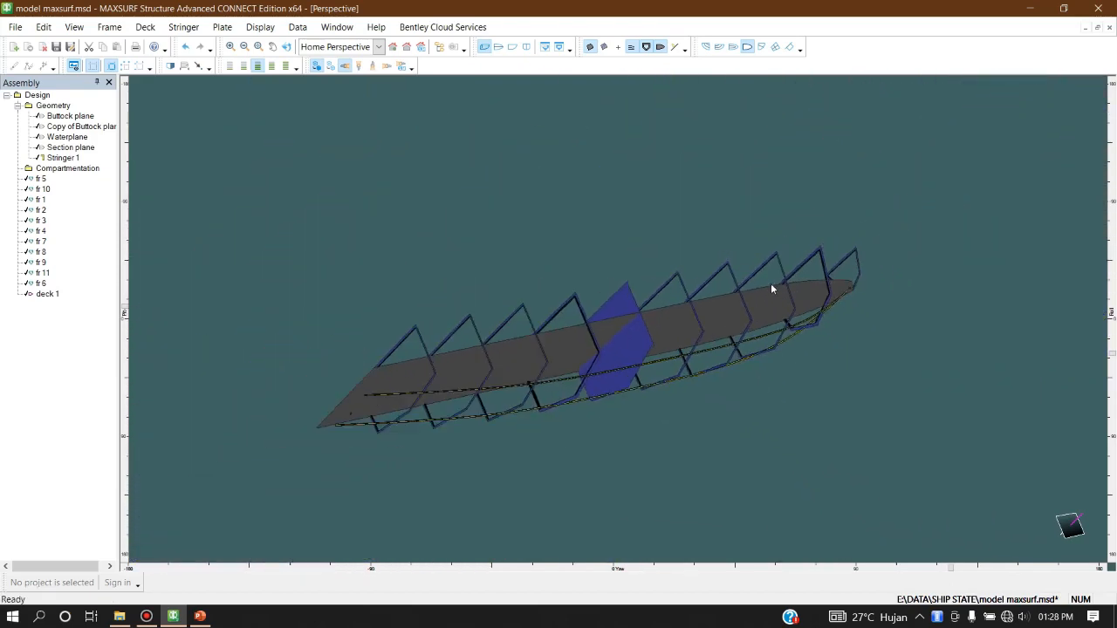
# - Add a surface plate on the Buttock plane with material group Steel High Strength and material Grade AH32
pyautogui.click(222, 27)
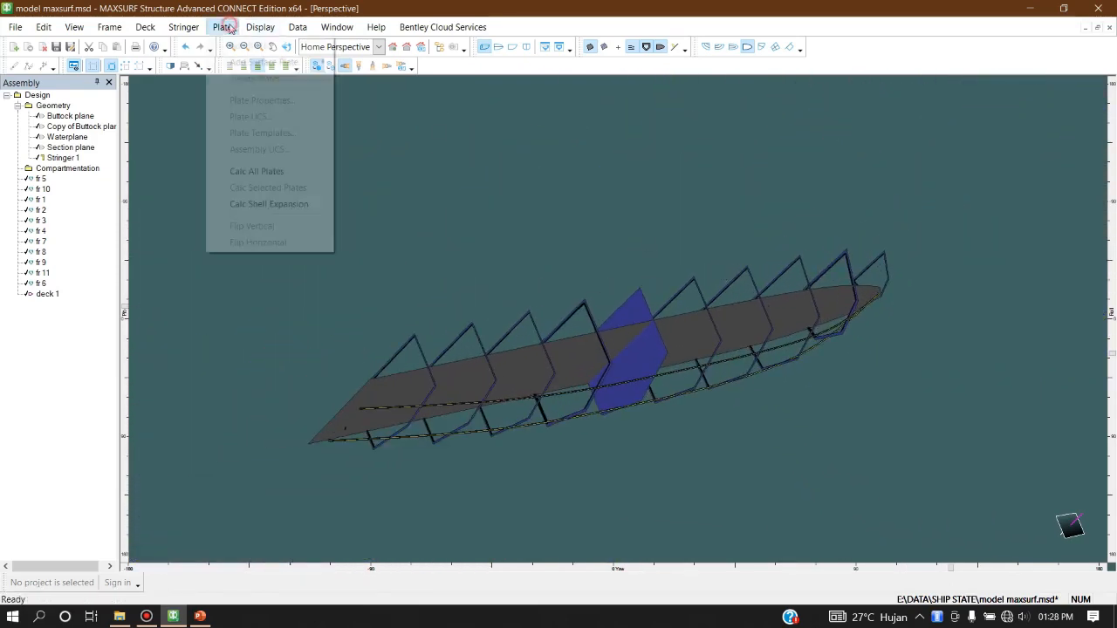
pyautogui.moveTo(308, 70)
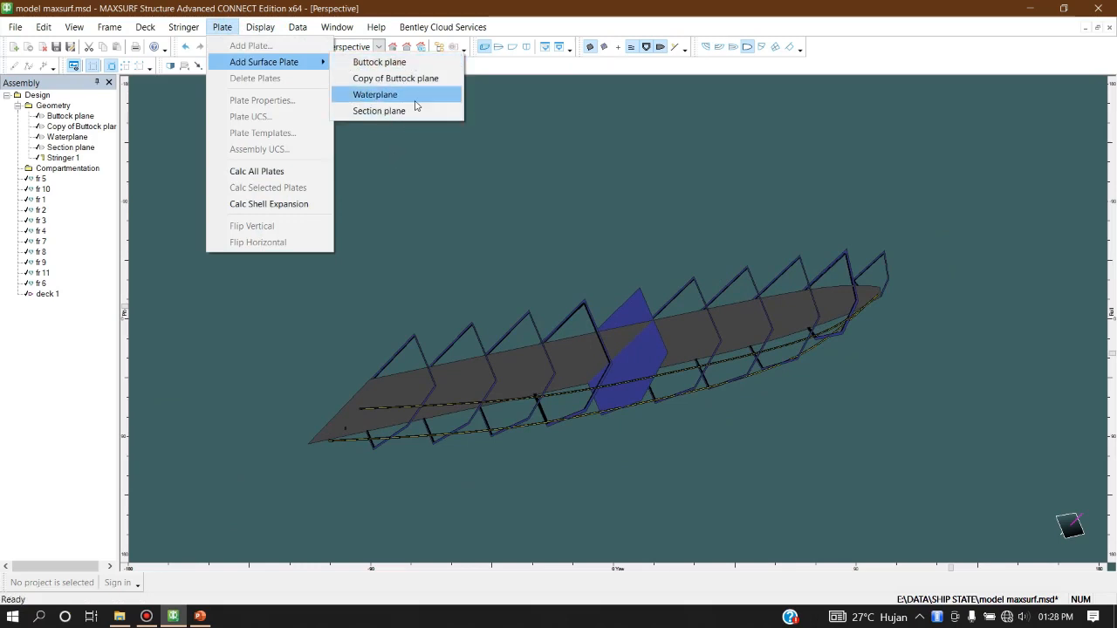
pyautogui.click(438, 64)
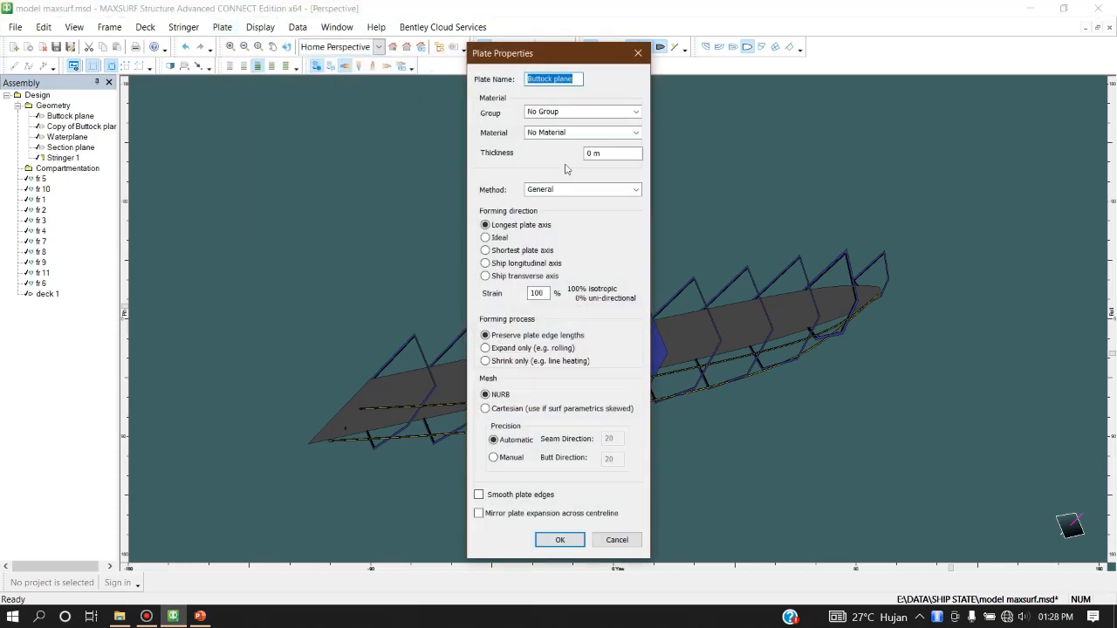
pyautogui.click(578, 110)
pyautogui.click(636, 111)
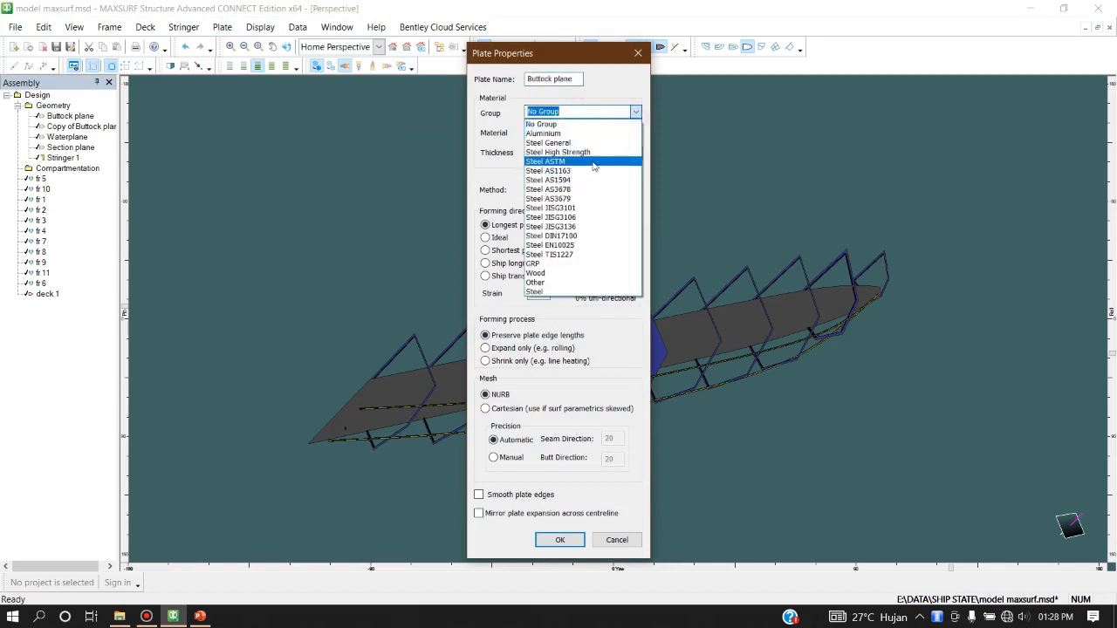
pyautogui.click(594, 156)
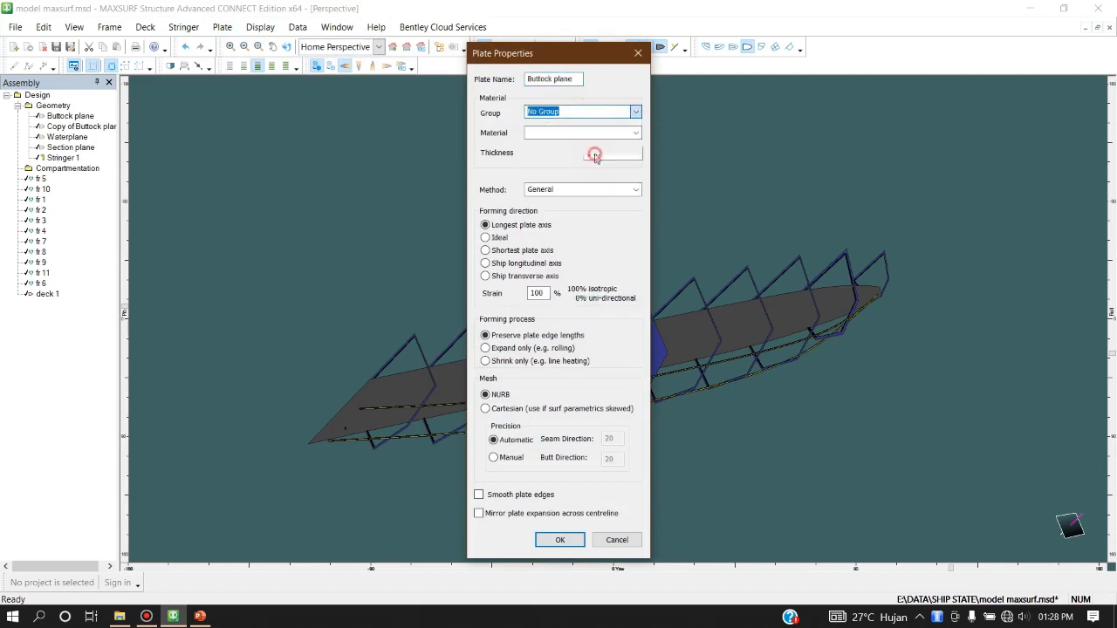
pyautogui.click(635, 132)
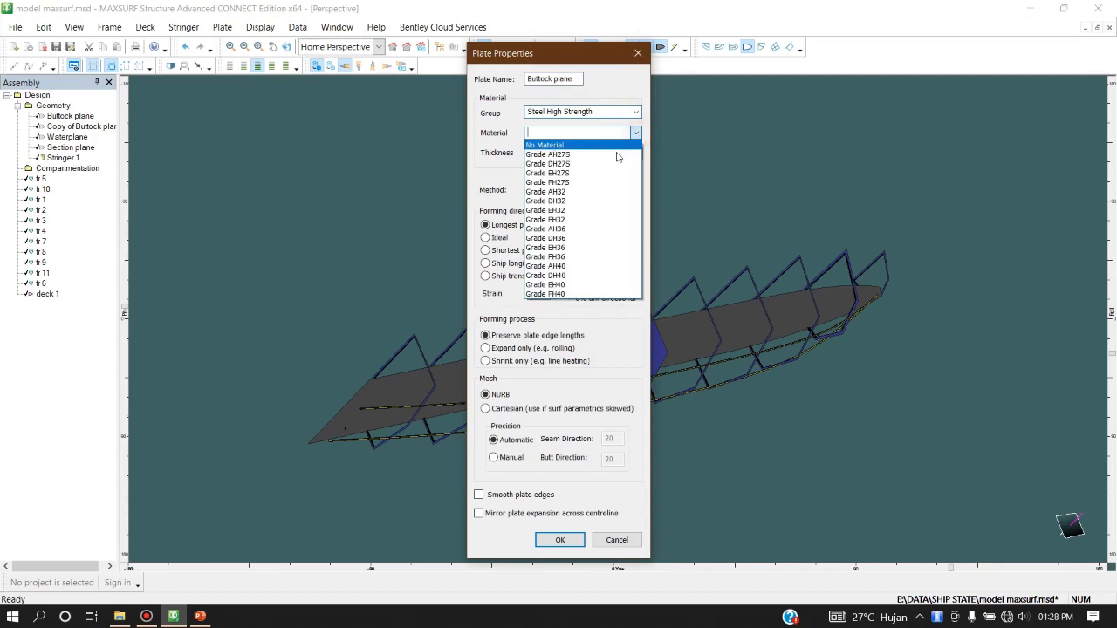
pyautogui.click(576, 192)
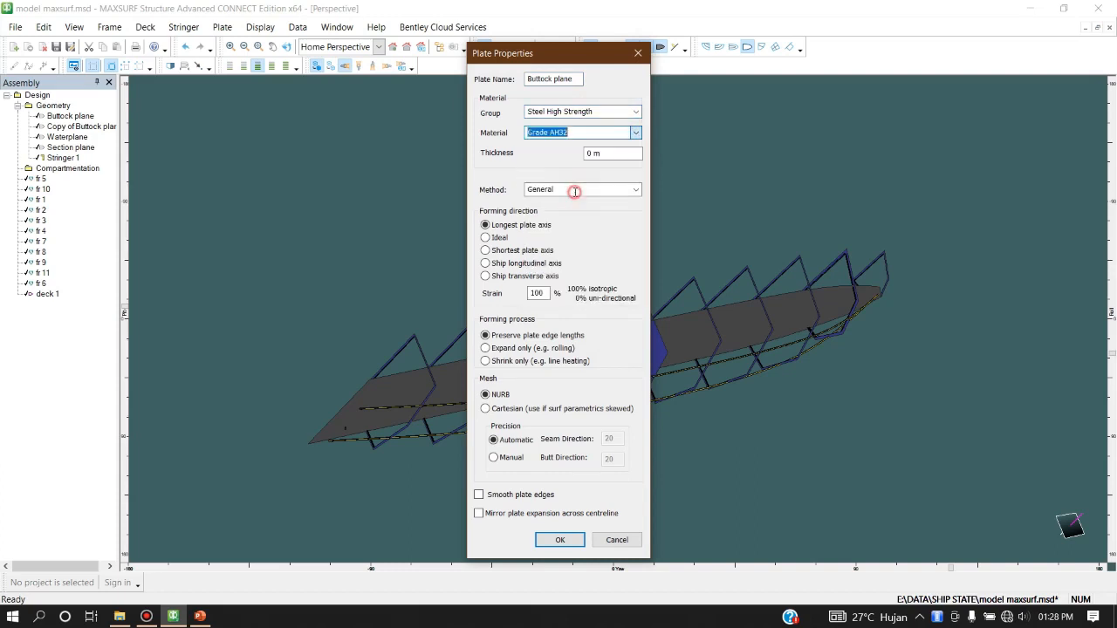
# - Keep the General method, enable smooth plate edges, and create the Buttock plane plate, acknowledging the mesh notice
pyautogui.click(638, 189)
pyautogui.click(639, 189)
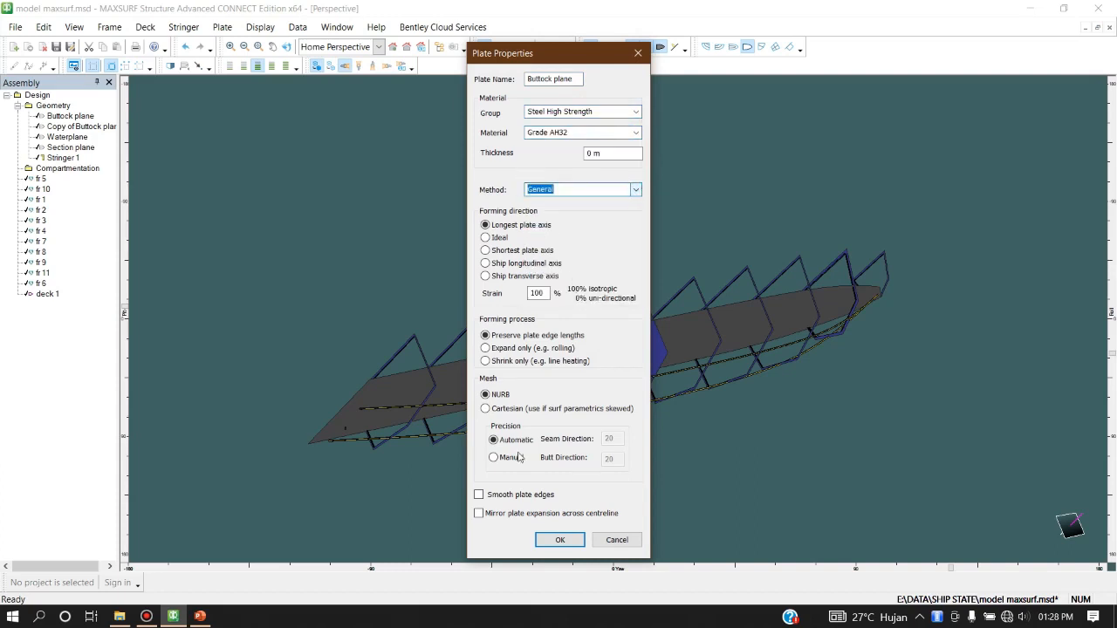
pyautogui.click(541, 496)
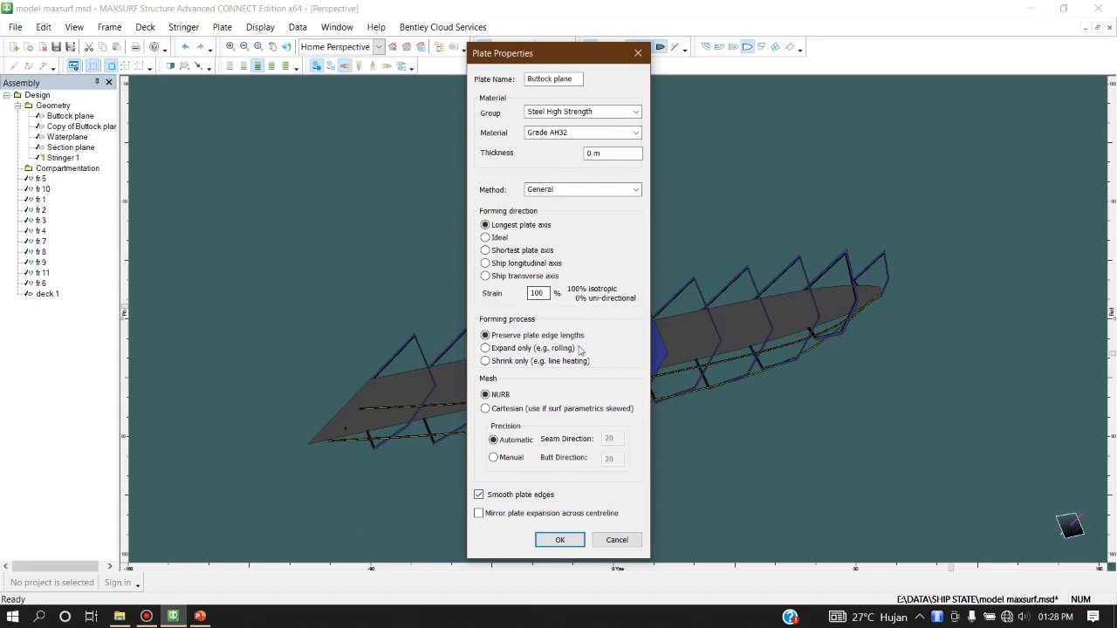
pyautogui.click(560, 540)
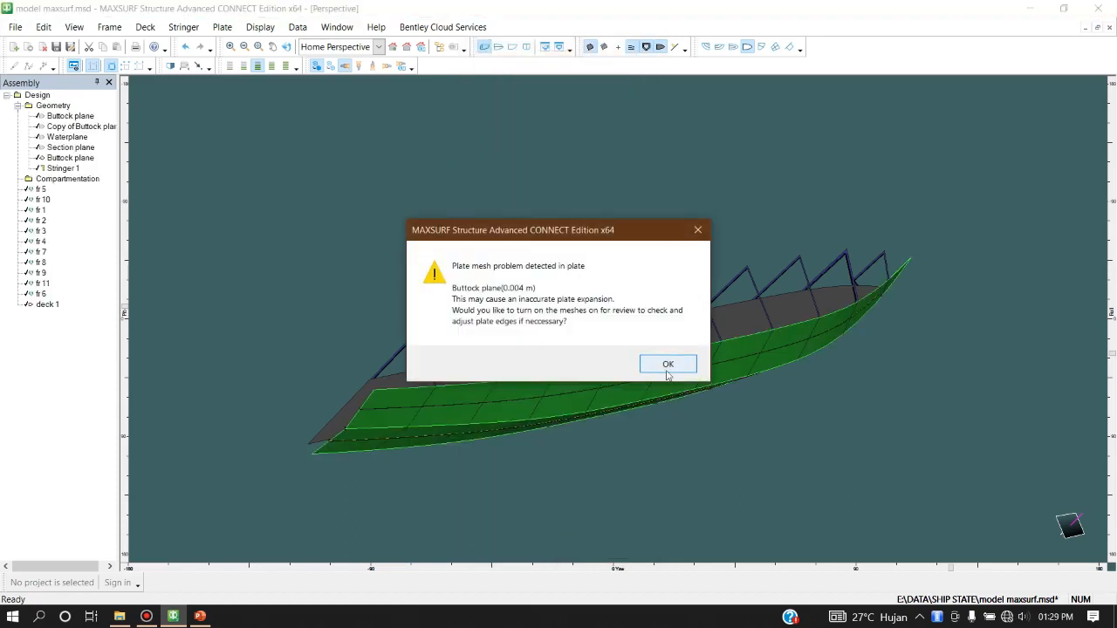
pyautogui.click(668, 365)
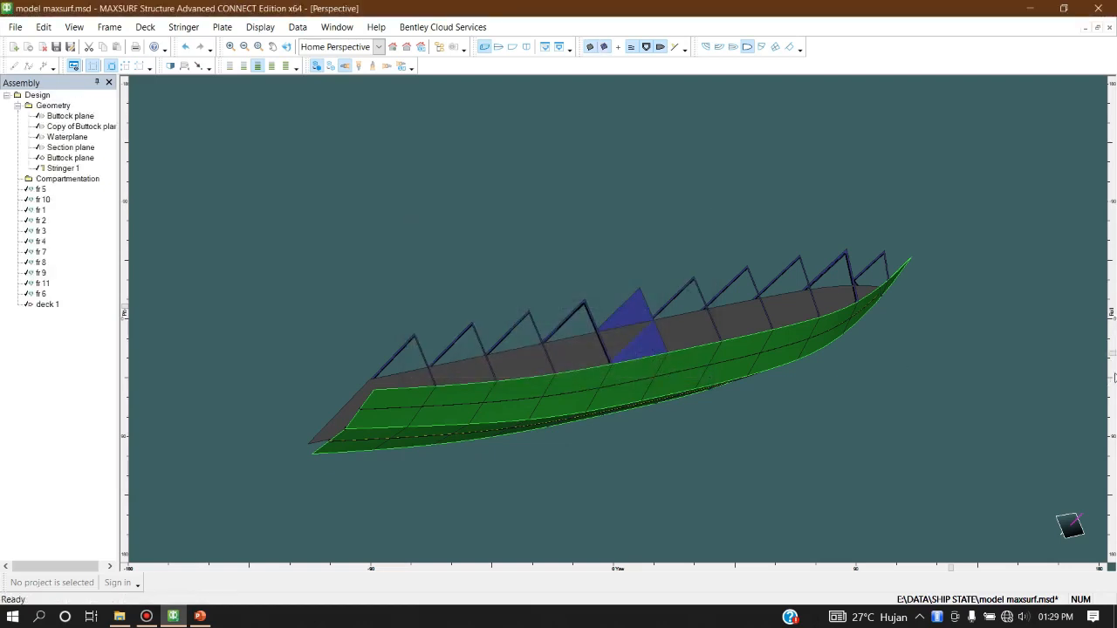
# - Inspect the new hull surface plate and the stringer where it meets the solid plate frame
pyautogui.moveTo(1114, 354); pyautogui.dragTo(1113, 297)
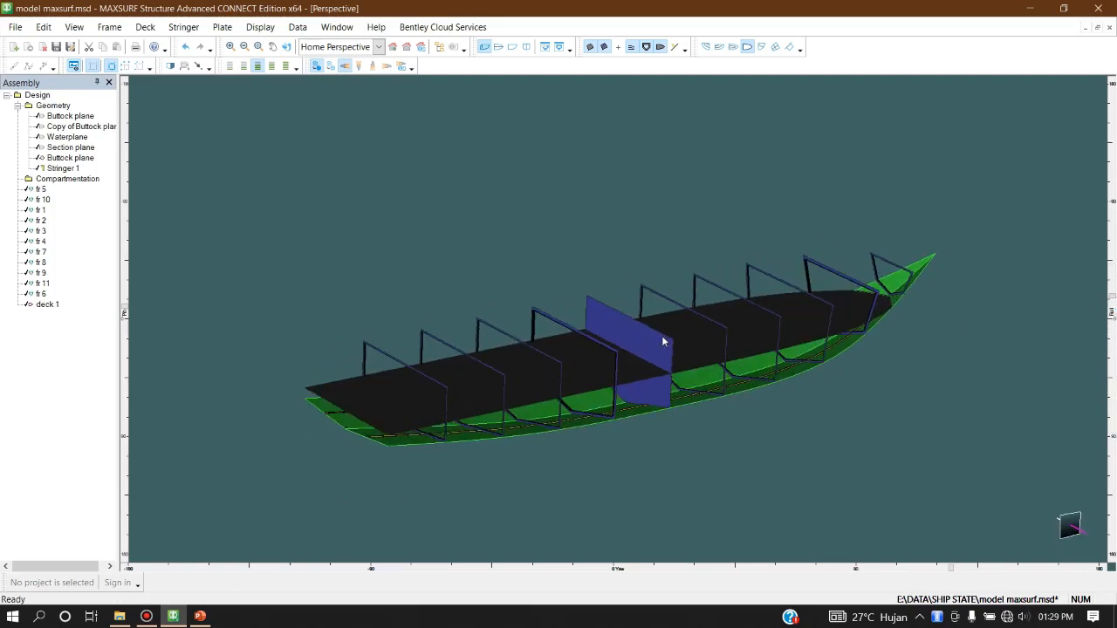
pyautogui.scroll(2, 659, 353)
pyautogui.scroll(3, 661, 384)
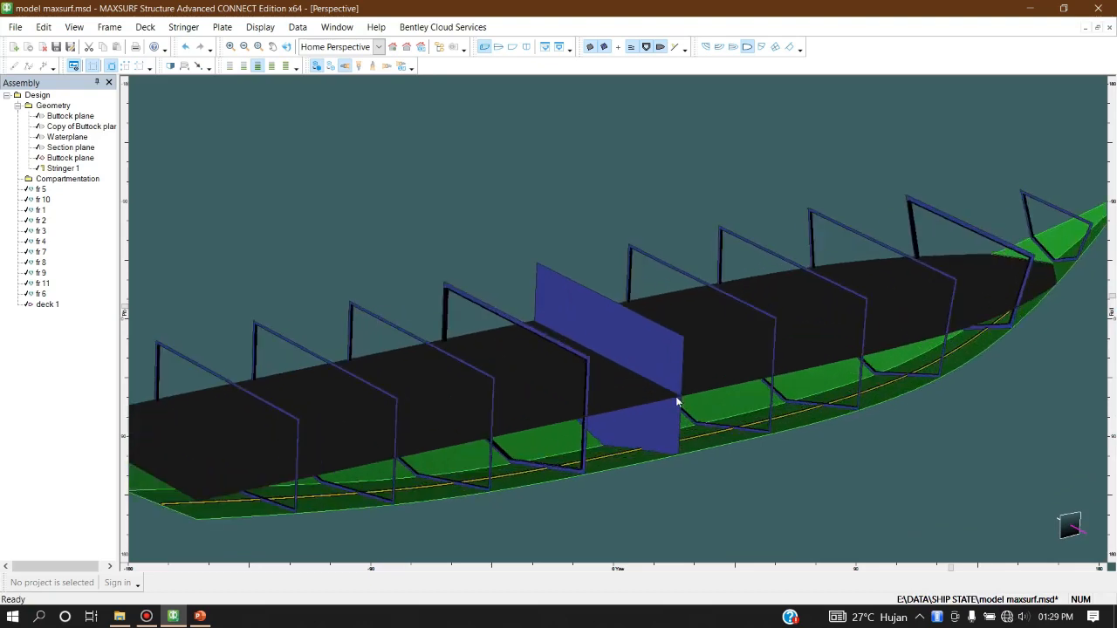
pyautogui.scroll(8, 675, 396)
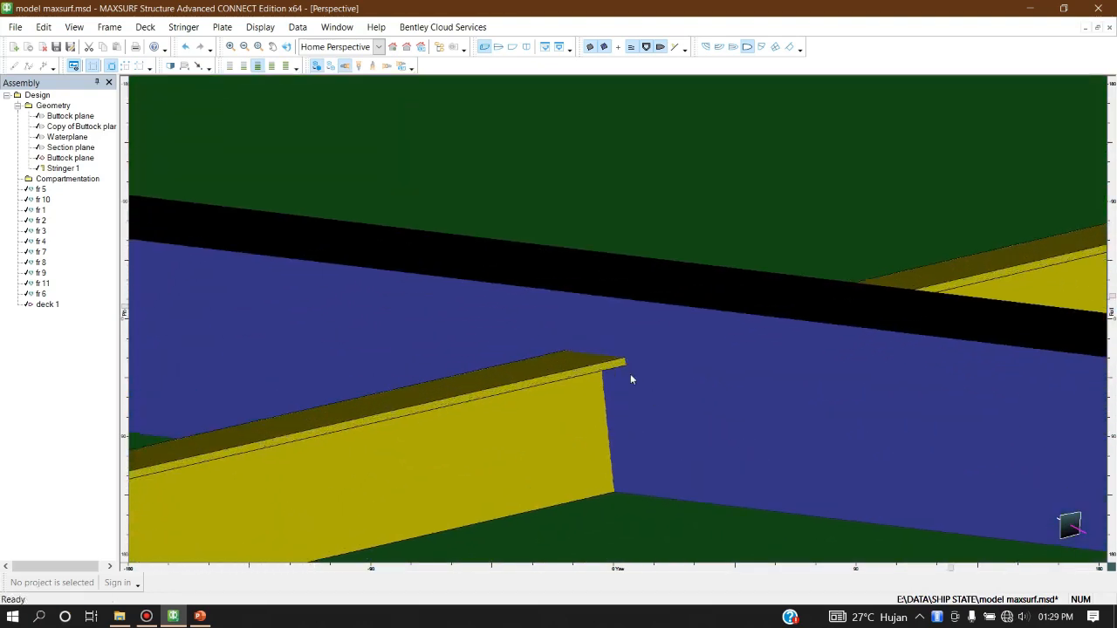
pyautogui.scroll(-10, 778, 370)
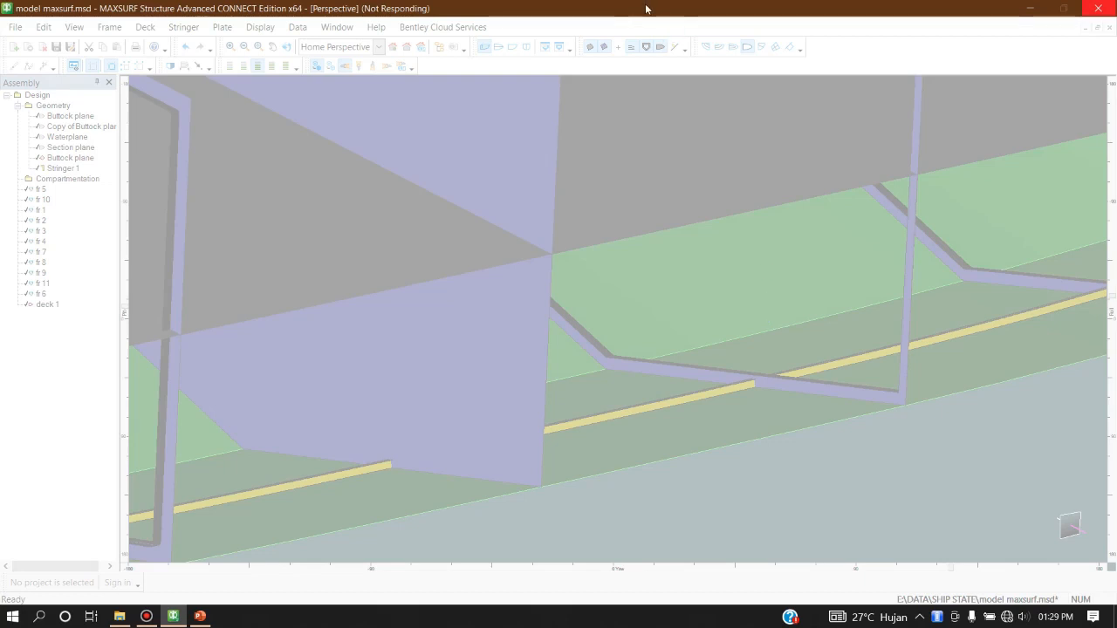
pyautogui.click(137, 625)
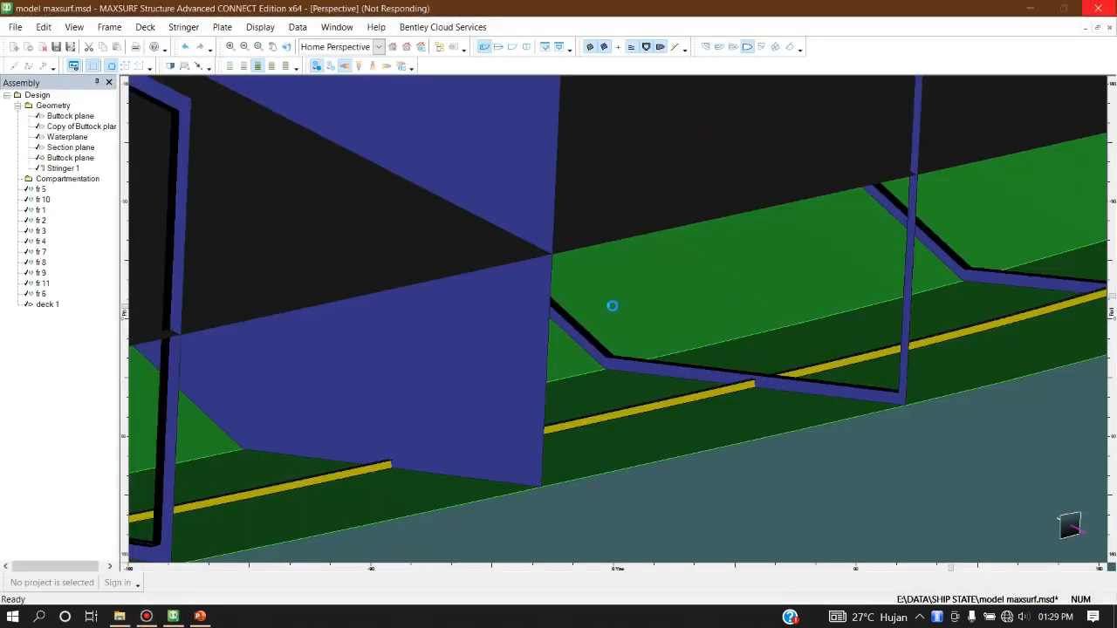
pyautogui.click(146, 617)
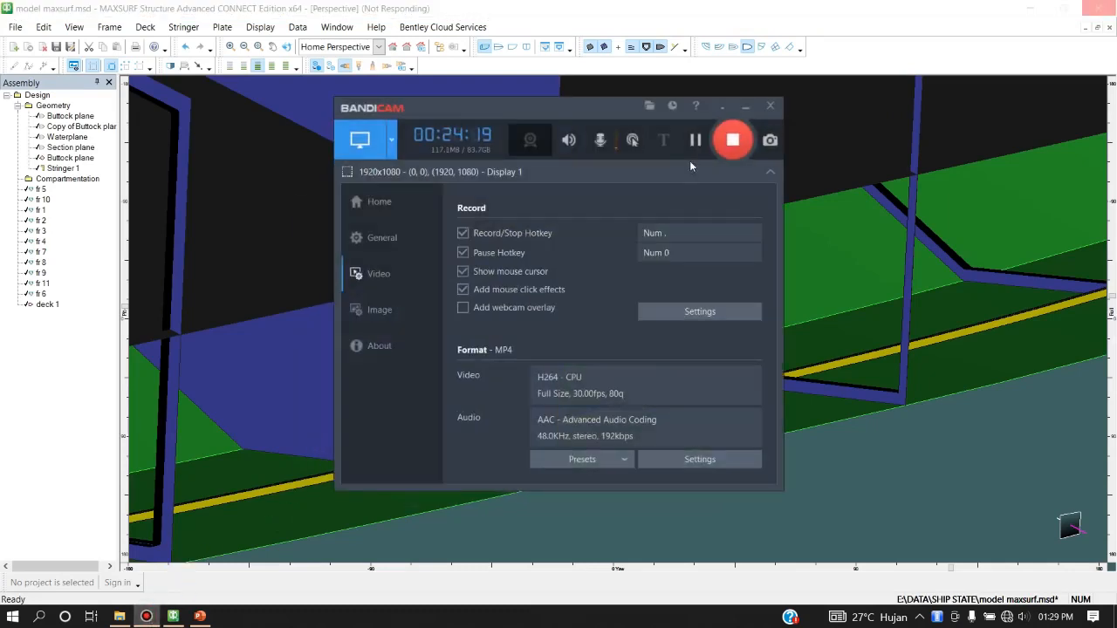
pyautogui.click(723, 111)
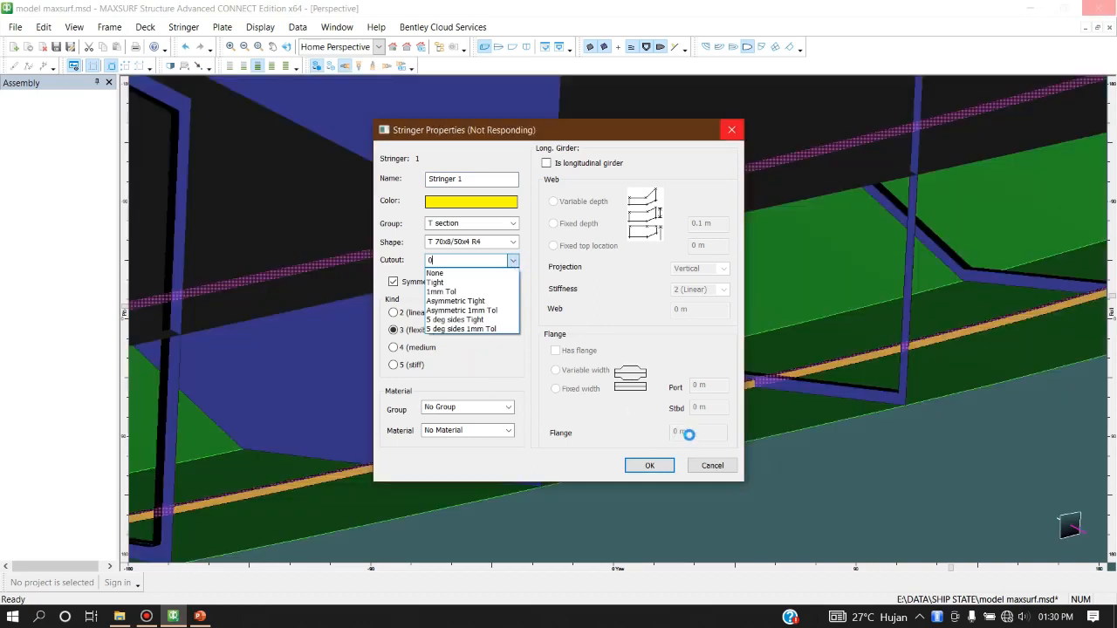
pyautogui.click(736, 133)
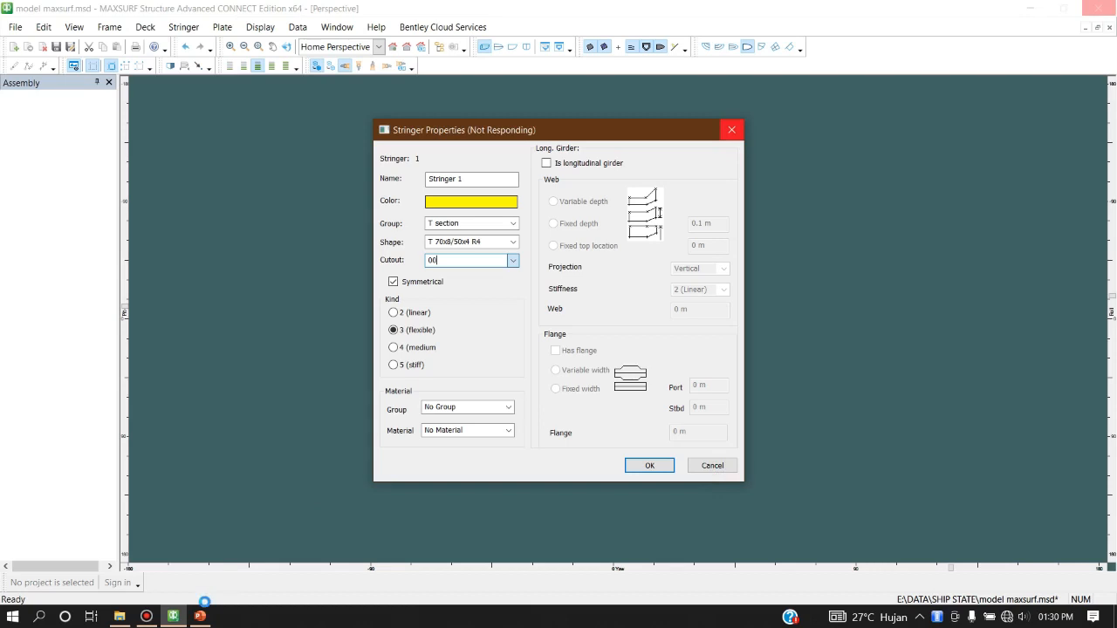
pyautogui.click(146, 616)
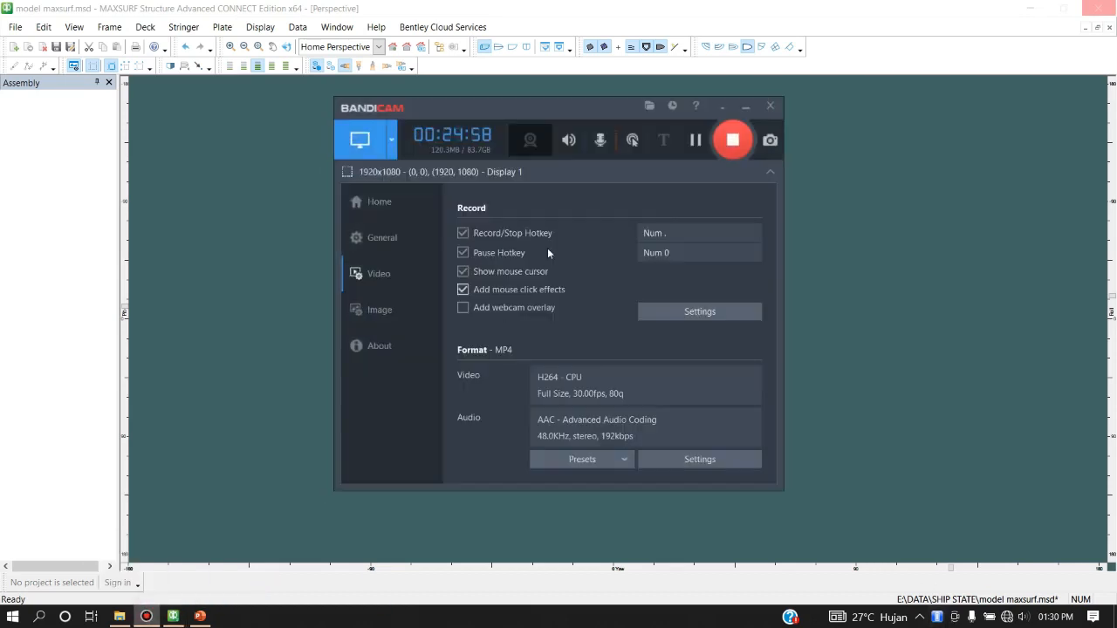
pyautogui.click(696, 140)
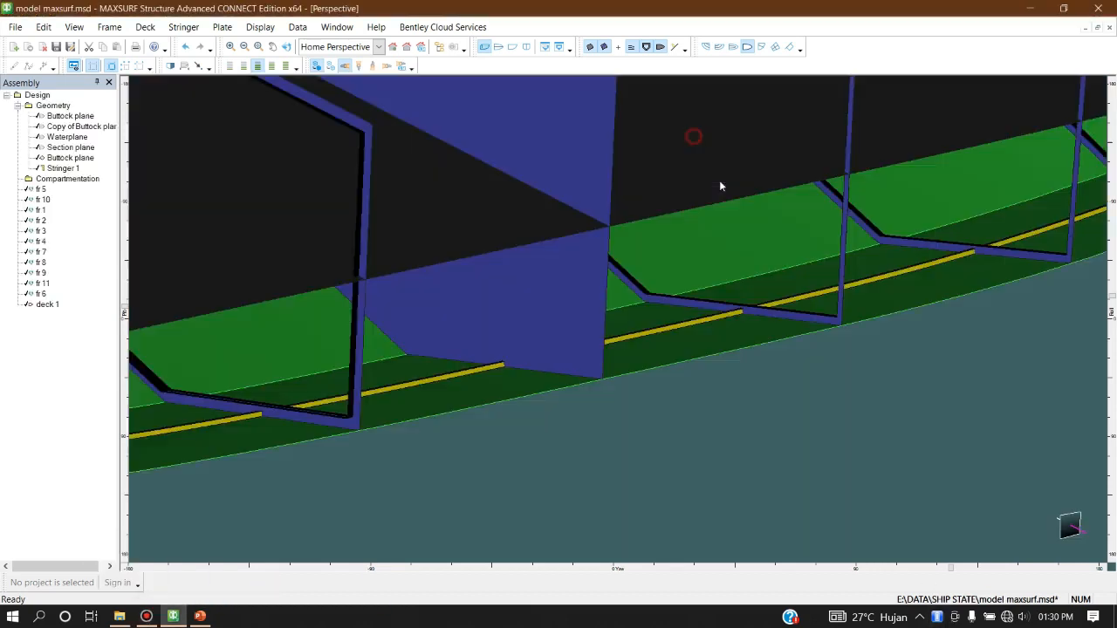
# - Review the frame properties of fr 5, including the bulkhead and cutout options, and close them
pyautogui.moveTo(721, 184); pyautogui.dragTo(622, 254, button='right')
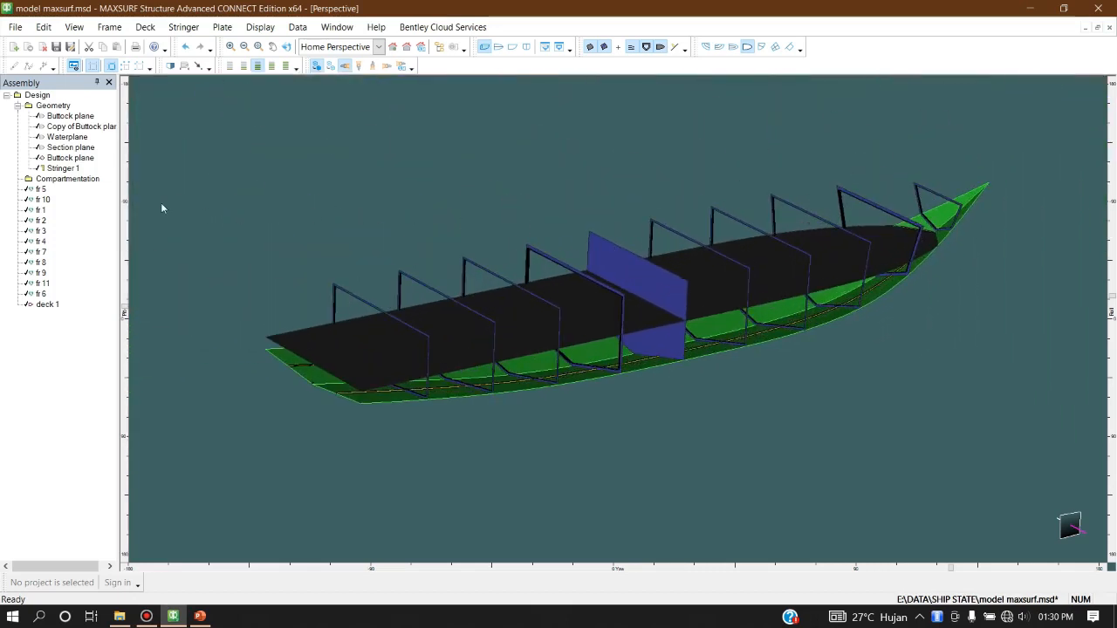
pyautogui.click(64, 170)
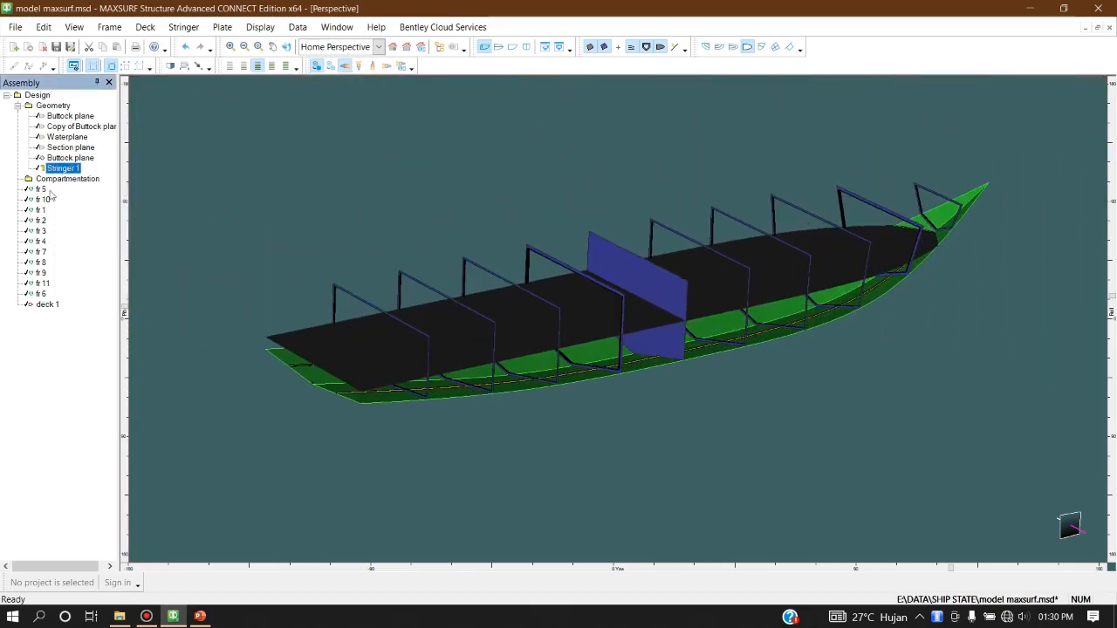
pyautogui.click(41, 189)
pyautogui.click(41, 189)
pyautogui.click(44, 200)
pyautogui.click(45, 202)
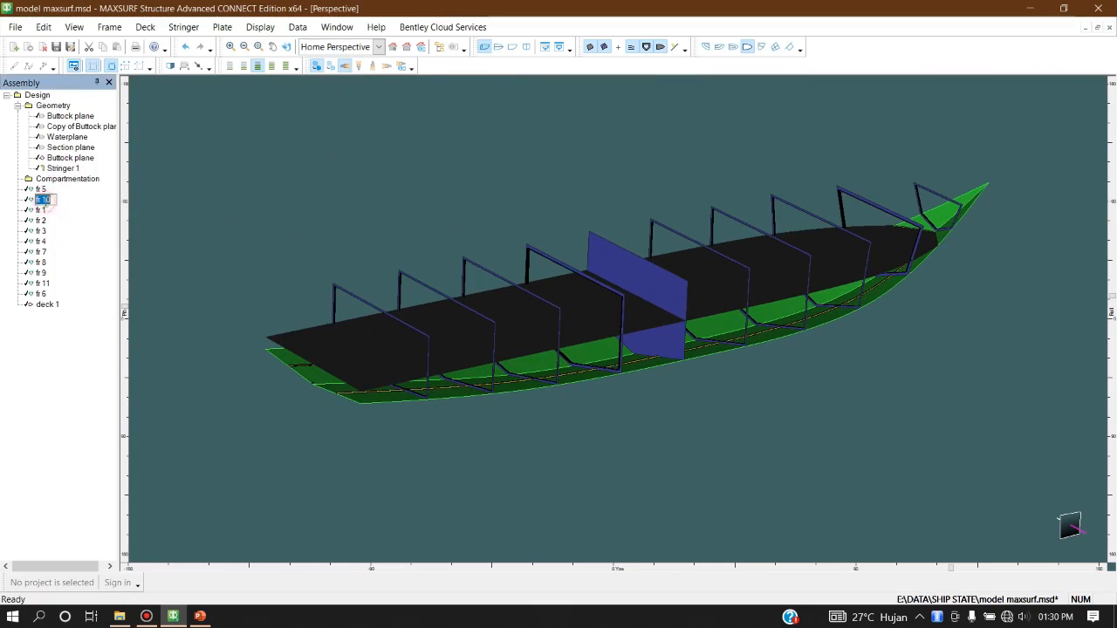
pyautogui.click(40, 211)
pyautogui.click(42, 212)
pyautogui.click(44, 210)
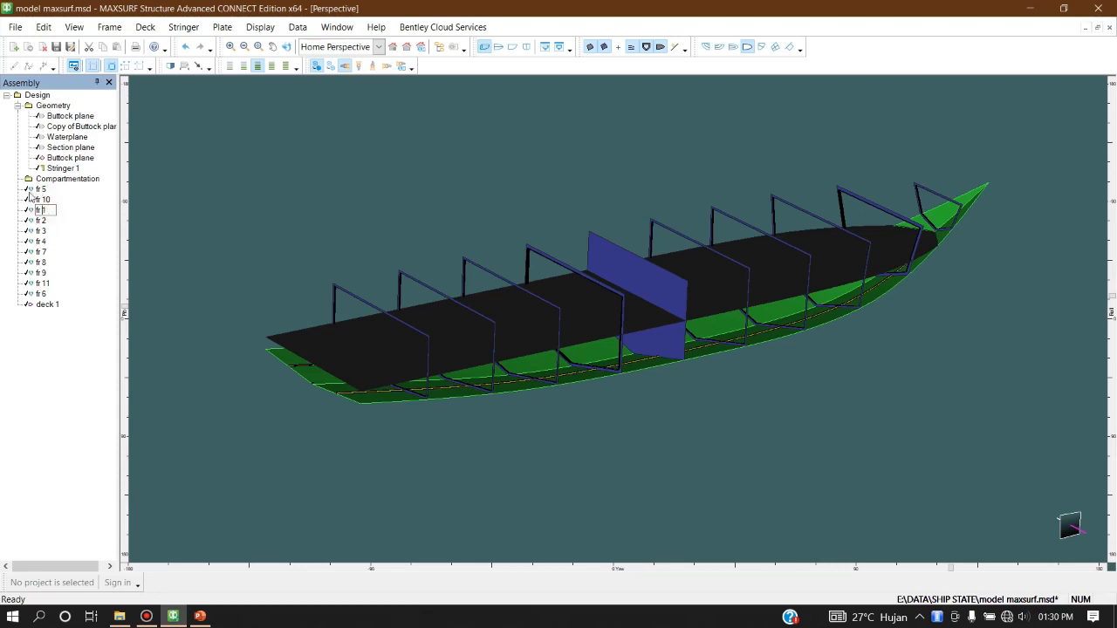
pyautogui.doubleClick(40, 191)
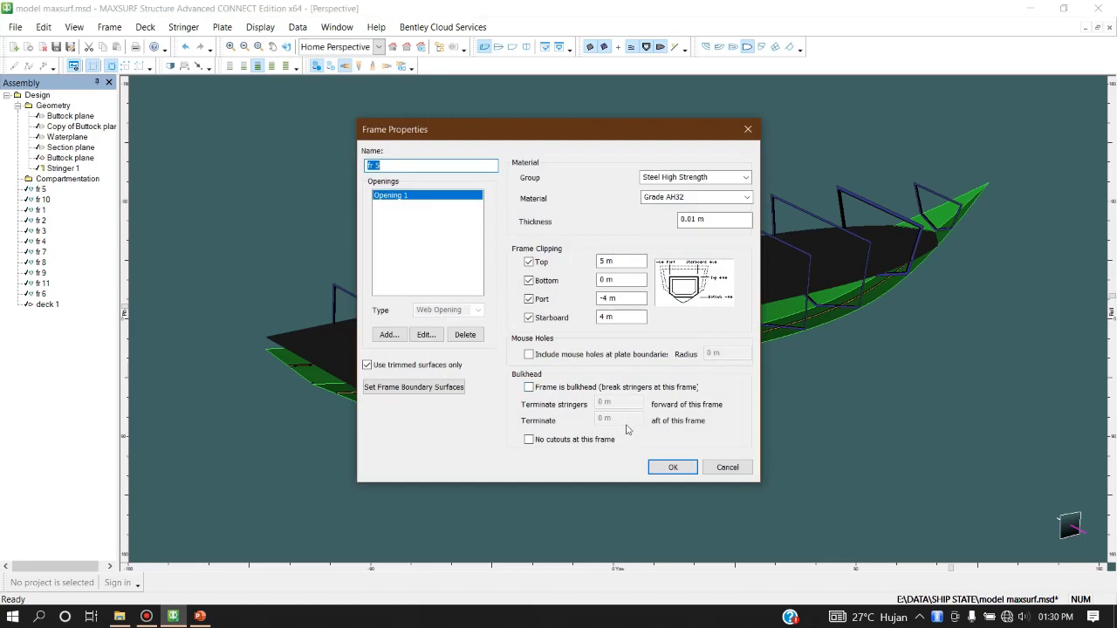
pyautogui.click(752, 129)
# - Restore the tiled window layout and choose the Buttock plane plate for display in the Part window
pyautogui.scroll(5, 764, 125)
pyautogui.scroll(-5, 757, 180)
pyautogui.click(1096, 28)
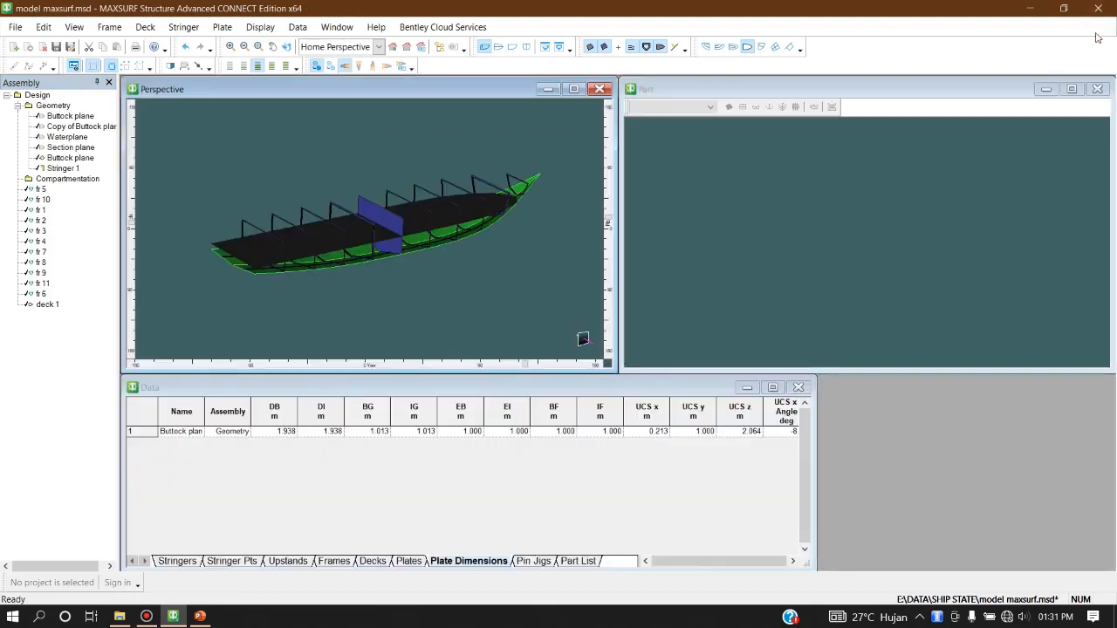
pyautogui.click(758, 319)
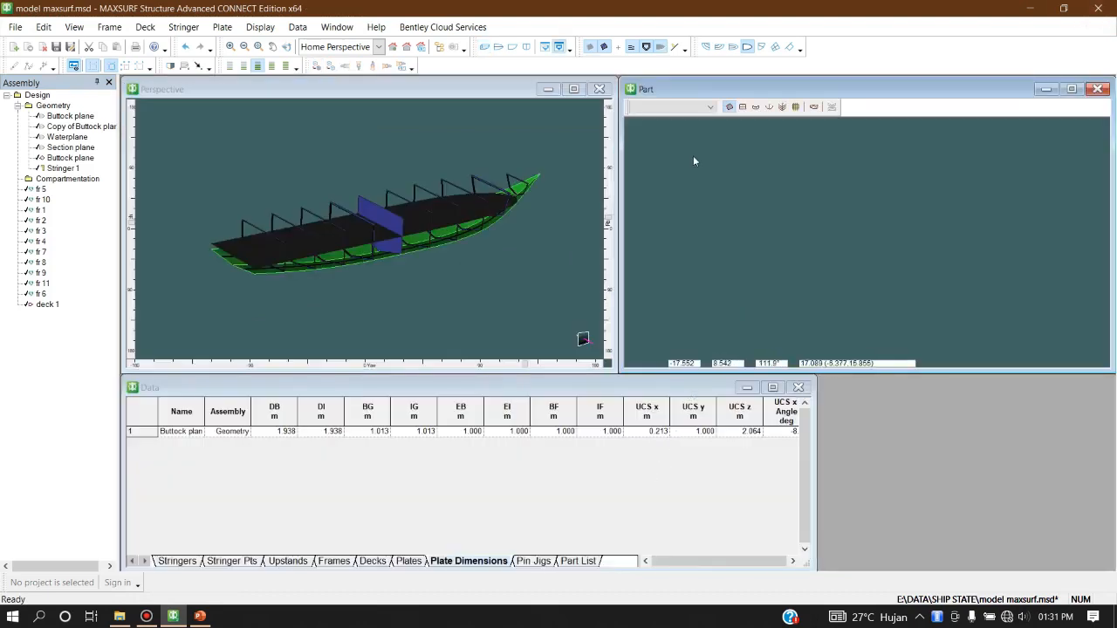
pyautogui.click(710, 108)
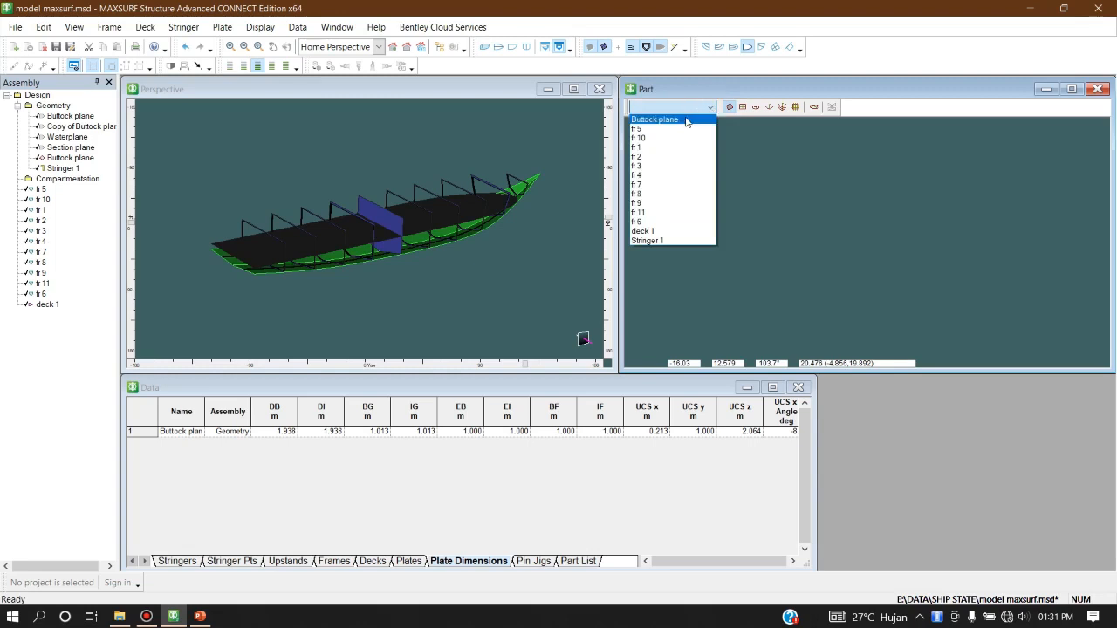
pyautogui.click(691, 118)
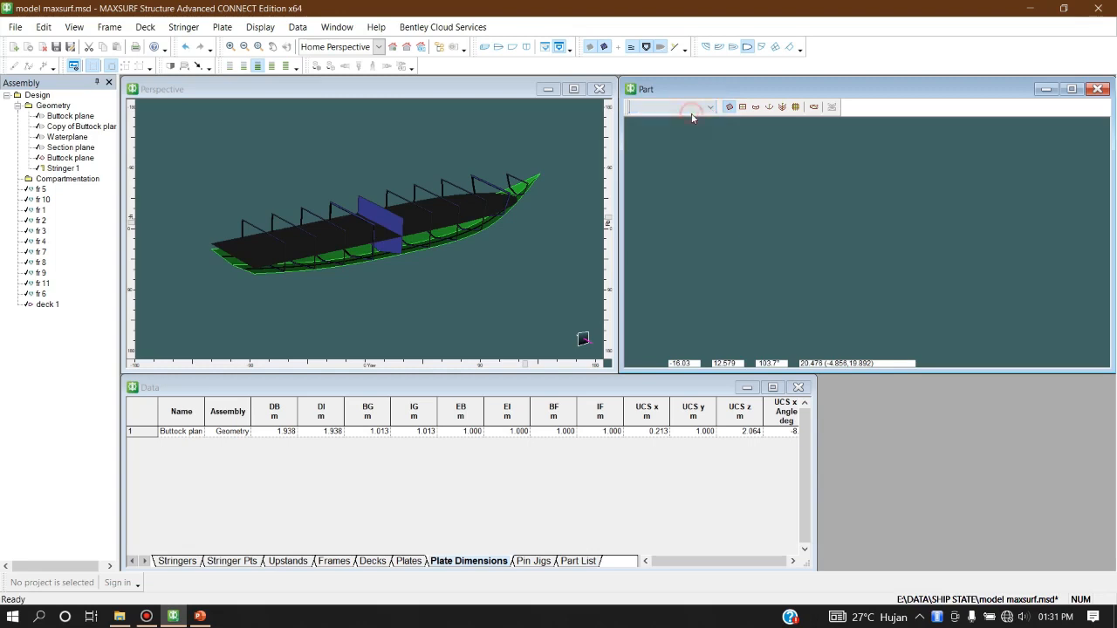
pyautogui.click(689, 107)
pyautogui.click(674, 119)
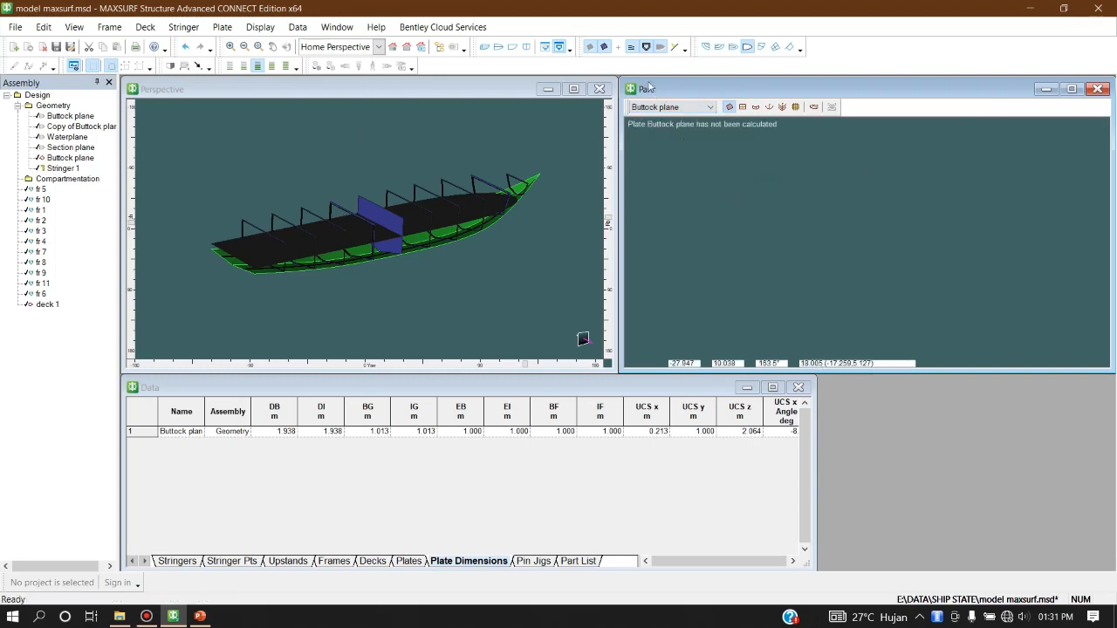
# - Try to calculate all plates with the Buttock plane plate's existing mesh, dismissing the plate expansion notice
pyautogui.click(482, 51)
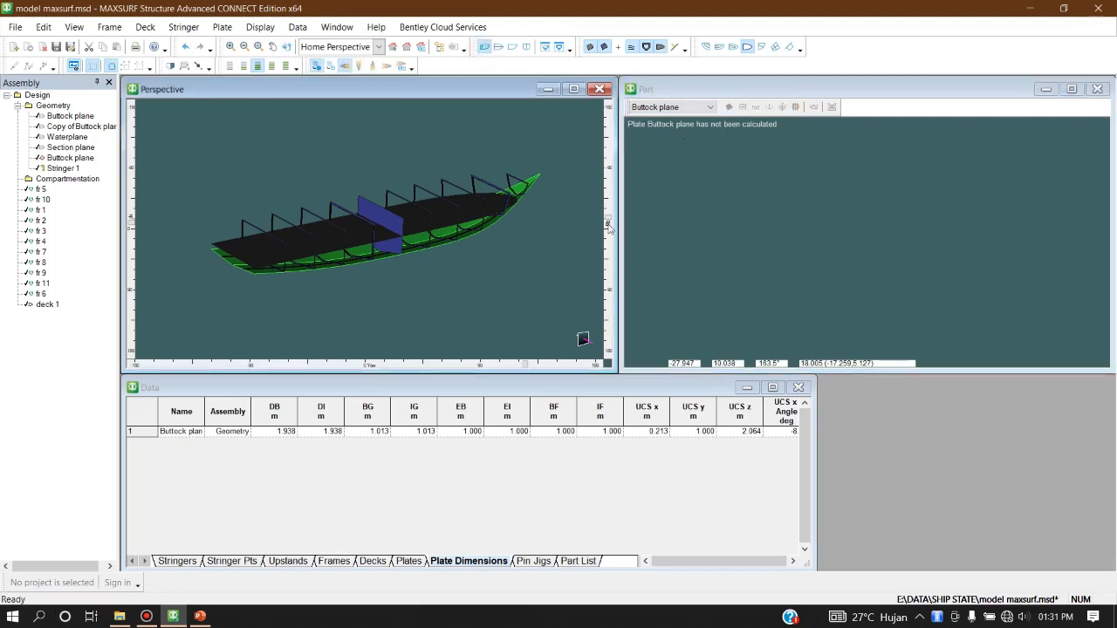
pyautogui.click(698, 219)
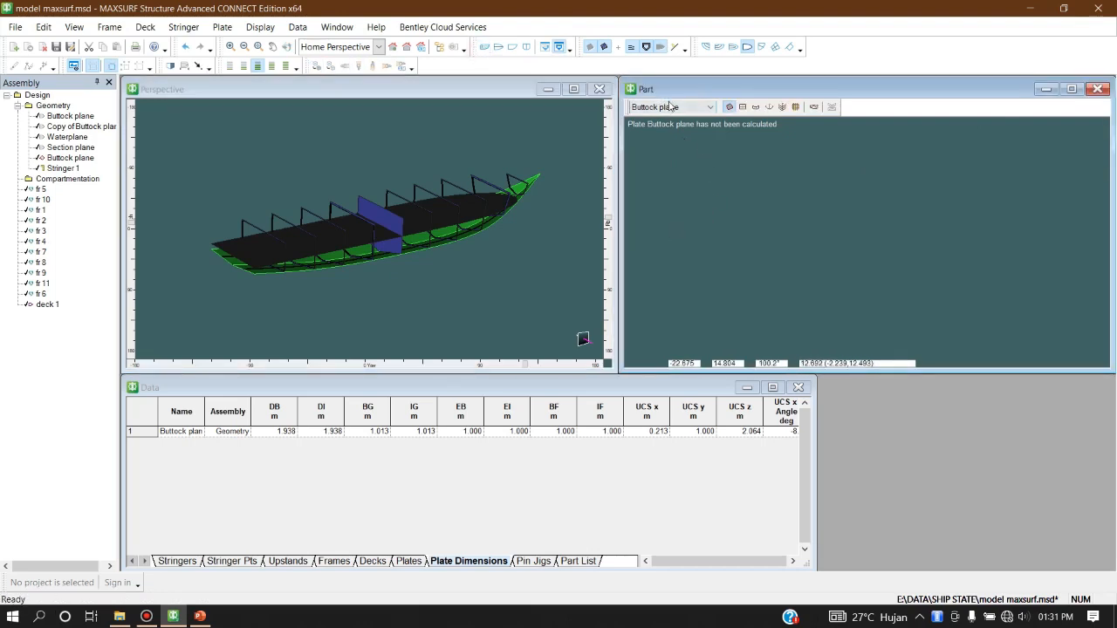
pyautogui.click(222, 27)
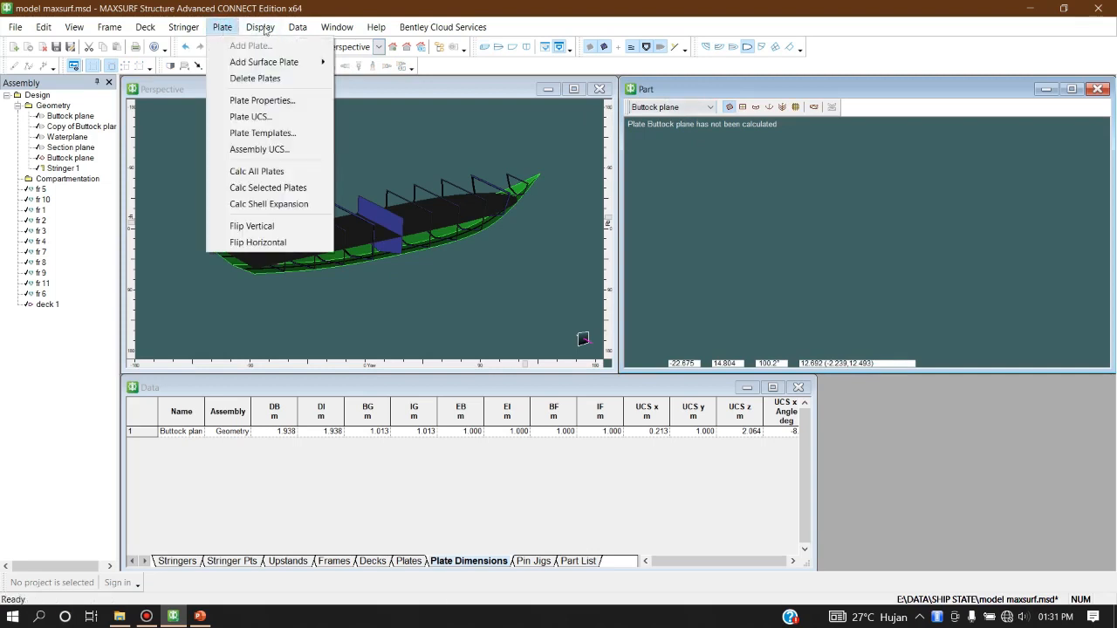
pyautogui.moveTo(298, 29)
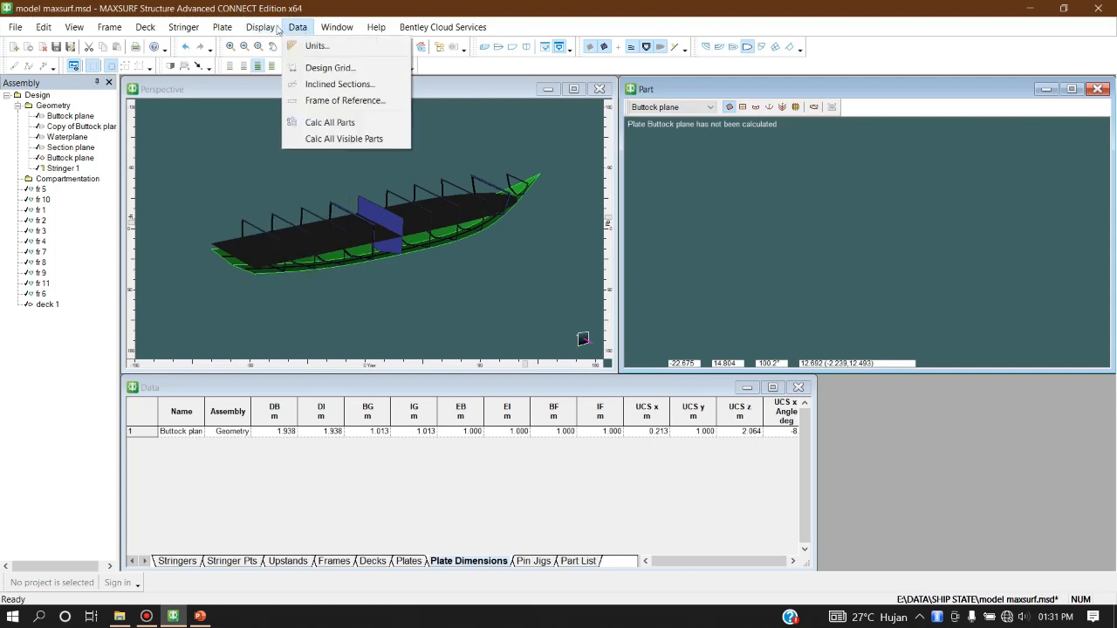
pyautogui.click(184, 27)
pyautogui.click(220, 28)
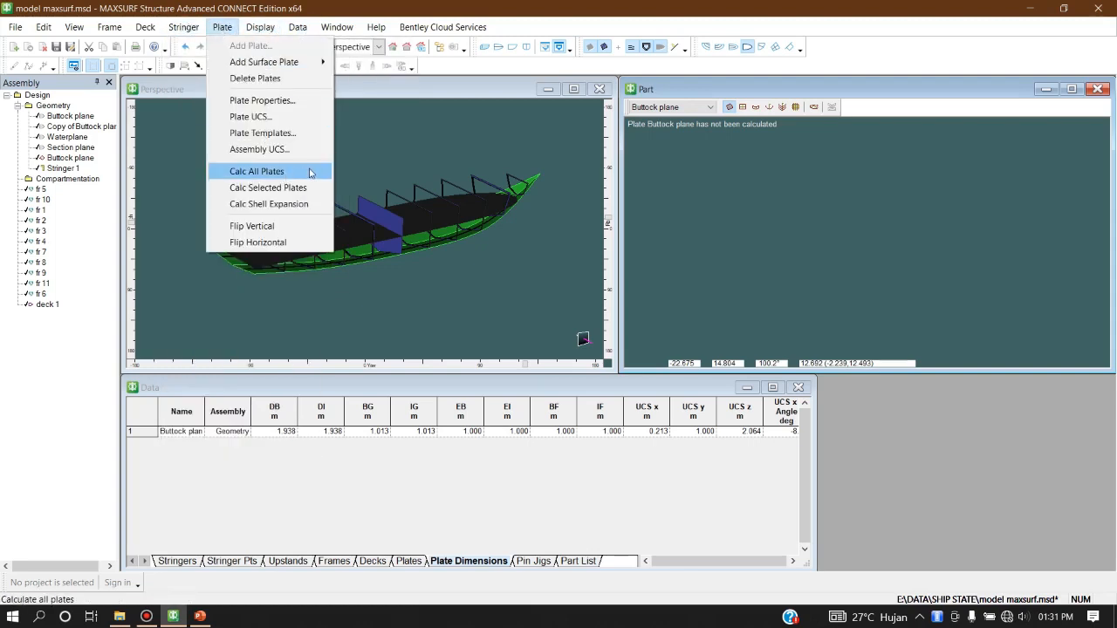
pyautogui.click(290, 174)
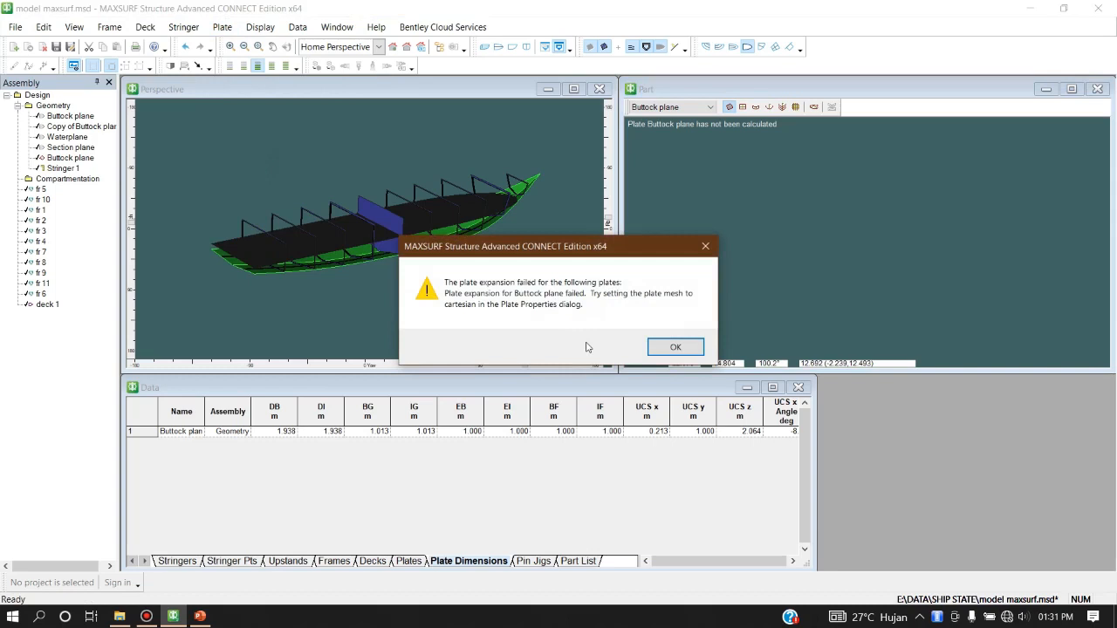
pyautogui.click(669, 348)
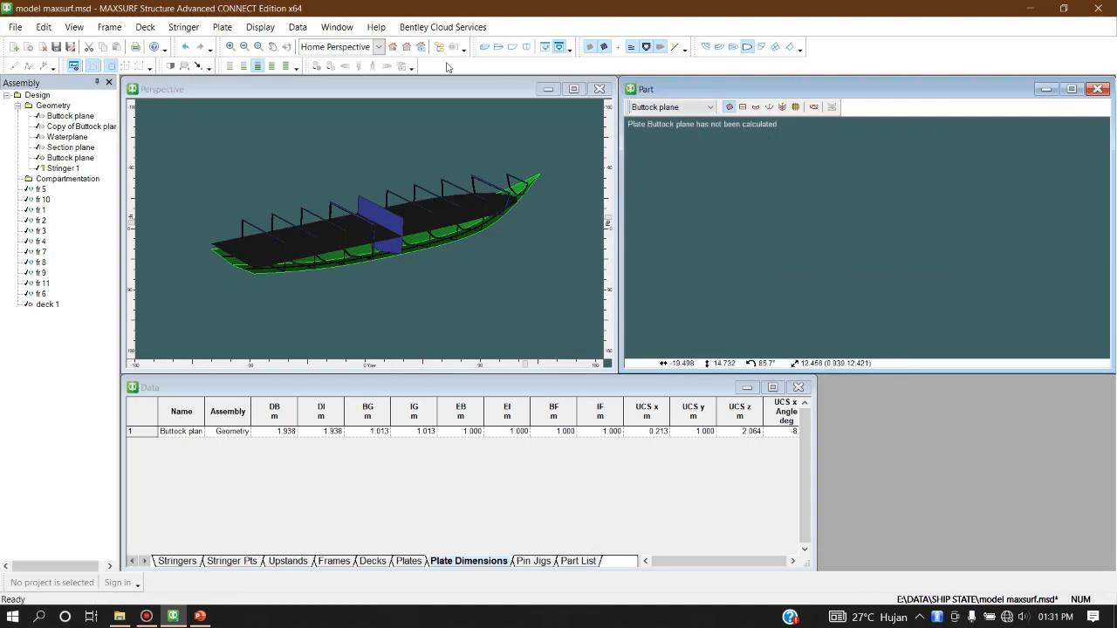
pyautogui.click(222, 27)
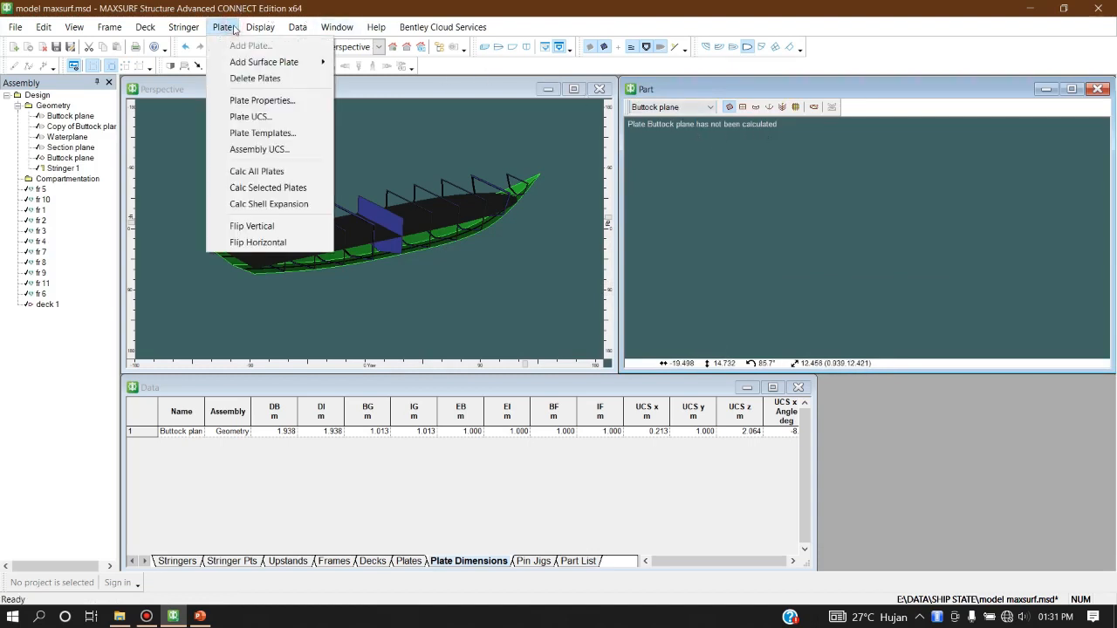
pyautogui.click(299, 172)
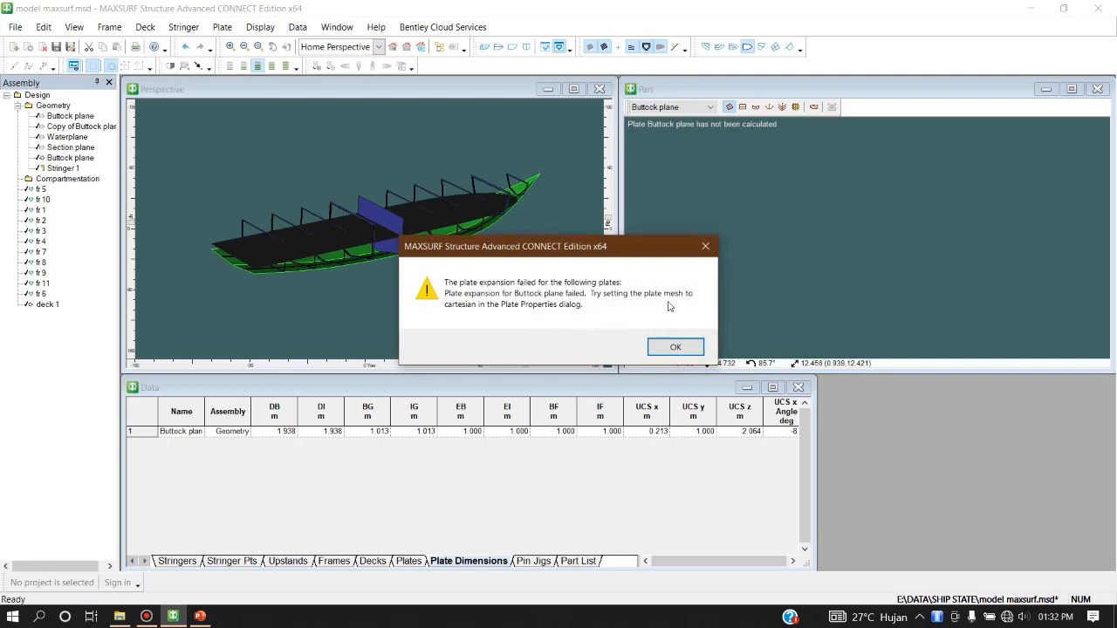
pyautogui.click(675, 348)
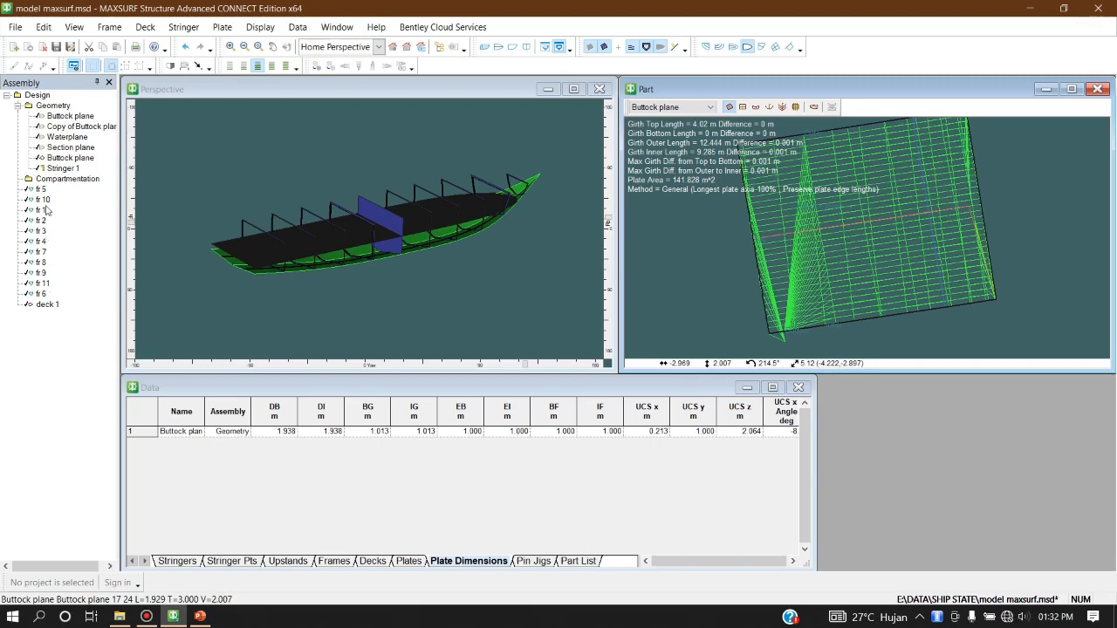
# - Look through the geometry plates, frames and deck in the Assembly tree for the Buttock plane plate
pyautogui.click(58, 117)
pyautogui.hscroll(1, 67, 164)
pyautogui.click(50, 159)
pyautogui.click(68, 150)
pyautogui.click(63, 134)
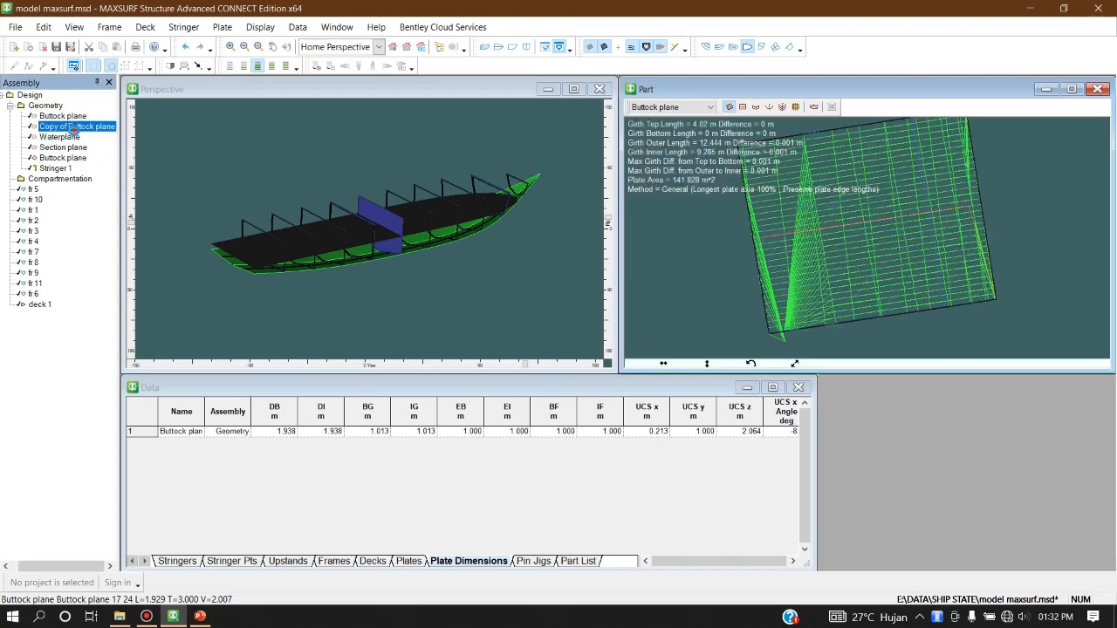
pyautogui.click(35, 200)
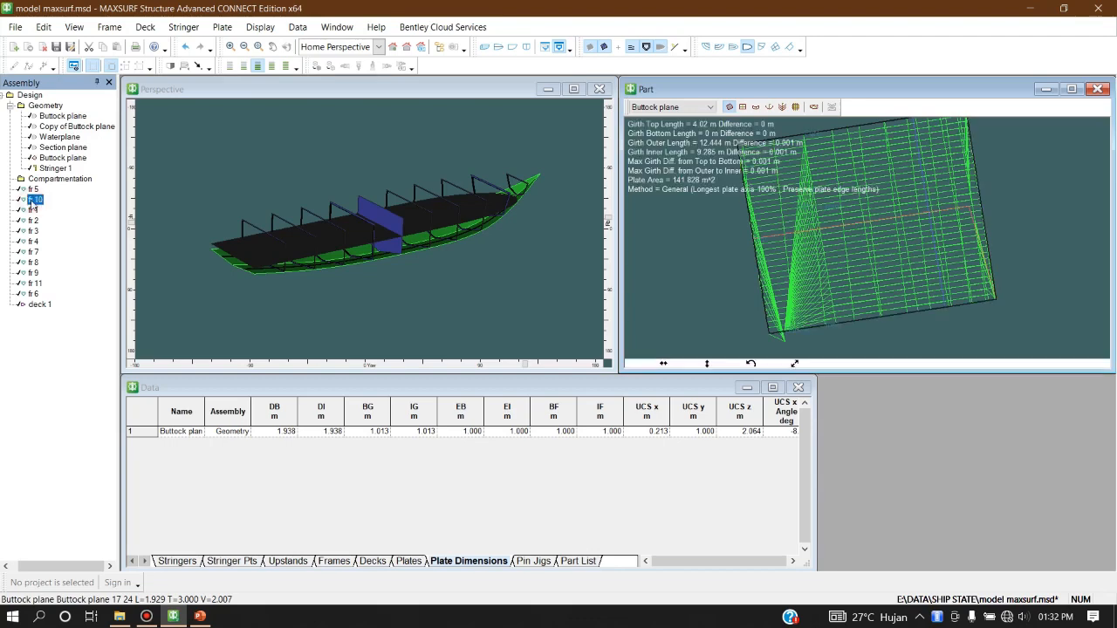
pyautogui.click(35, 252)
pyautogui.click(40, 304)
pyautogui.click(33, 242)
pyautogui.click(4, 96)
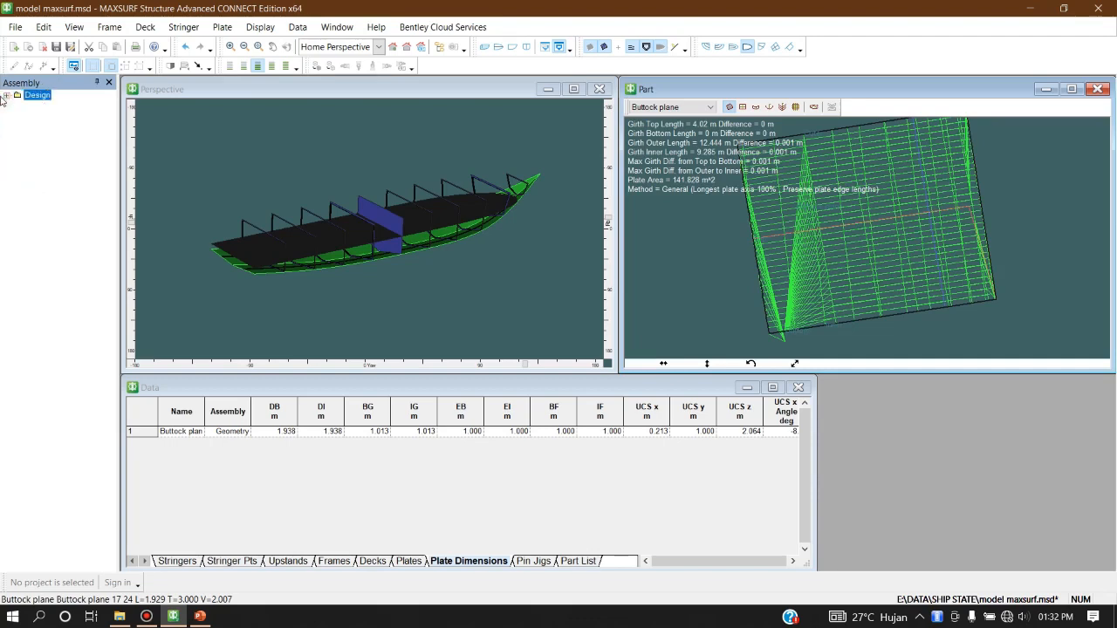
pyautogui.click(7, 96)
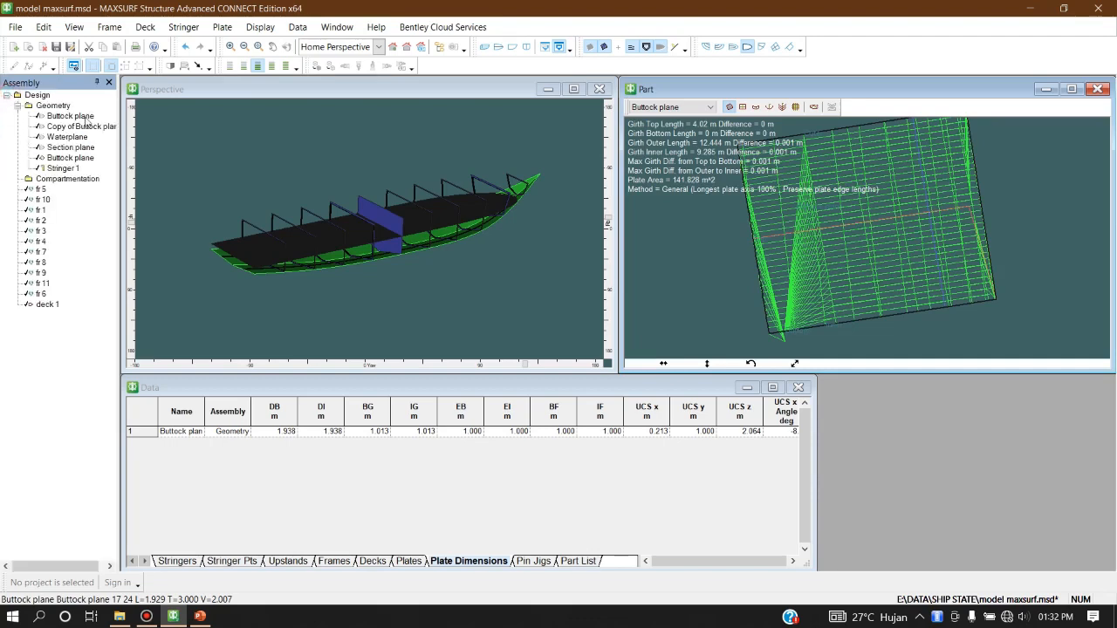
# - Set the Buttock plane plate's mesh to Cartesian, keeping the General method, and calculate all parts
pyautogui.doubleClick(70, 157)
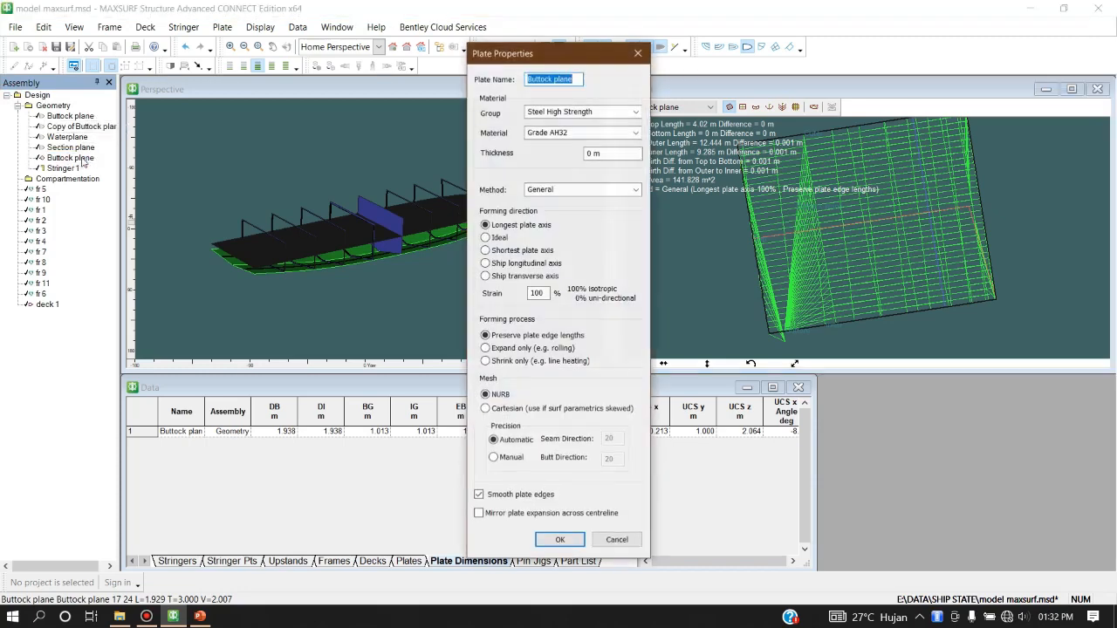
pyautogui.click(618, 190)
pyautogui.click(638, 191)
pyautogui.click(639, 191)
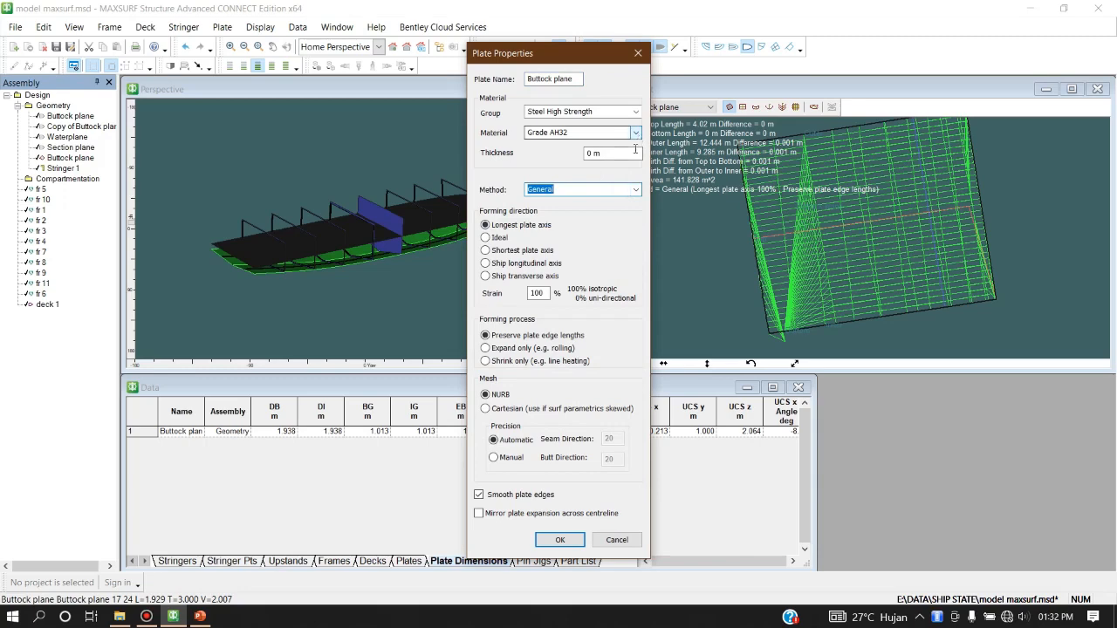
pyautogui.click(502, 410)
pyautogui.click(562, 541)
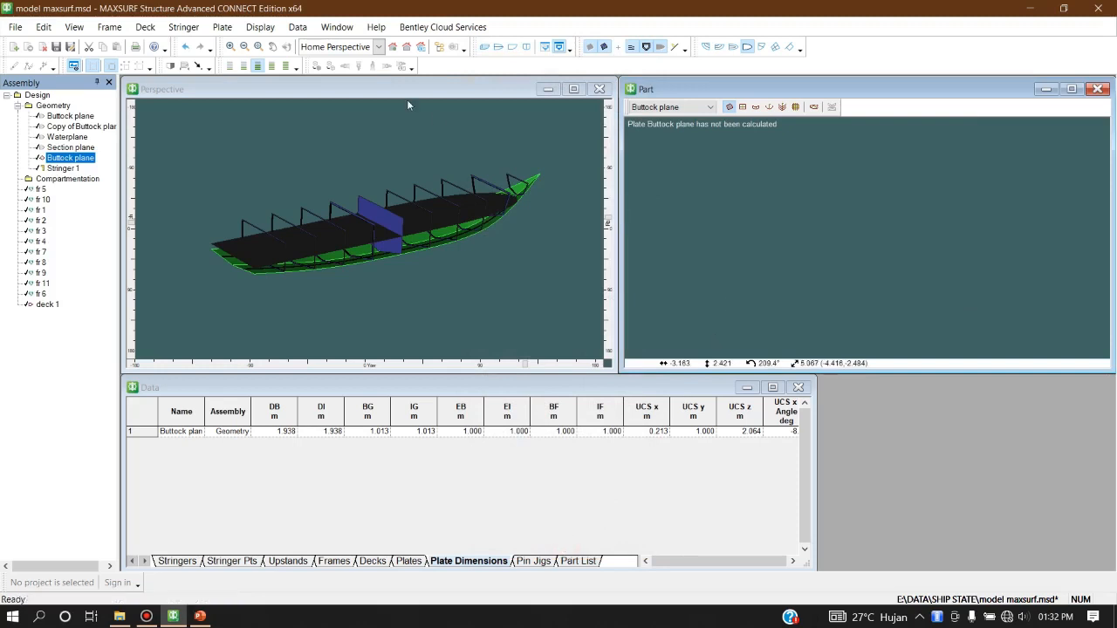
pyautogui.click(297, 26)
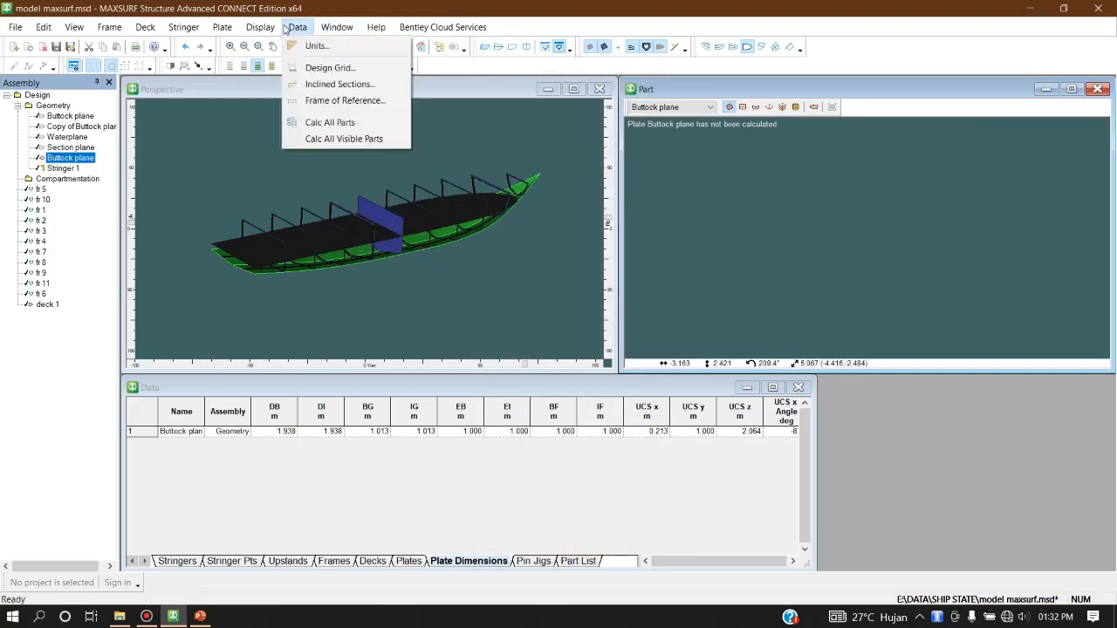
pyautogui.click(330, 123)
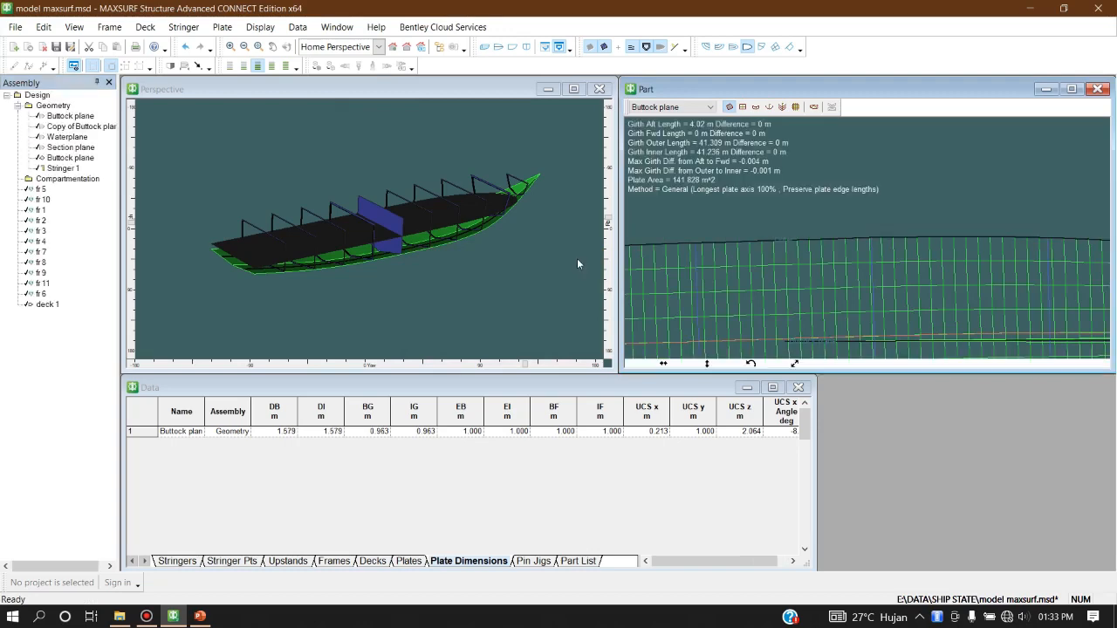
# - Examine the expanded Buttock plane plate in the Part window and review its plate properties without changing them
pyautogui.scroll(-5, 887, 223)
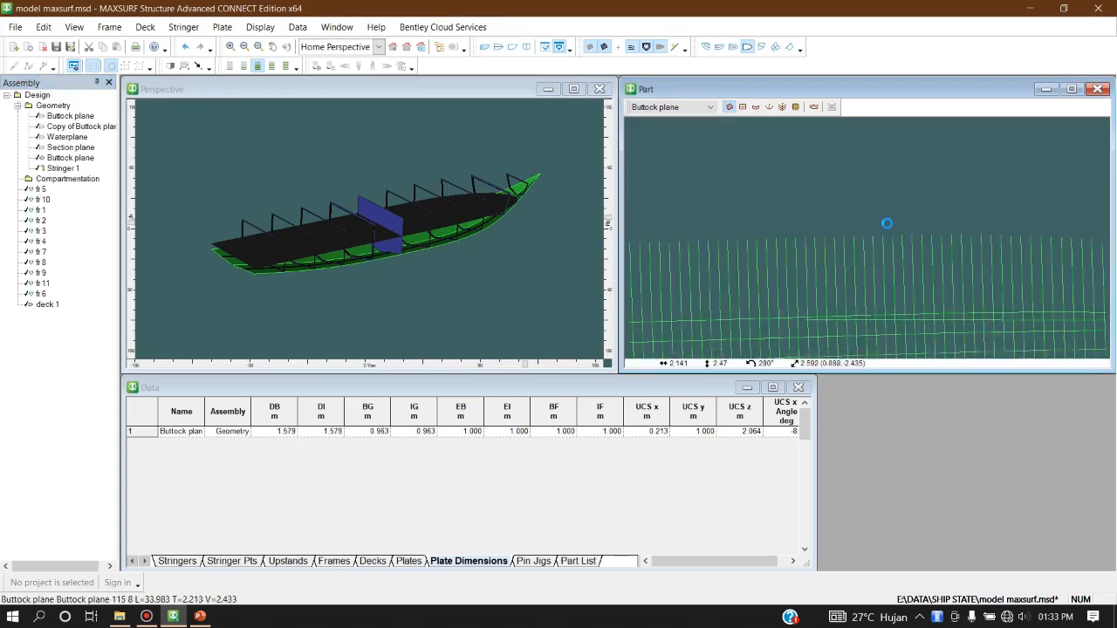
pyautogui.scroll(-2, 838, 224)
pyautogui.scroll(2, 838, 223)
pyautogui.scroll(-2, 855, 224)
pyautogui.scroll(2, 854, 224)
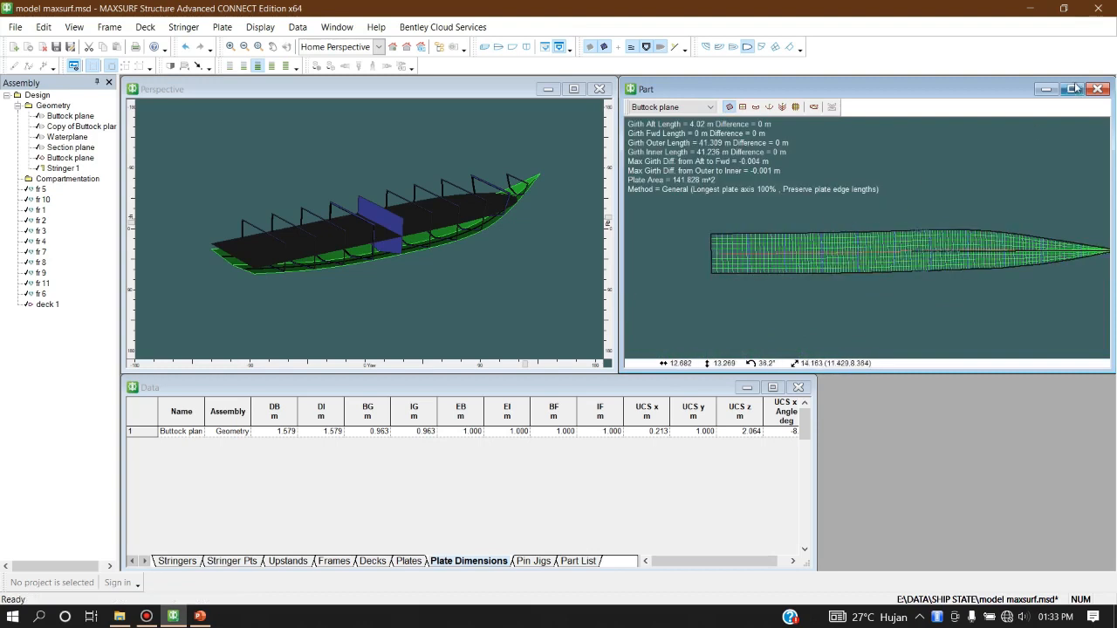
pyautogui.scroll(-2, 764, 218)
pyautogui.scroll(2, 781, 207)
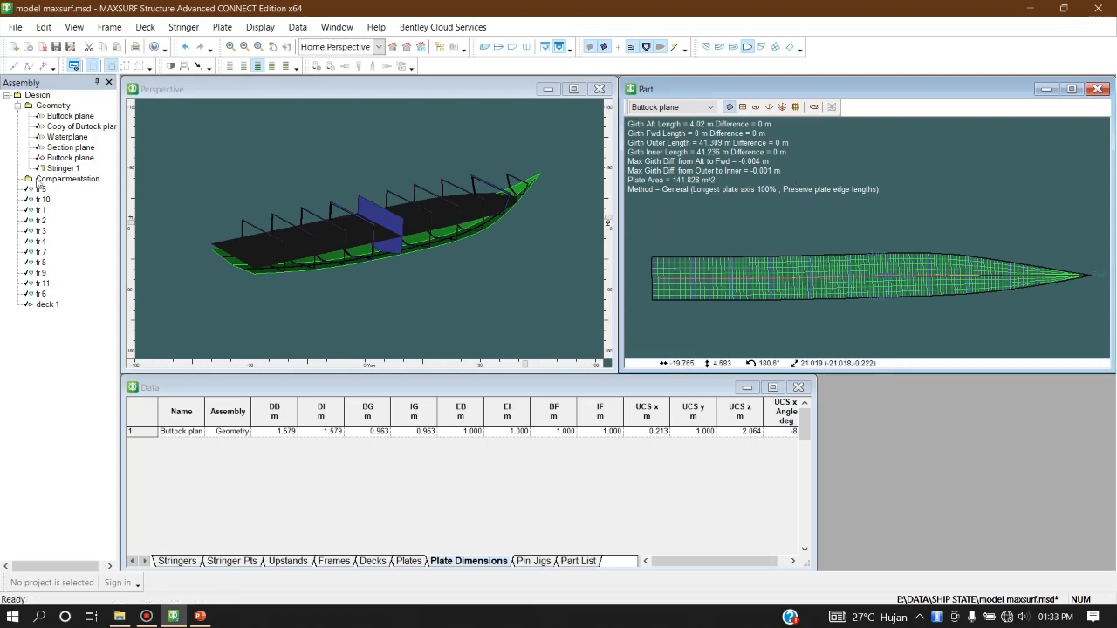
pyautogui.doubleClick(66, 159)
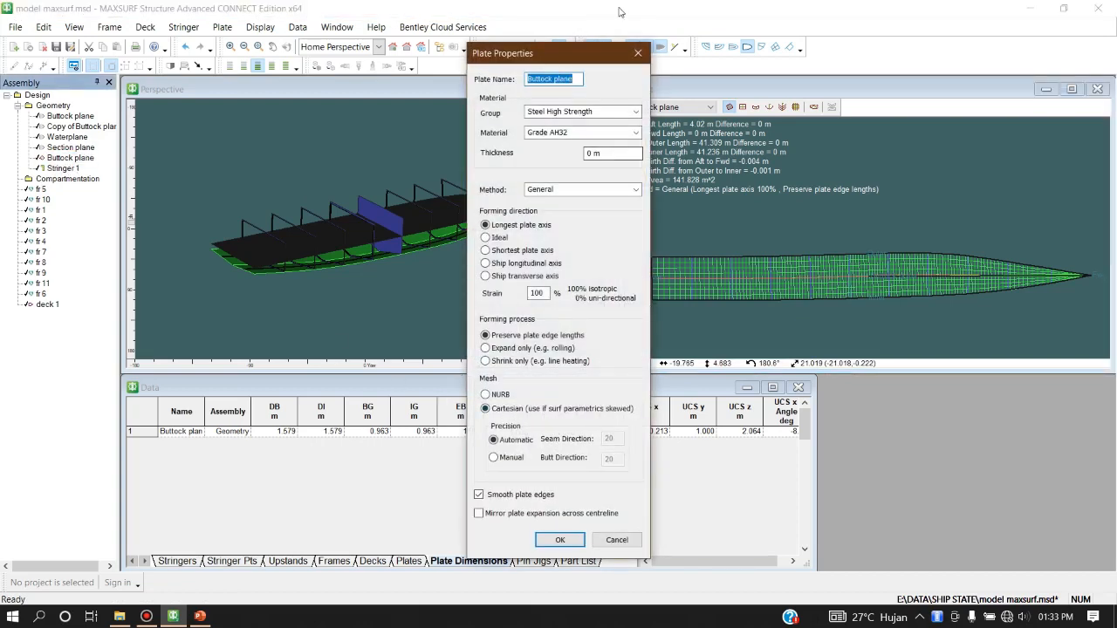
pyautogui.click(638, 53)
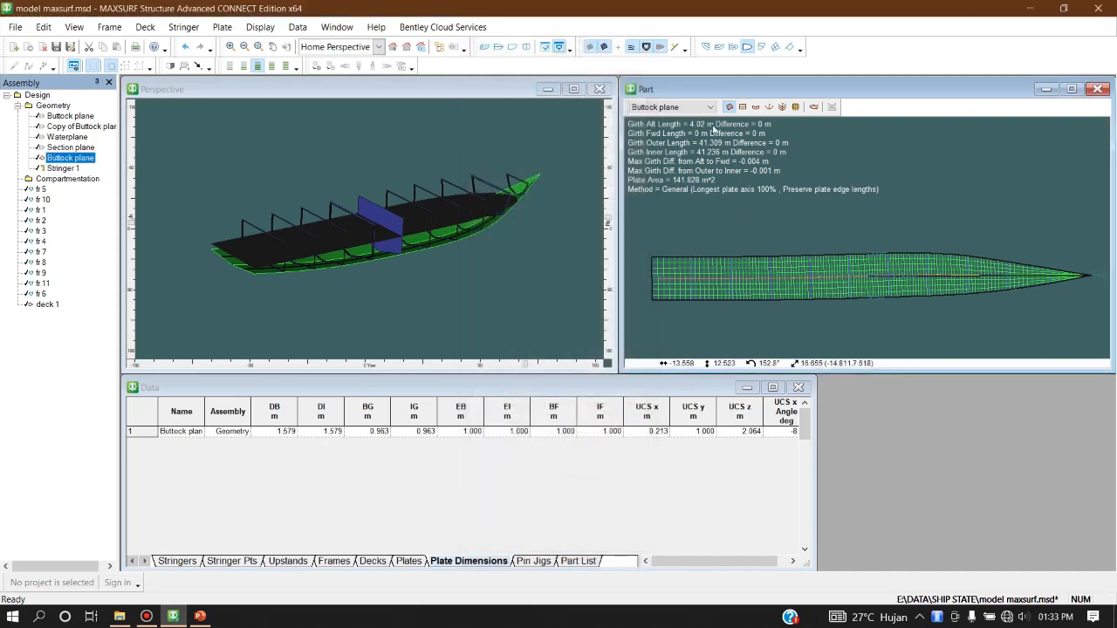
# - Display fr 6 and deck 1 in turn in the Part window and inspect their outlines
pyautogui.scroll(-1, 694, 109)
pyautogui.scroll(1, 694, 109)
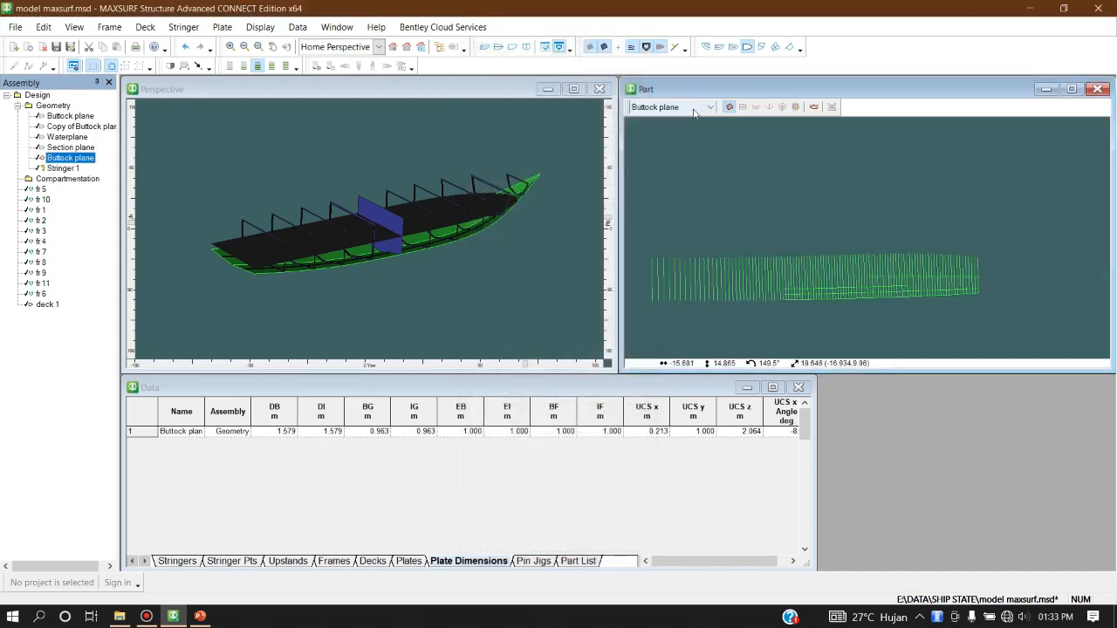
pyautogui.scroll(-1, 694, 109)
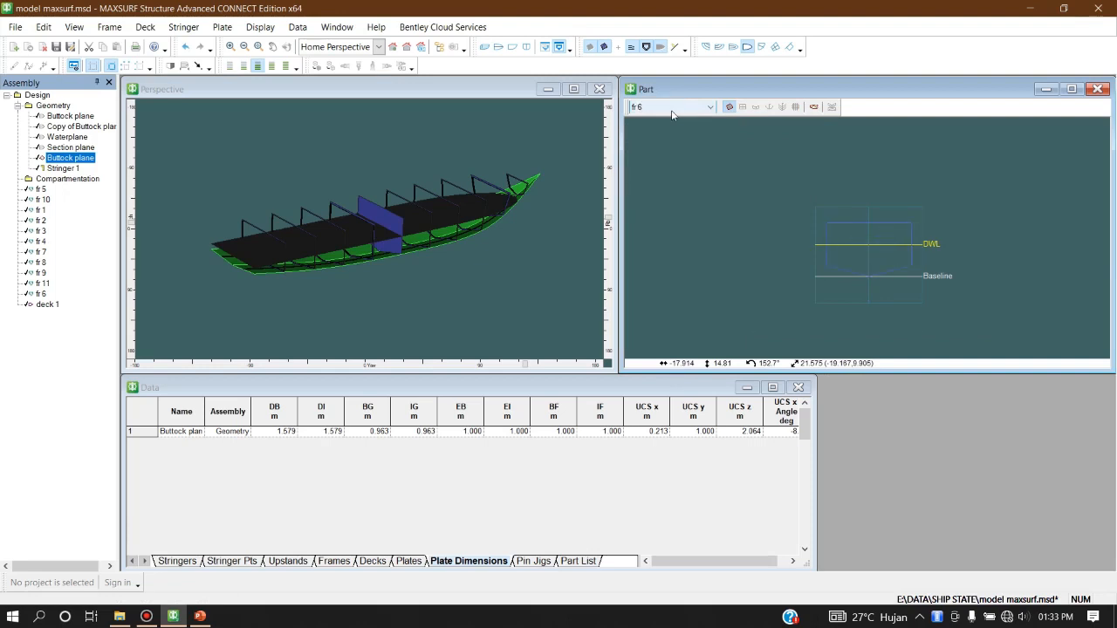
pyautogui.scroll(3, 918, 256)
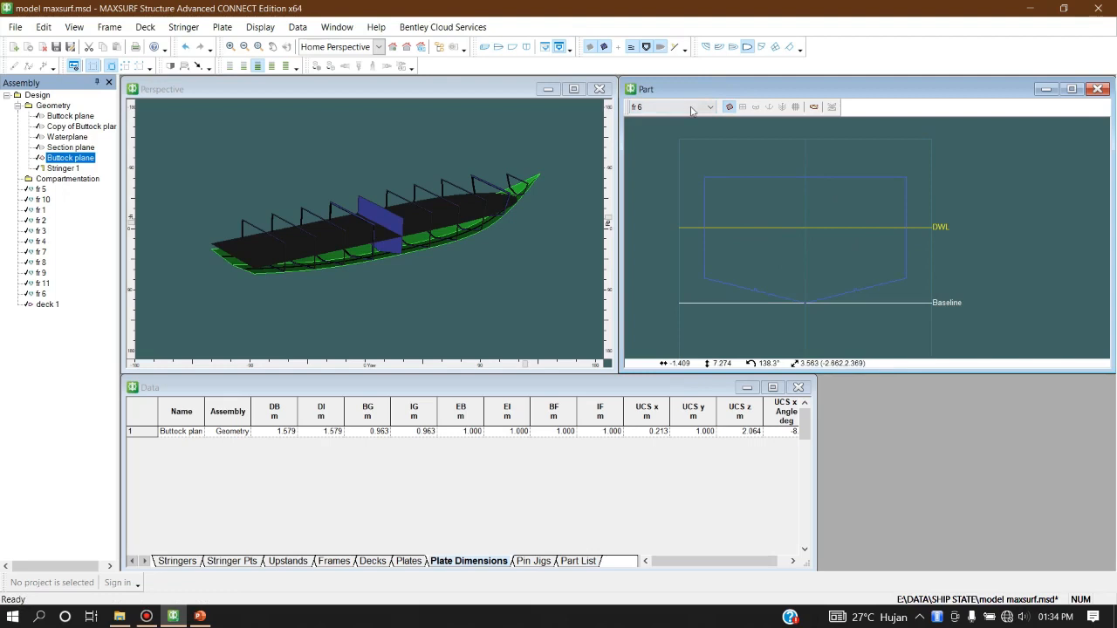
pyautogui.scroll(-1, 691, 110)
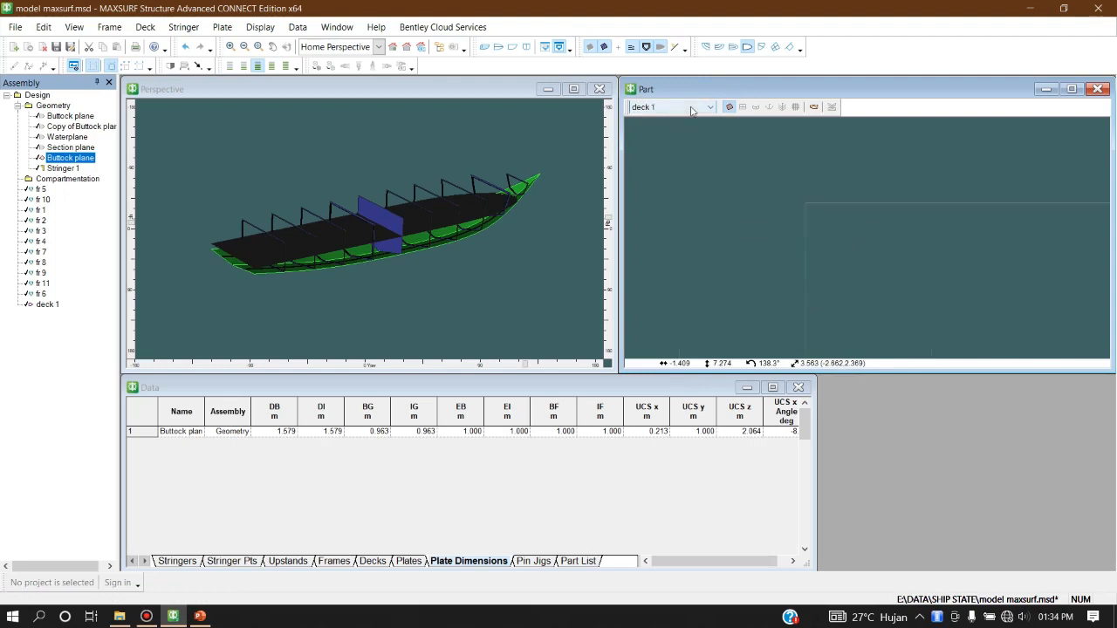
pyautogui.scroll(-8, 708, 195)
pyautogui.scroll(3, 730, 136)
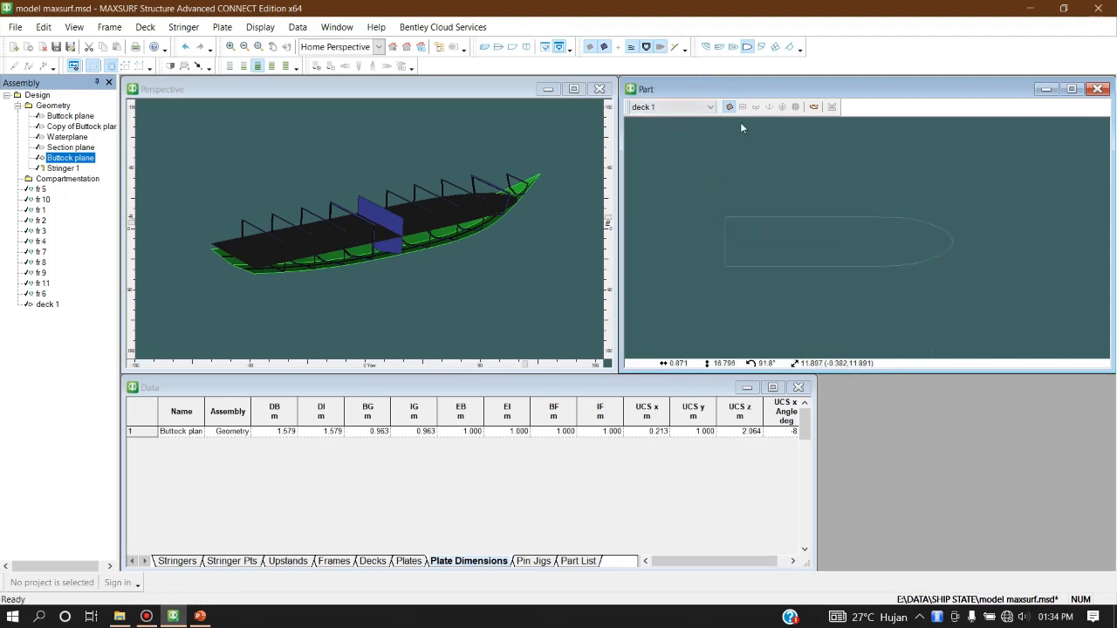
# - Return the Part window to the Buttock plane plate and look through its alternative plate views
pyautogui.click(678, 106)
pyautogui.click(668, 123)
pyautogui.click(739, 107)
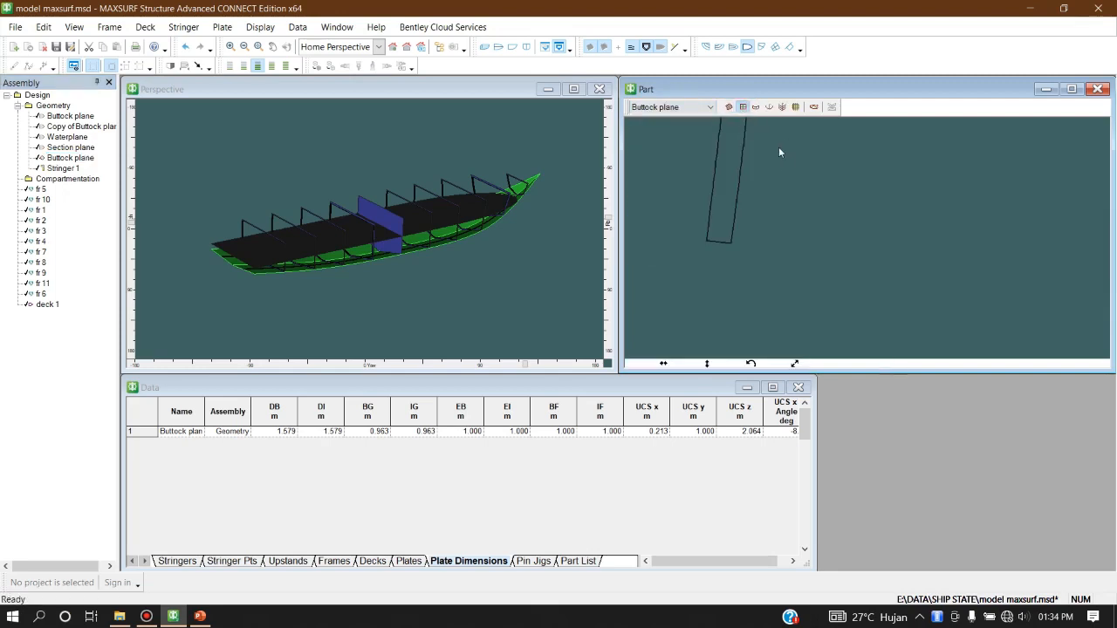
pyautogui.click(758, 107)
pyautogui.click(768, 108)
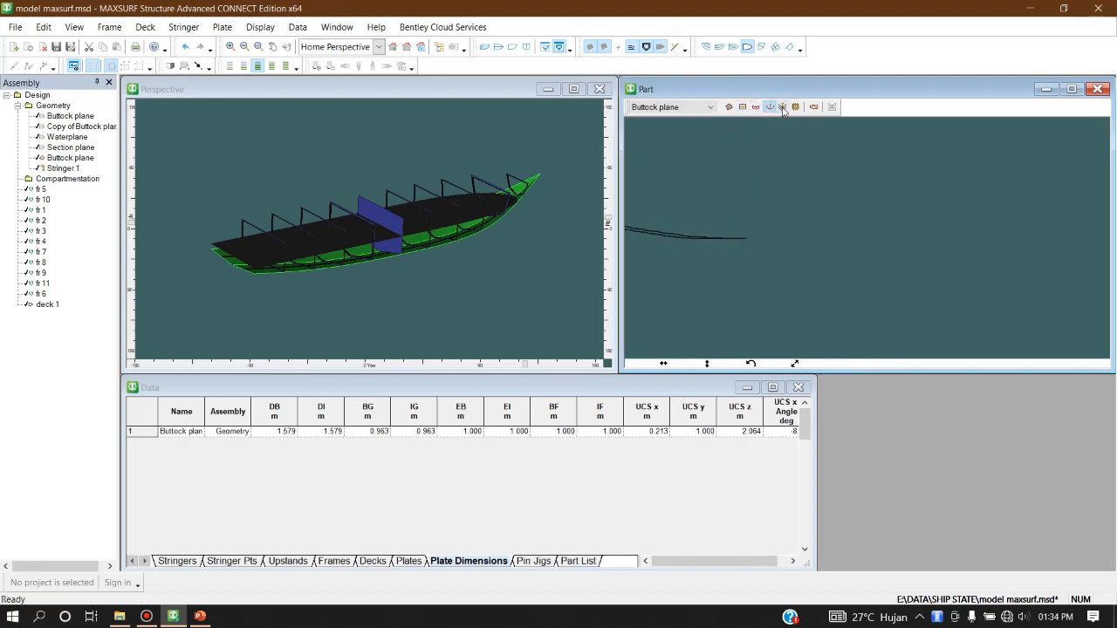
# - Show the lettered and numbered grid view of the Buttock plane plate and examine its point values
pyautogui.click(796, 107)
pyautogui.scroll(-5, 807, 257)
pyautogui.scroll(5, 805, 180)
pyautogui.scroll(6, 757, 168)
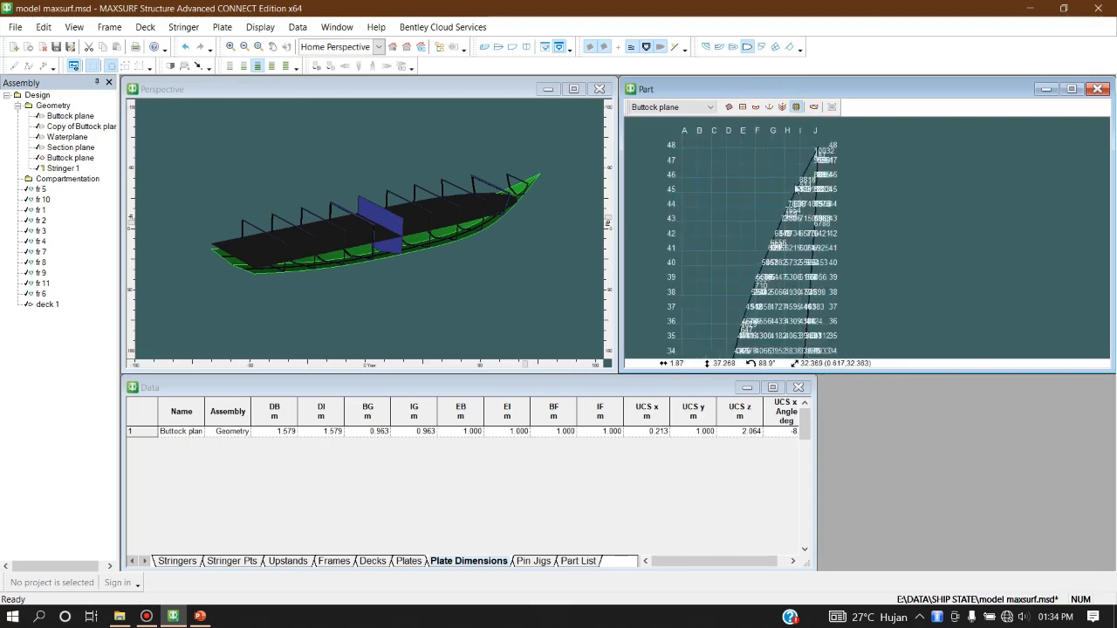
pyautogui.scroll(-5, 847, 187)
pyautogui.scroll(6, 816, 304)
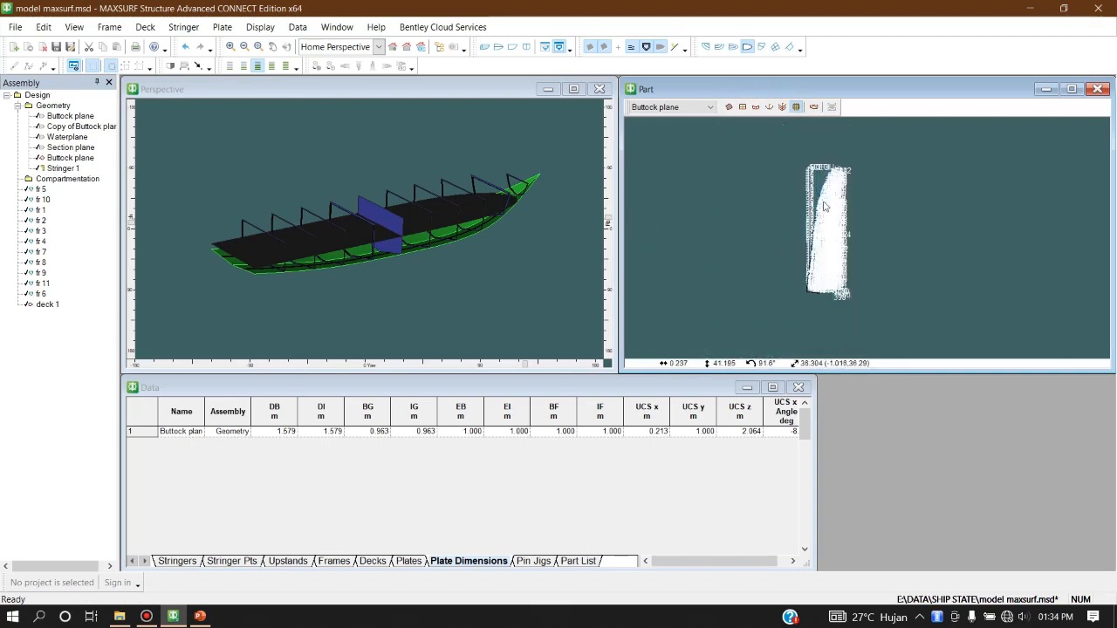
pyautogui.scroll(4, 804, 277)
pyautogui.scroll(-3, 819, 335)
pyautogui.scroll(-2, 837, 262)
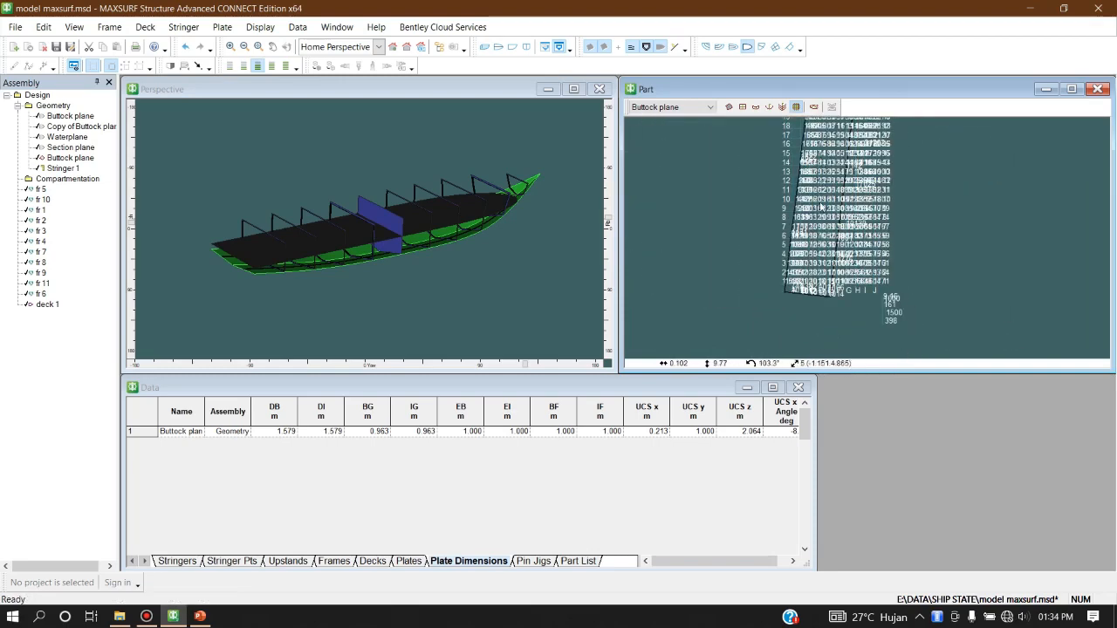
pyautogui.scroll(-1, 809, 231)
pyautogui.scroll(-5, 804, 250)
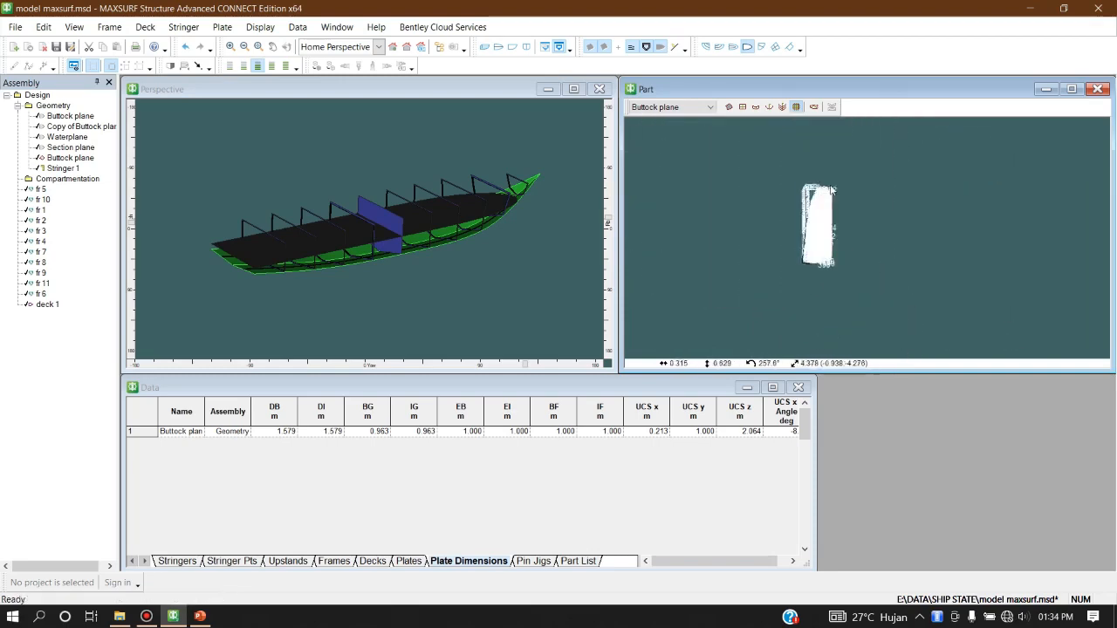
# - Look over the Buttock plane plate's point grid and the shell expansion in the Part window, then return to its plate expansion
pyautogui.scroll(2, 833, 220)
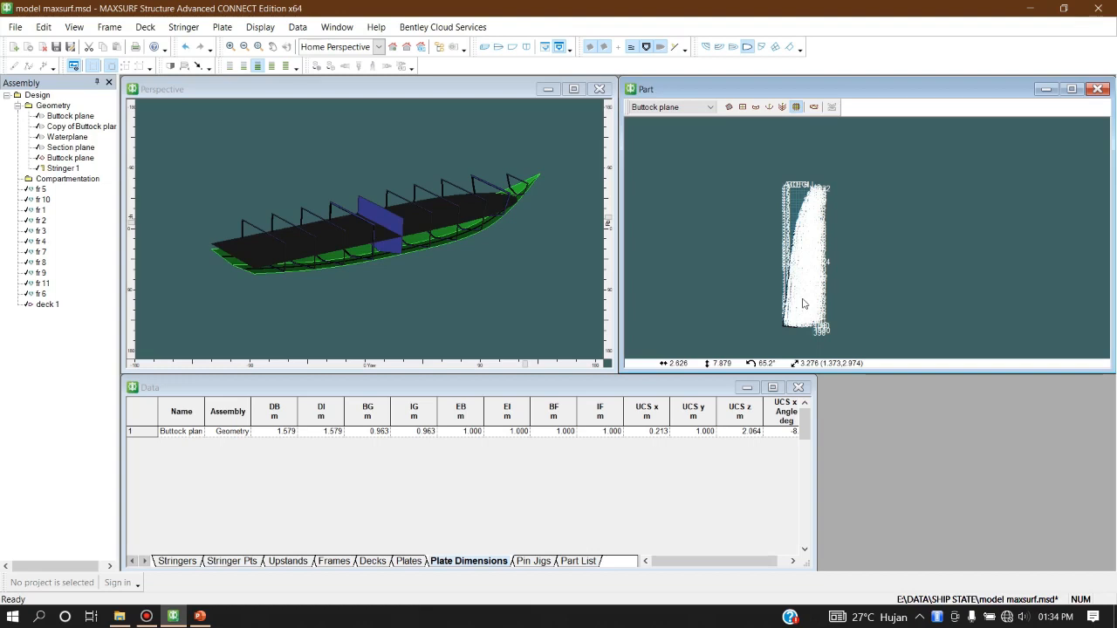
pyautogui.click(813, 107)
pyautogui.scroll(2, 820, 330)
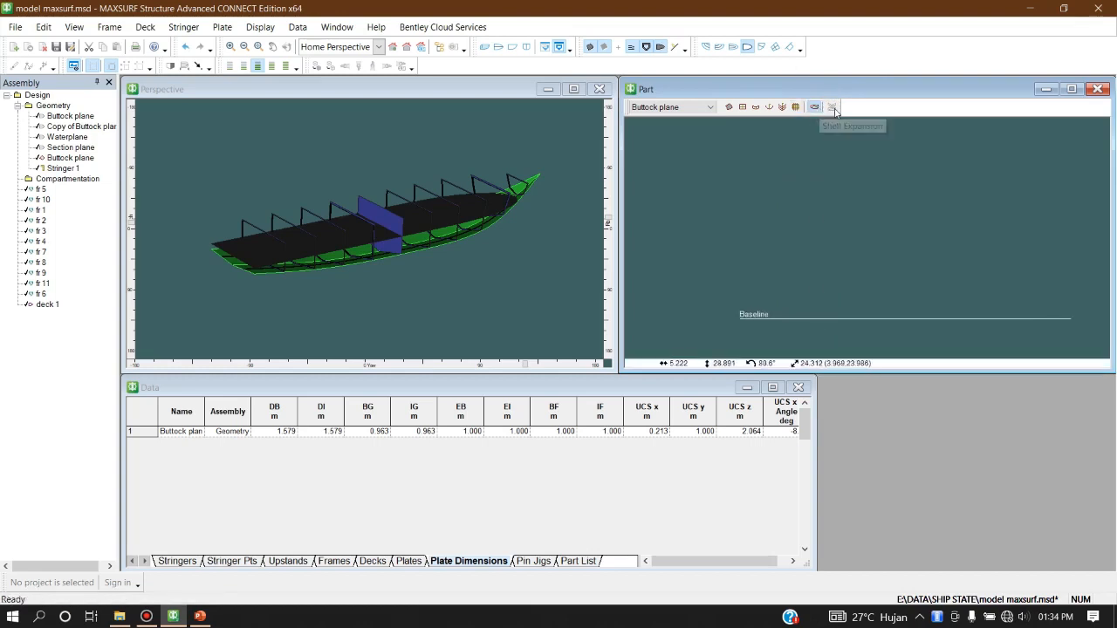
pyautogui.click(729, 107)
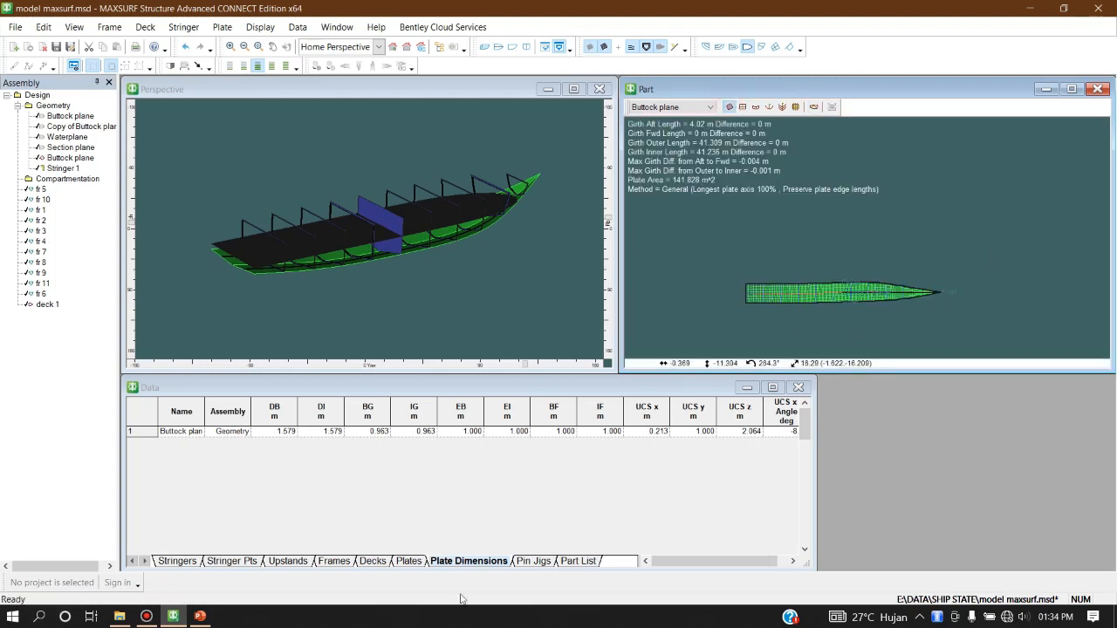
# - Review the stringers and frames tables in the Data window
pyautogui.click(501, 537)
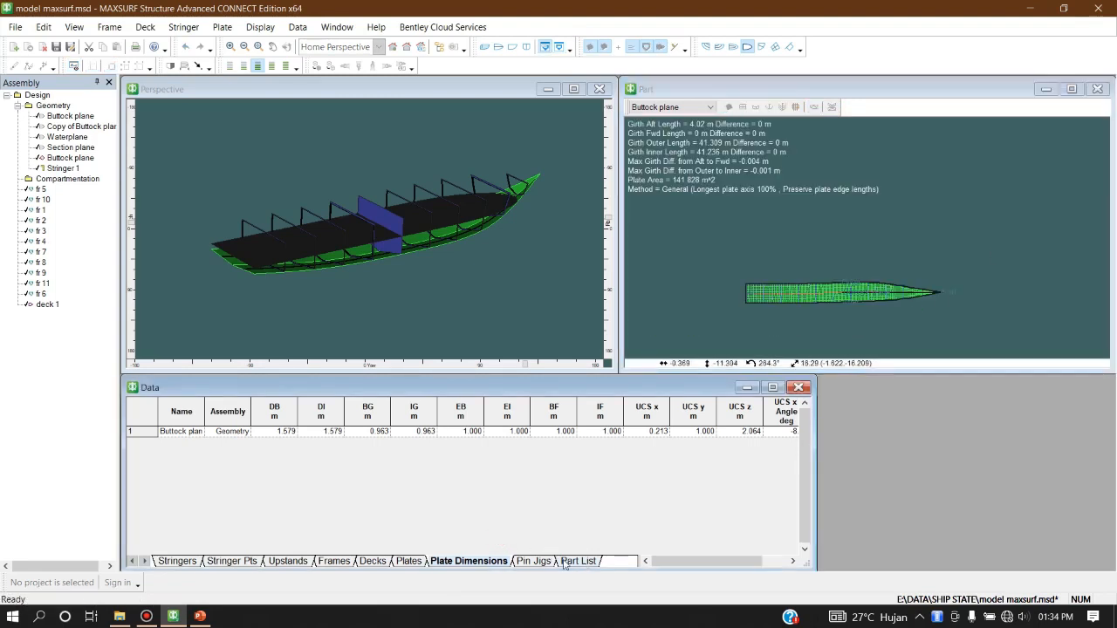
pyautogui.click(177, 561)
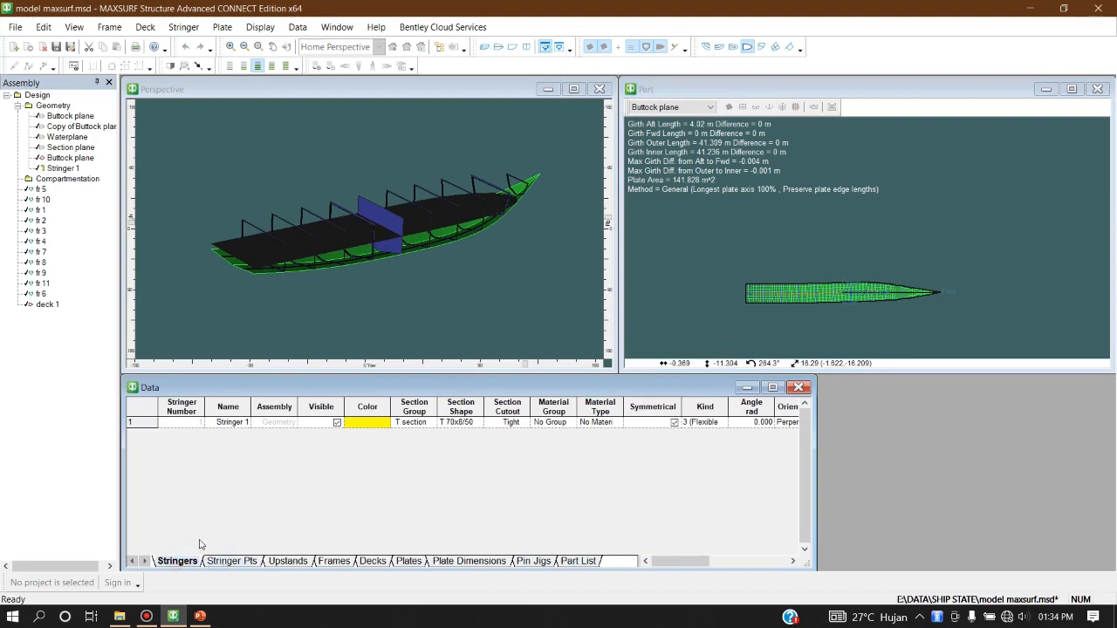
pyautogui.click(345, 560)
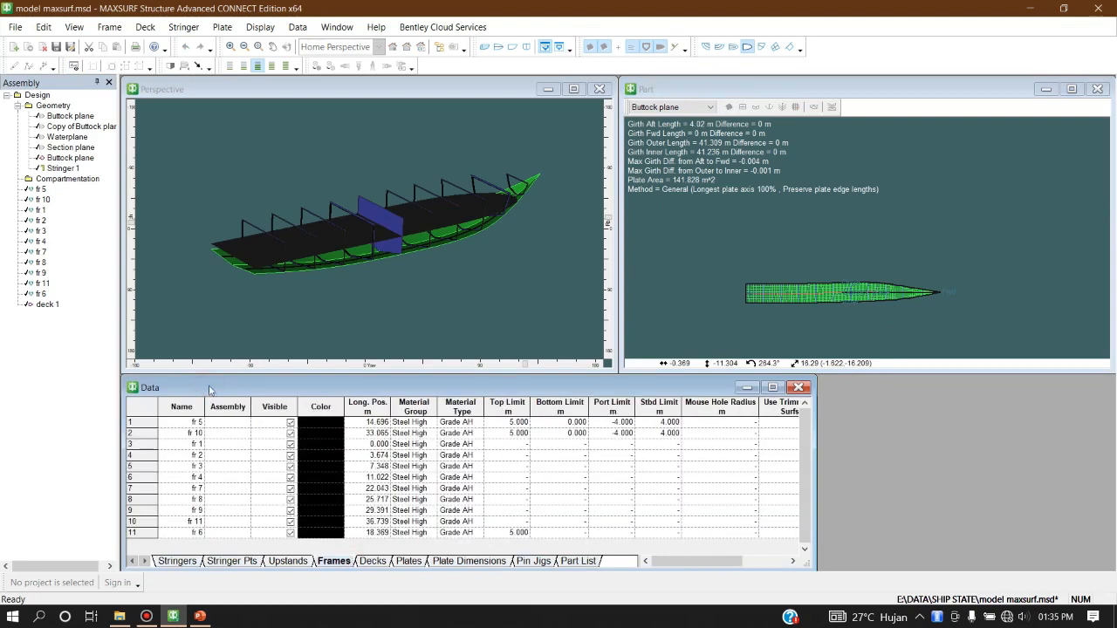
pyautogui.click(183, 562)
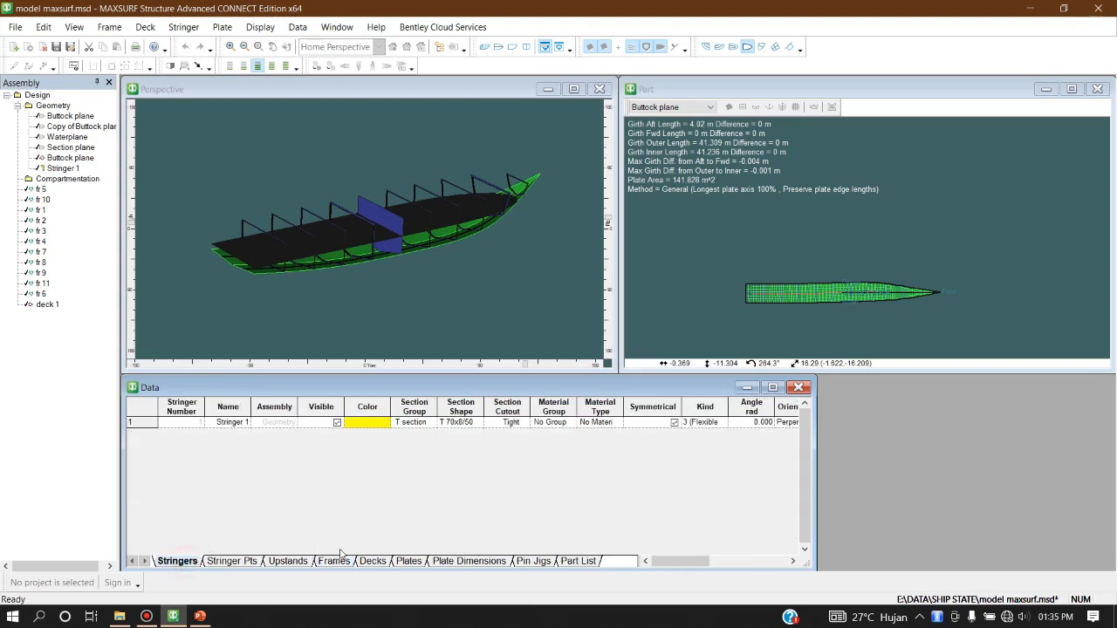
pyautogui.click(339, 563)
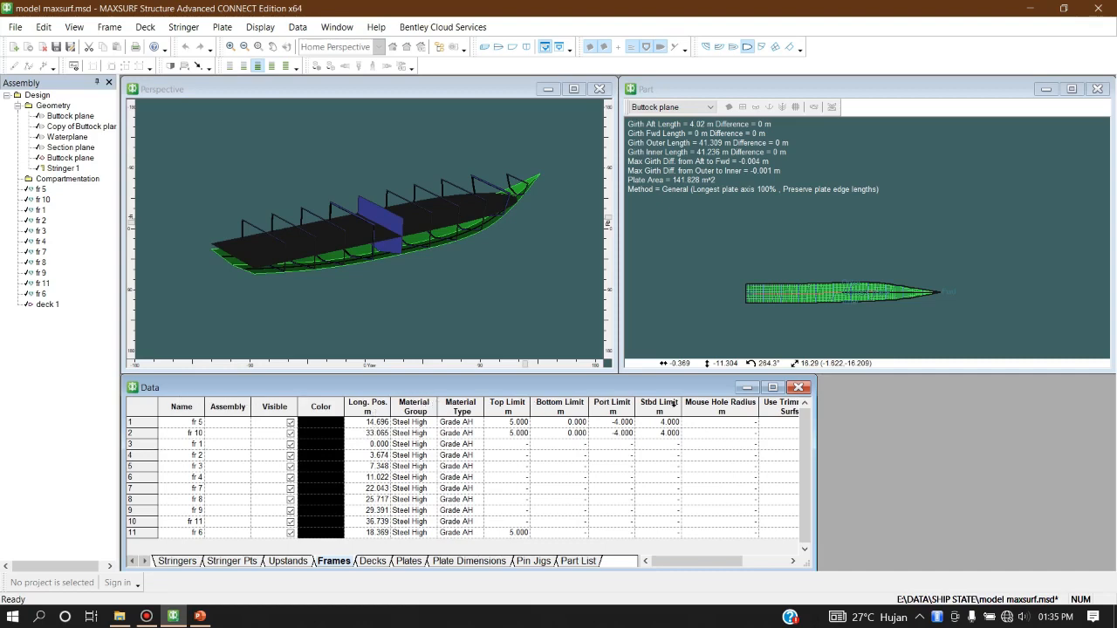
# - Set the colour of fr 5 to cyan in the frames table and check it in the Perspective view
pyautogui.click(323, 422)
pyautogui.click(323, 422)
pyautogui.click(721, 191)
pyautogui.click(323, 422)
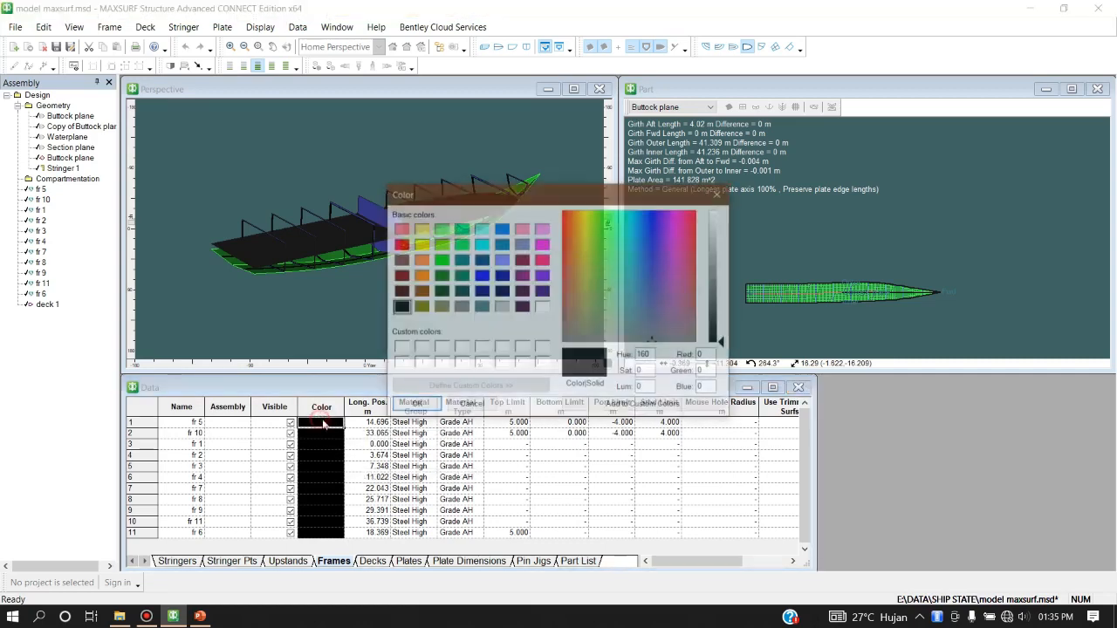
pyautogui.click(480, 244)
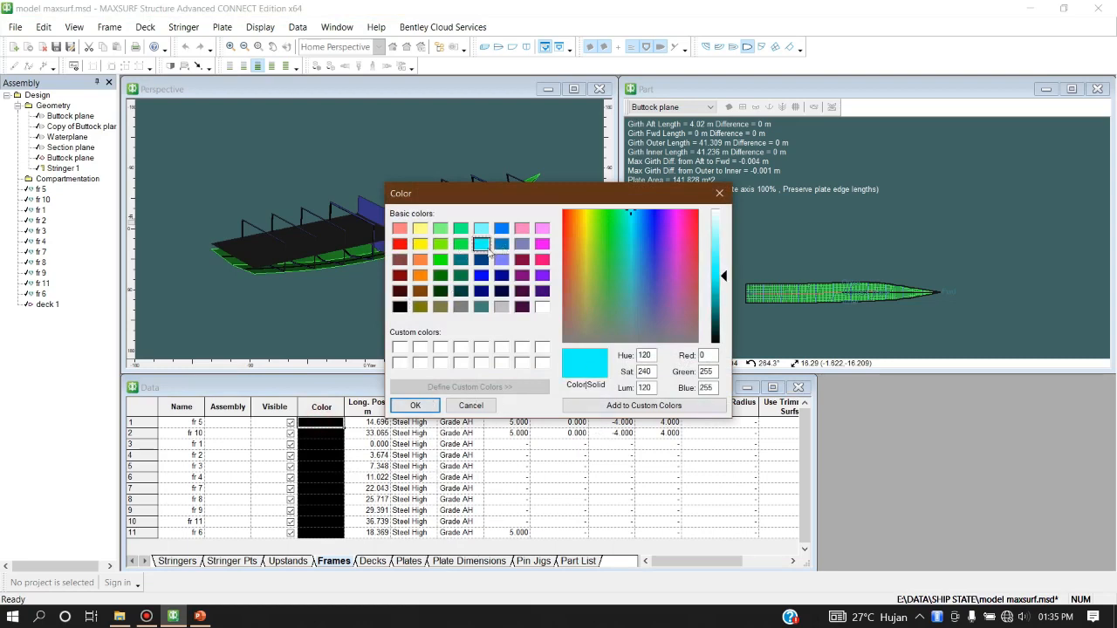
pyautogui.click(415, 405)
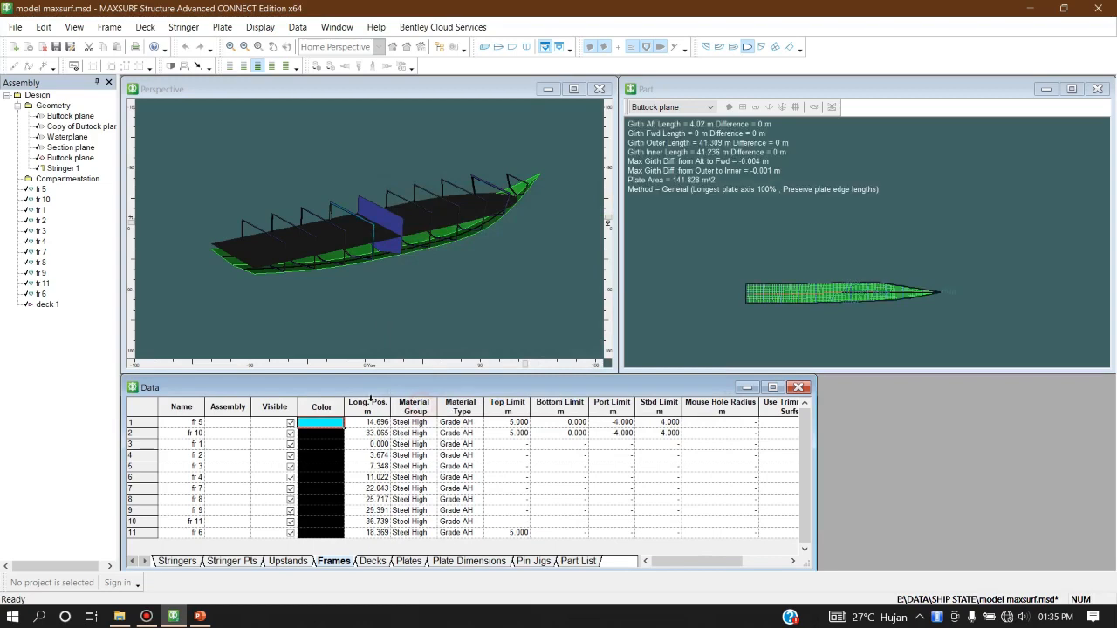
pyautogui.scroll(3, 292, 225)
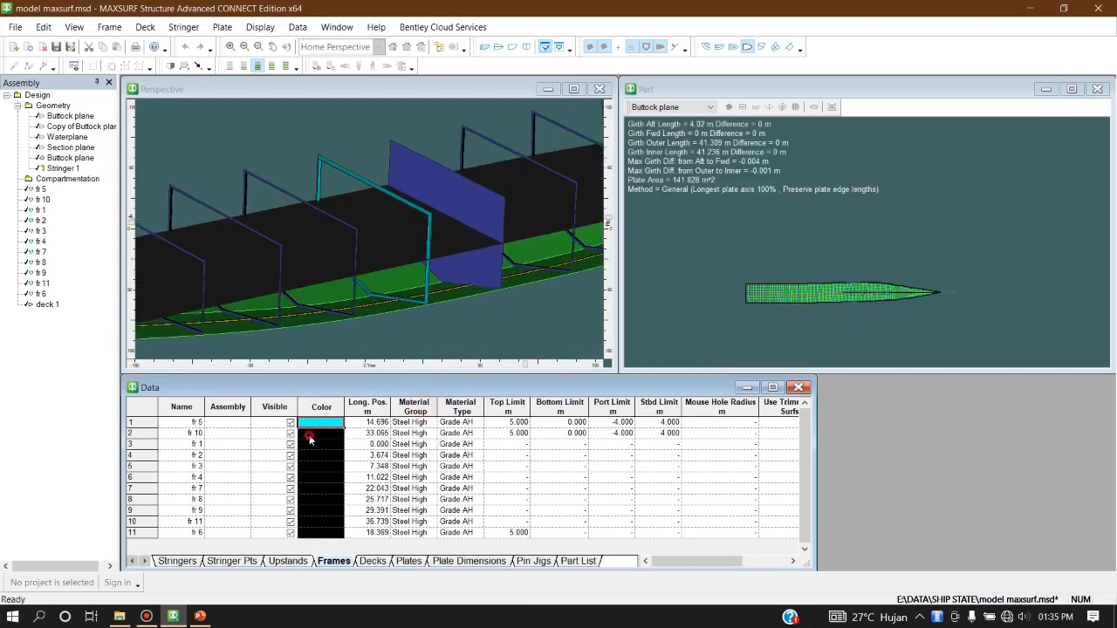
# - Set the colour of fr 10 to the same cyan and check both recoloured frames in the Perspective view
pyautogui.doubleClick(314, 434)
pyautogui.click(481, 244)
pyautogui.click(415, 405)
pyautogui.scroll(-5, 408, 274)
pyautogui.scroll(3, 488, 244)
pyautogui.scroll(-3, 407, 241)
pyautogui.scroll(-2, 405, 240)
pyautogui.click(488, 152)
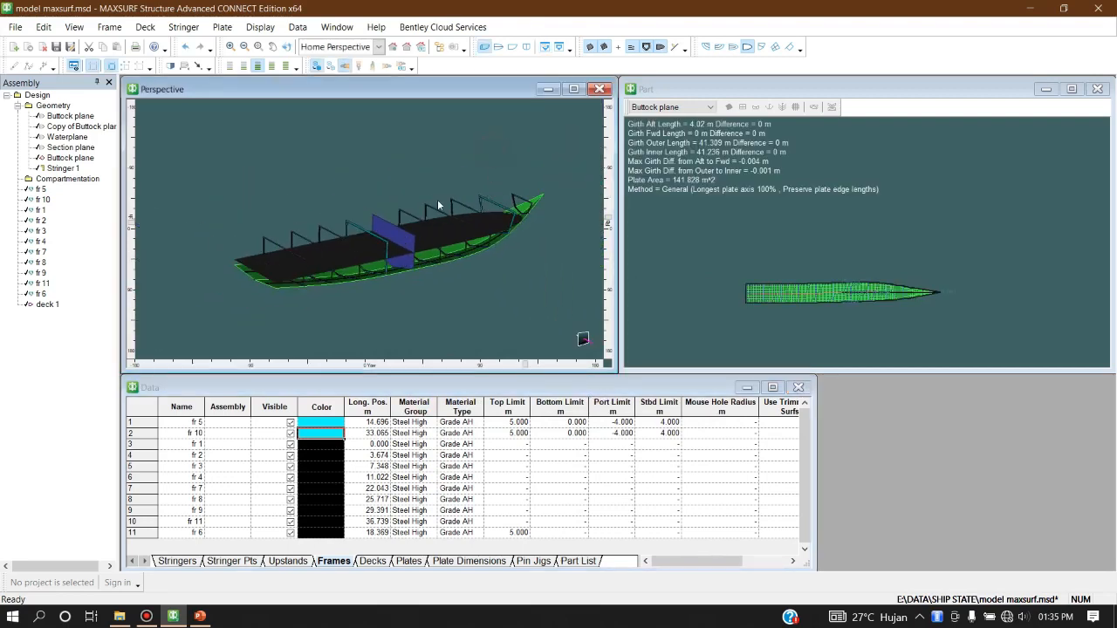
pyautogui.scroll(5, 410, 211)
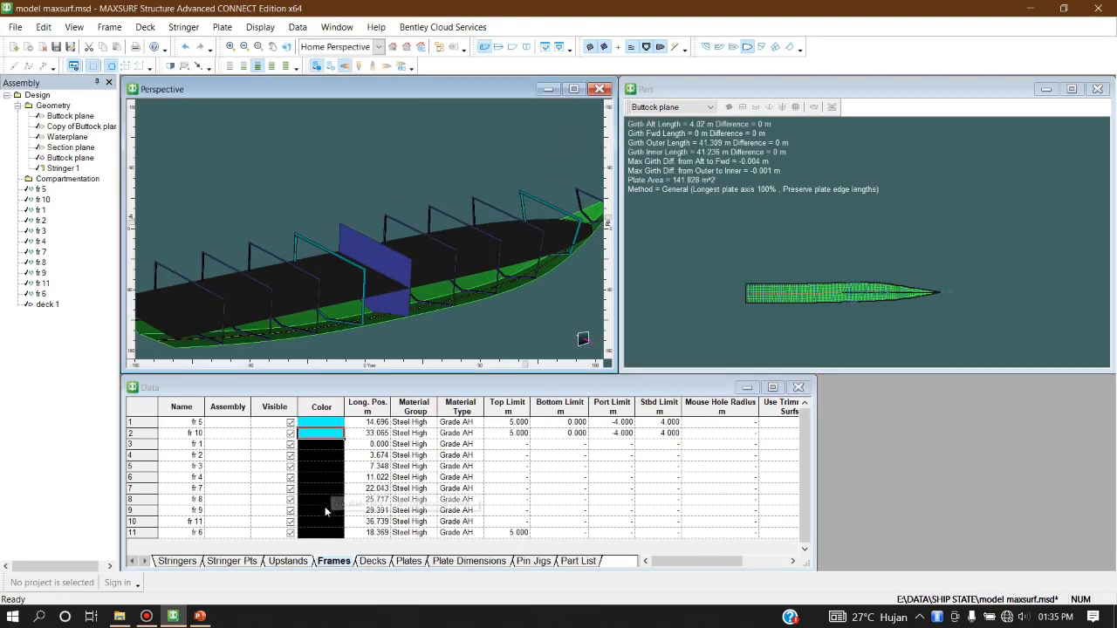
# - Set the colour of fr 6 to red in the frames table and check it in the Perspective view
pyautogui.doubleClick(326, 534)
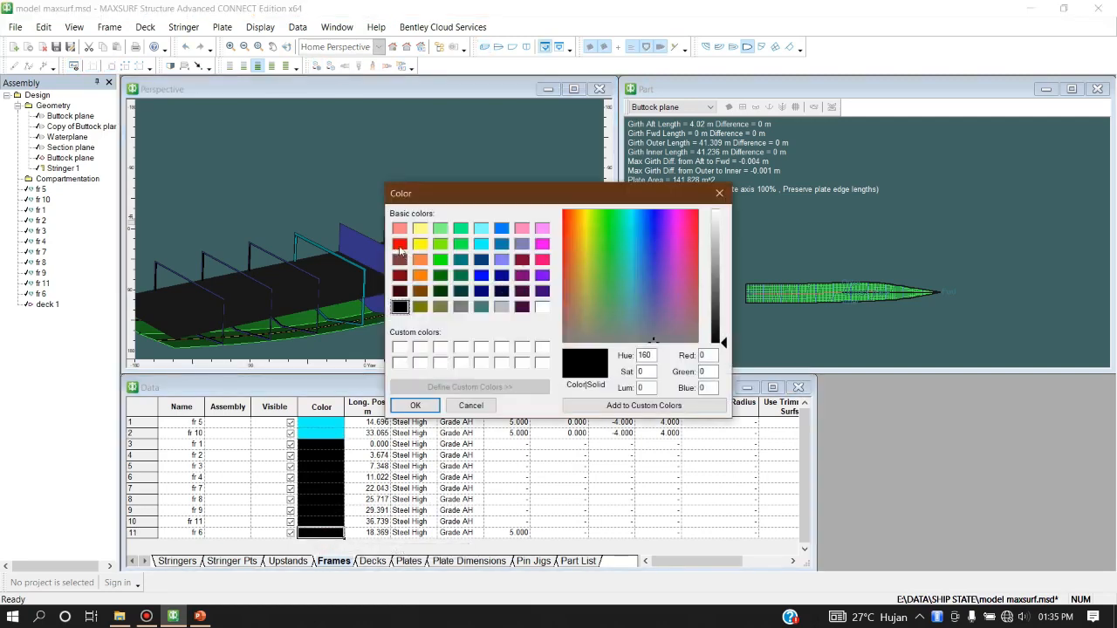
pyautogui.click(399, 245)
pyautogui.click(415, 404)
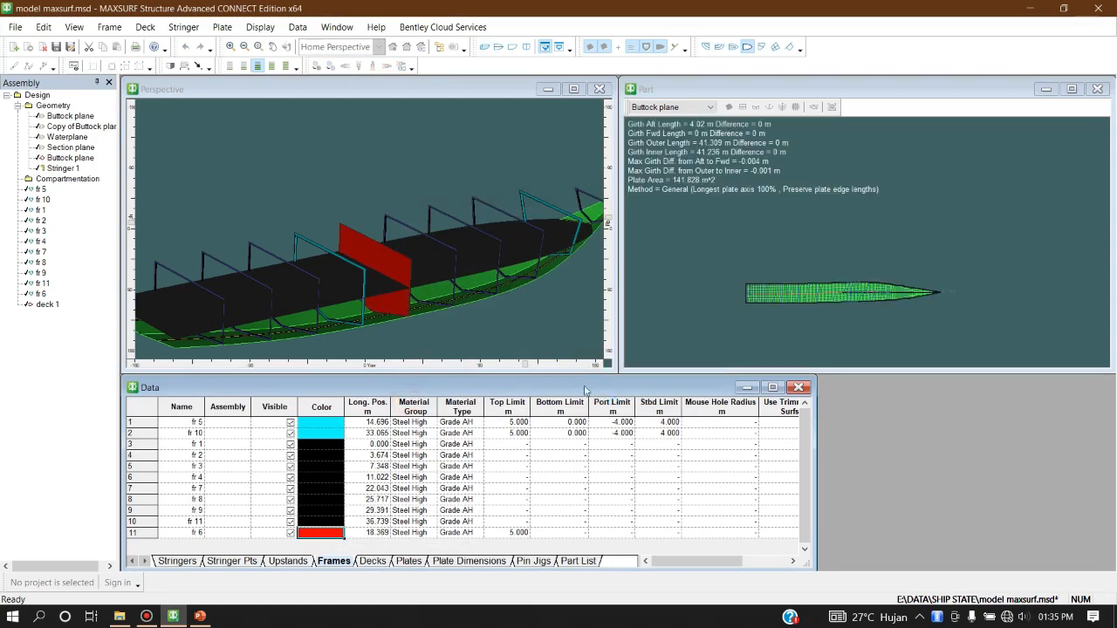
pyautogui.click(442, 242)
pyautogui.scroll(-3, 442, 243)
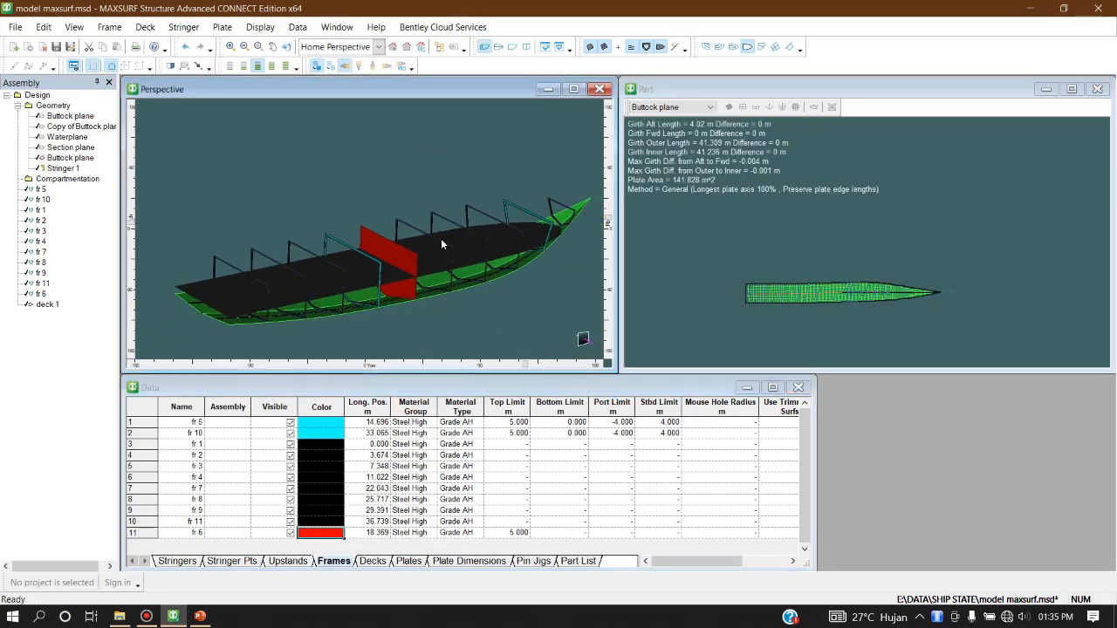
# - Open the decks table and set the colour of deck 1 to white
pyautogui.click(374, 562)
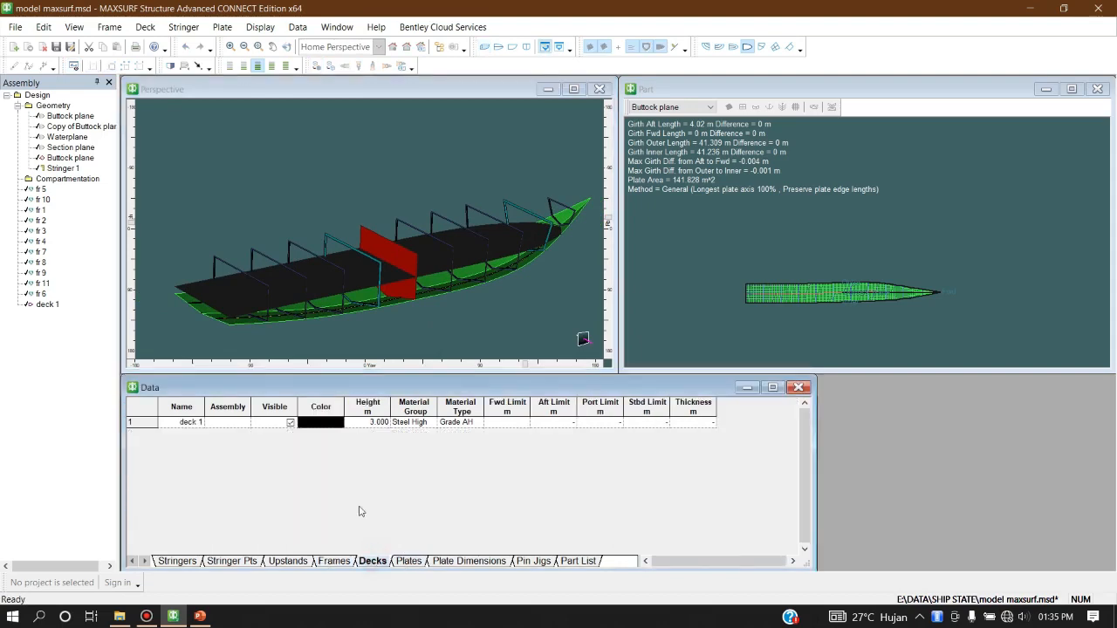
pyautogui.doubleClick(321, 424)
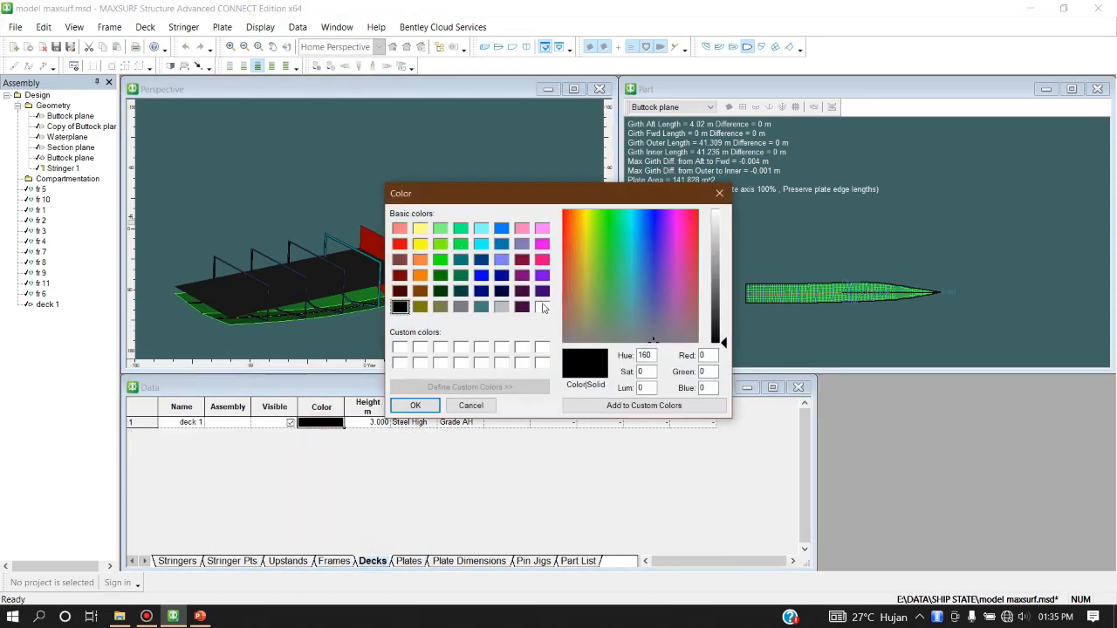
pyautogui.click(542, 306)
pyautogui.click(416, 405)
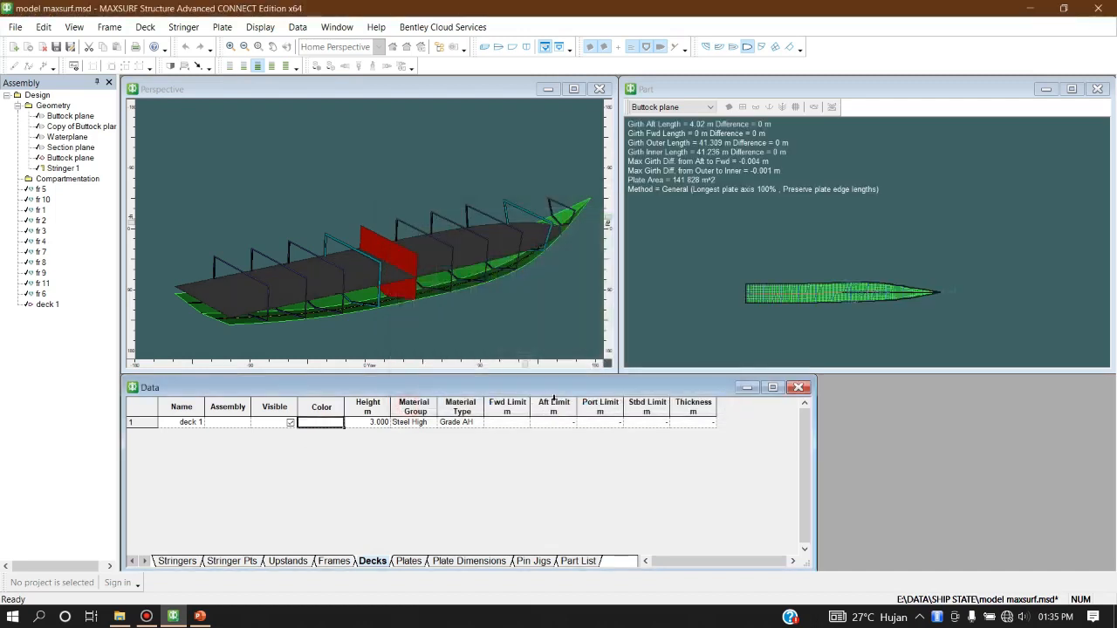
pyautogui.click(485, 331)
# - Set the colour of deck 1 to pink (red 255, green 128, blue 192) and check it in the Perspective view
pyautogui.click(321, 422)
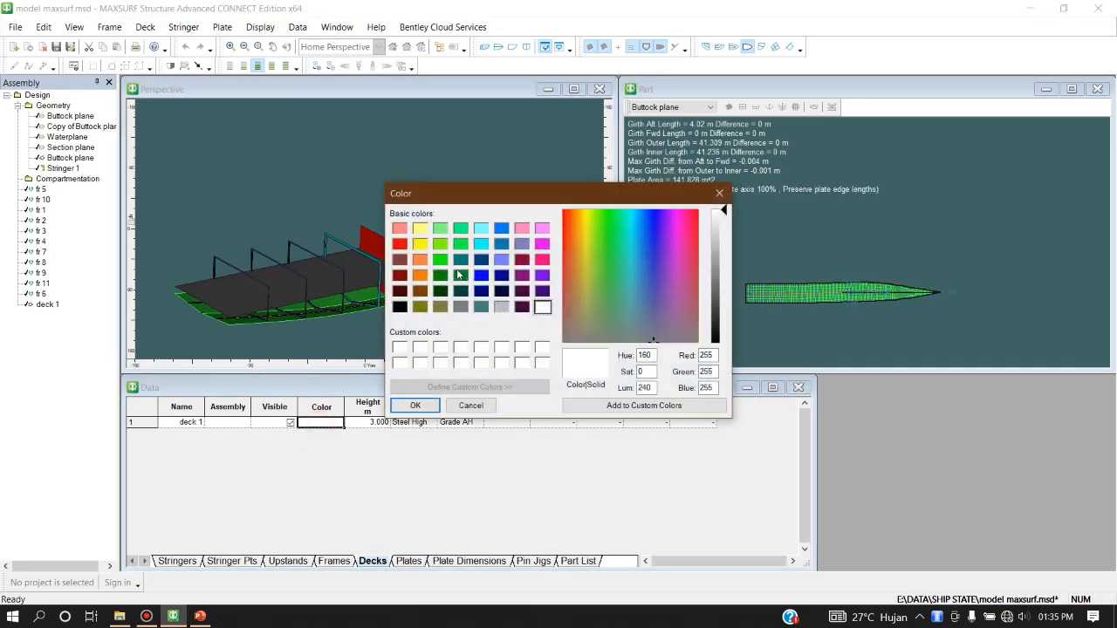
pyautogui.click(522, 228)
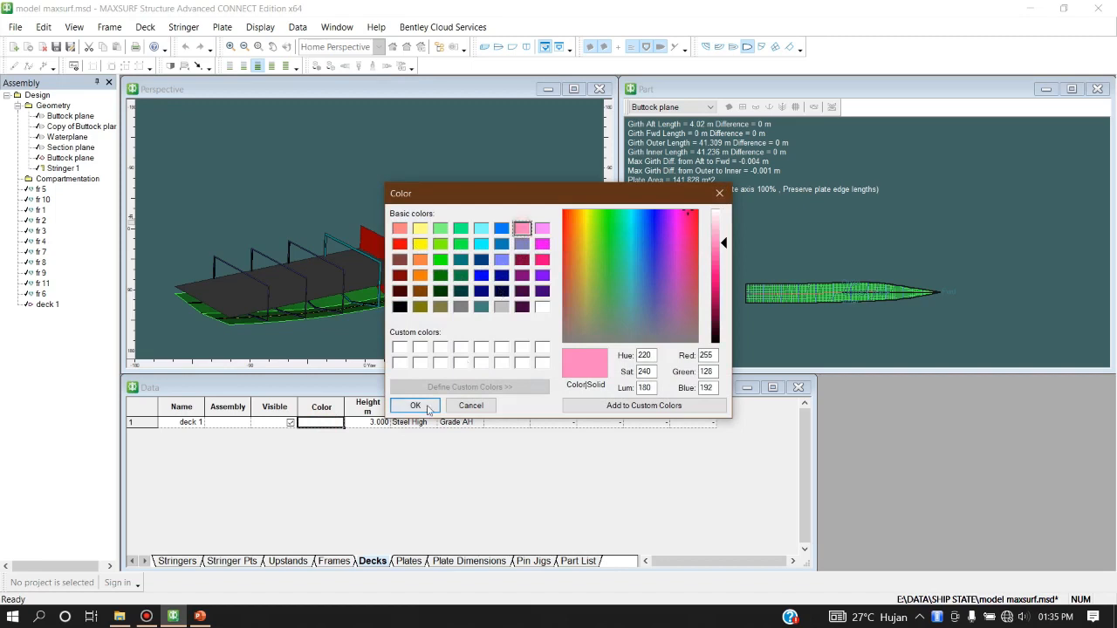
pyautogui.click(415, 405)
pyautogui.click(440, 334)
pyautogui.scroll(4, 437, 275)
pyautogui.scroll(-3, 435, 271)
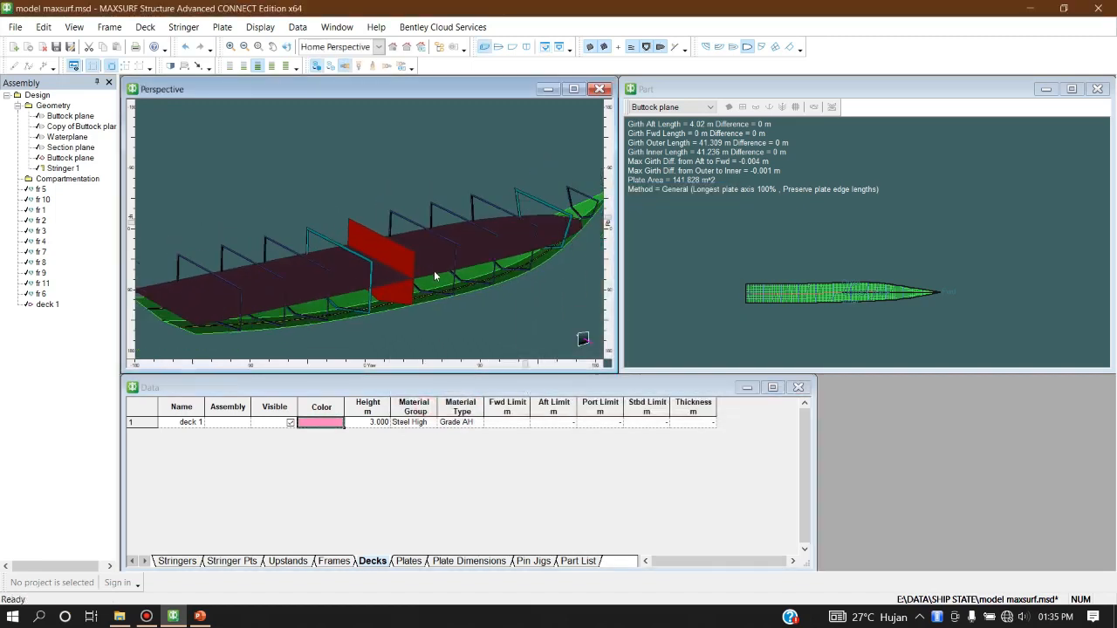
# - Review the Buttock plane plate's entries in the plates table and the plate dimensions table
pyautogui.click(411, 561)
pyautogui.click(409, 561)
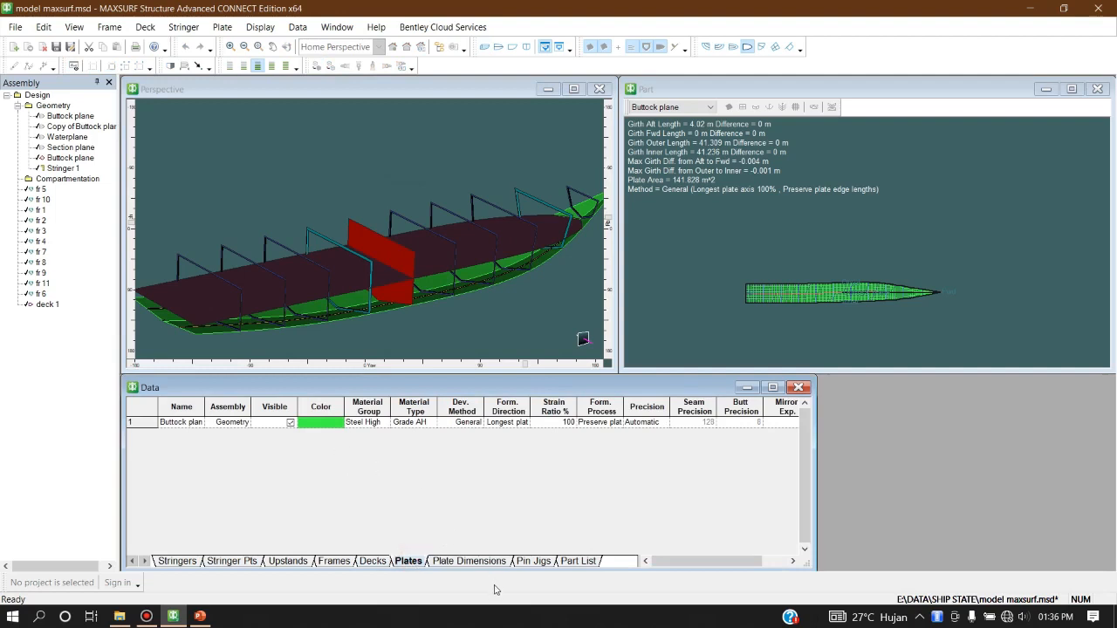
pyautogui.click(470, 561)
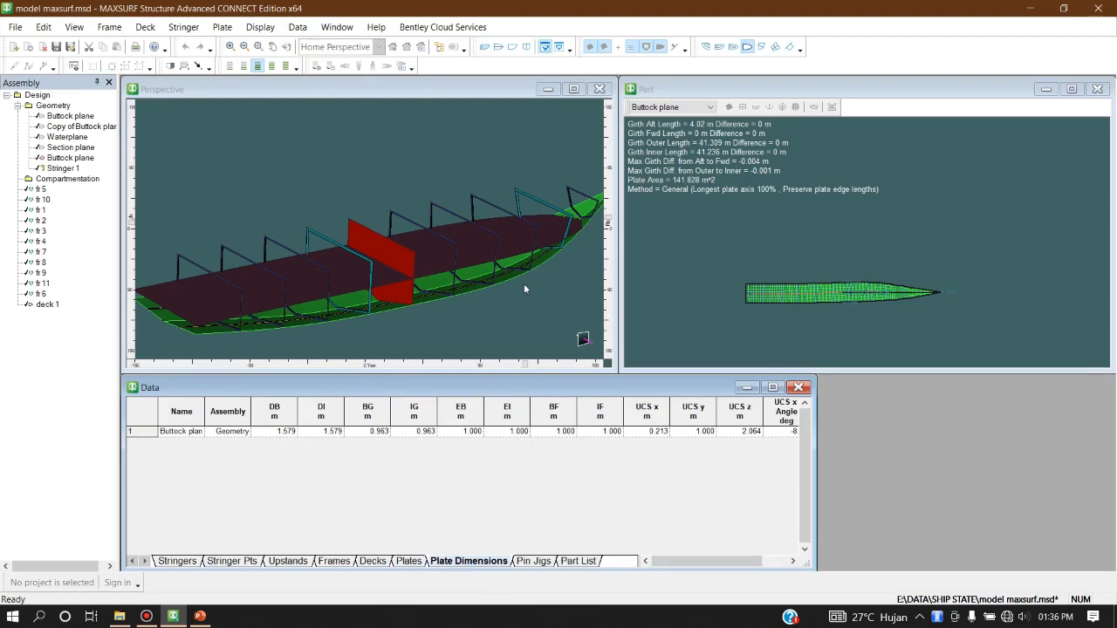
# - Examine the edge distances, edge heights and pin heights in the pin jigs table
pyautogui.click(534, 561)
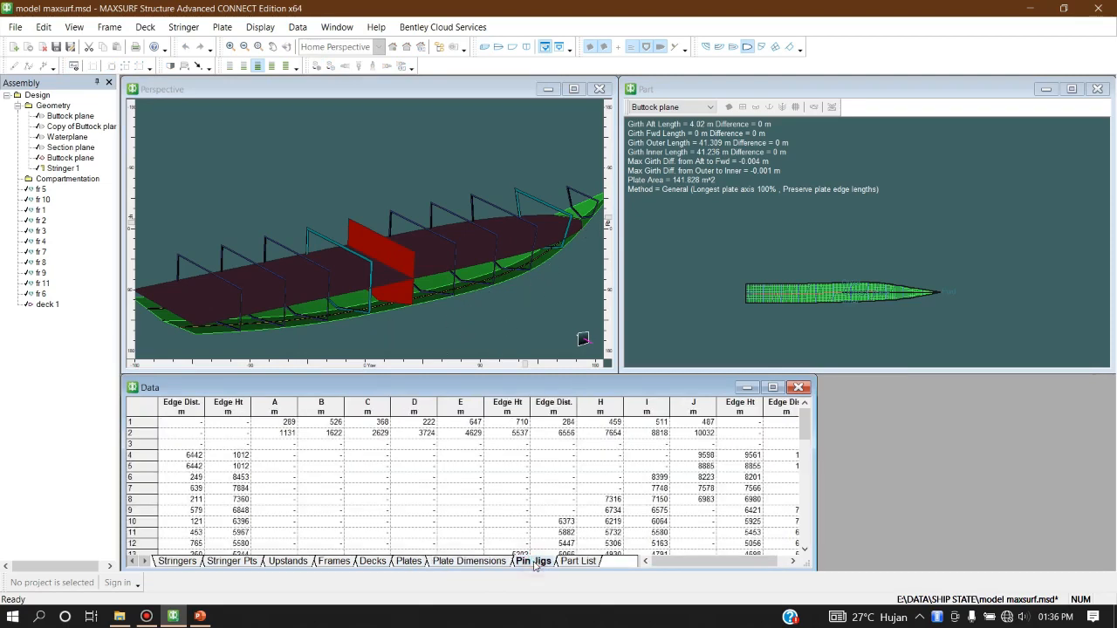
pyautogui.scroll(-2, 483, 487)
pyautogui.scroll(1, 478, 485)
pyautogui.scroll(-1, 472, 484)
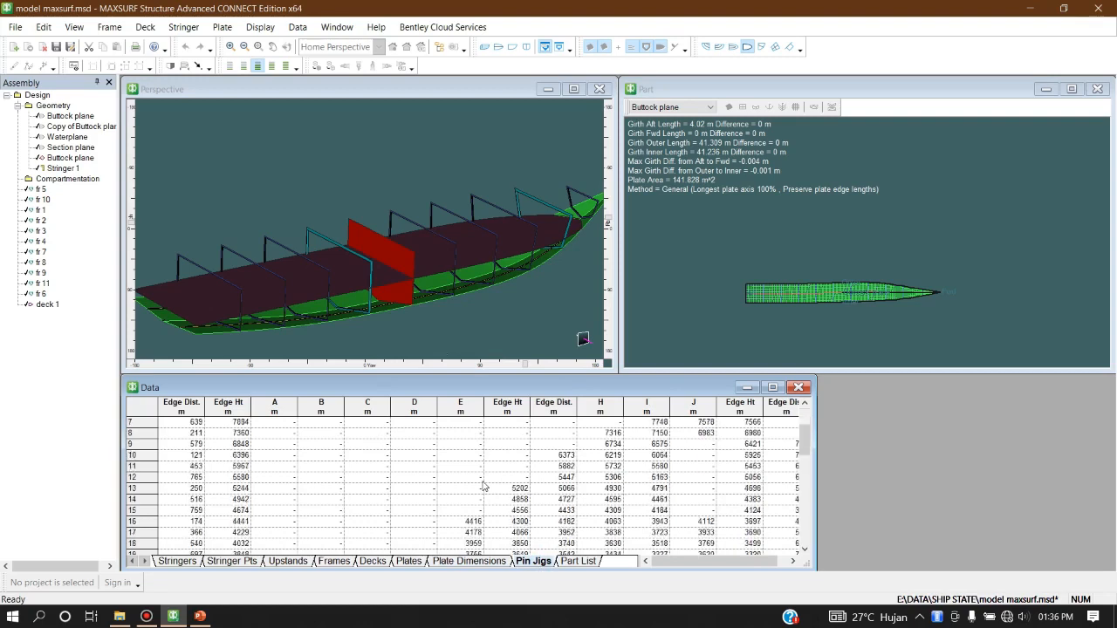
pyautogui.scroll(2, 467, 481)
pyautogui.scroll(-12, 590, 524)
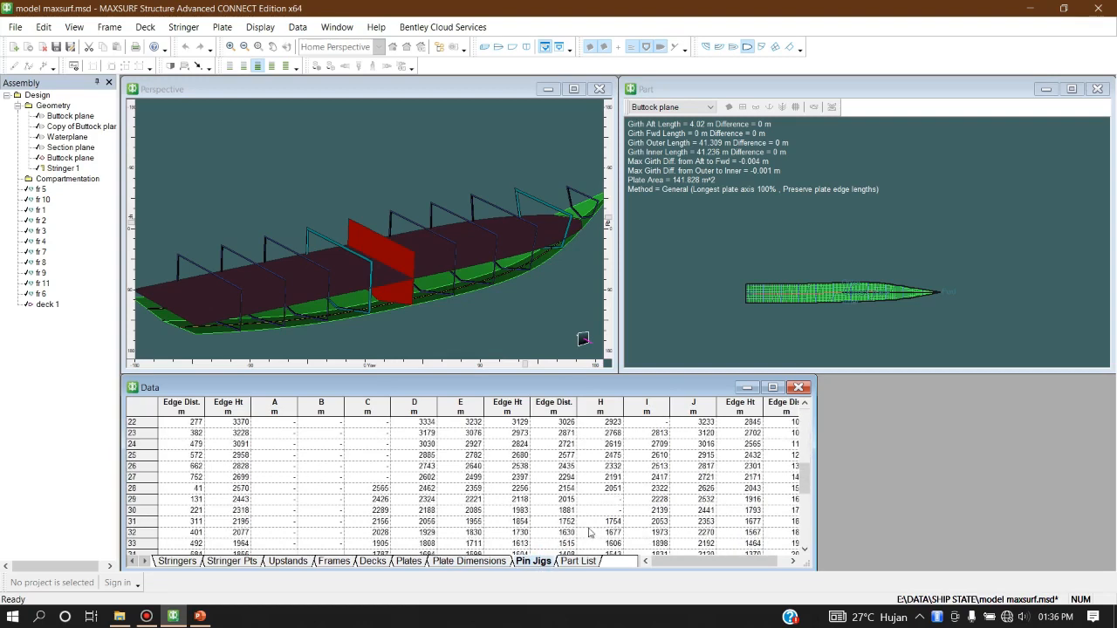
pyautogui.scroll(-2, 590, 515)
pyautogui.scroll(14, 590, 498)
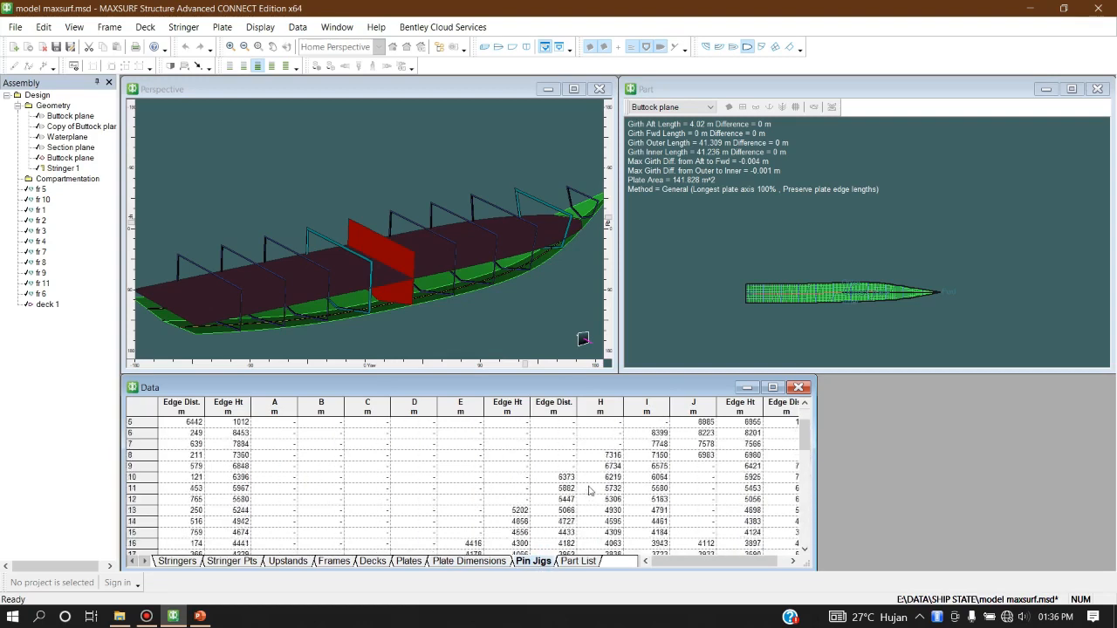
# - Show the part list in a maximized Data window and examine the Buttock plane plate and frame entries
pyautogui.click(577, 561)
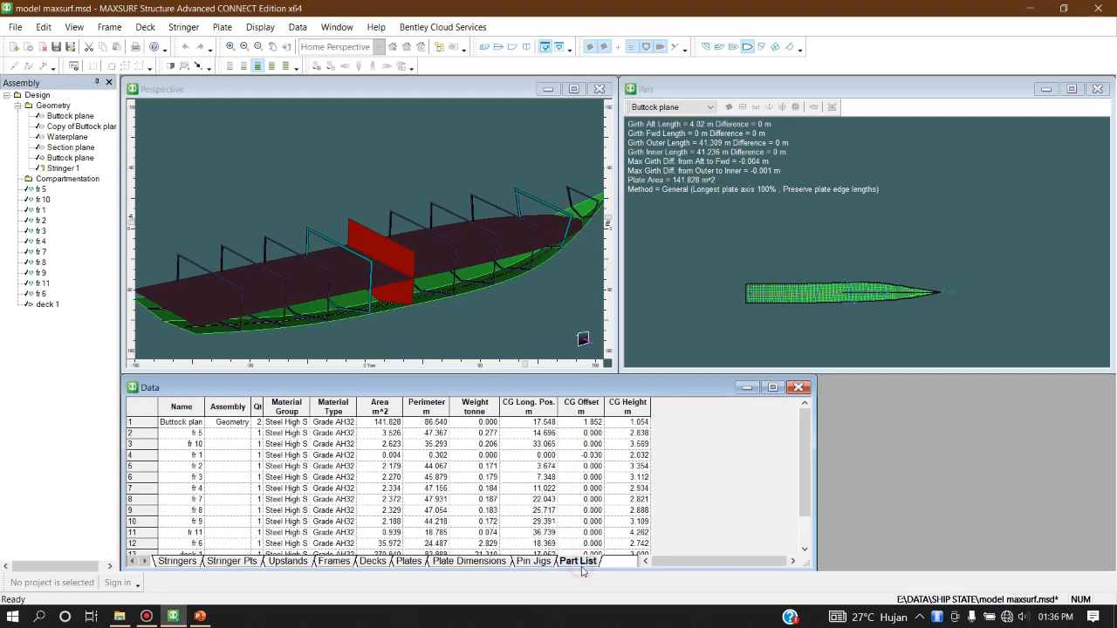
pyautogui.scroll(-1, 319, 476)
pyautogui.scroll(1, 318, 471)
pyautogui.doubleClick(382, 386)
pyautogui.click(223, 133)
pyautogui.click(173, 101)
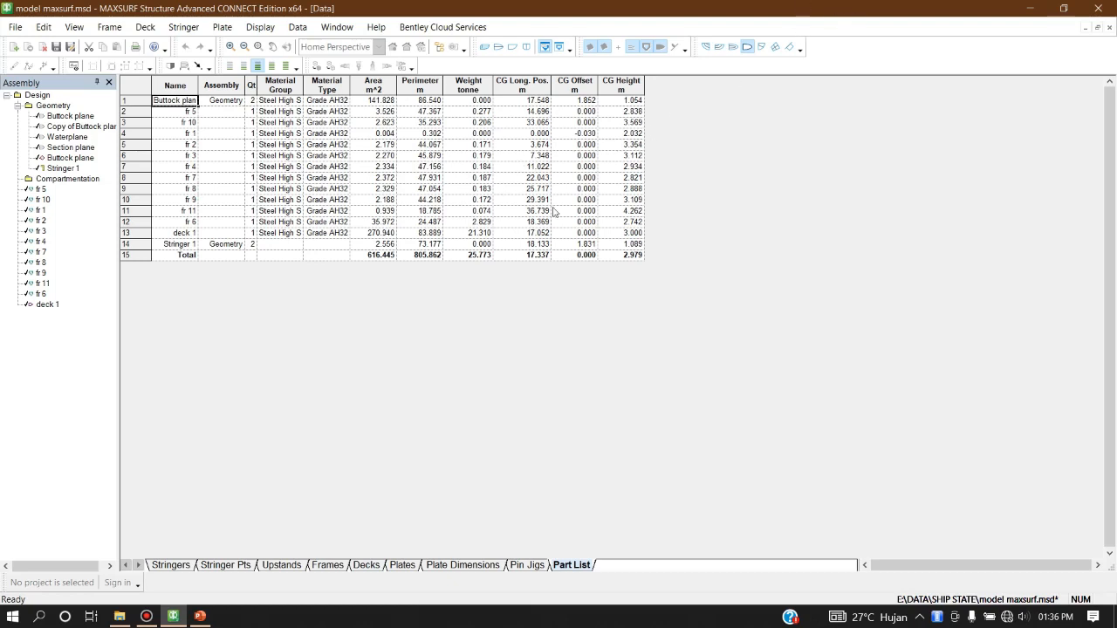
# - Inspect the part list's Total row for area, perimeter, longitudinal centre of gravity and CG height
pyautogui.click(382, 256)
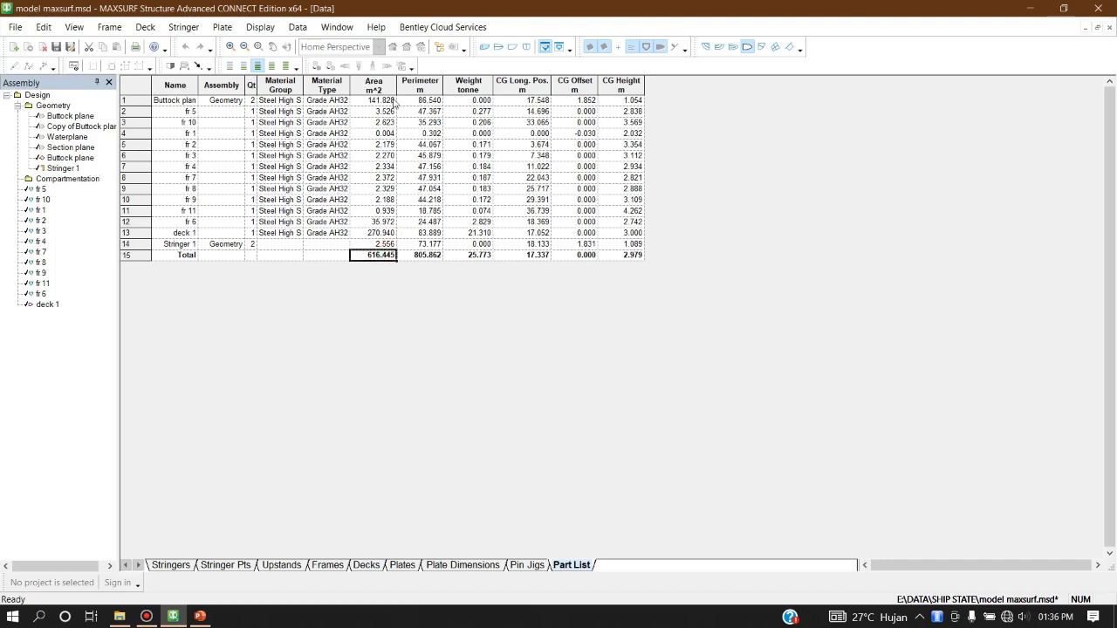
pyautogui.click(439, 255)
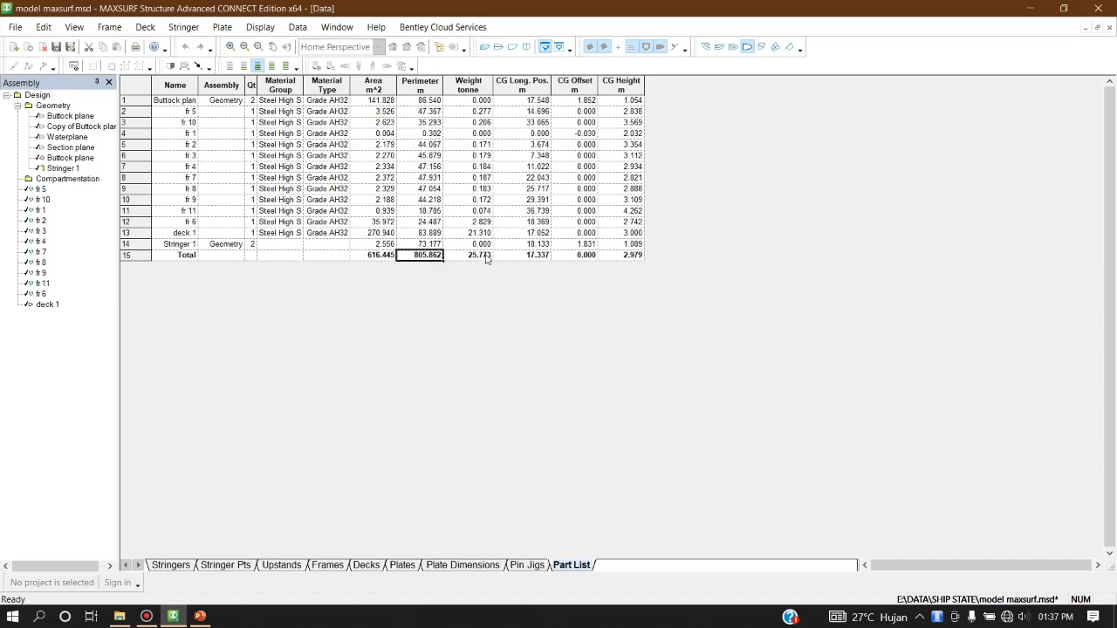
pyautogui.click(541, 254)
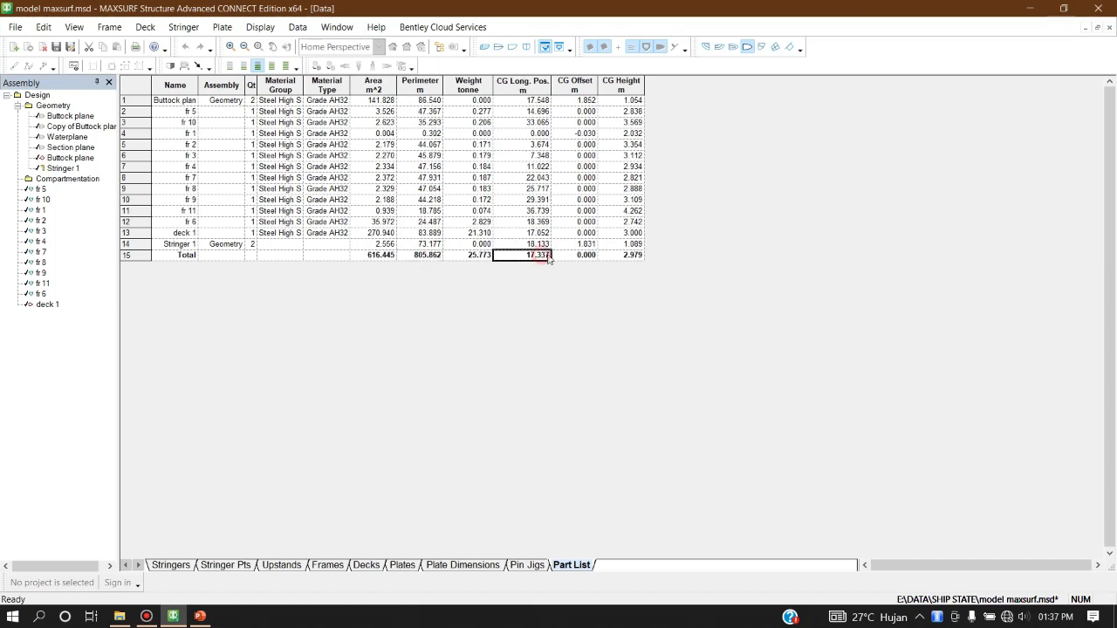
pyautogui.click(628, 254)
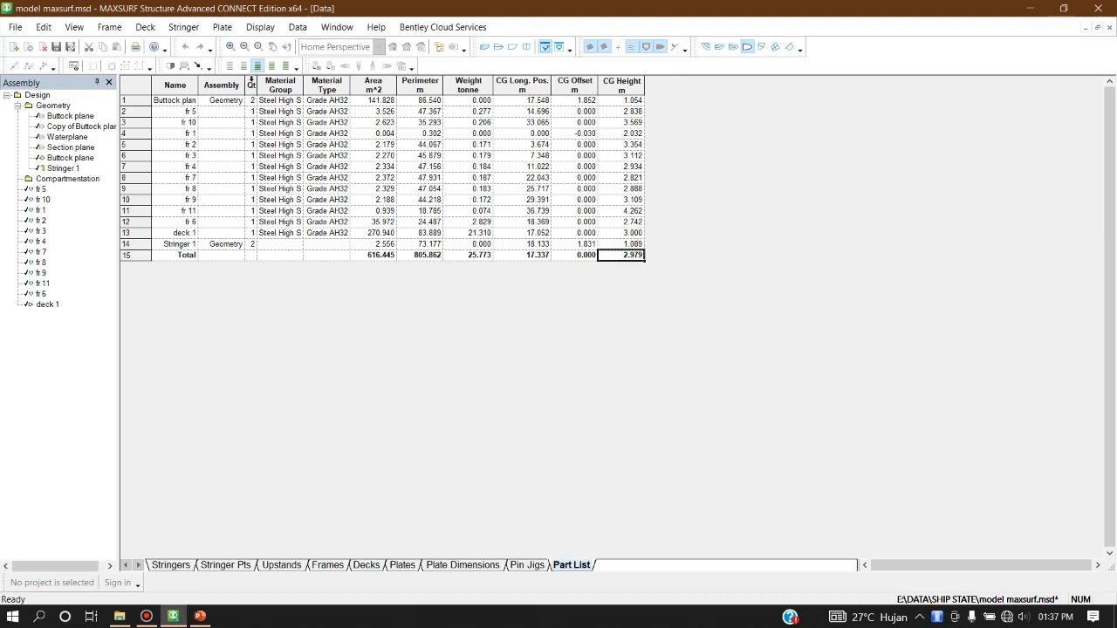
# - Check the part list quantities of the Buttock plane plate and Stringer 1, and restore the tiled Perspective, Part and Data windows
pyautogui.click(252, 100)
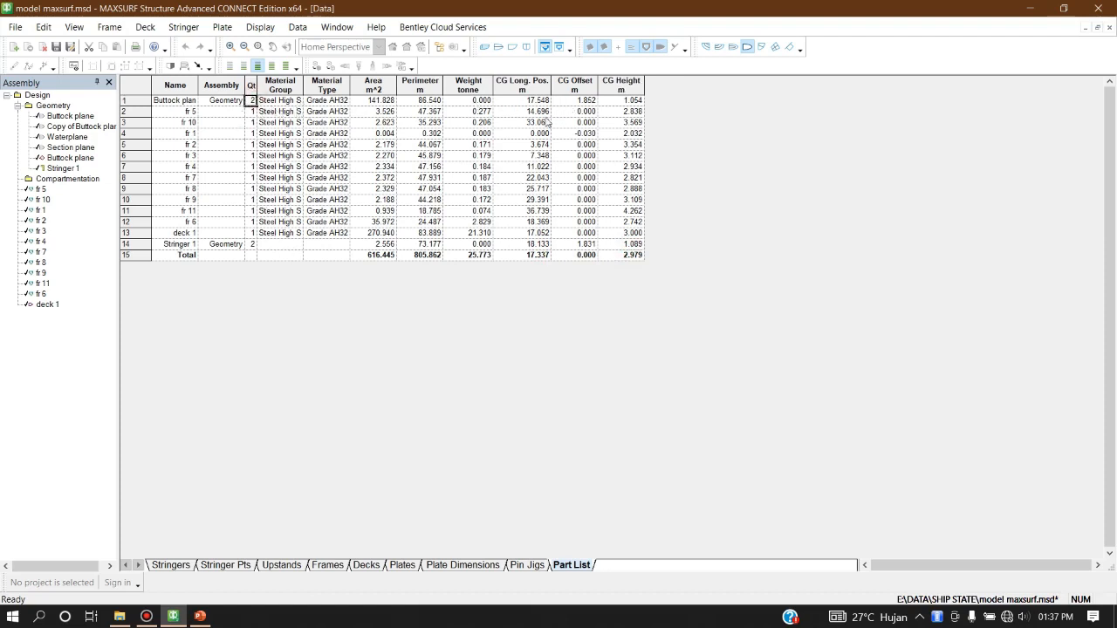
pyautogui.click(251, 245)
pyautogui.click(1097, 27)
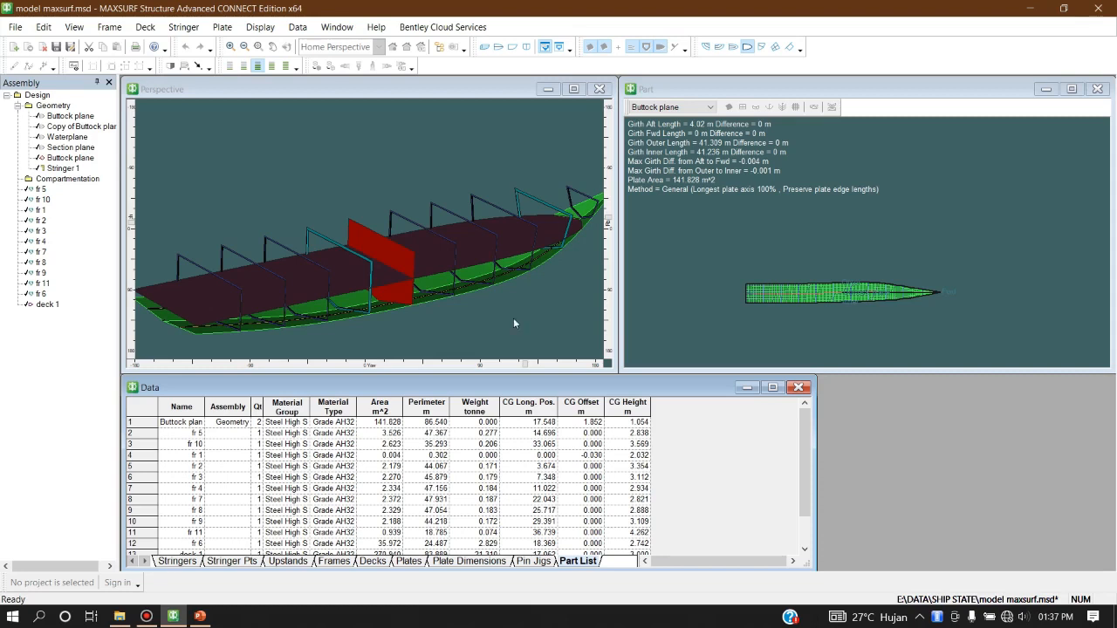
# - Display the Buttock plane plate's strain in the forming direction in the Part window and inspect the strain colours up close
pyautogui.click(297, 27)
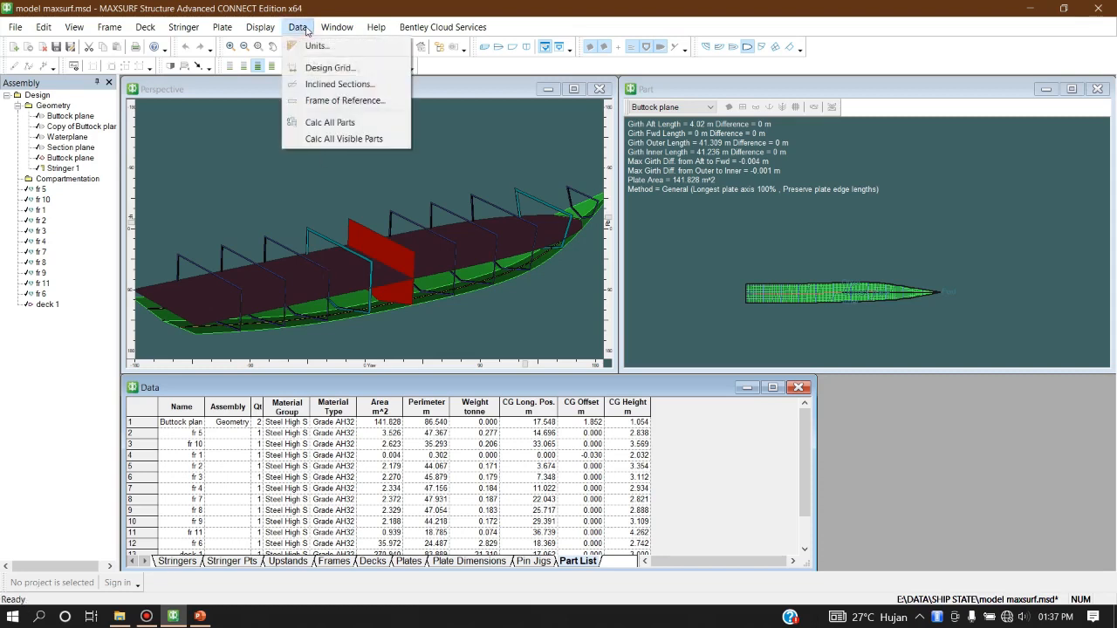
pyautogui.moveTo(260, 27)
pyautogui.moveTo(317, 83)
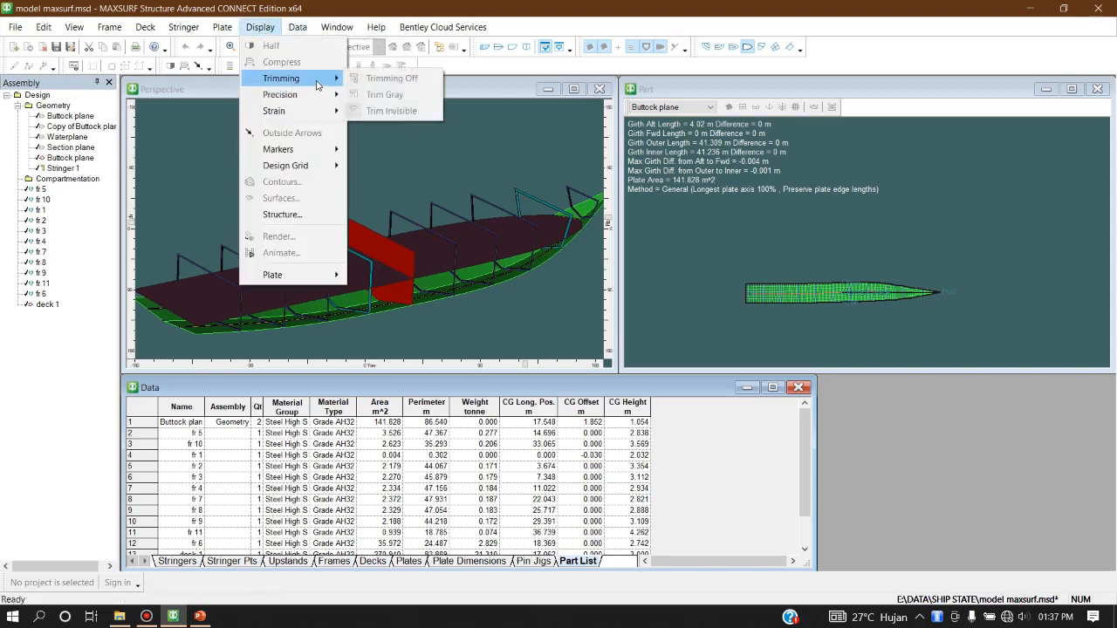
pyautogui.moveTo(317, 108)
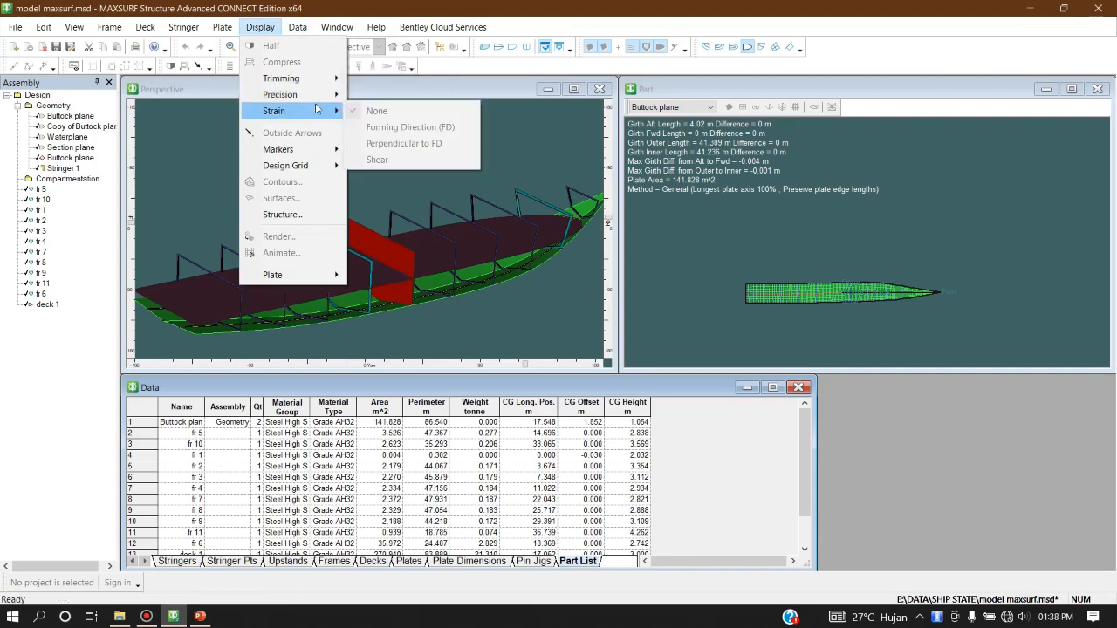
pyautogui.click(711, 94)
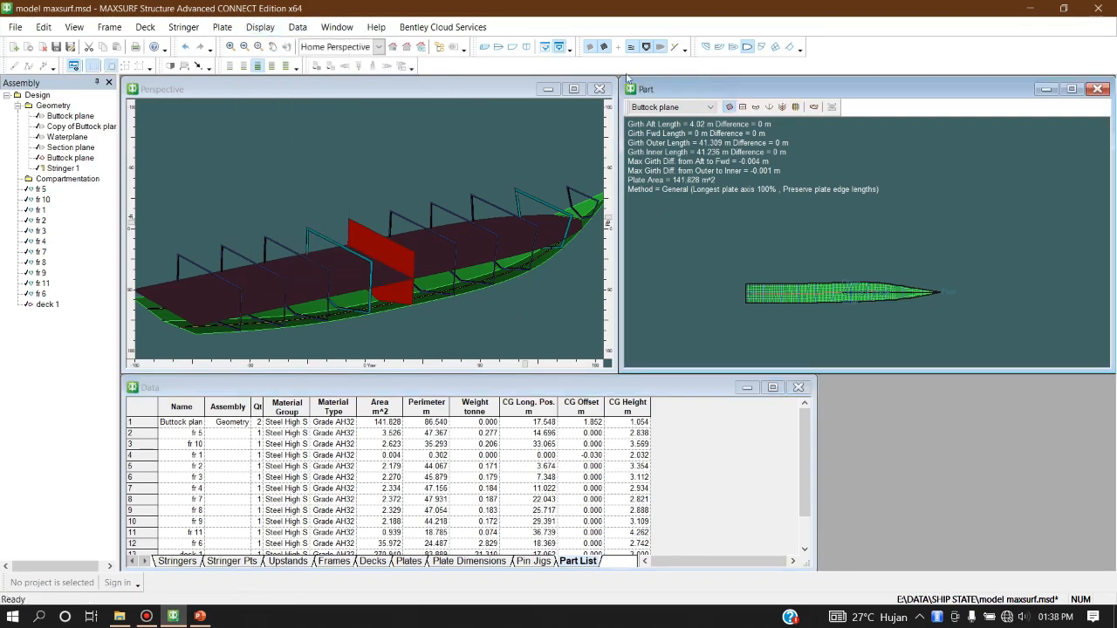
pyautogui.click(260, 27)
pyautogui.moveTo(311, 116)
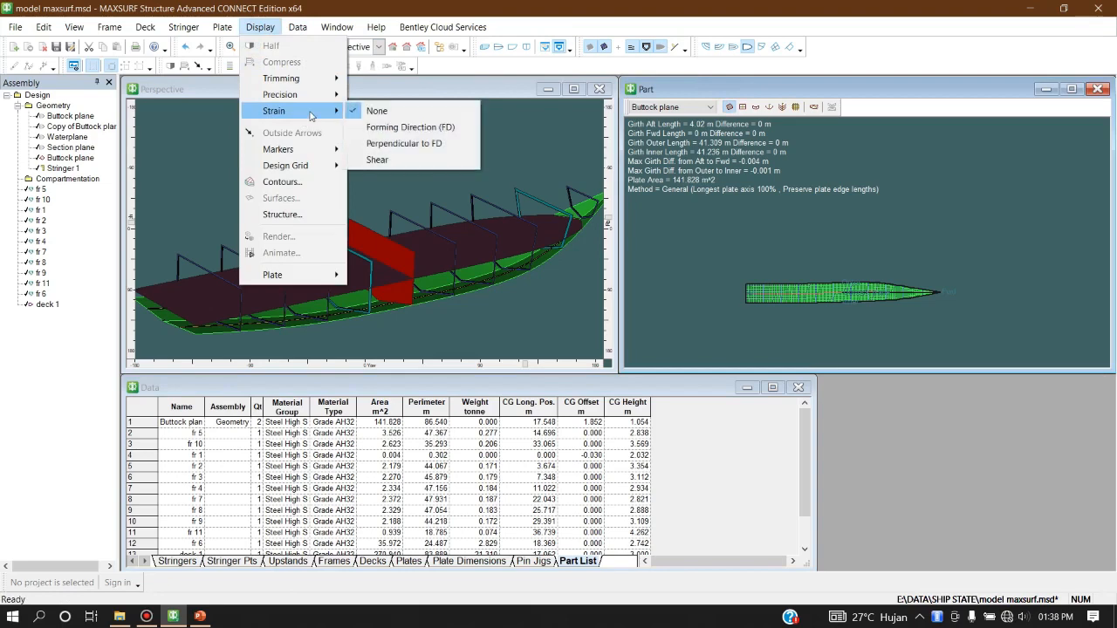
pyautogui.click(412, 128)
pyautogui.scroll(6, 862, 325)
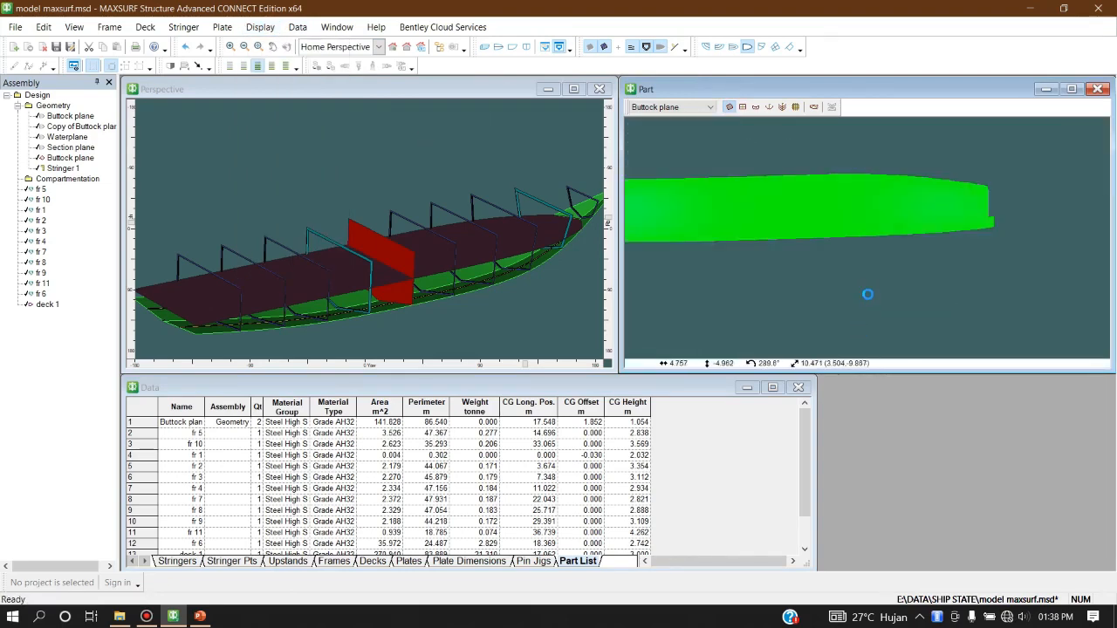
pyautogui.scroll(-5, 868, 294)
# - Display the Buttock plane plate's strain perpendicular to the forming direction and examine its distribution, finishing with the whole plate in view
pyautogui.click(262, 28)
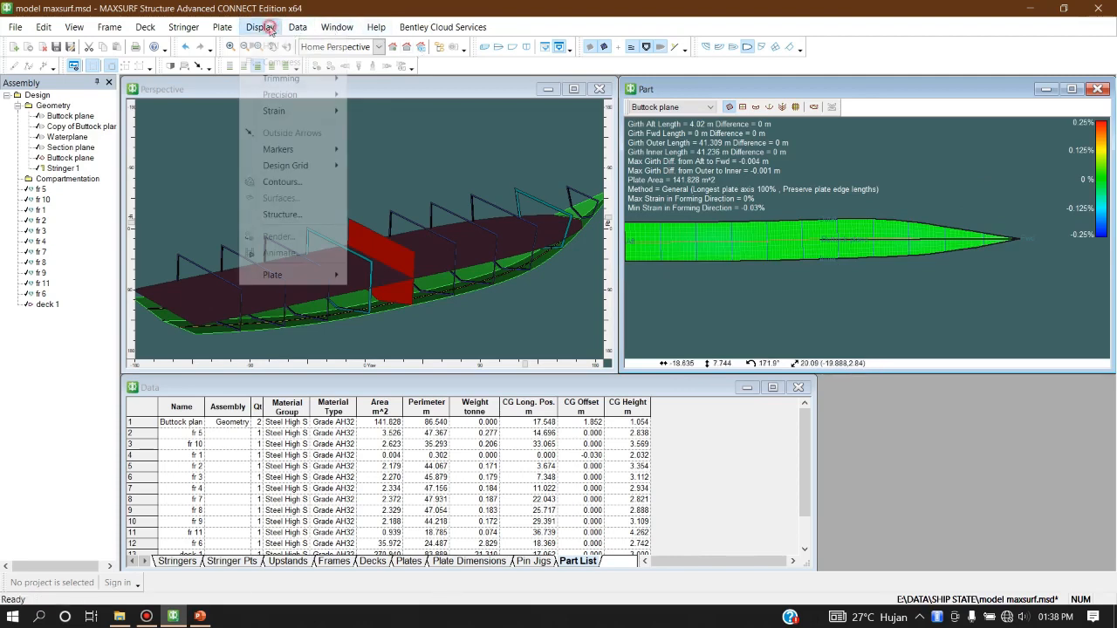
pyautogui.moveTo(297, 110)
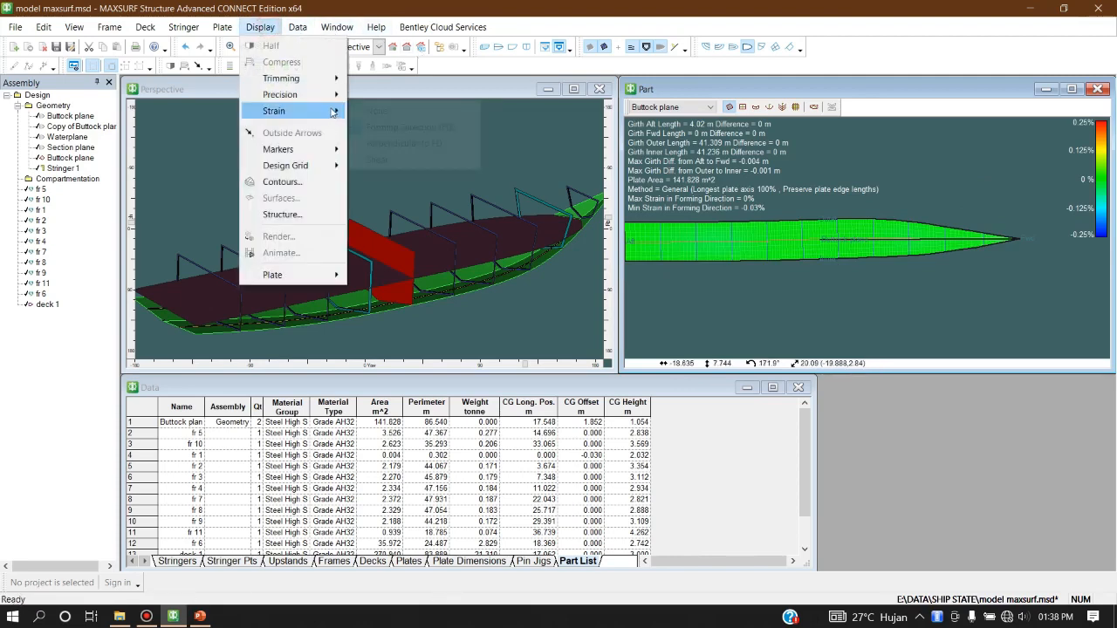
pyautogui.click(414, 144)
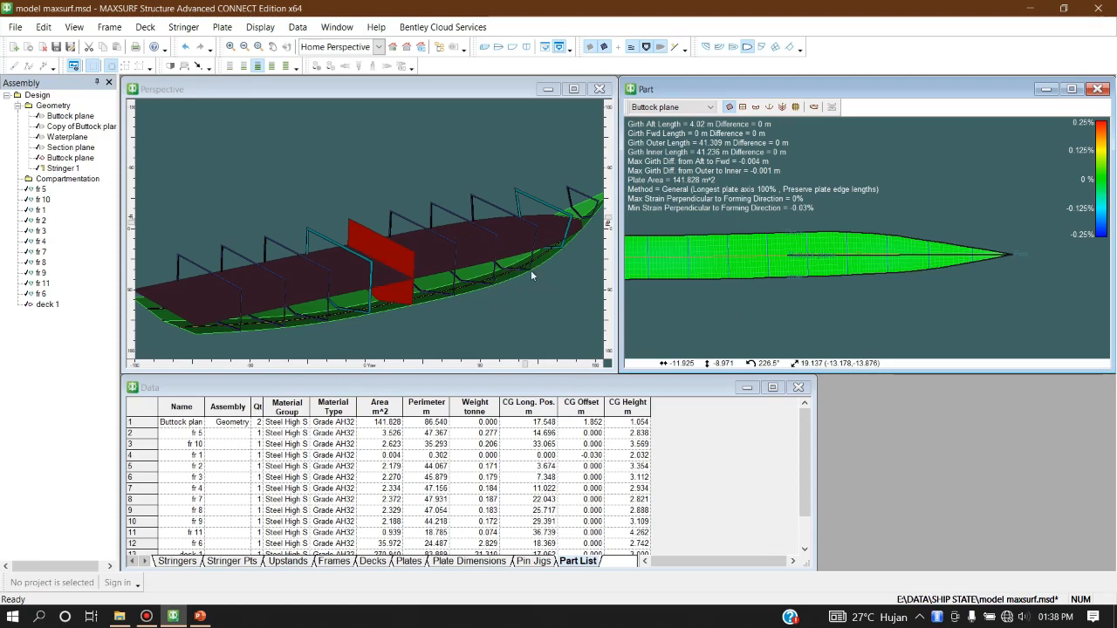
pyautogui.scroll(5, 869, 288)
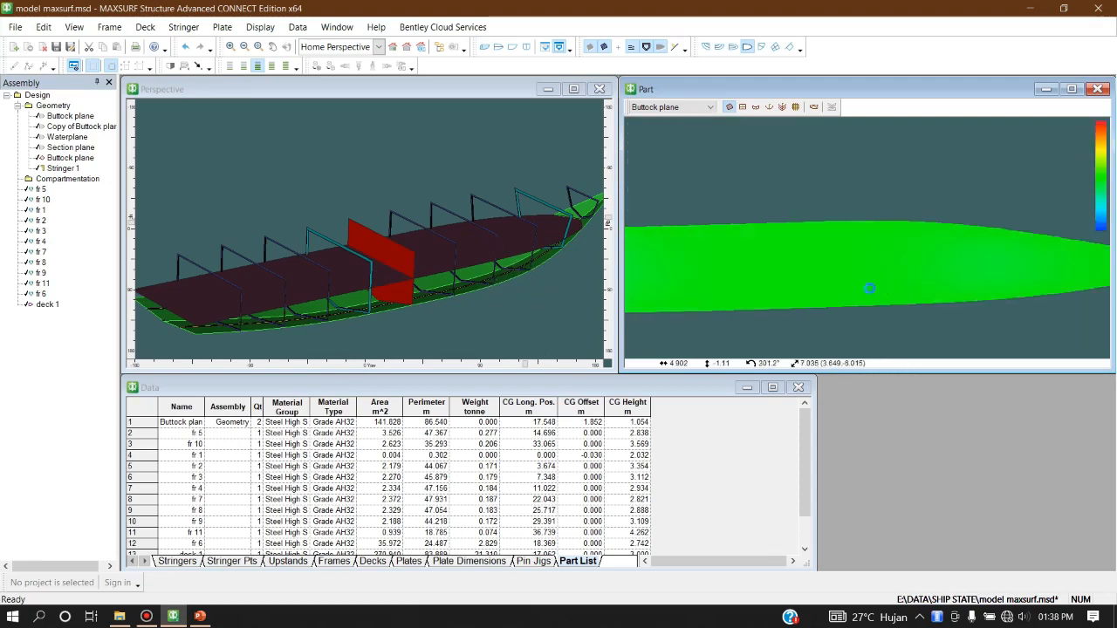
pyautogui.scroll(3, 869, 288)
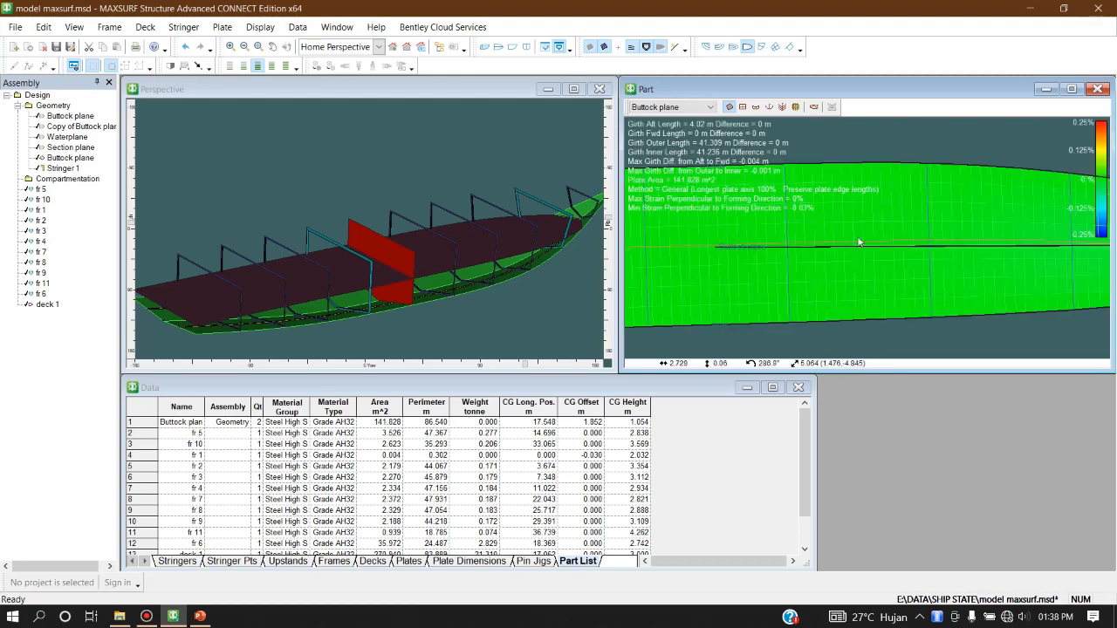
pyautogui.scroll(-4, 872, 244)
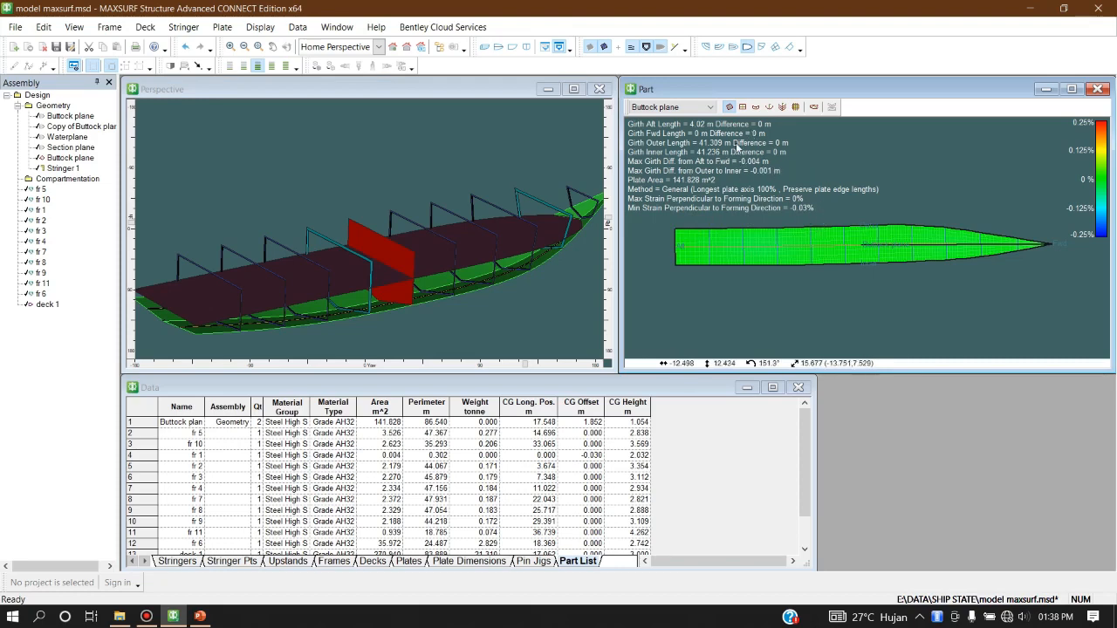
# - Switch the Buttock plane plate's strain display back to Forming Direction (FD)
pyautogui.click(262, 27)
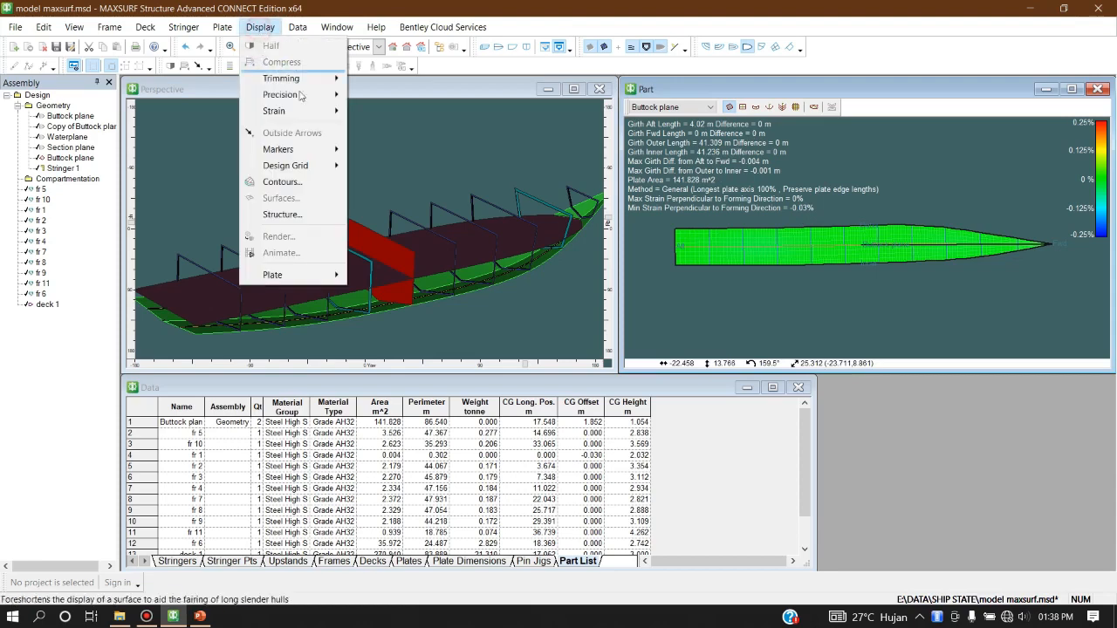
pyautogui.moveTo(278, 111)
pyautogui.click(409, 130)
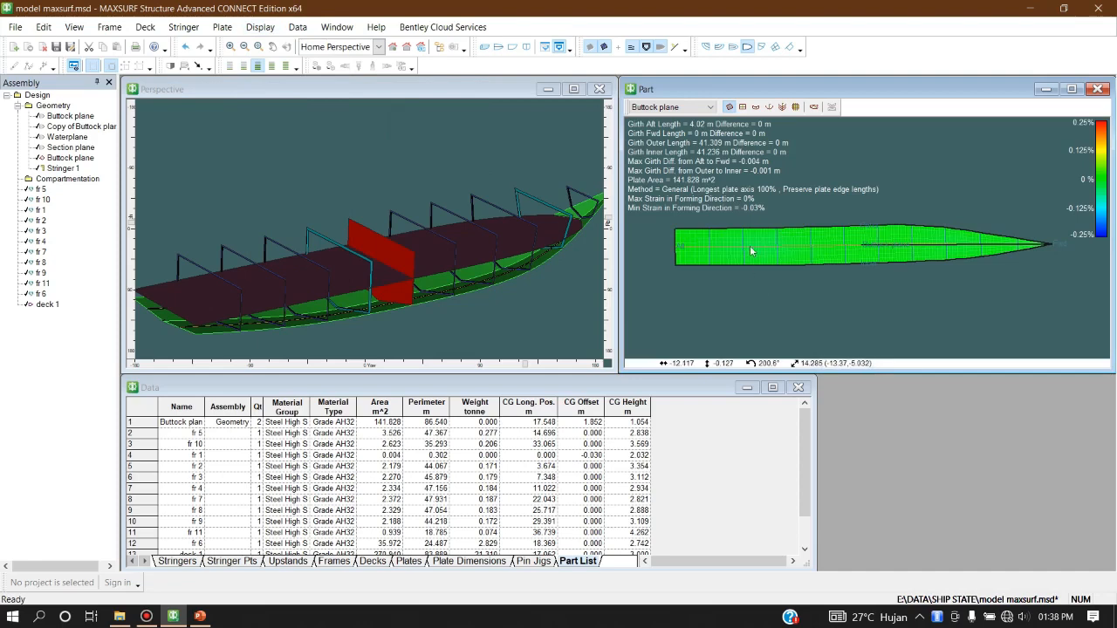
# - Switch to the MAXSURF #16 presentation in PowerPoint and show slide 8, the "KESIMPULAN DAN PENUTUP" slide, in a maximized window
pyautogui.click(210, 616)
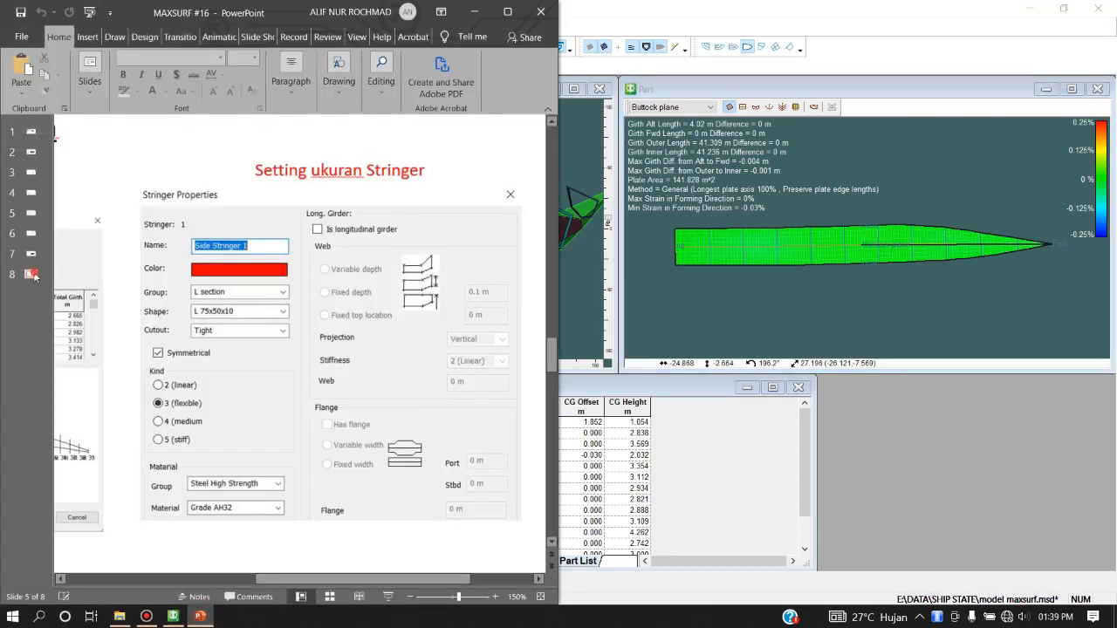
pyautogui.click(32, 274)
pyautogui.click(506, 11)
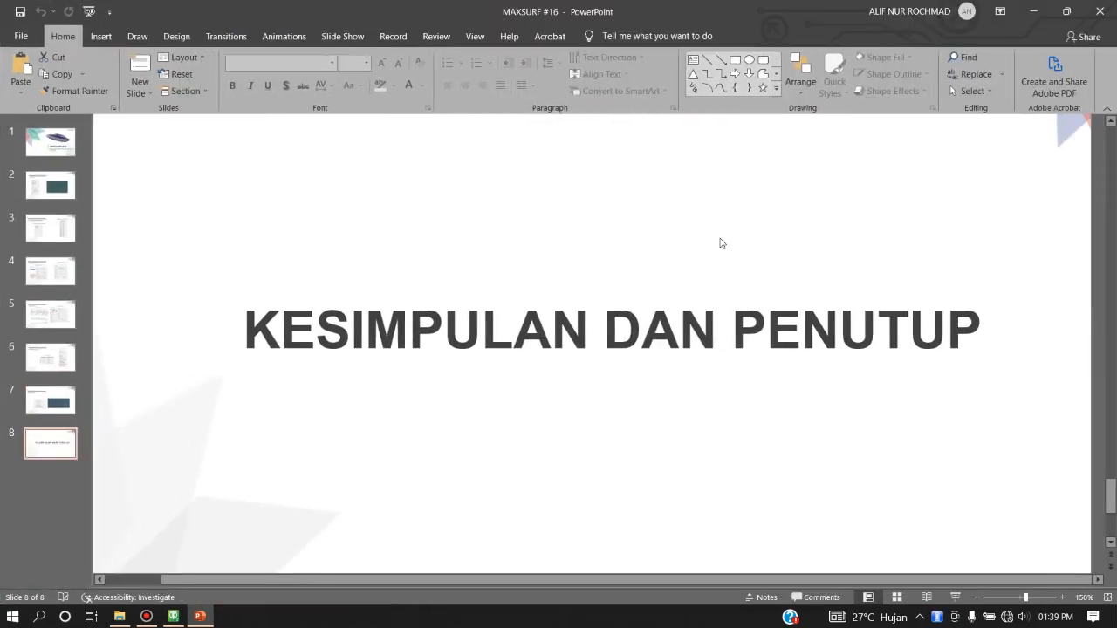